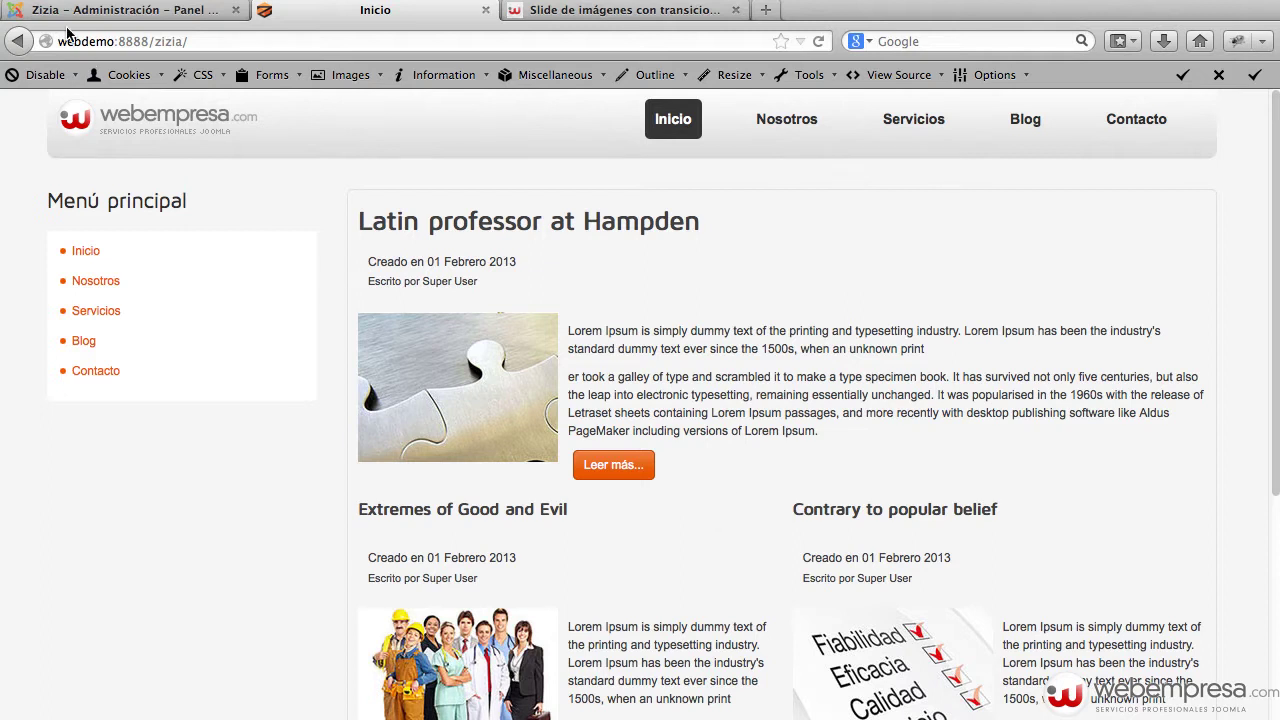
- Reload the zizia site's home page with ?tp=1 appended to its address to display the template's module positions
{"action": "left_click", "coordinate": [240, 38]}
{"action": "left_click", "coordinate": [267, 38]}
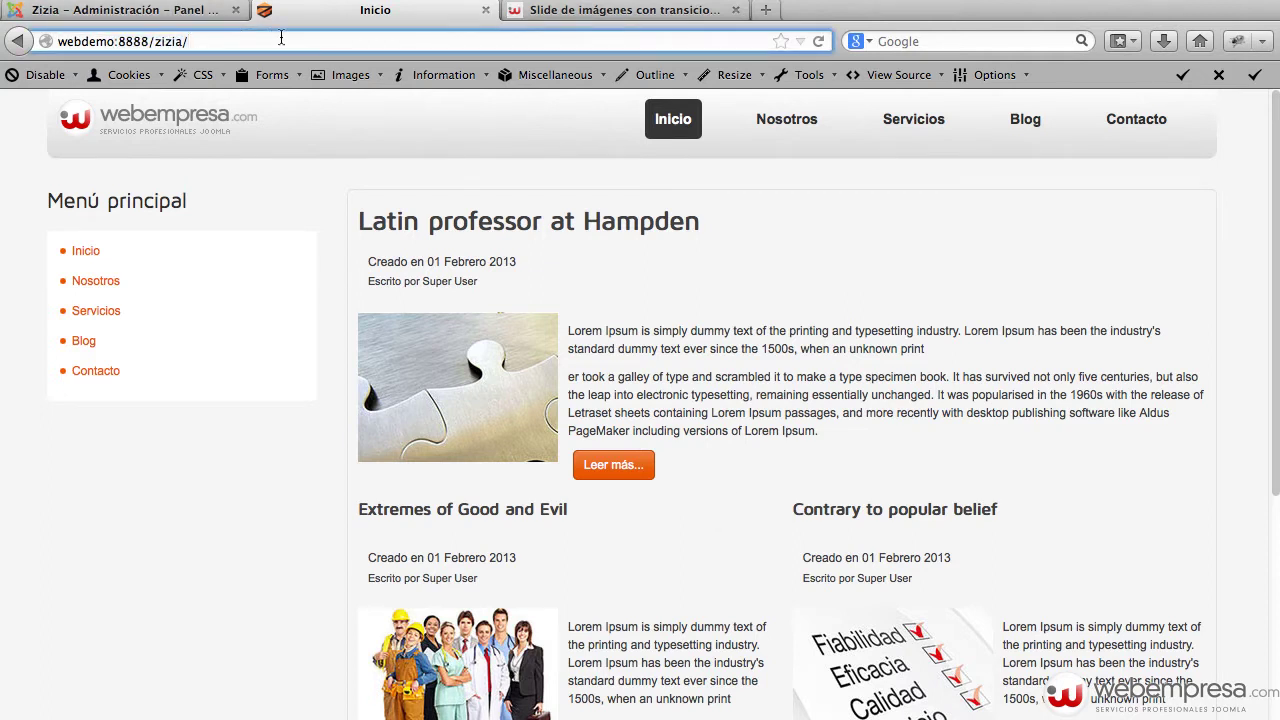
{"action": "type", "text": "?tp"}
{"action": "key", "text": "Return"}
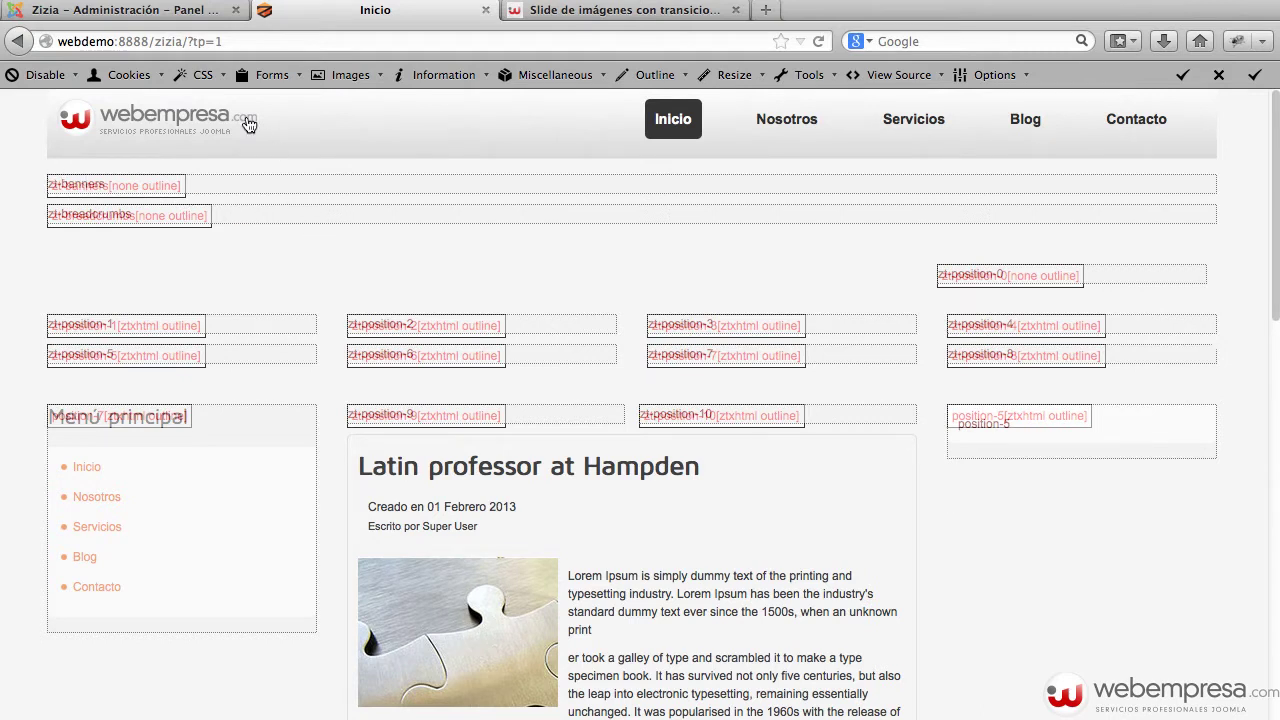
- Review the Webempresa blog article on the Ari Image Slider extension, including its download link and its installation and configuration settings
{"action": "left_click", "coordinate": [543, 12]}
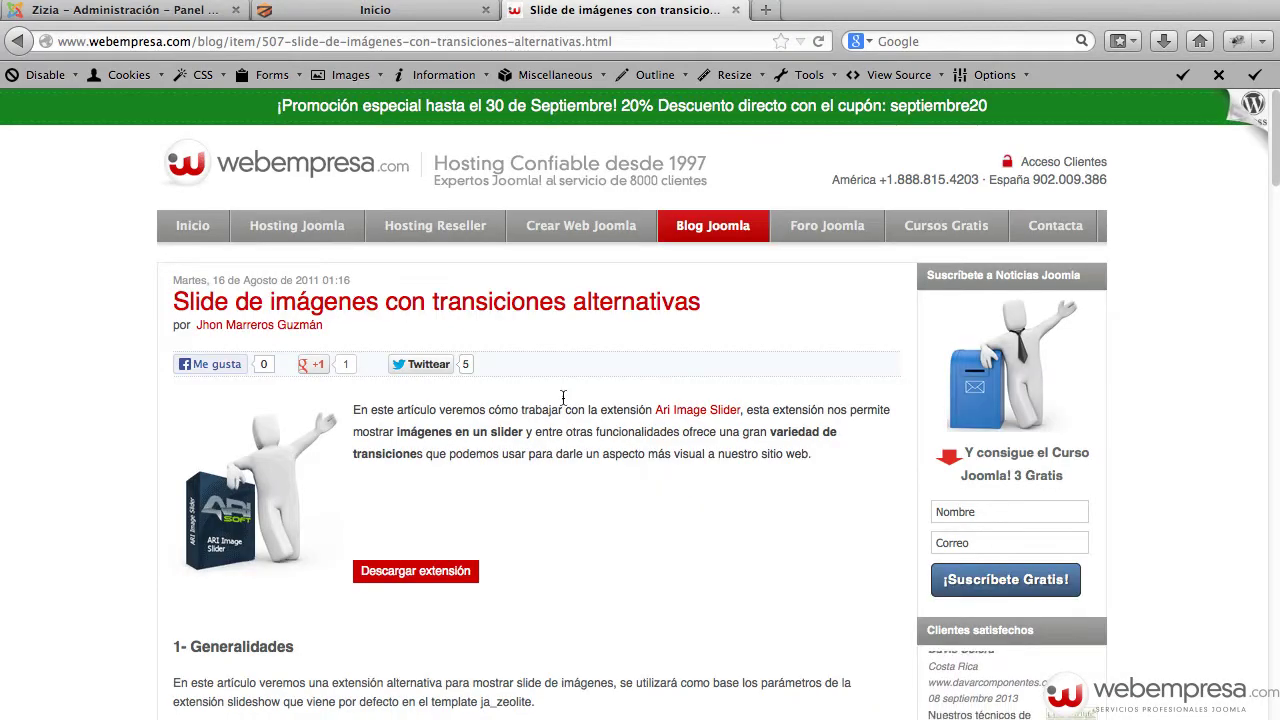
{"action": "scroll", "coordinate": [565, 458], "scroll_direction": "down", "scroll_amount": 3}
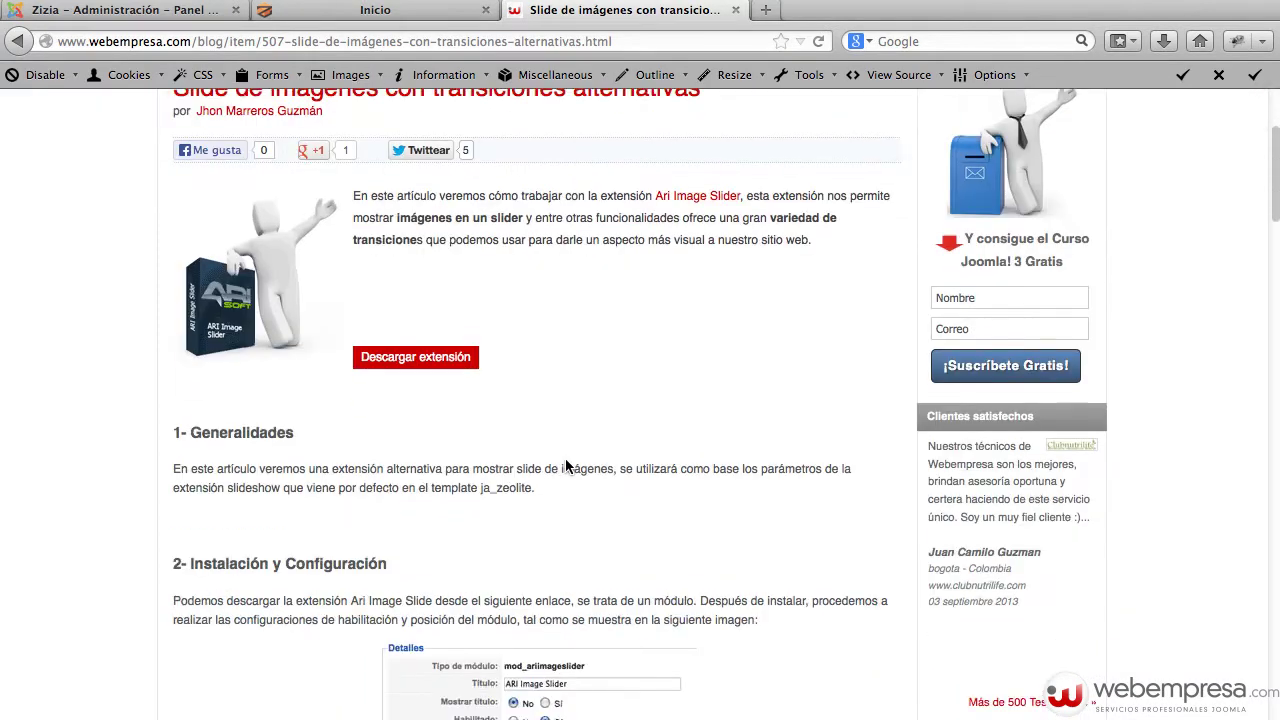
{"action": "scroll", "coordinate": [608, 445], "scroll_direction": "down", "scroll_amount": 5}
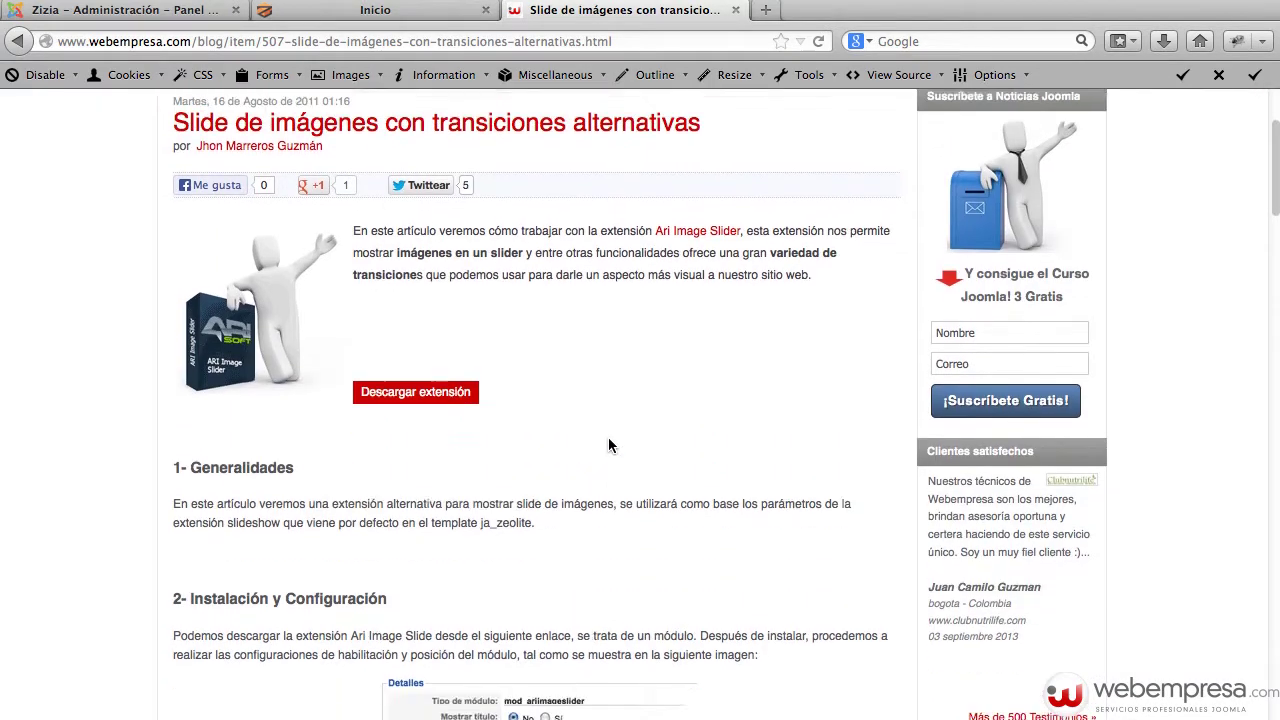
{"action": "scroll", "coordinate": [649, 447], "scroll_direction": "down", "scroll_amount": 13}
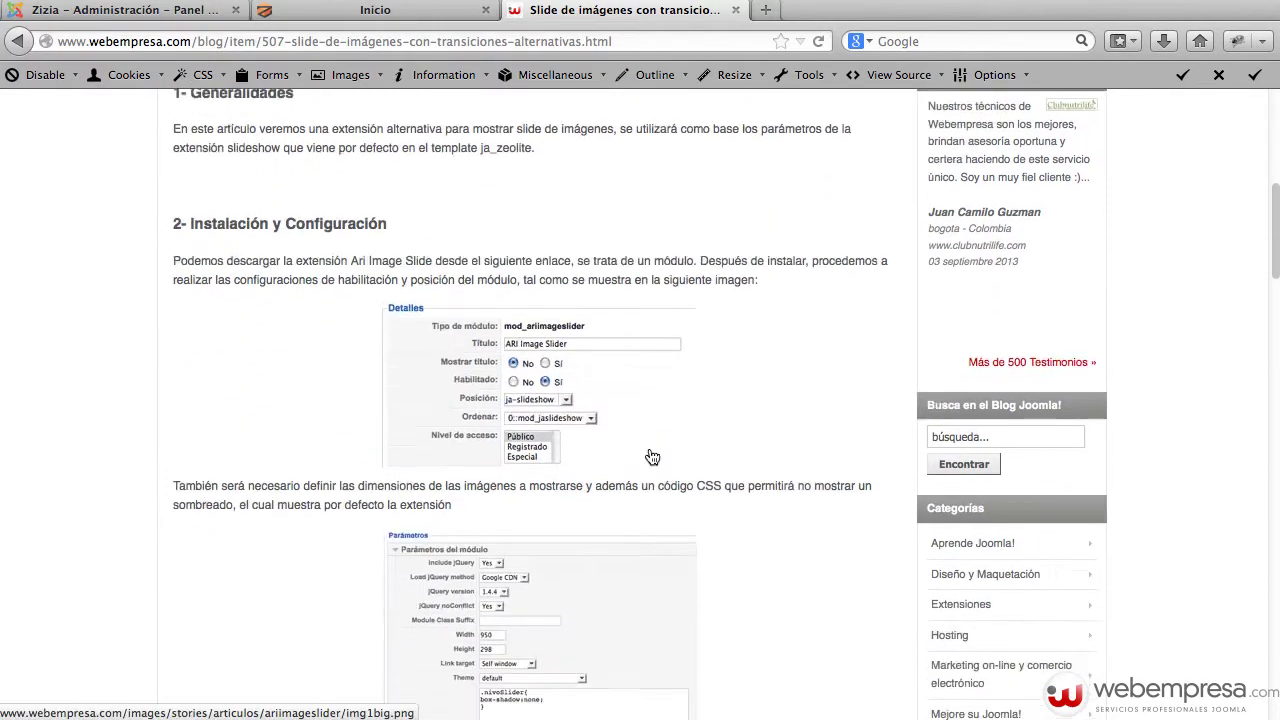
{"action": "scroll", "coordinate": [647, 446], "scroll_direction": "up", "scroll_amount": 4}
{"action": "scroll", "coordinate": [647, 454], "scroll_direction": "up", "scroll_amount": 7}
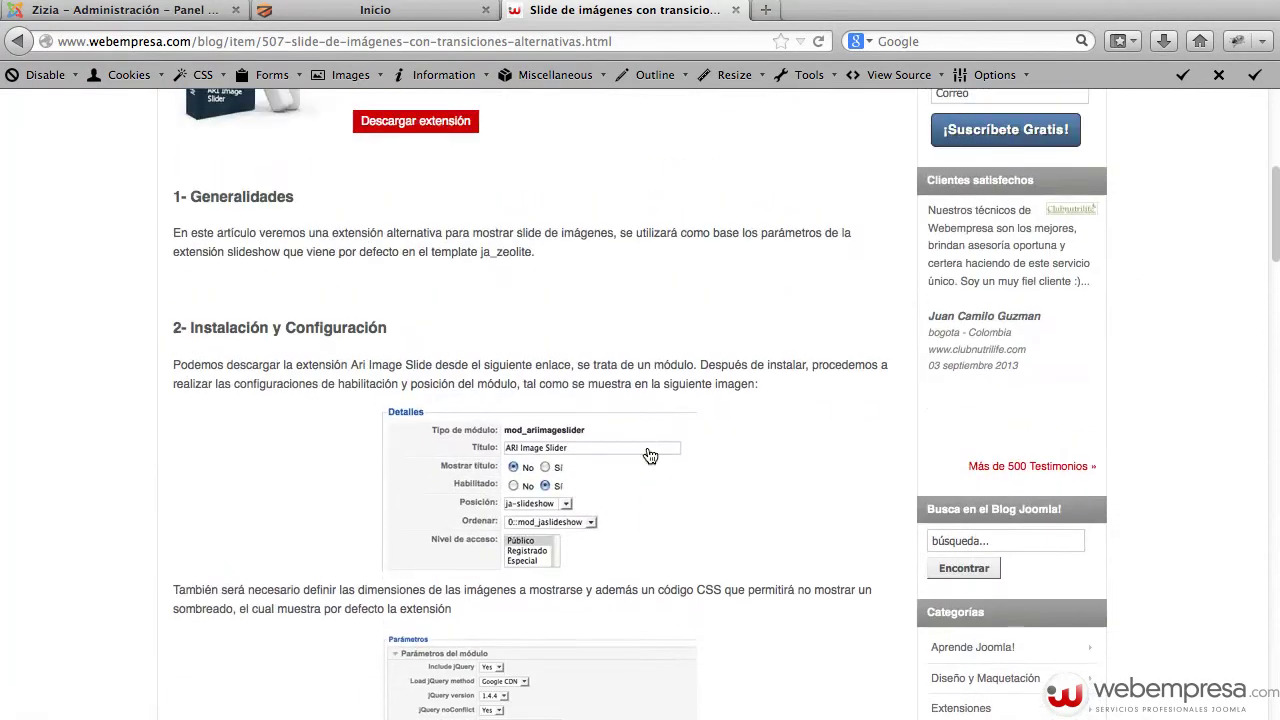
{"action": "scroll", "coordinate": [649, 455], "scroll_direction": "down", "scroll_amount": 8}
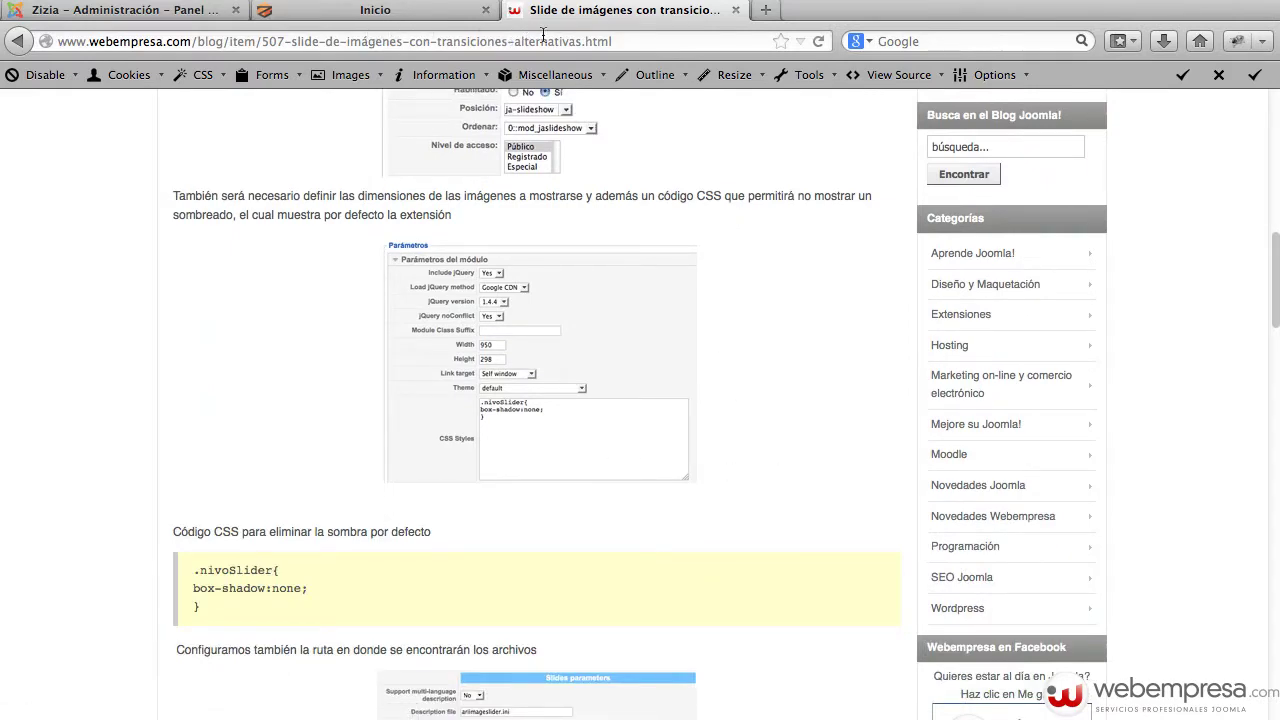
{"action": "scroll", "coordinate": [590, 186], "scroll_direction": "up", "scroll_amount": 10}
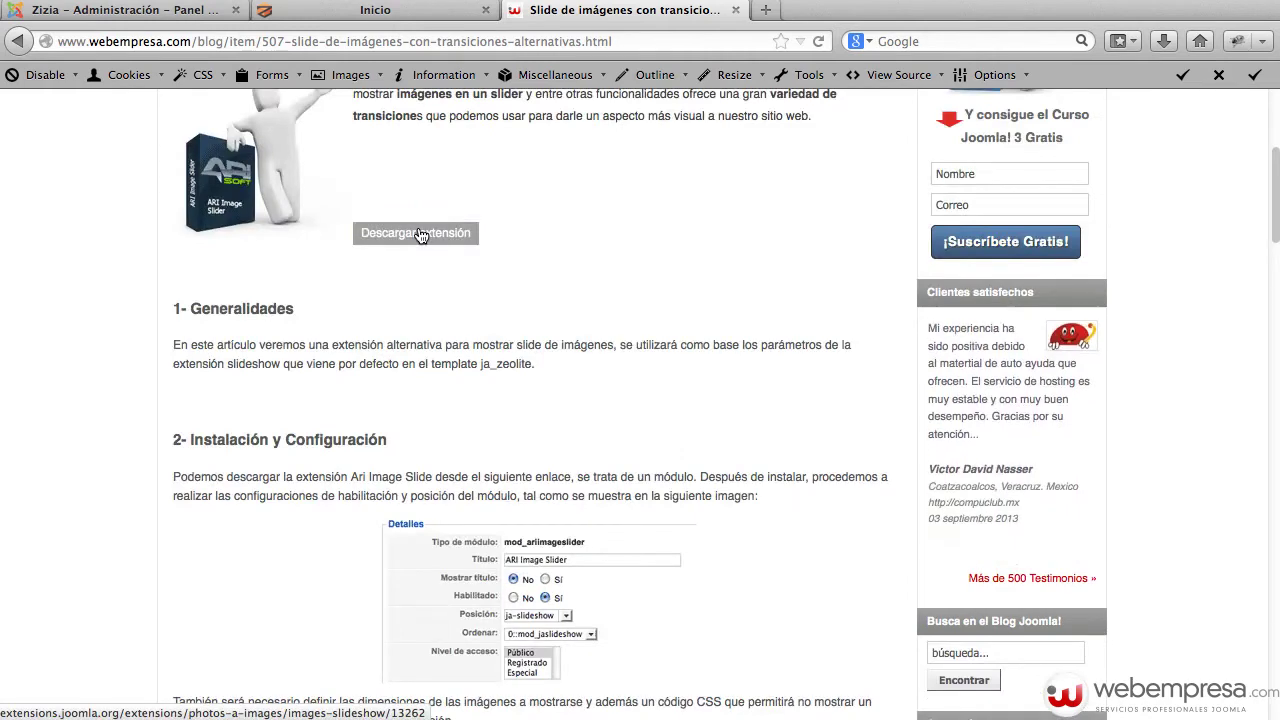
{"action": "scroll", "coordinate": [463, 145], "scroll_direction": "down", "scroll_amount": 1}
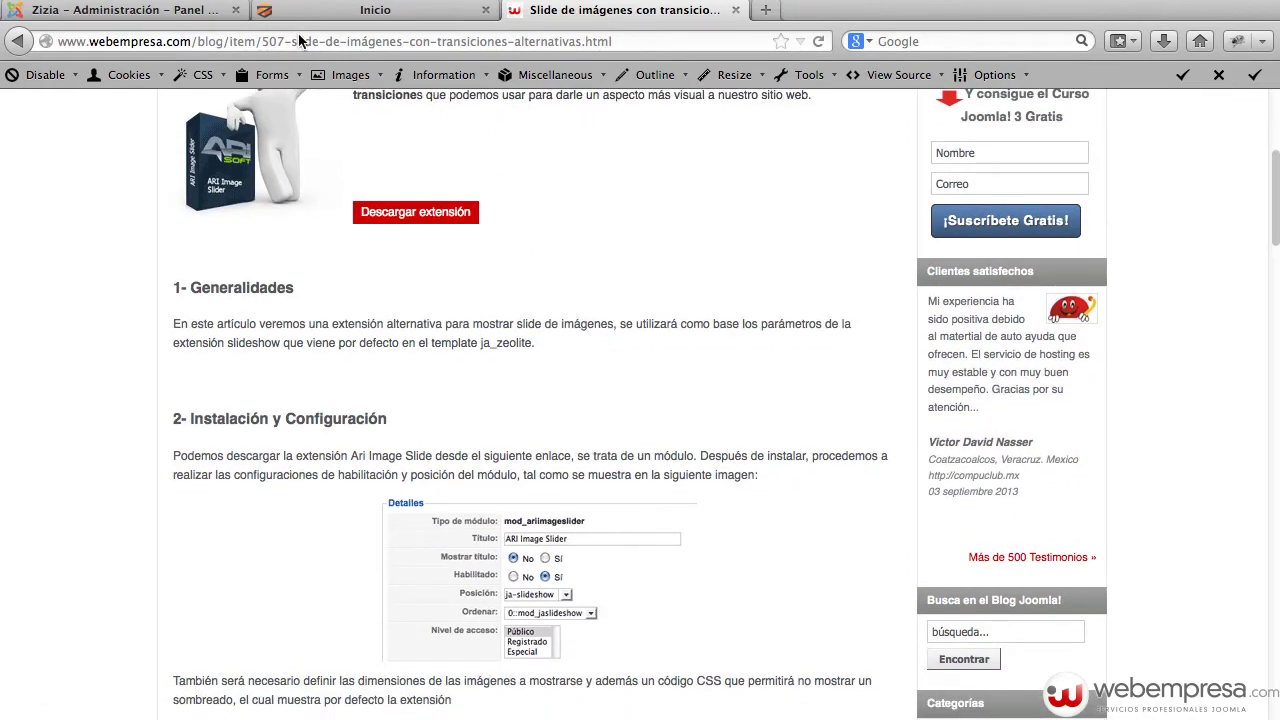
- Upload and install the mod_ariimageslider.zip package from the Escritorio folder through the Joomla administration's extension manager
{"action": "left_click", "coordinate": [138, 10]}
{"action": "mouse_move", "coordinate": [425, 168]}
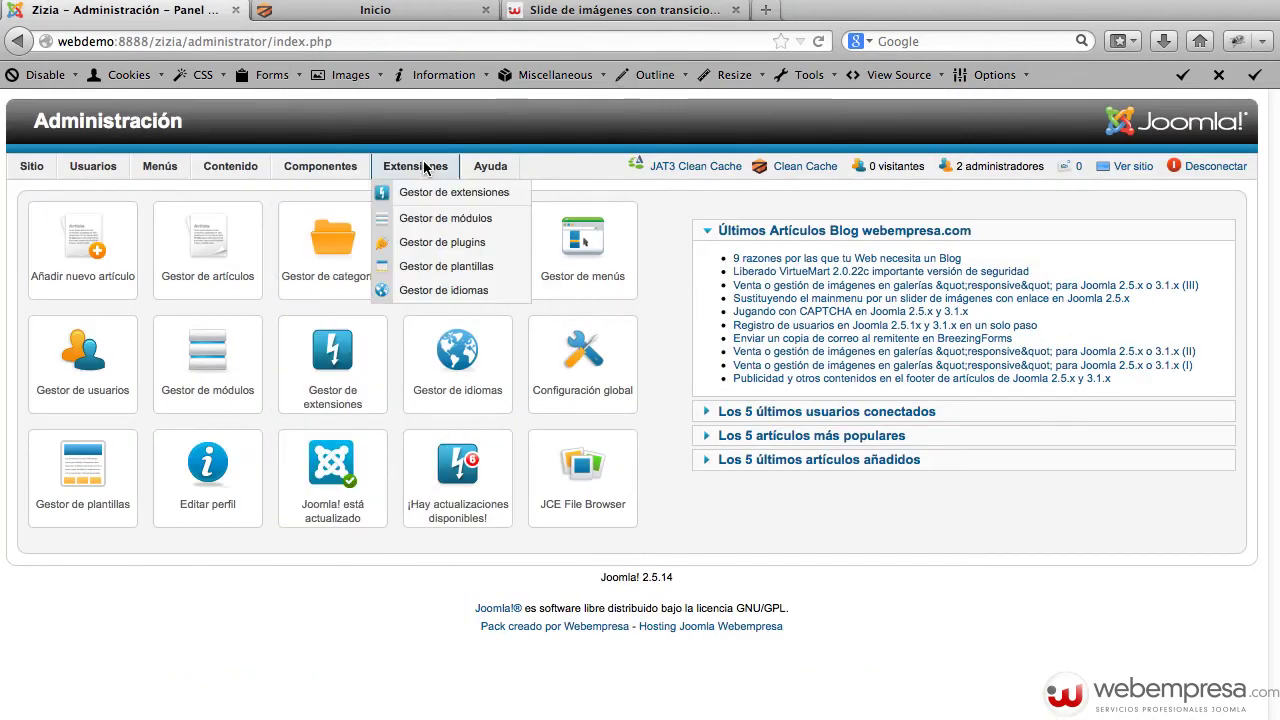
{"action": "left_click", "coordinate": [426, 193]}
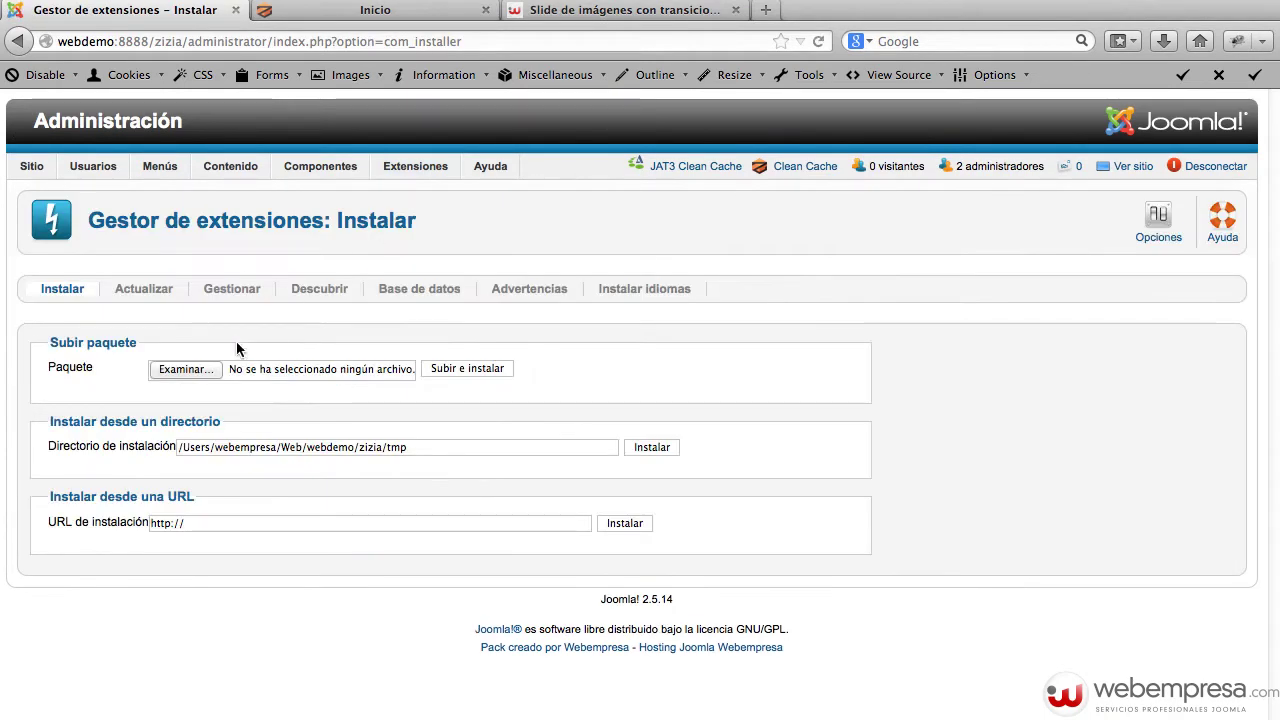
{"action": "left_click", "coordinate": [187, 369]}
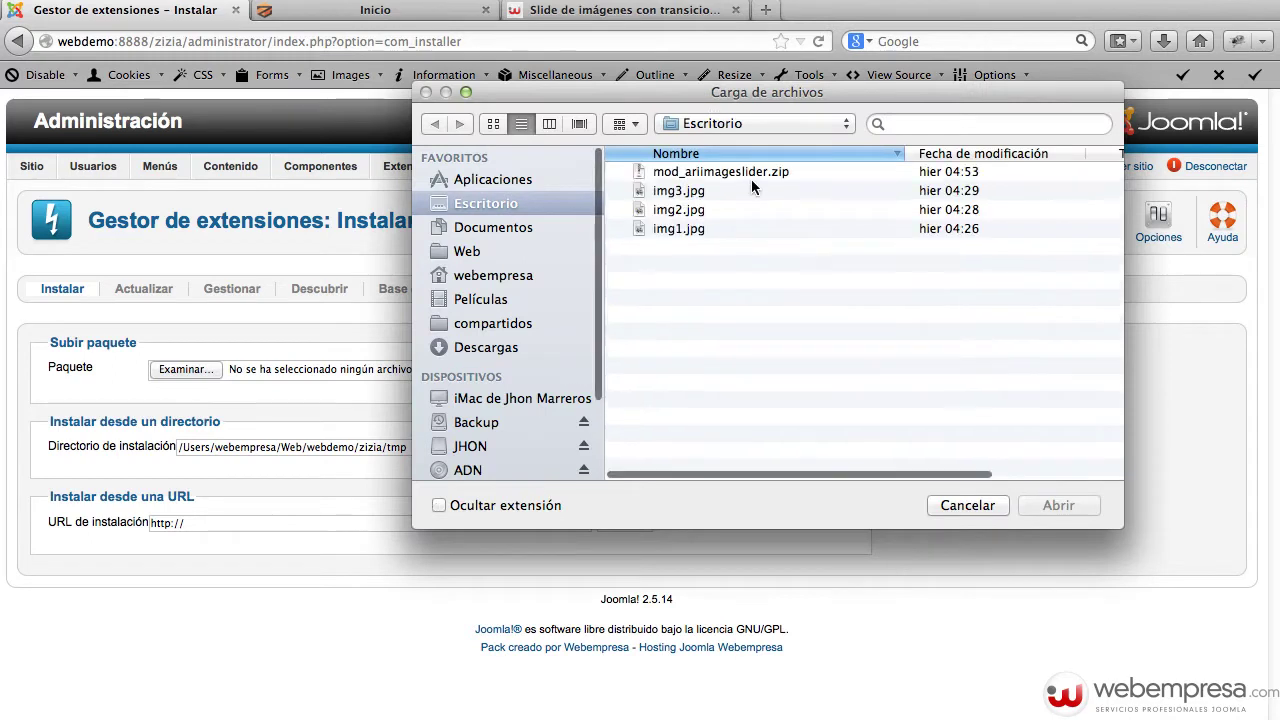
{"action": "left_click", "coordinate": [733, 178]}
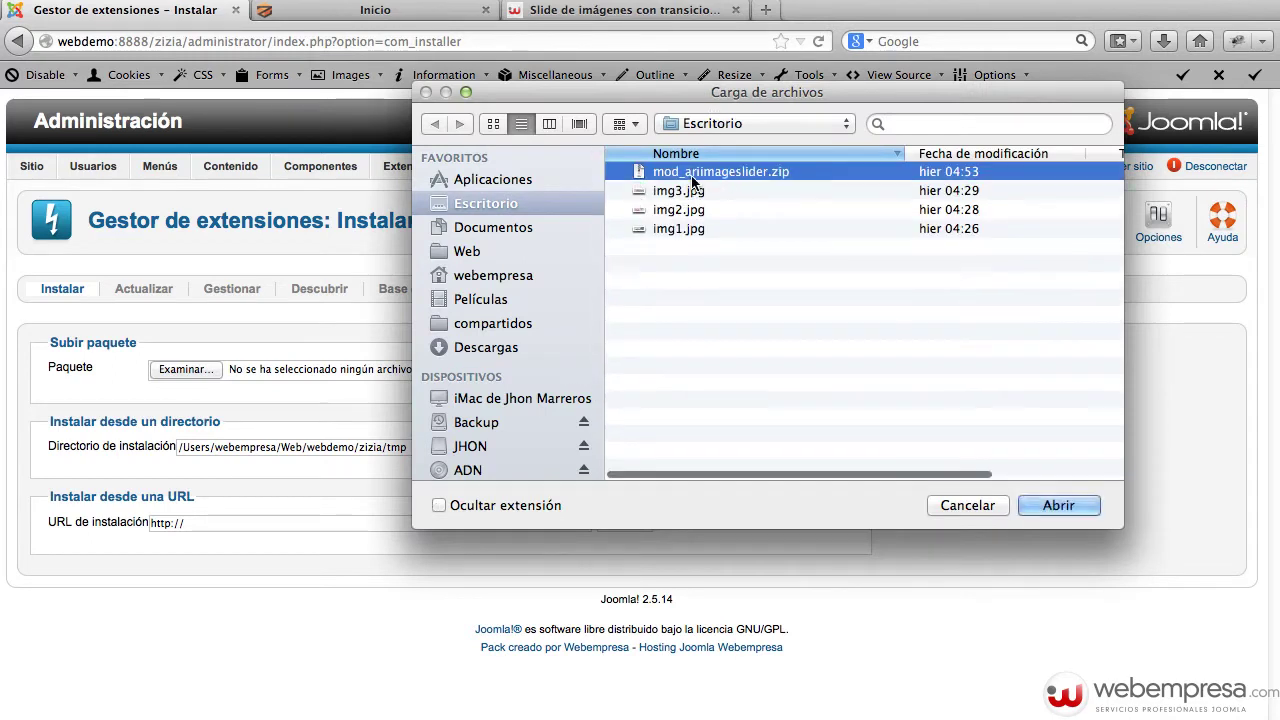
{"action": "left_click", "coordinate": [1060, 504]}
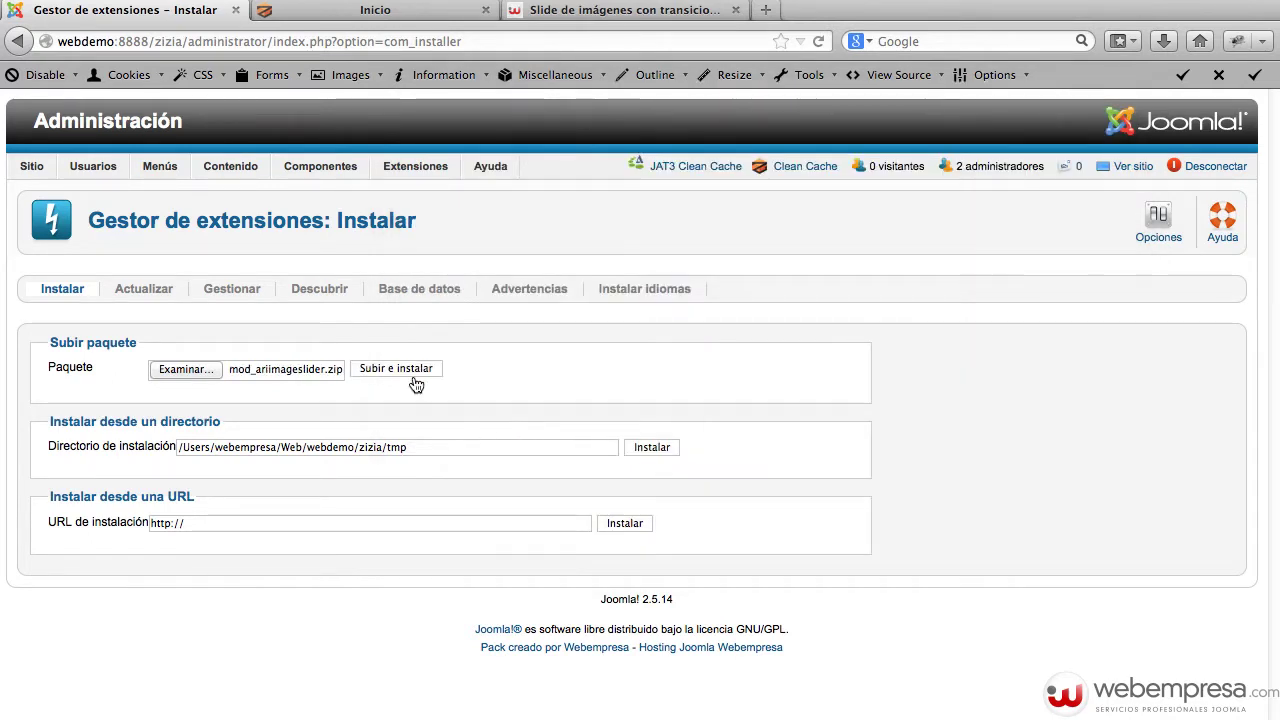
{"action": "left_click", "coordinate": [408, 375]}
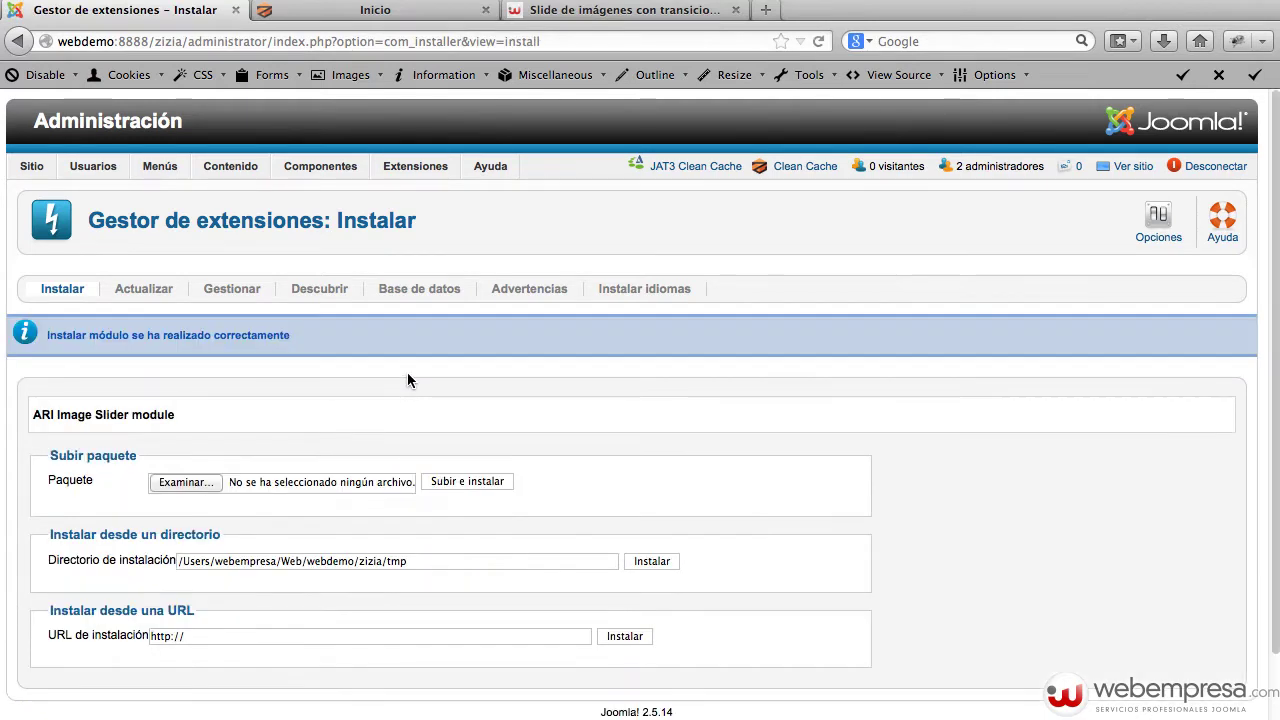
- Filter the site modules by "slid" in the module manager and open the ARI Image Slider module for editing
{"action": "mouse_move", "coordinate": [405, 168]}
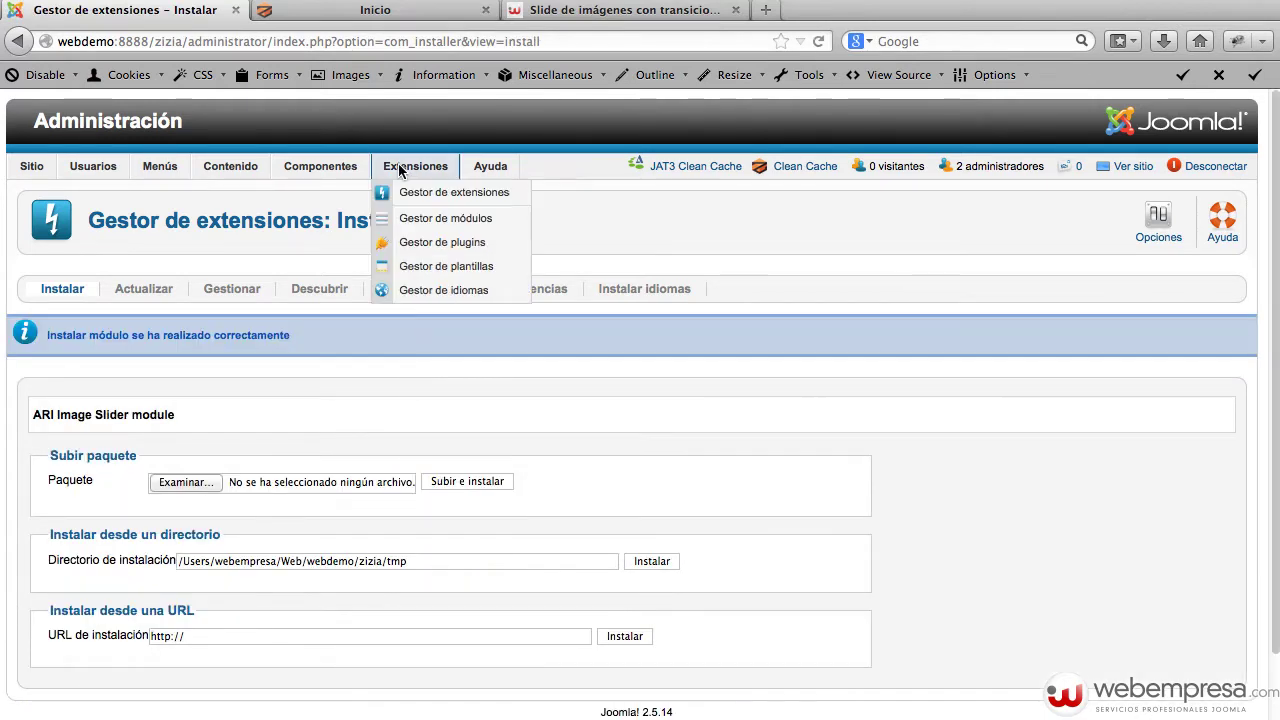
{"action": "left_click", "coordinate": [417, 222]}
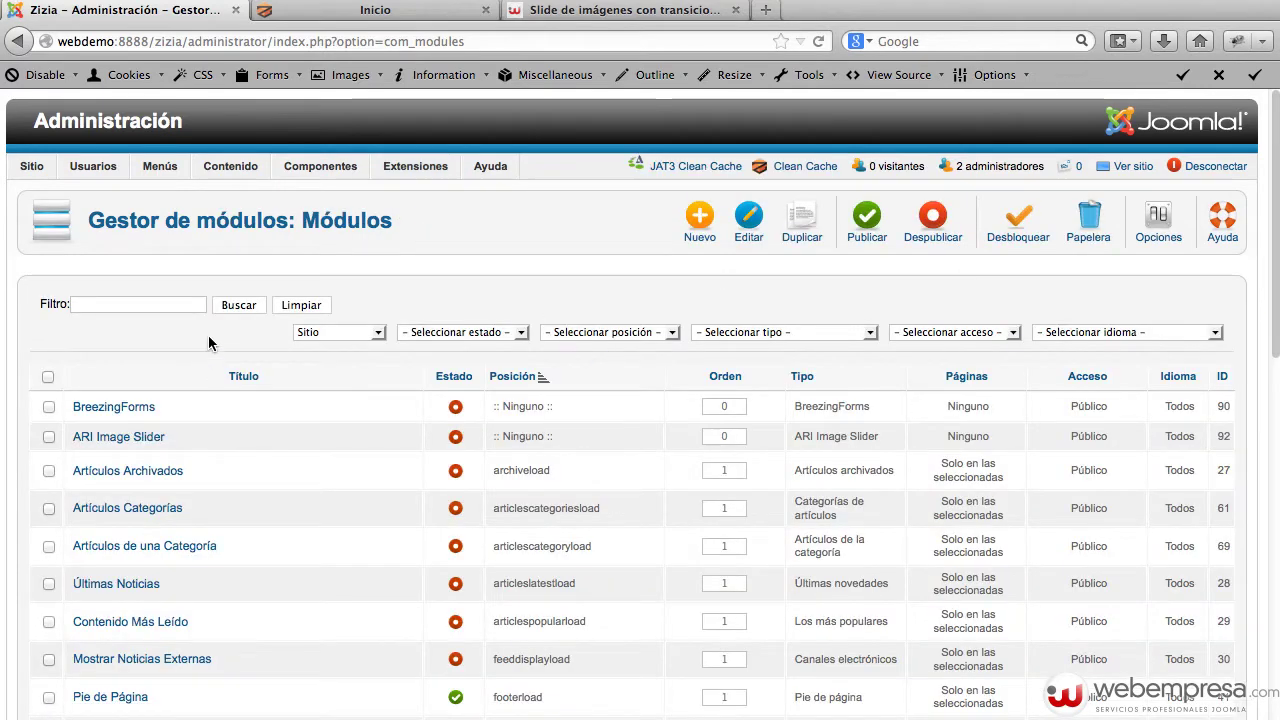
{"action": "left_click", "coordinate": [150, 304]}
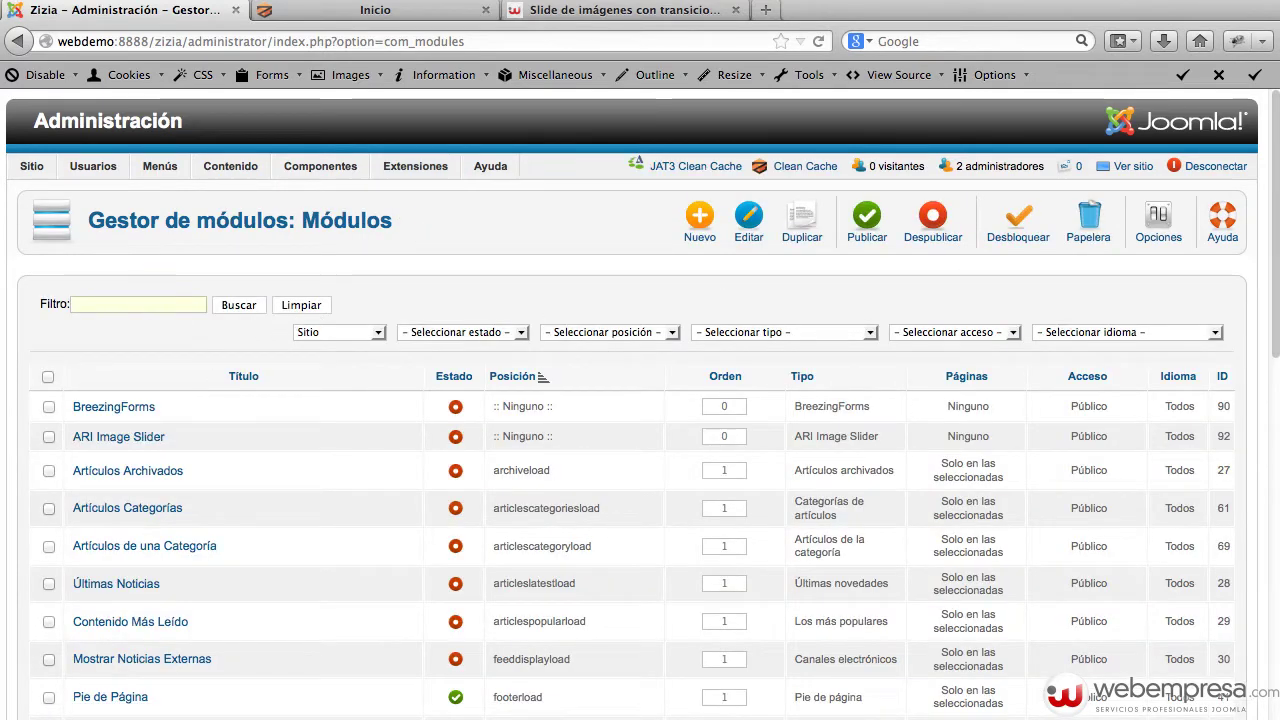
{"action": "type", "text": "silid"}
{"action": "key", "text": "Return"}
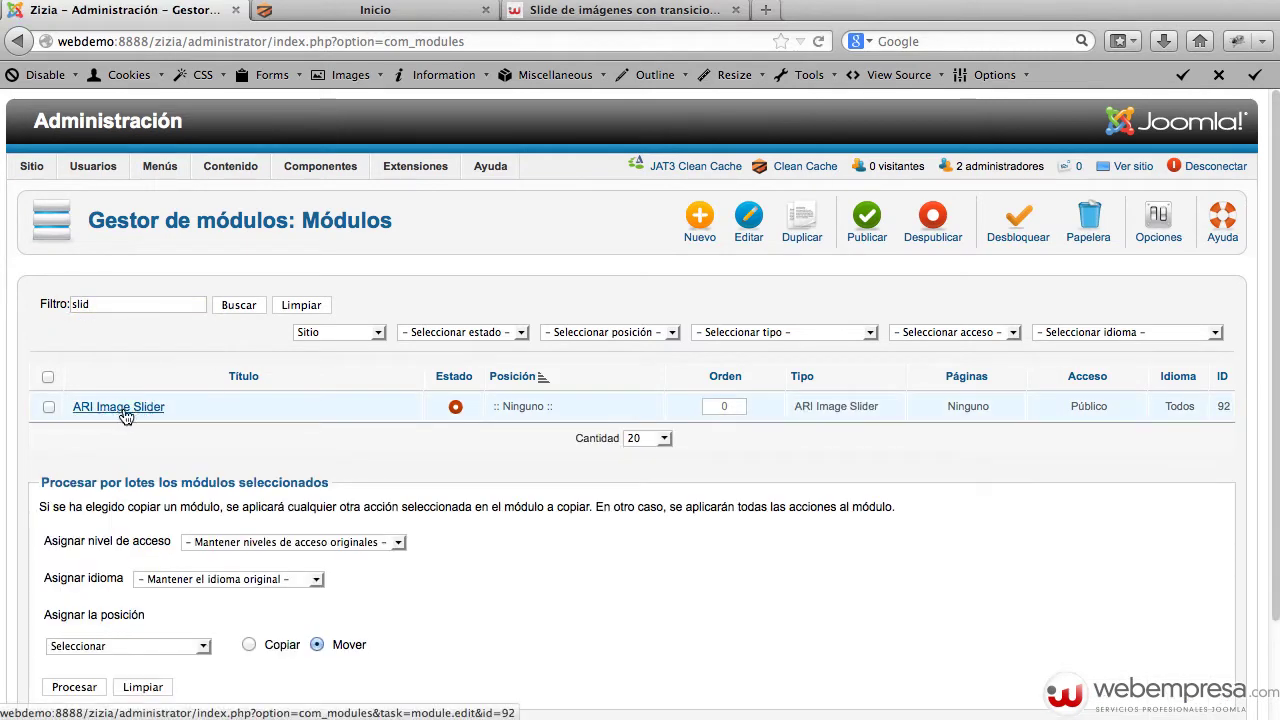
{"action": "left_click", "coordinate": [120, 410]}
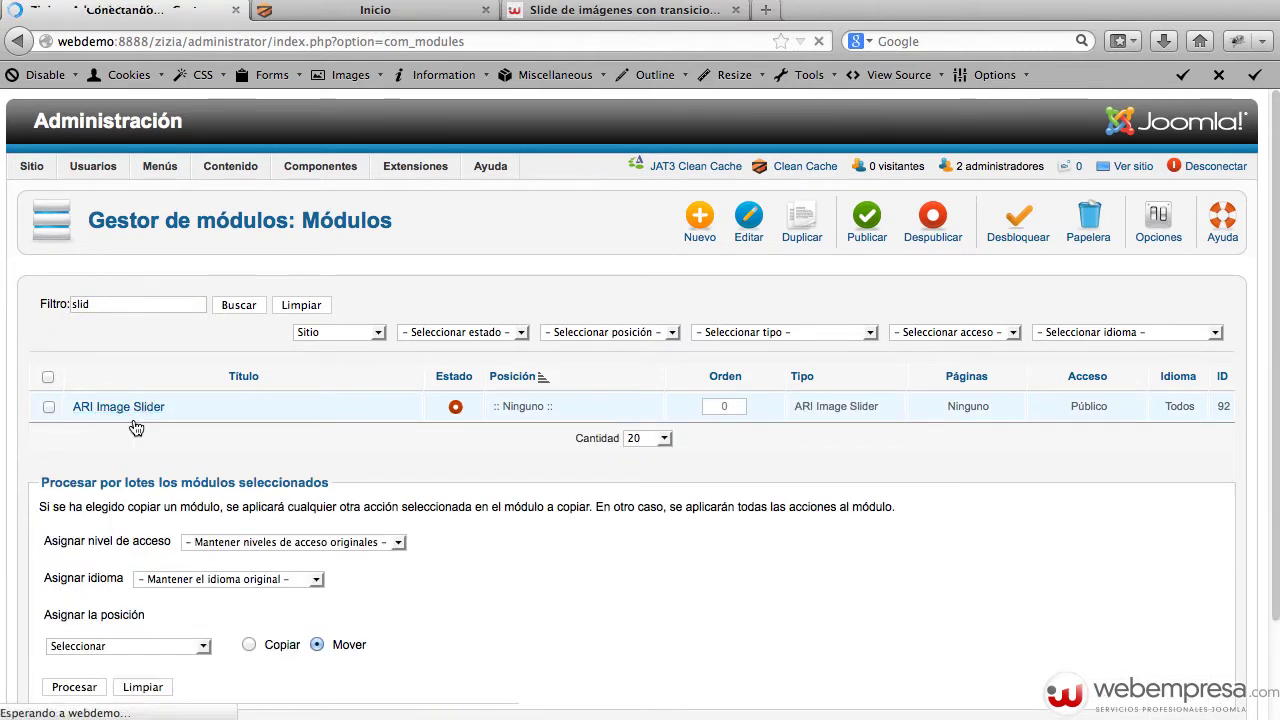
- Change the module's title to "Slide Principal"
{"action": "left_click", "coordinate": [333, 335]}
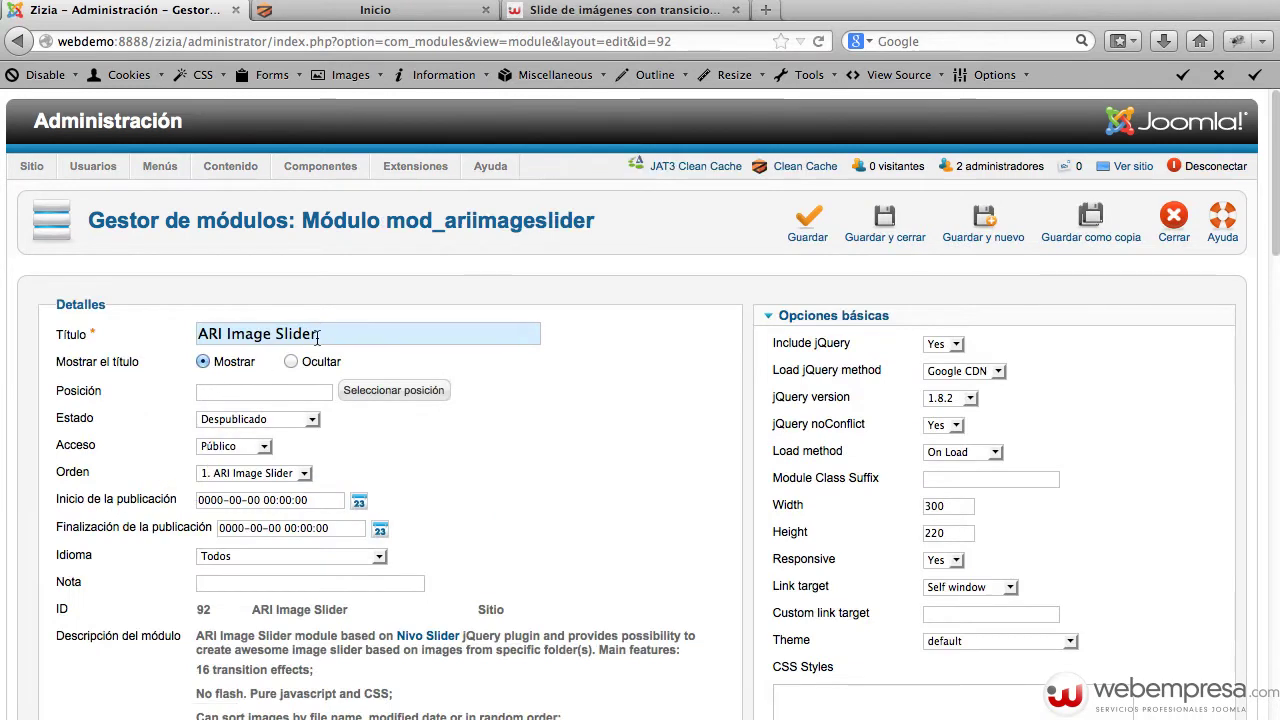
{"action": "triple_click", "coordinate": [333, 335]}
{"action": "type", "text": "Sl"}
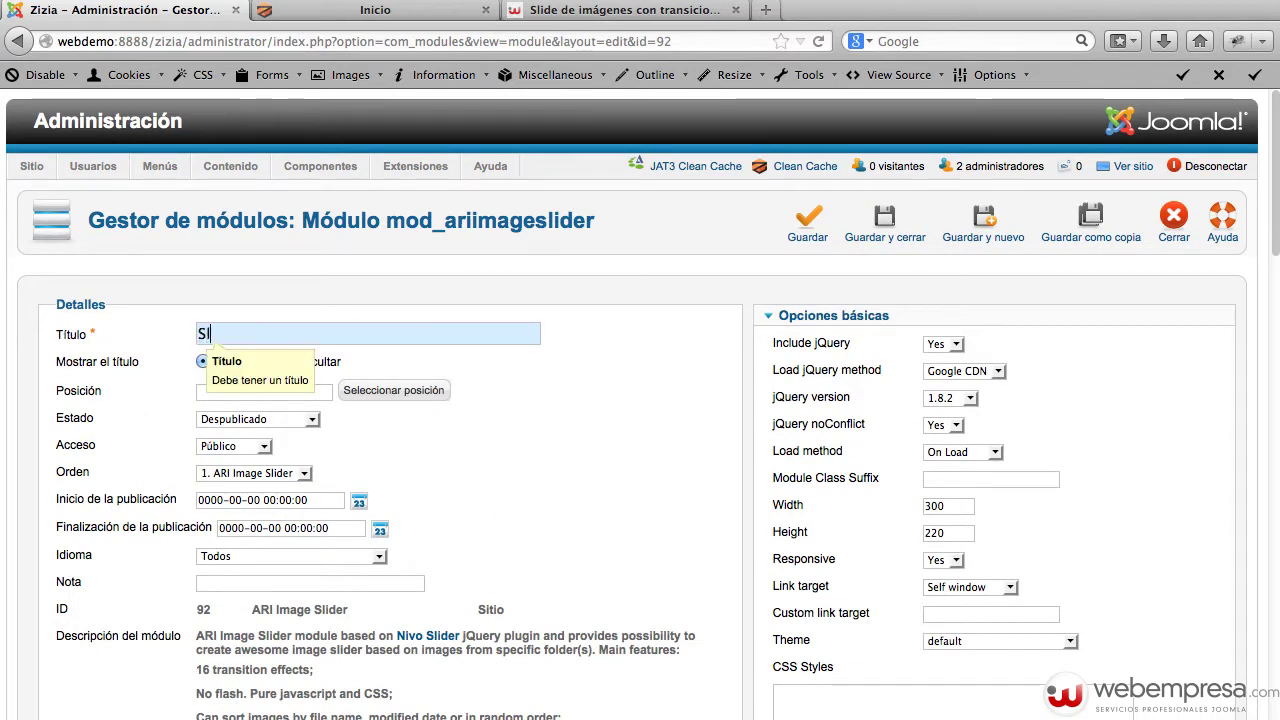
{"action": "type", "text": "ider P"}
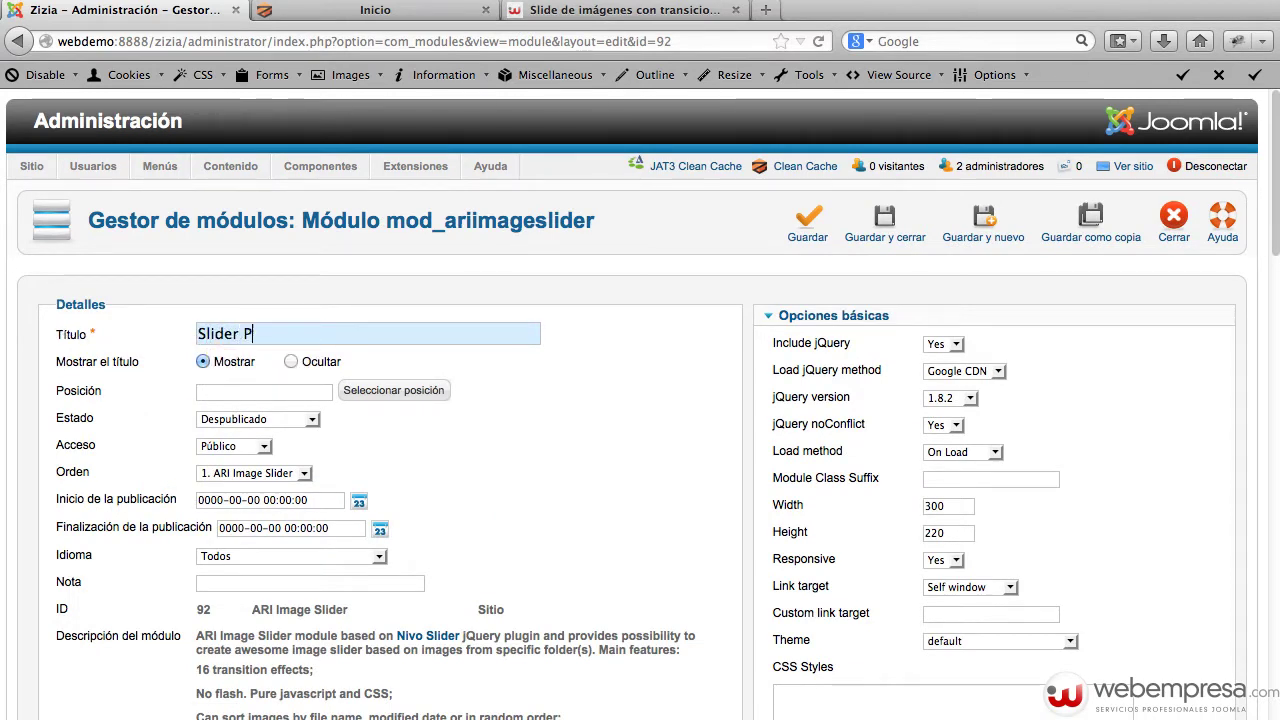
{"action": "type", "text": "rincipal"}
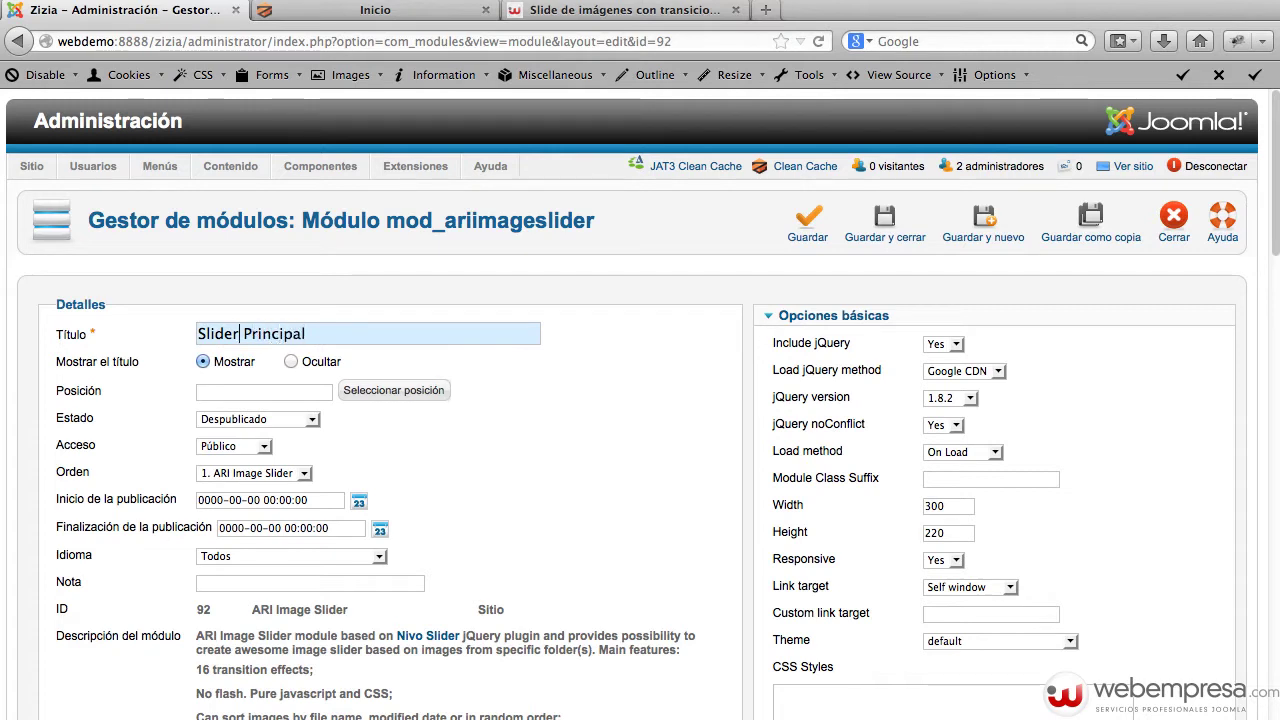
{"action": "key", "text": "BackSpace"}
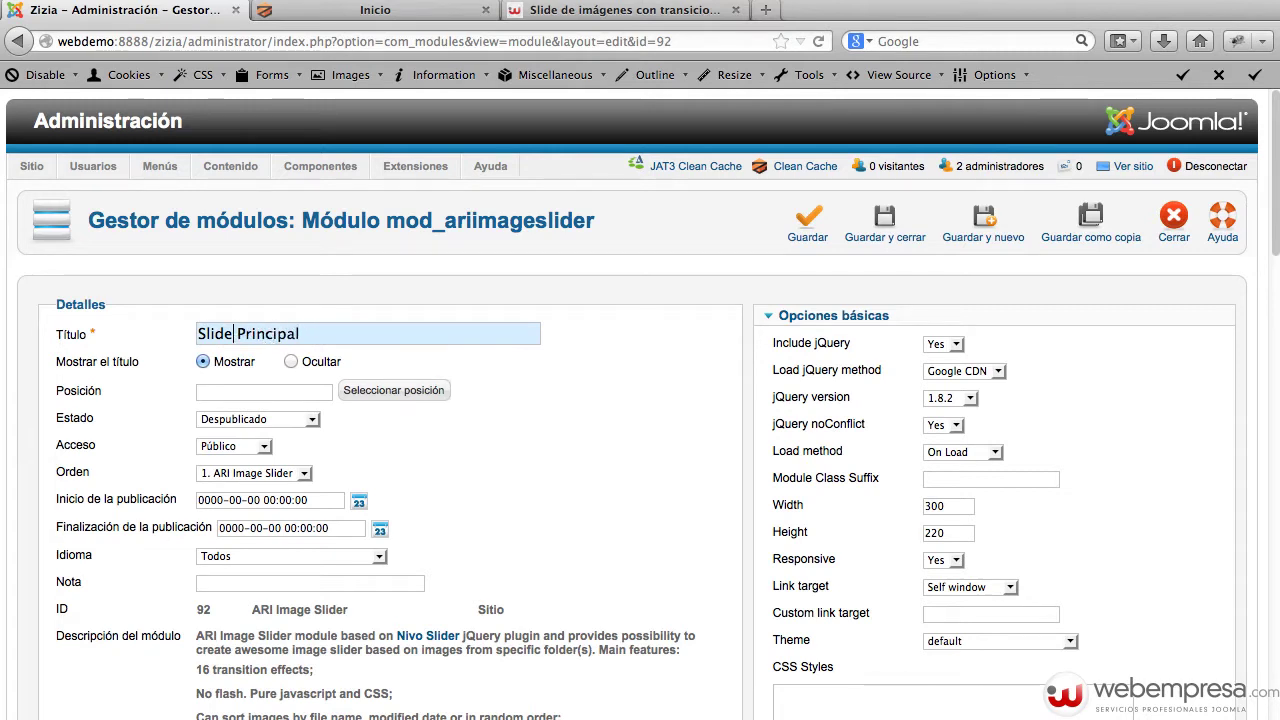
- Try to find the module's position by filtering the zt_zizia template's positions for "bann", and close the position selector
{"action": "left_click", "coordinate": [369, 391]}
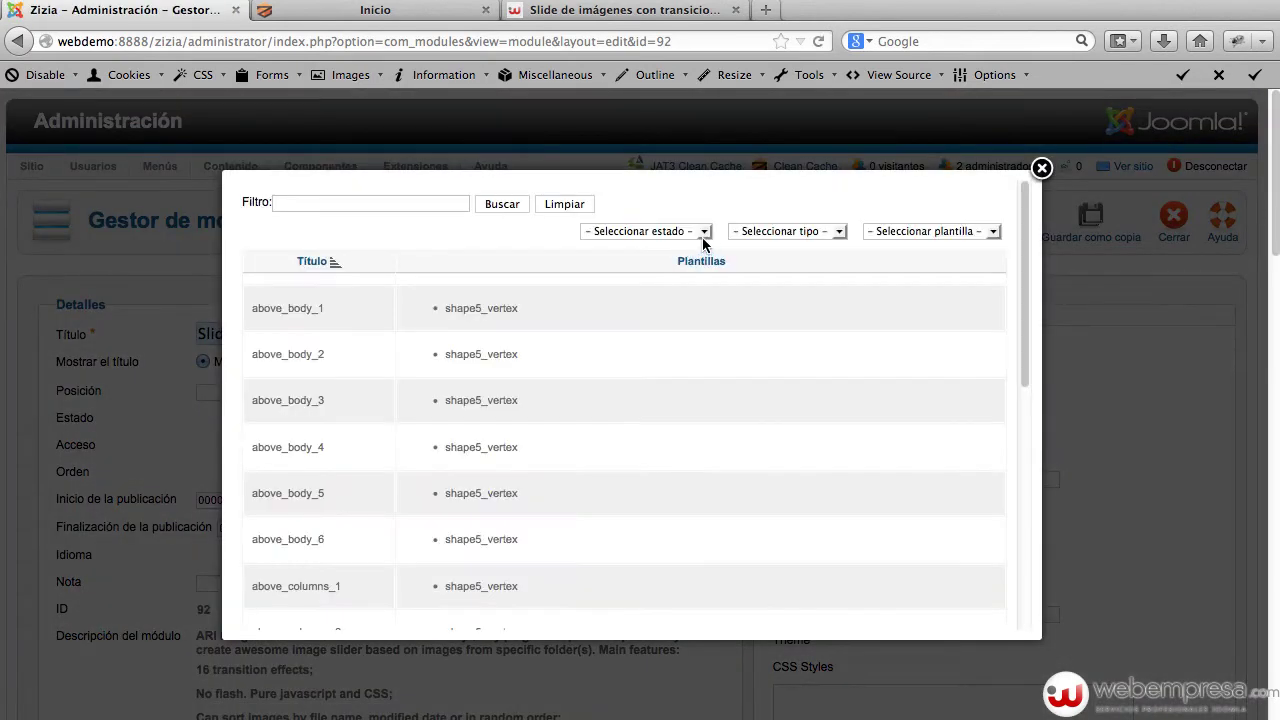
{"action": "left_click", "coordinate": [898, 232]}
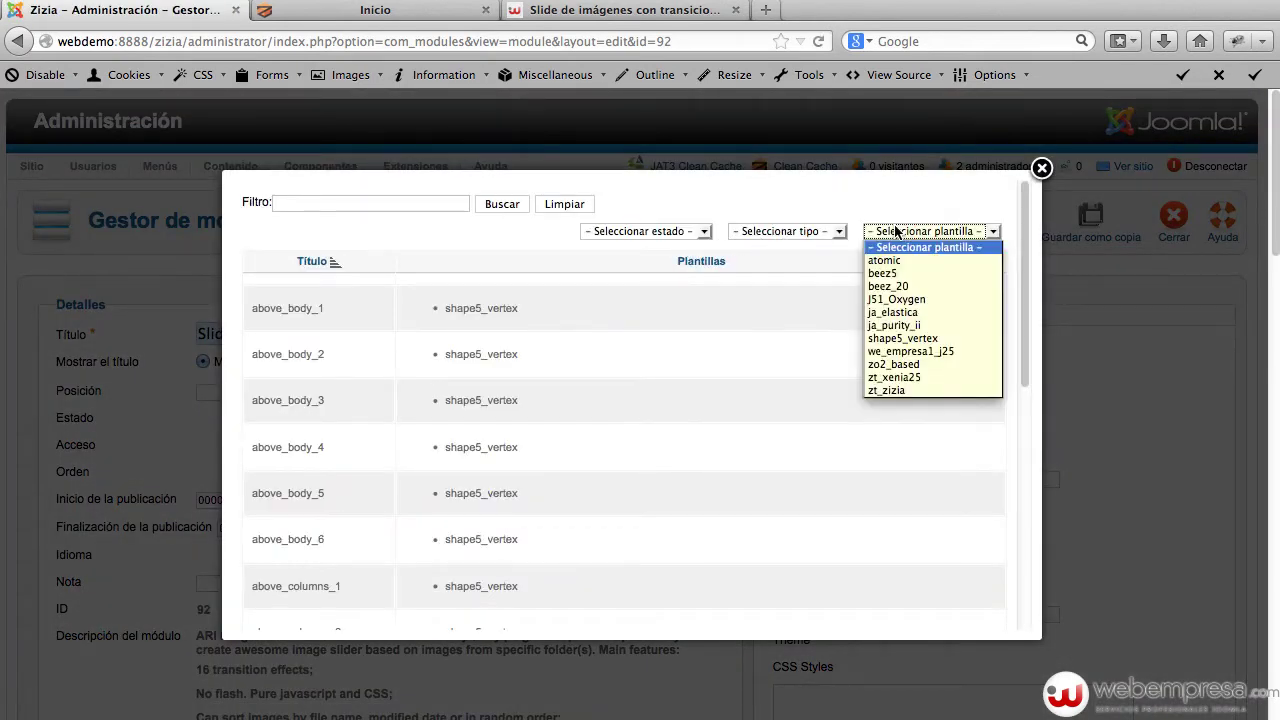
{"action": "left_click", "coordinate": [926, 390]}
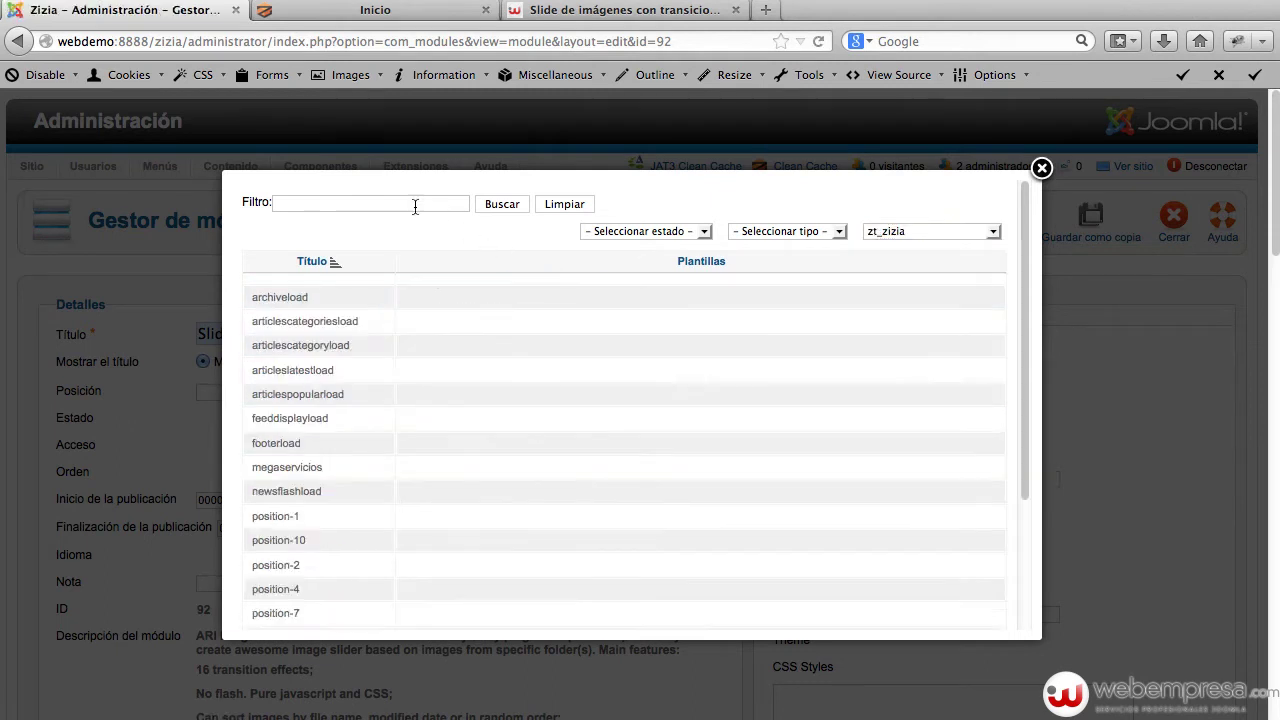
{"action": "left_click", "coordinate": [402, 205]}
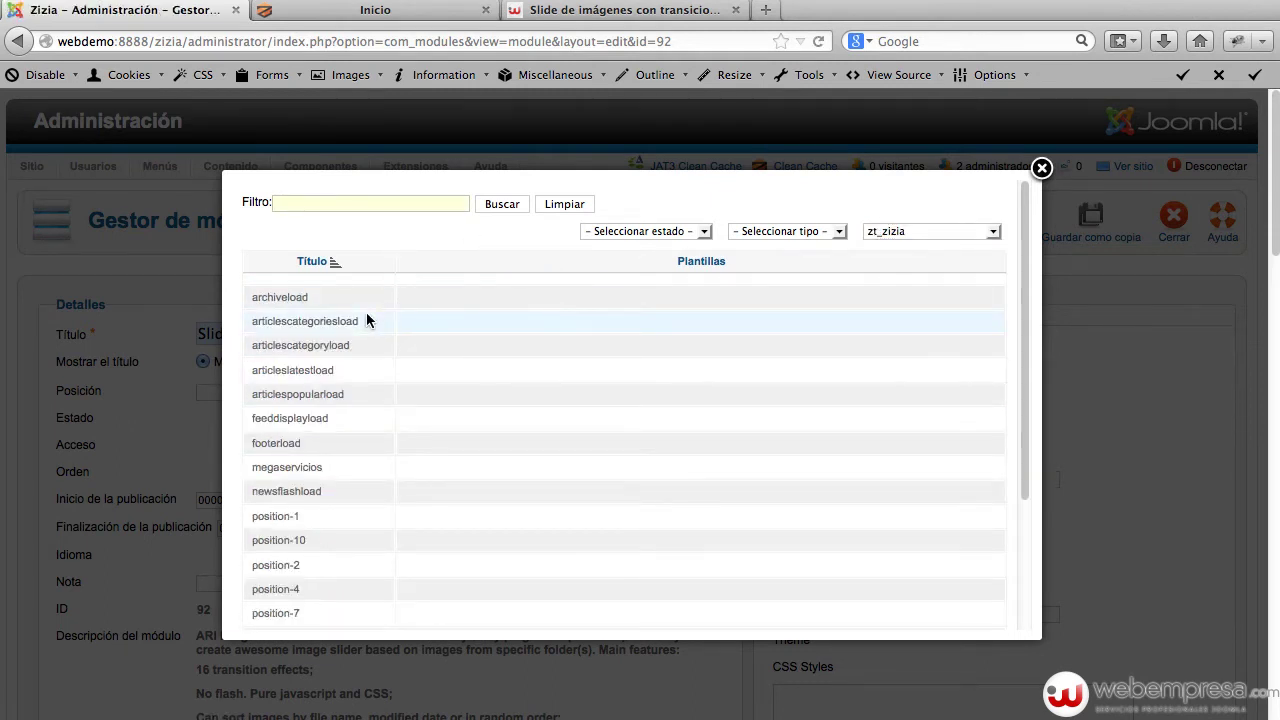
{"action": "type", "text": "bann"}
{"action": "key", "text": "Return"}
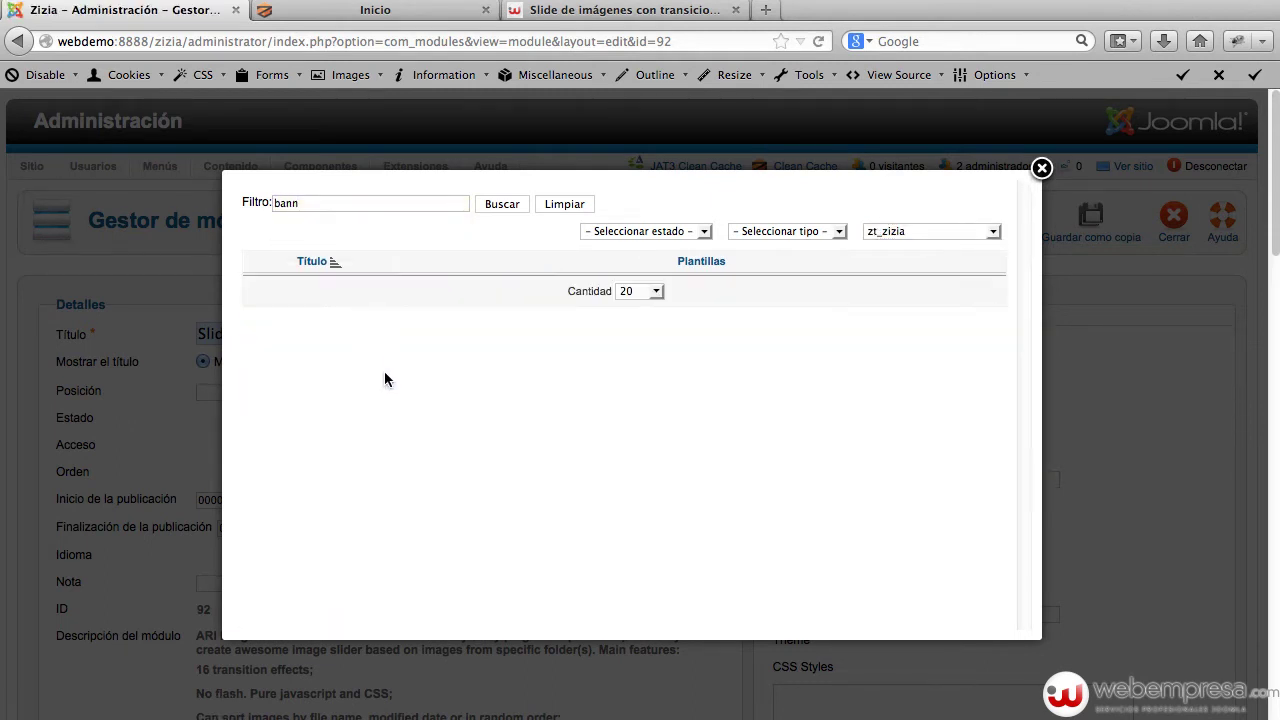
{"action": "double_click", "coordinate": [328, 208]}
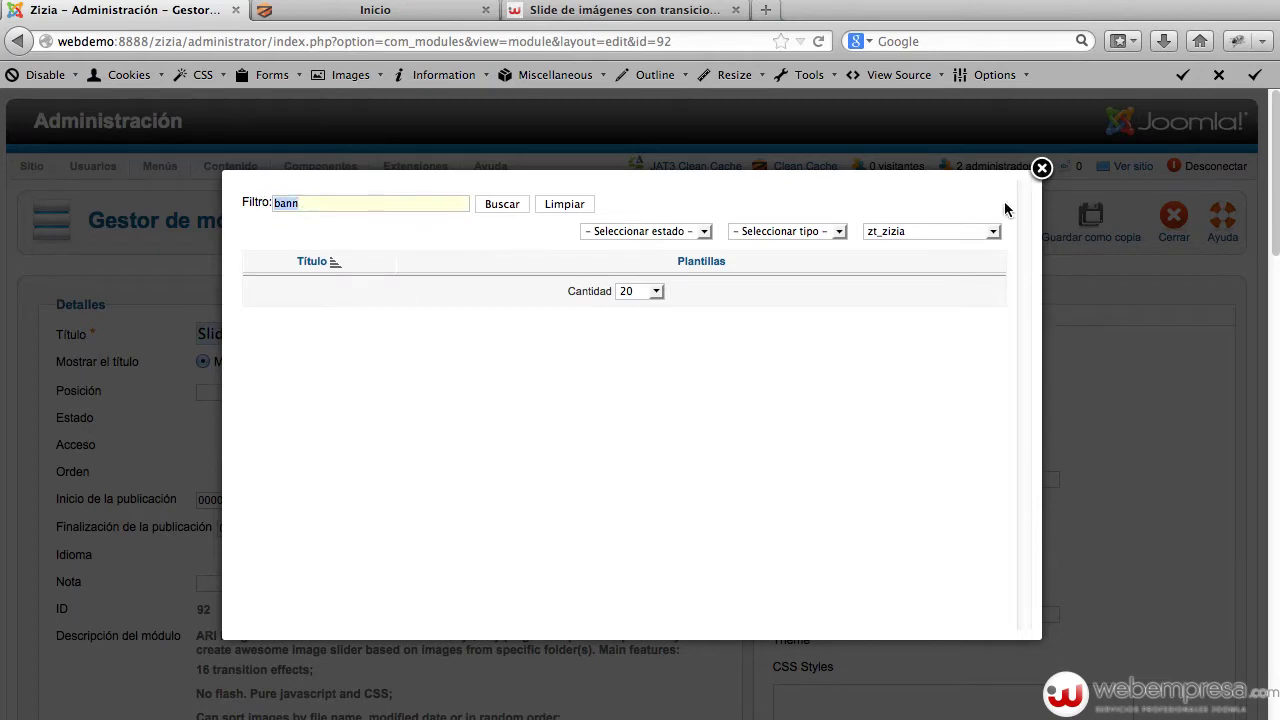
{"action": "left_click", "coordinate": [1041, 168]}
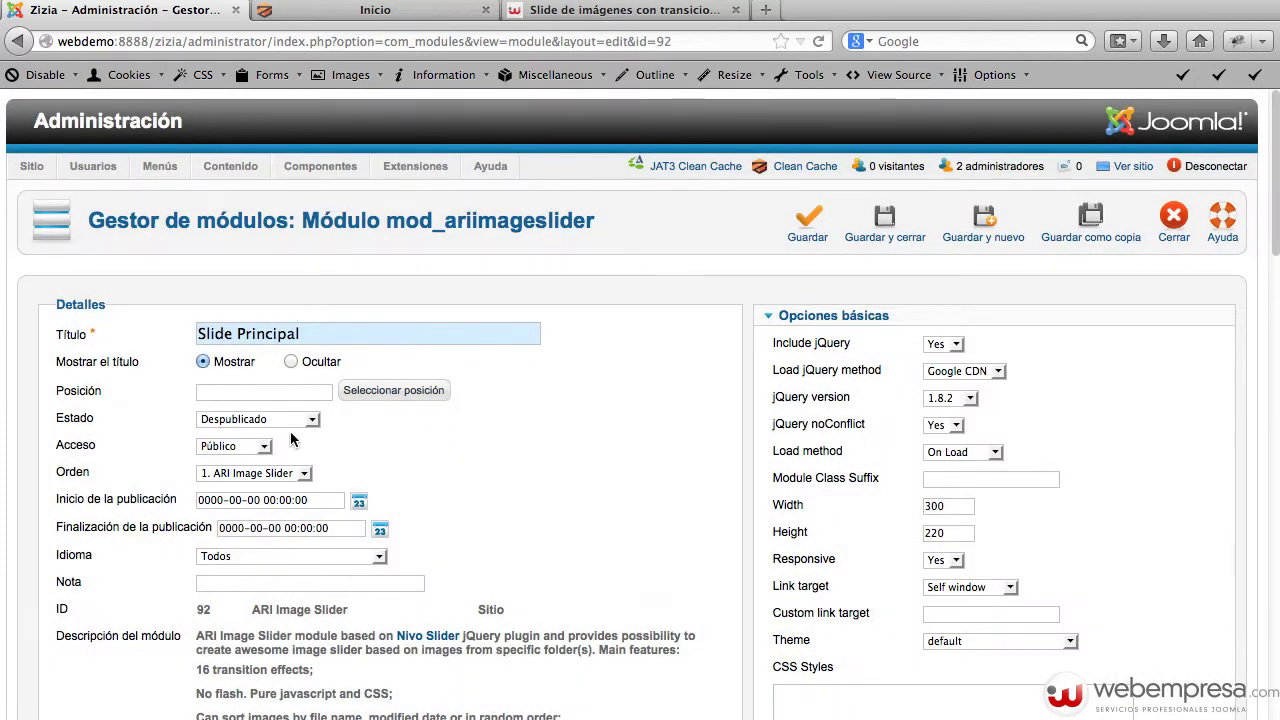
- Set the Slide Principal module's position to zt-banners
{"action": "left_click", "coordinate": [279, 392]}
{"action": "type", "text": "zt"}
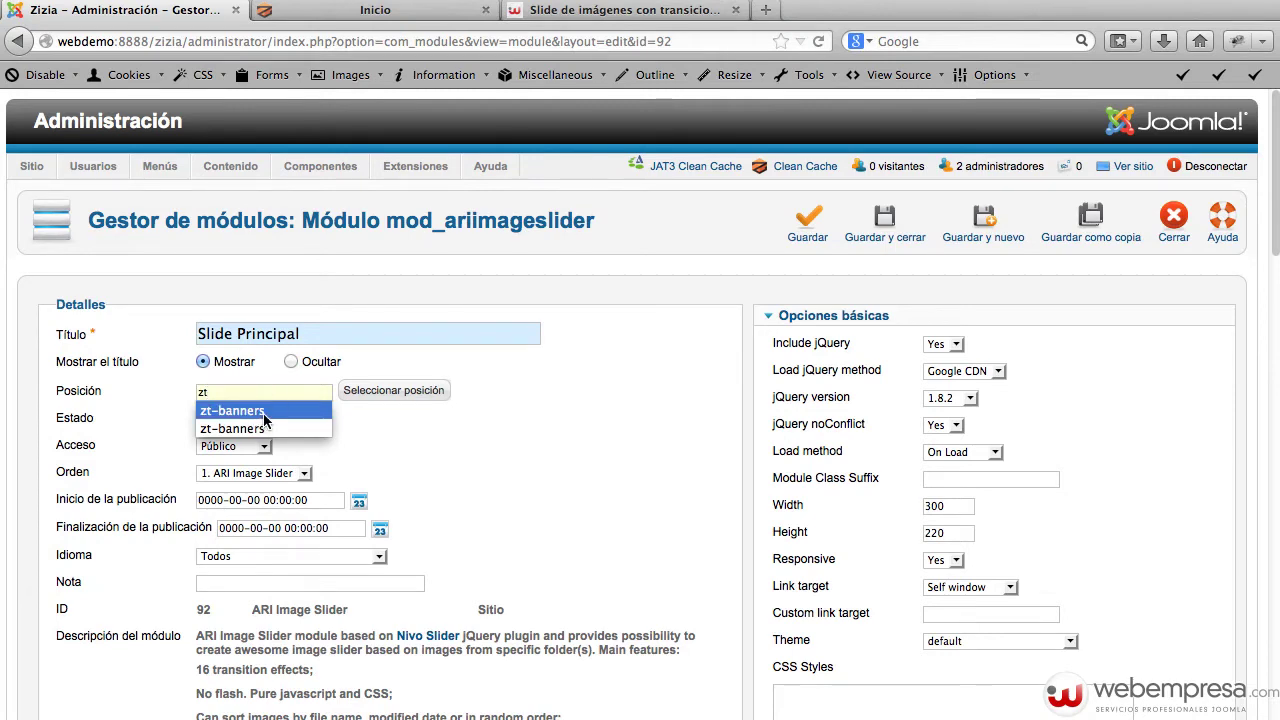
{"action": "key", "text": "Escape"}
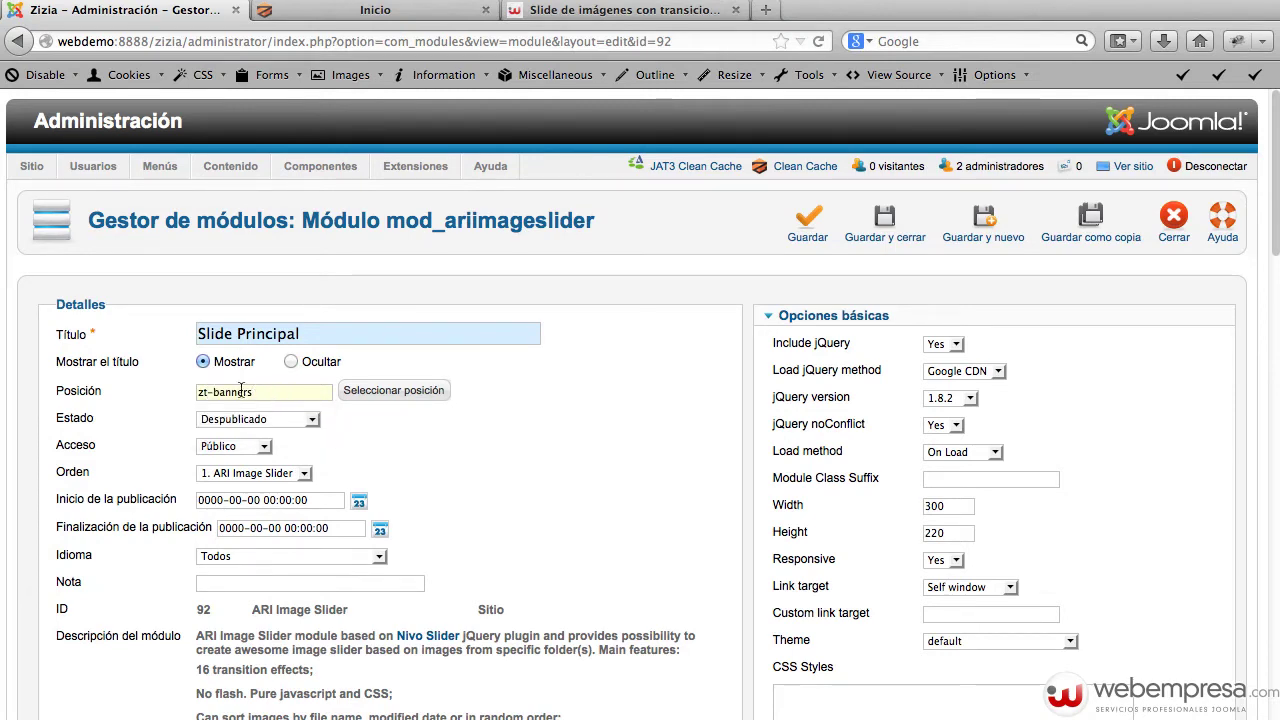
- Complete zt-banners as the module's position and compare it with the site's template position preview
{"action": "type", "text": "-banners"}
{"action": "left_click", "coordinate": [632, 494]}
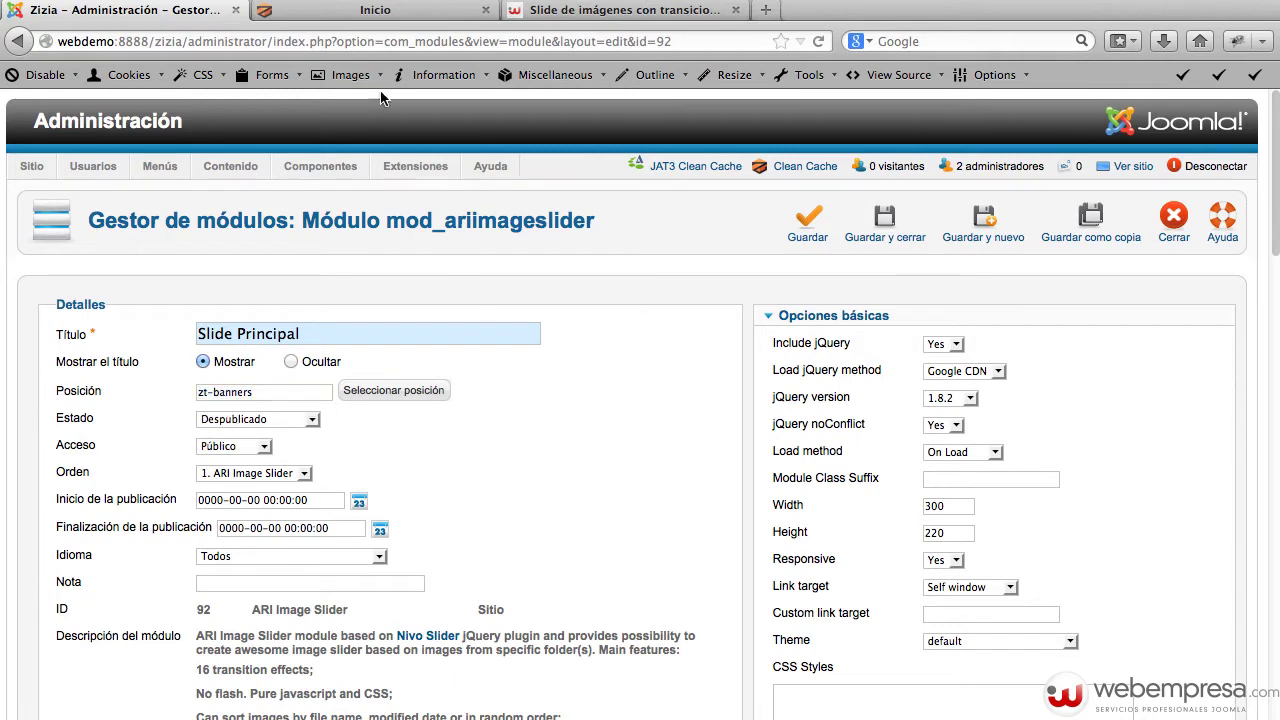
{"action": "left_click", "coordinate": [362, 8]}
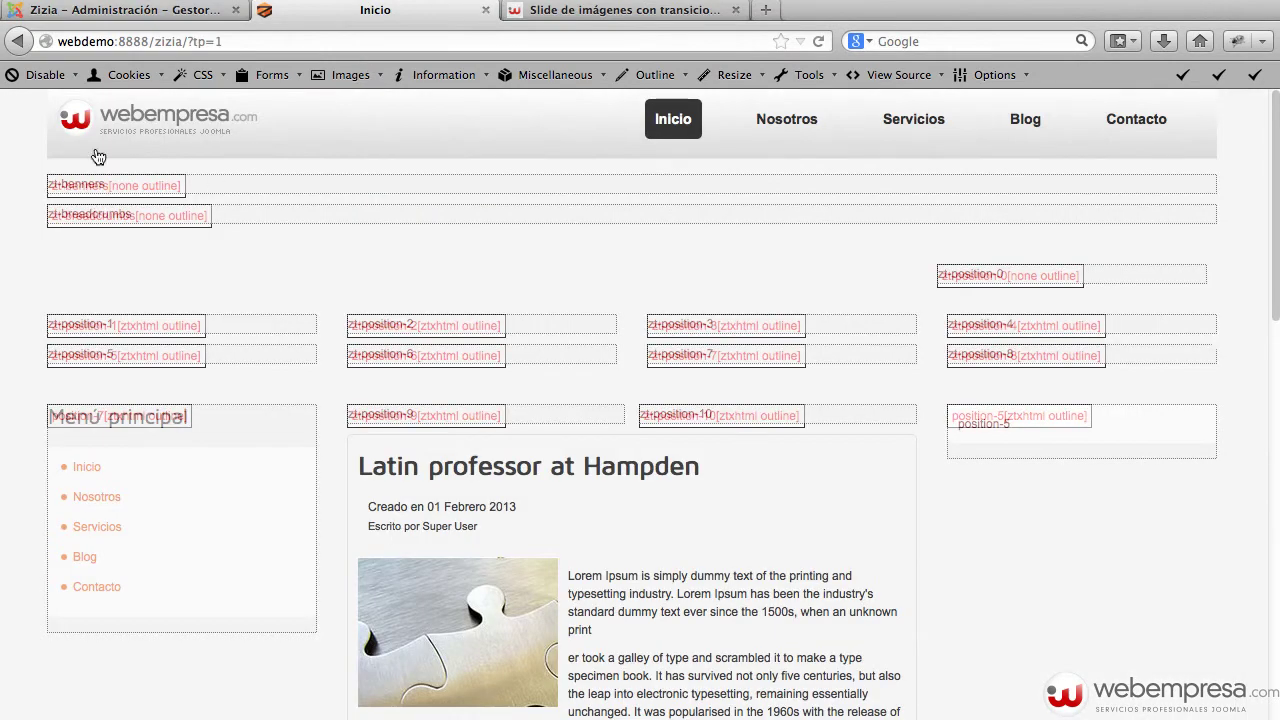
{"action": "left_click", "coordinate": [161, 16]}
- Set the module's menu assignment to "Solo en las páginas seleccionadas" and highlight the Inicio entry's label
{"action": "scroll", "coordinate": [528, 511], "scroll_direction": "down", "scroll_amount": 3}
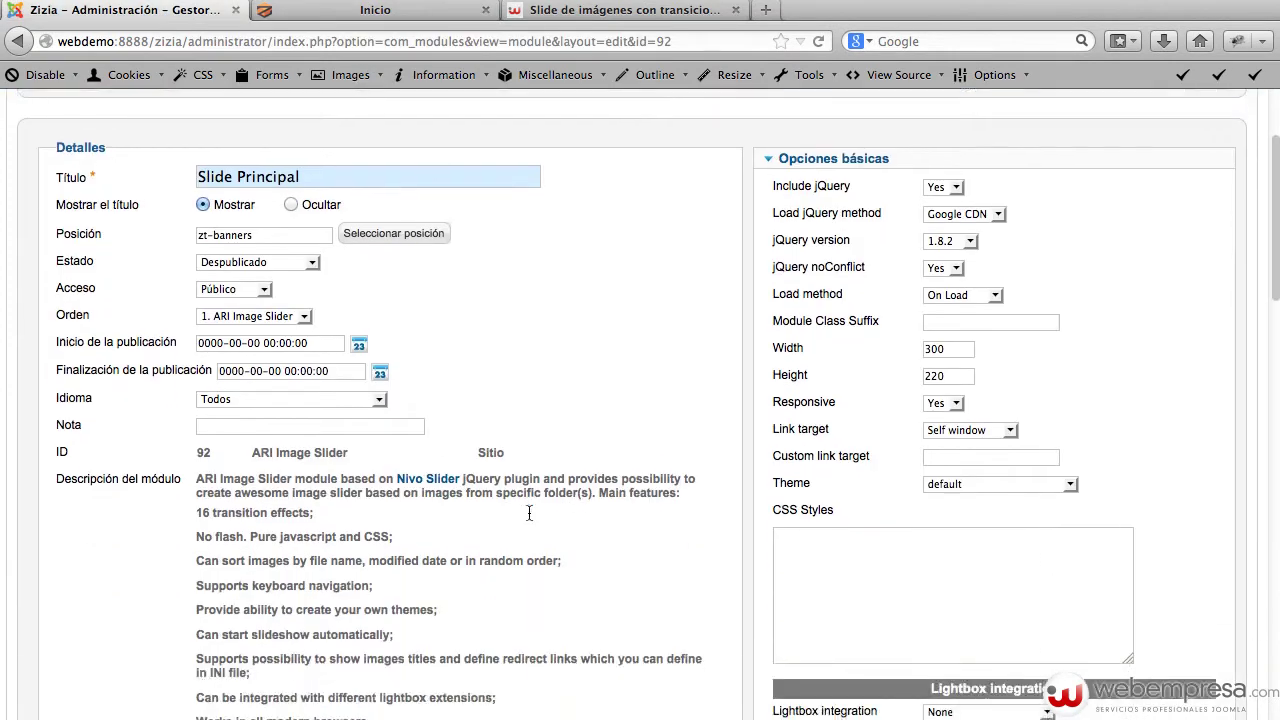
{"action": "scroll", "coordinate": [528, 511], "scroll_direction": "down", "scroll_amount": 10}
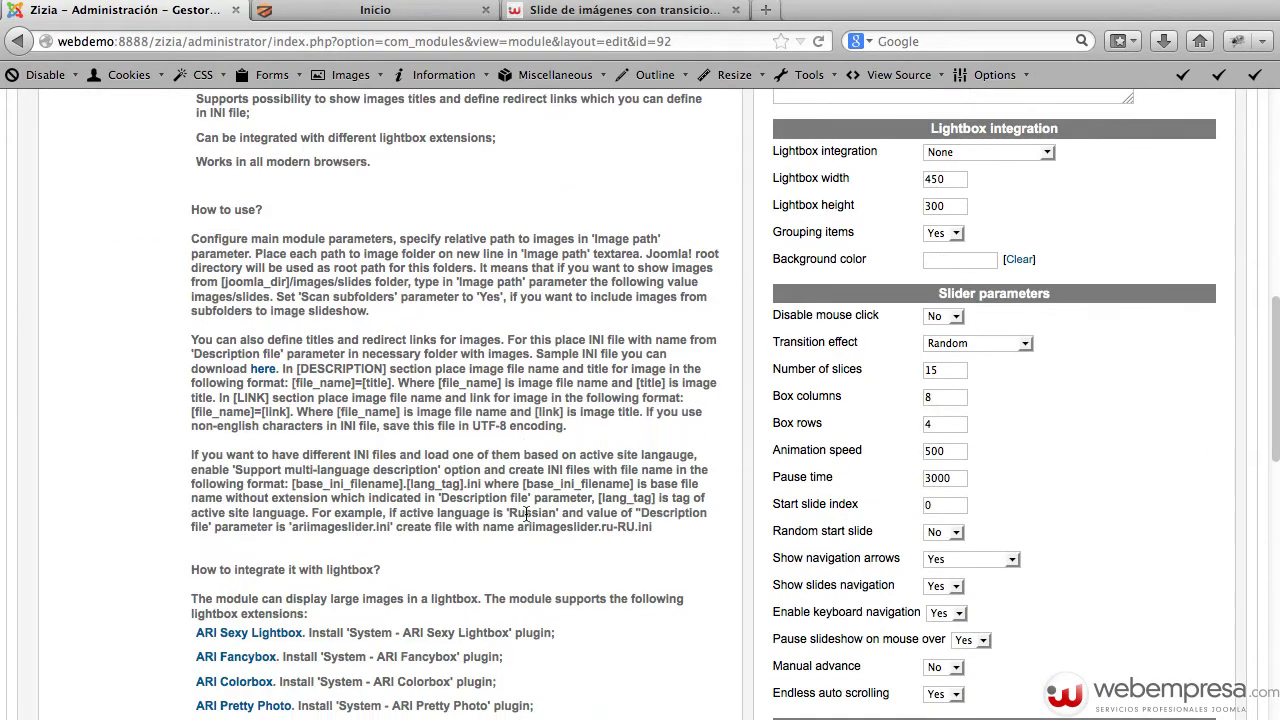
{"action": "scroll", "coordinate": [525, 512], "scroll_direction": "down", "scroll_amount": 7}
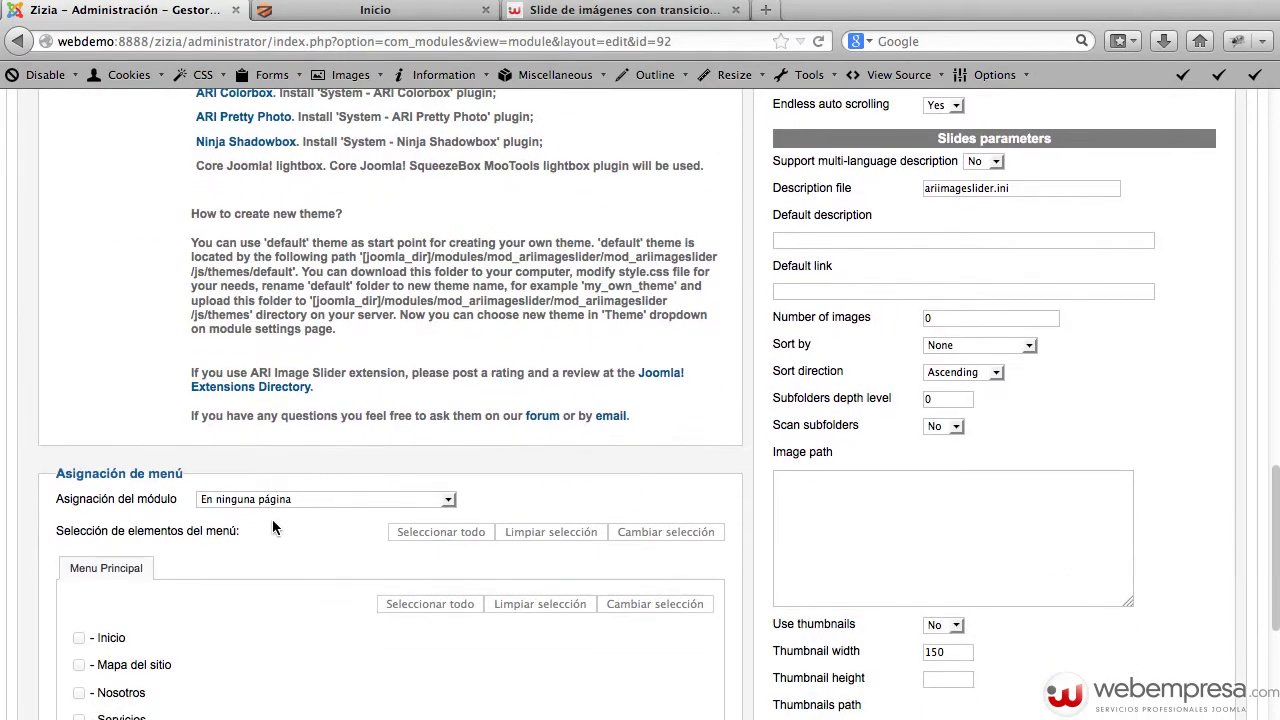
{"action": "left_click", "coordinate": [277, 502]}
{"action": "left_click", "coordinate": [280, 503]}
{"action": "left_click", "coordinate": [280, 503]}
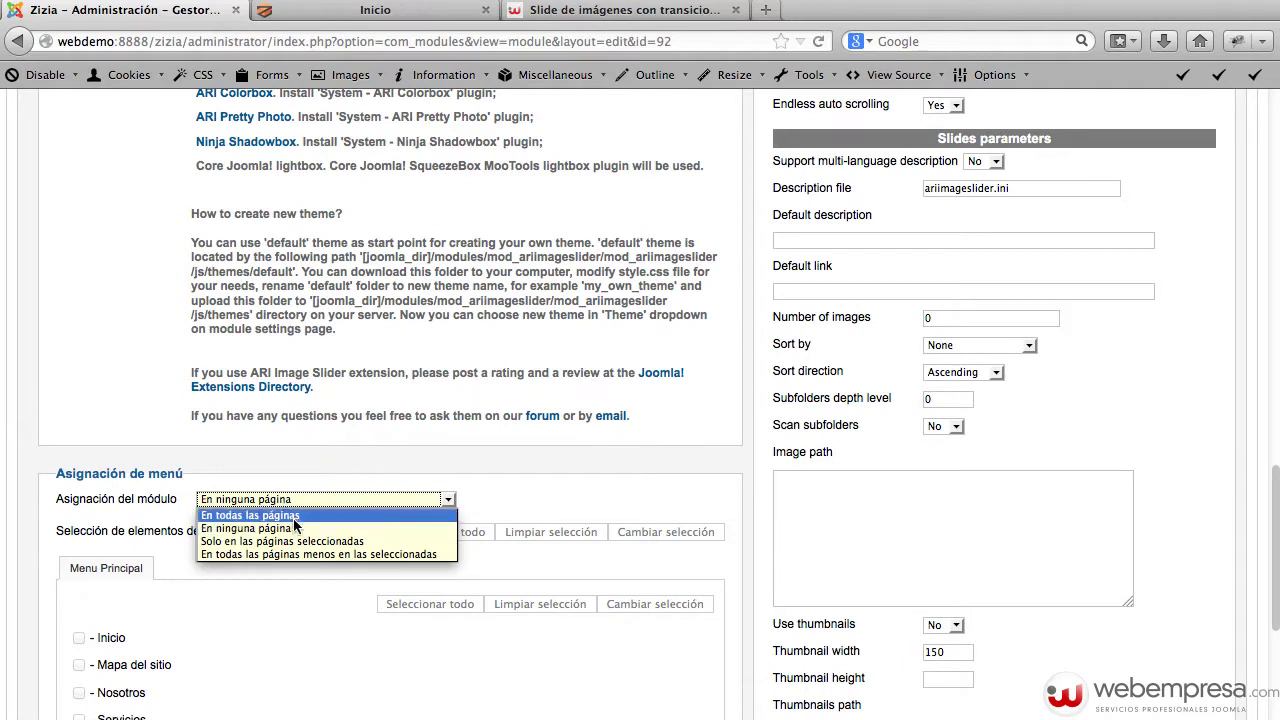
{"action": "left_click", "coordinate": [301, 541]}
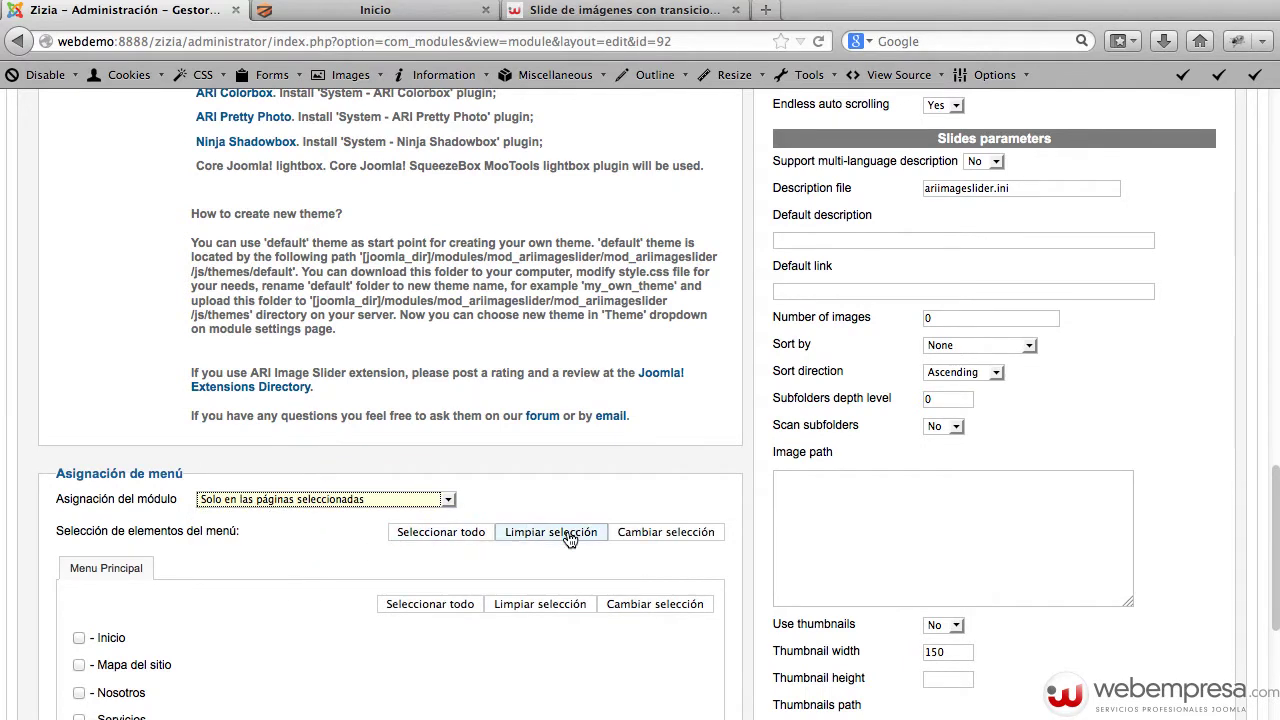
{"action": "left_click_drag", "start_coordinate": [125, 636], "coordinate": [96, 640]}
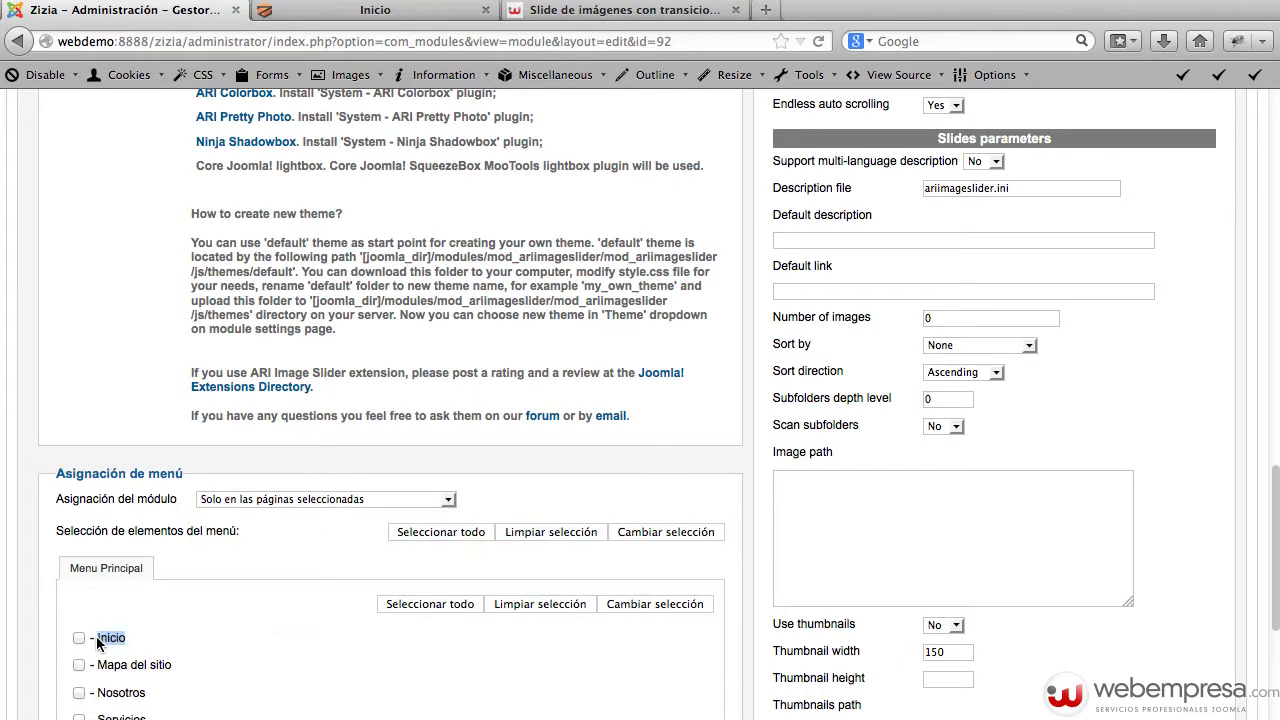
- Set the module's state to Publicado and hide its title
{"action": "scroll", "coordinate": [567, 473], "scroll_direction": "up", "scroll_amount": 15}
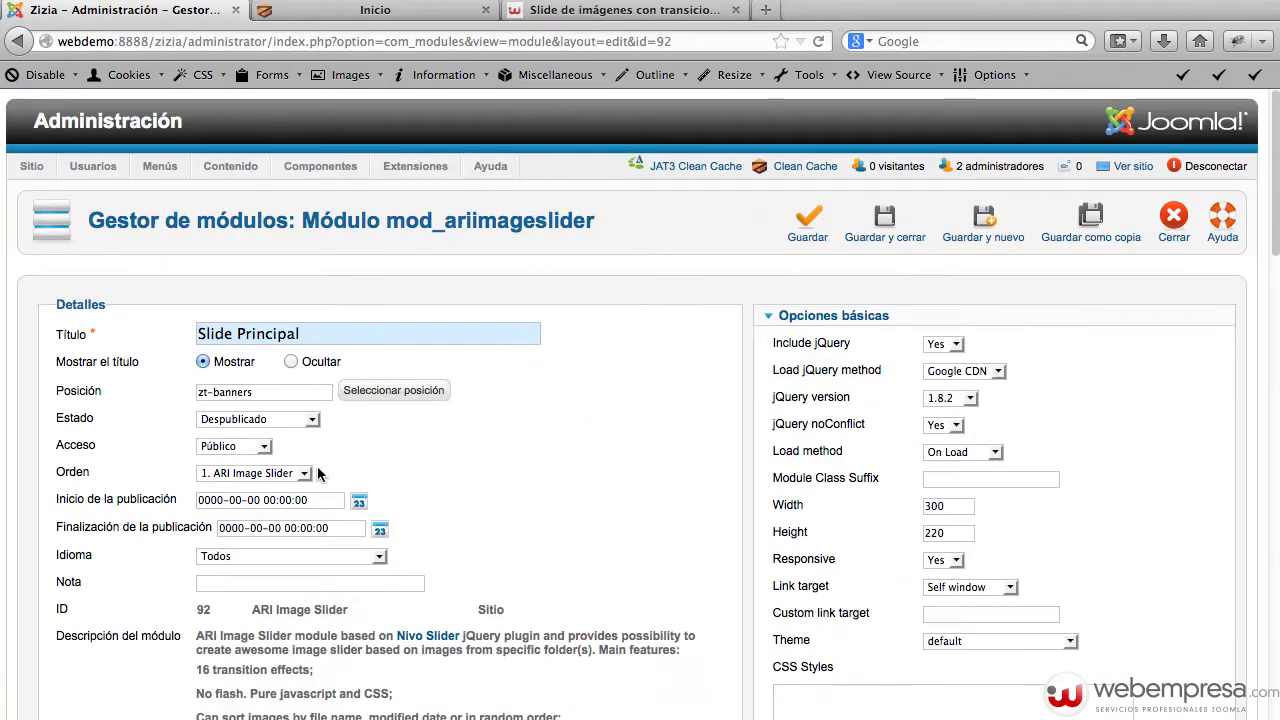
{"action": "left_click", "coordinate": [300, 419]}
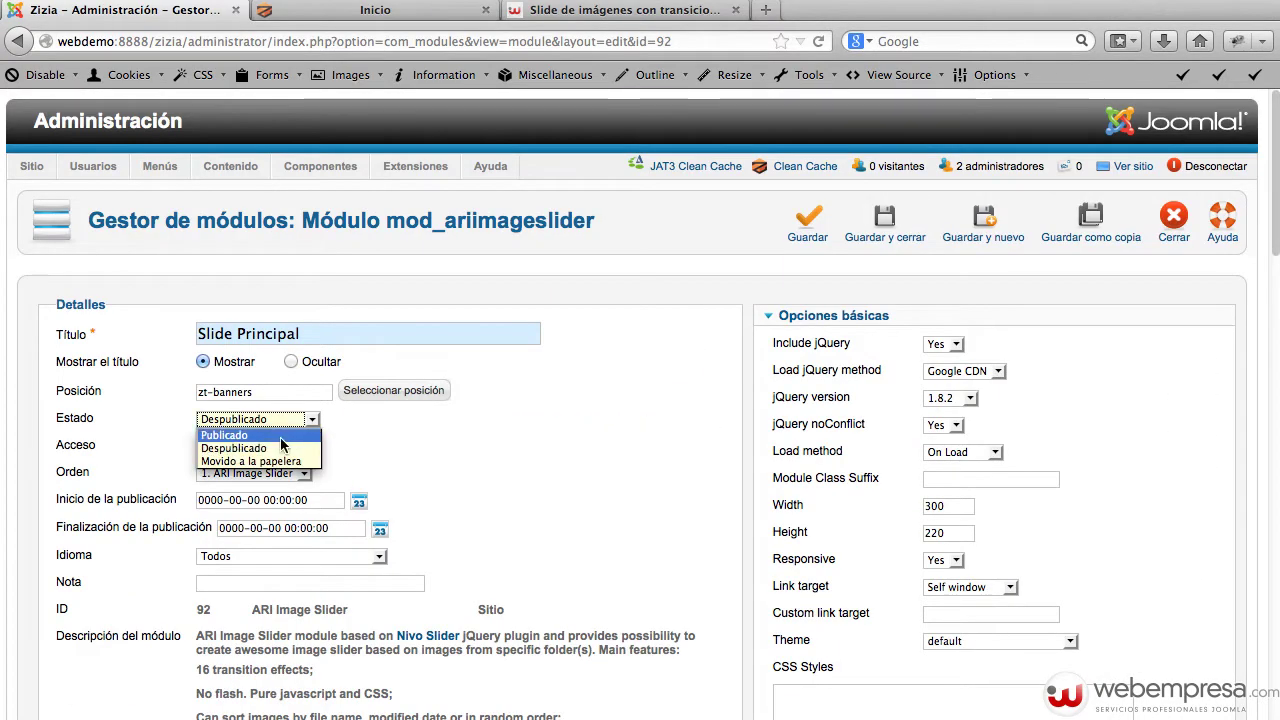
{"action": "left_click", "coordinate": [250, 433]}
{"action": "left_click", "coordinate": [290, 361]}
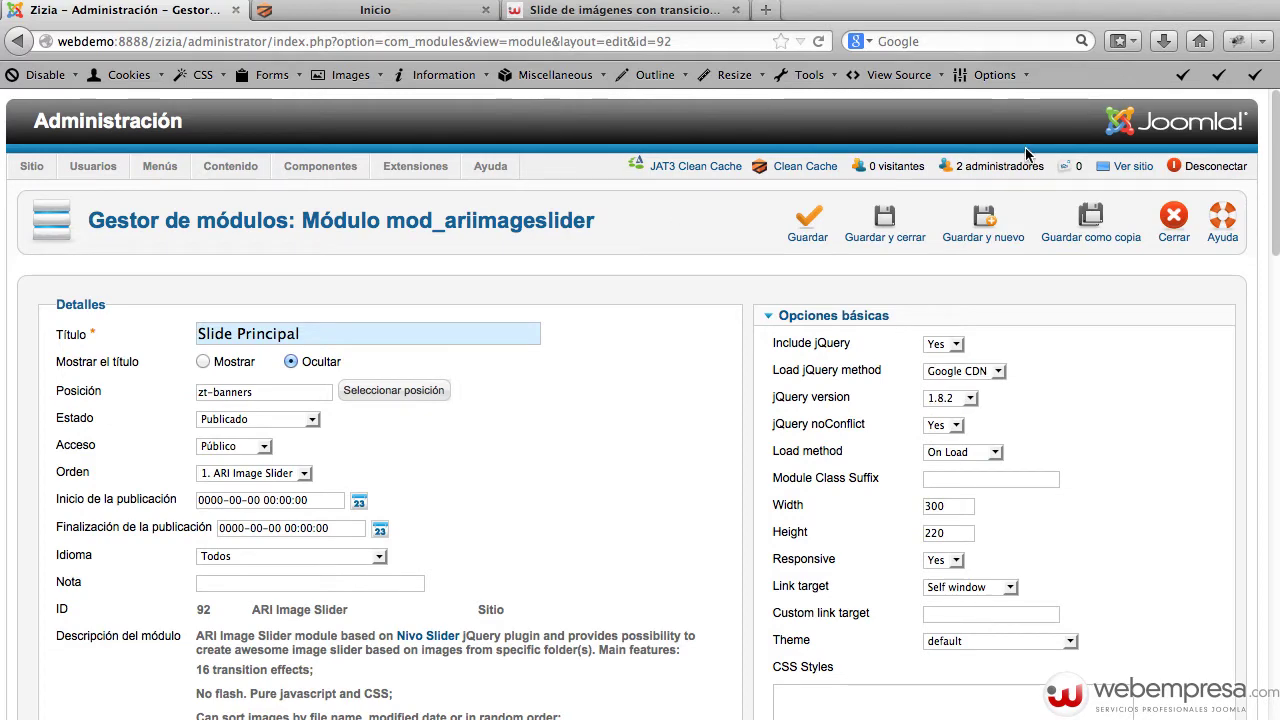
- Open the public site's home page, display its source code and bring the source window fully into view
{"action": "left_click", "coordinate": [1127, 166]}
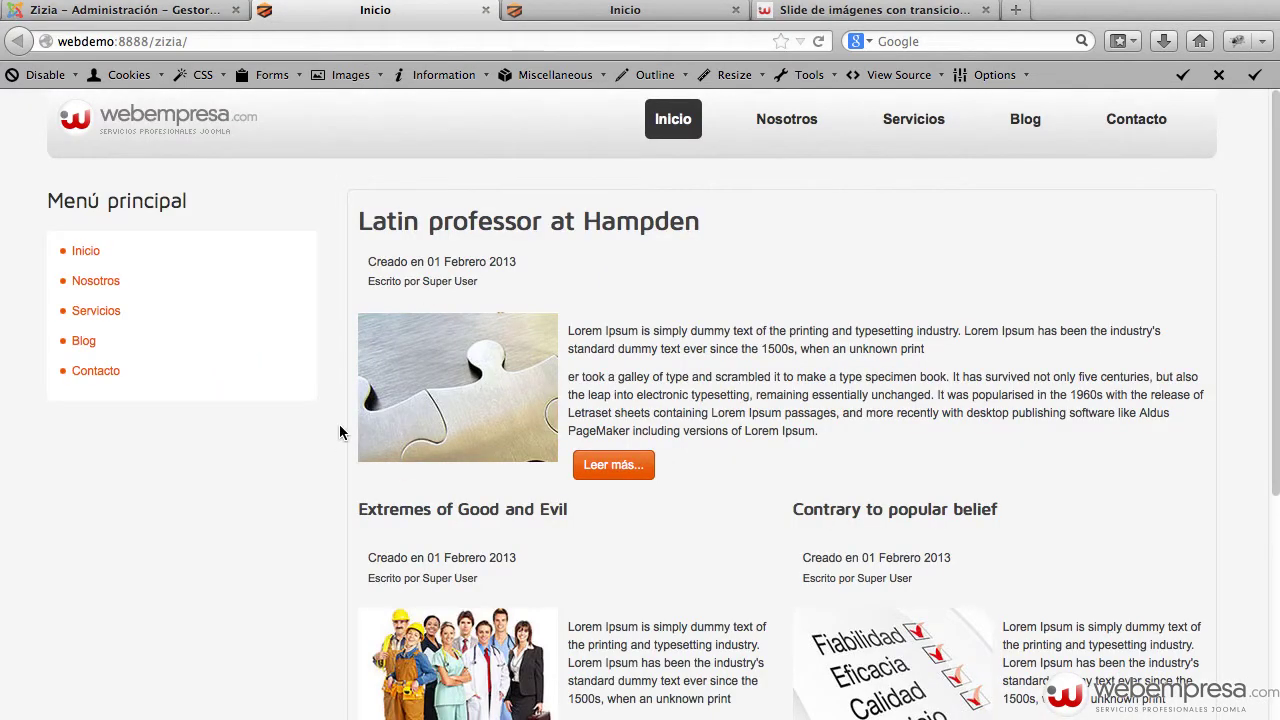
{"action": "right_click", "coordinate": [286, 490]}
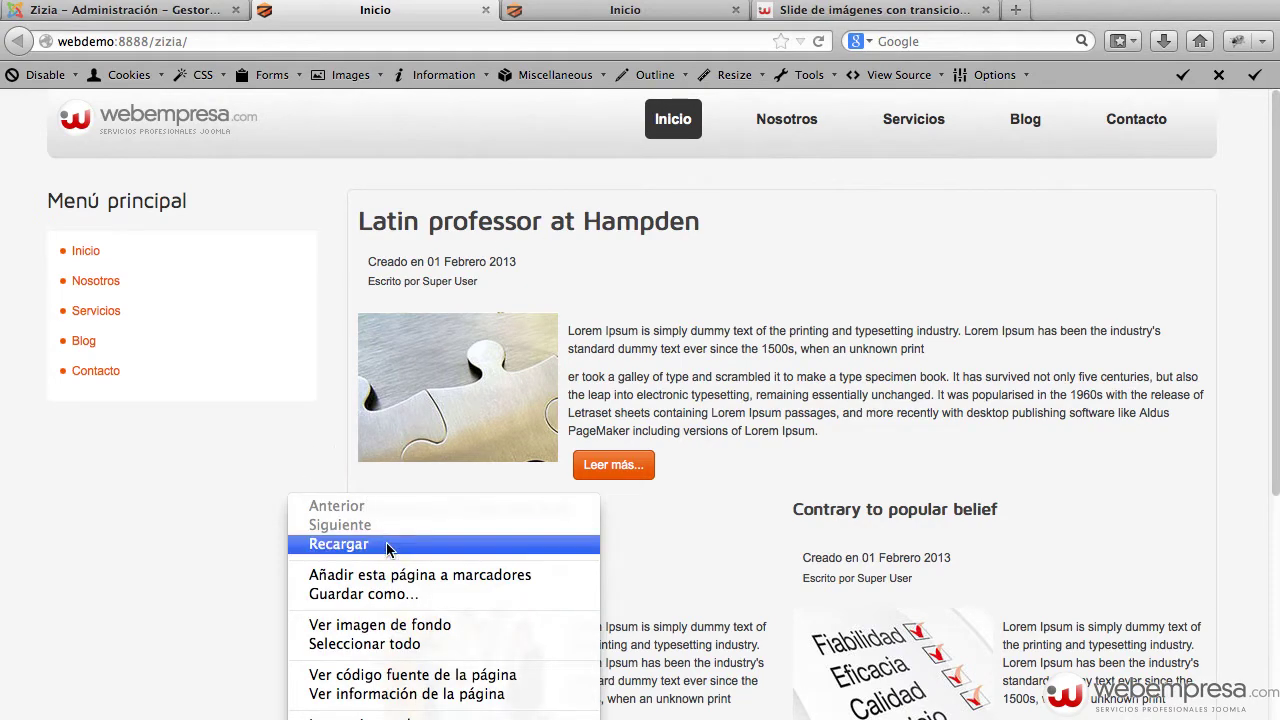
{"action": "left_click", "coordinate": [414, 675]}
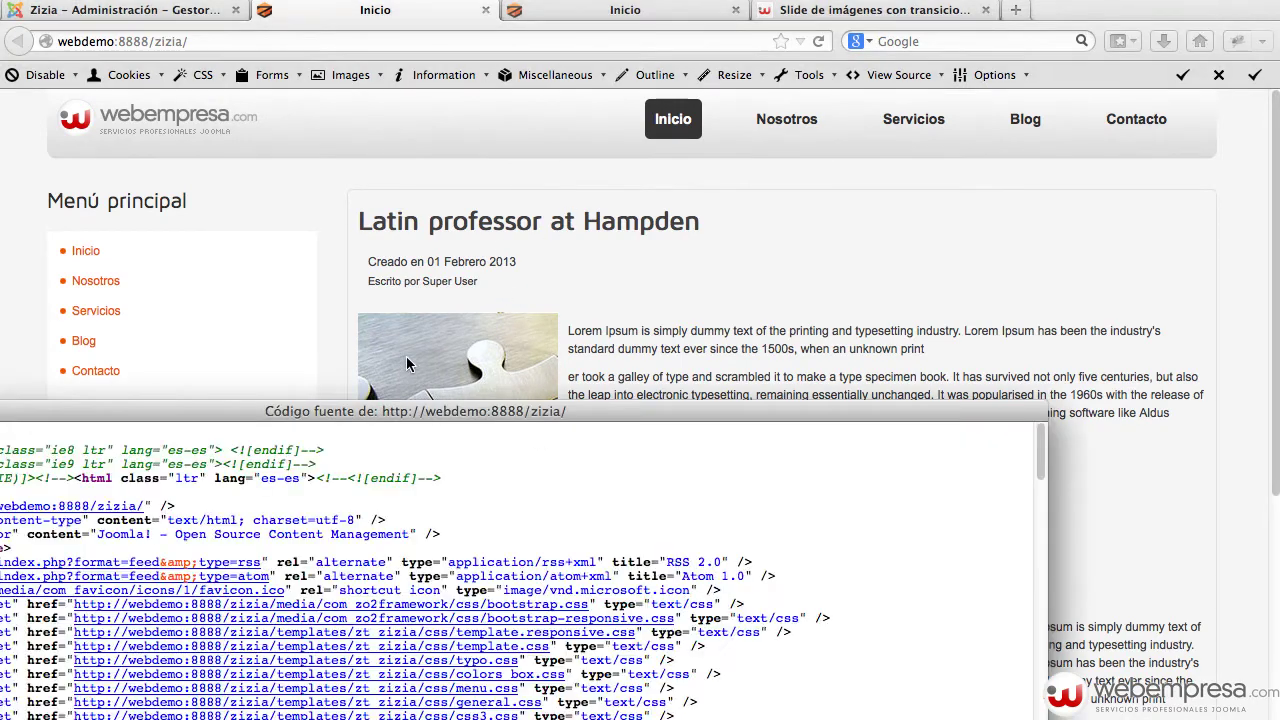
{"action": "left_click_drag", "start_coordinate": [467, 384], "coordinate": [697, 168]}
- Search the home page's source code for "jquery", go through the matches and close the source window
{"action": "key", "text": "super+f"}
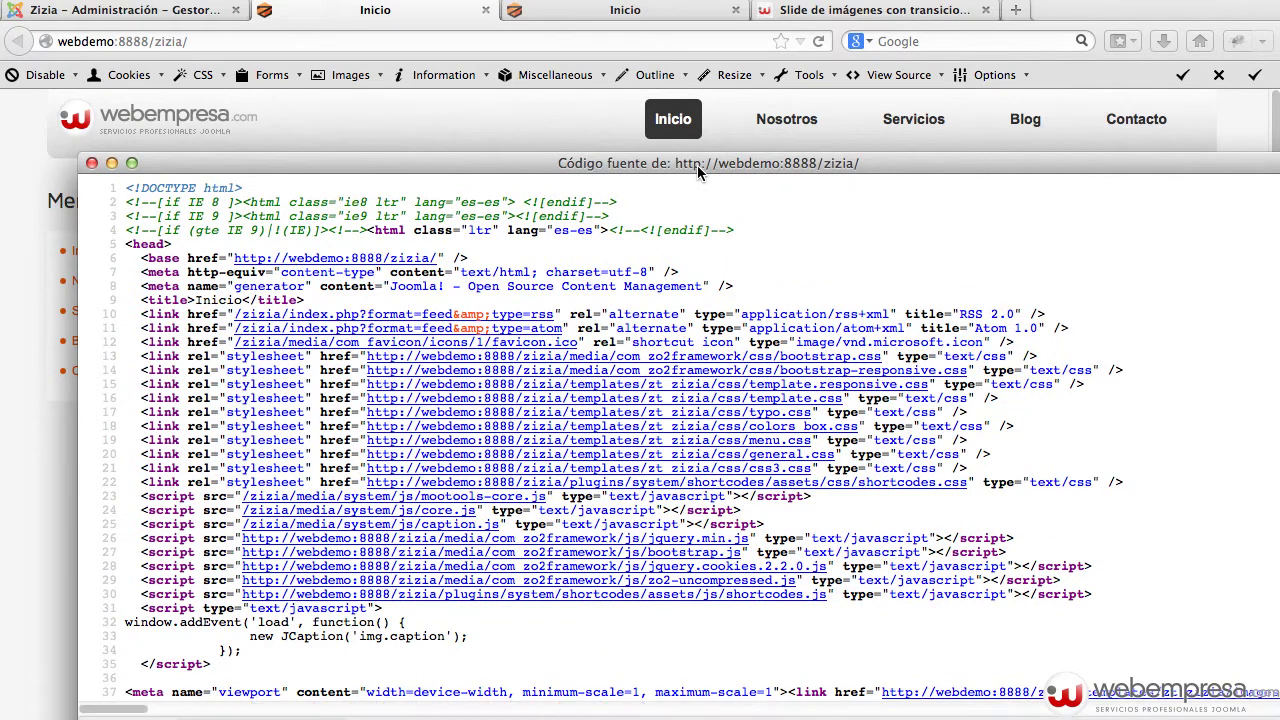
{"action": "type", "text": "jq"}
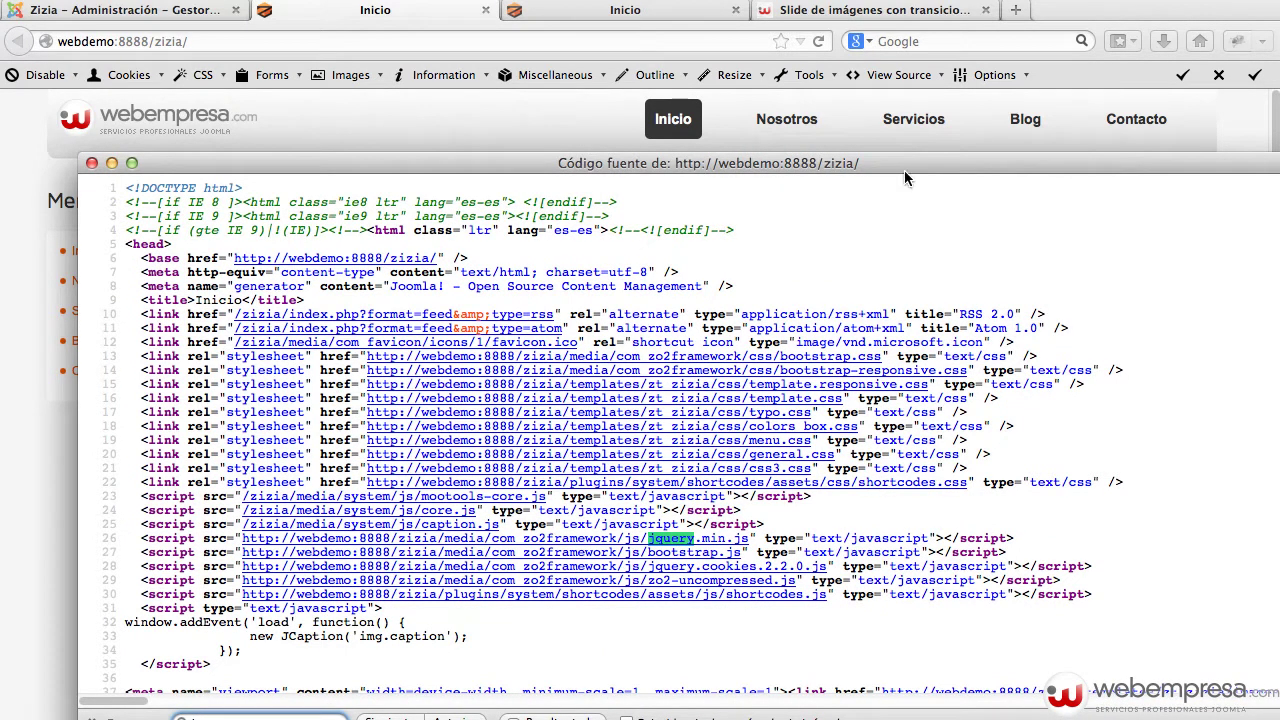
{"action": "key", "text": "Return"}
{"action": "key", "text": "Return"}
{"action": "key", "text": "Return"}
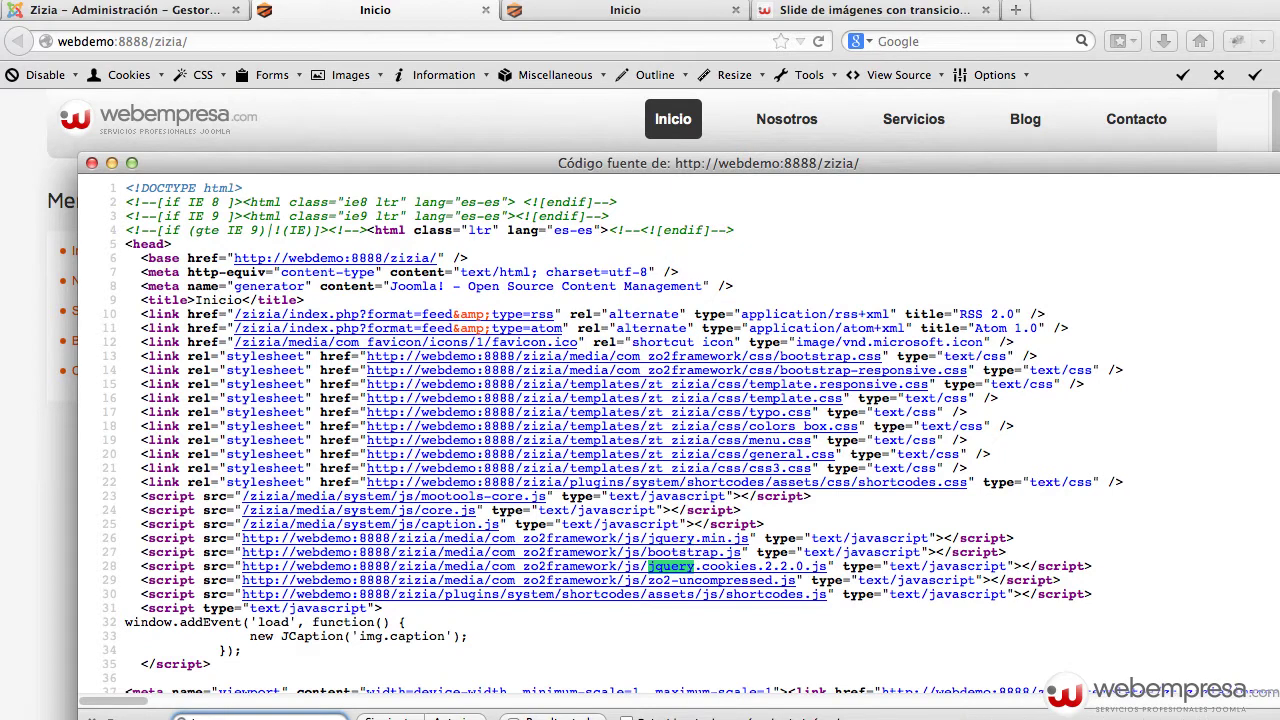
{"action": "key", "text": "Return"}
{"action": "key", "text": "Return"}
{"action": "key", "text": "Return"}
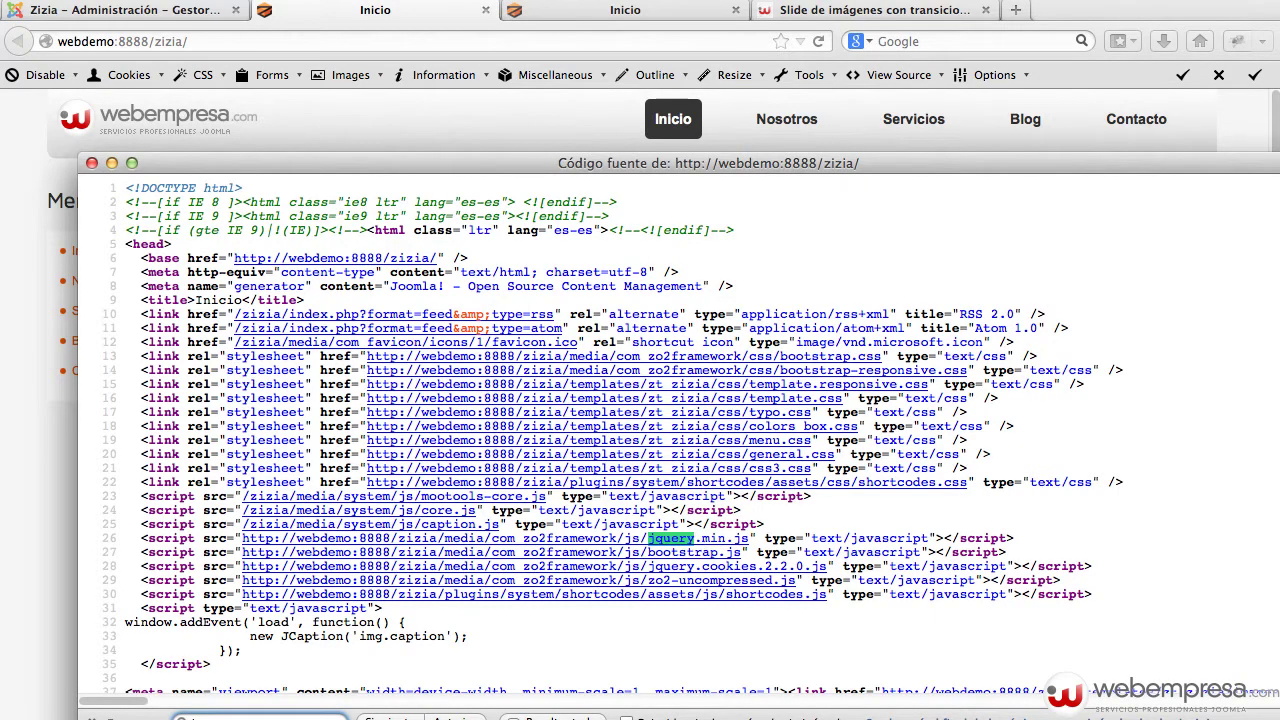
{"action": "left_click", "coordinate": [91, 162]}
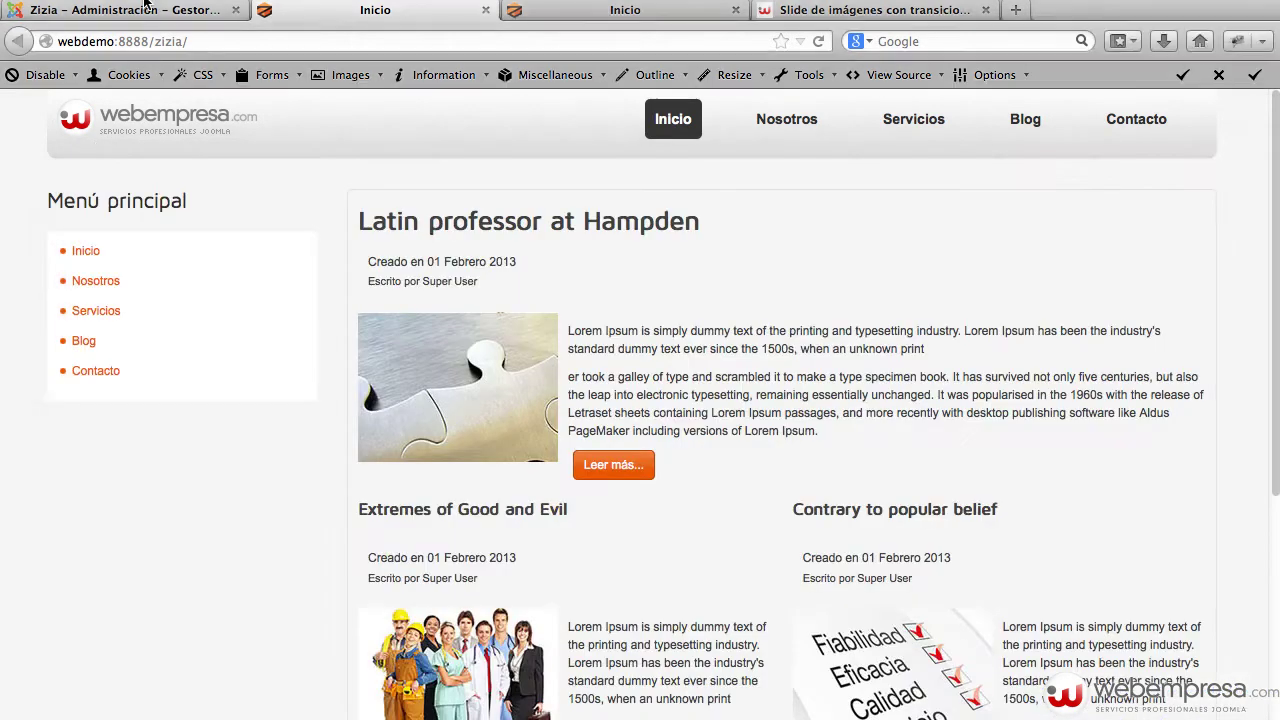
- Return to the slider module's settings, set Include jQuery to No and read the jQuery noConflict option's help
{"action": "left_click", "coordinate": [152, 12]}
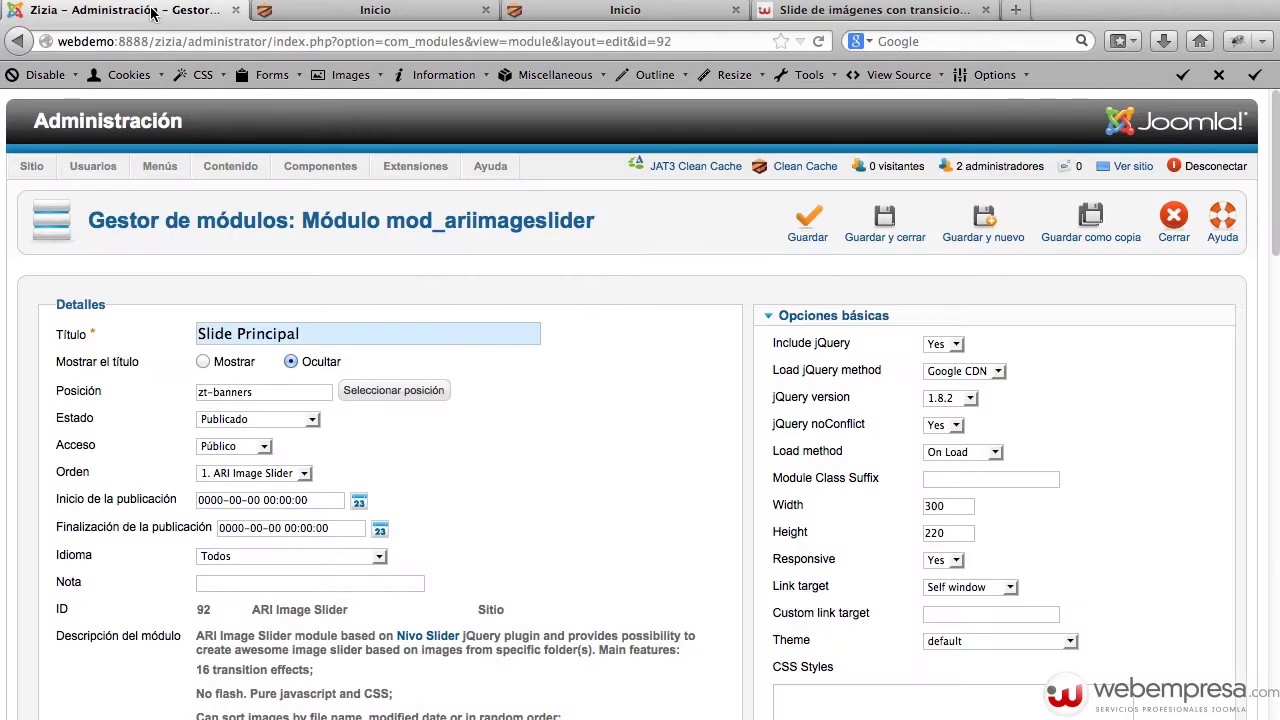
{"action": "left_click", "coordinate": [960, 343]}
{"action": "left_click", "coordinate": [956, 360]}
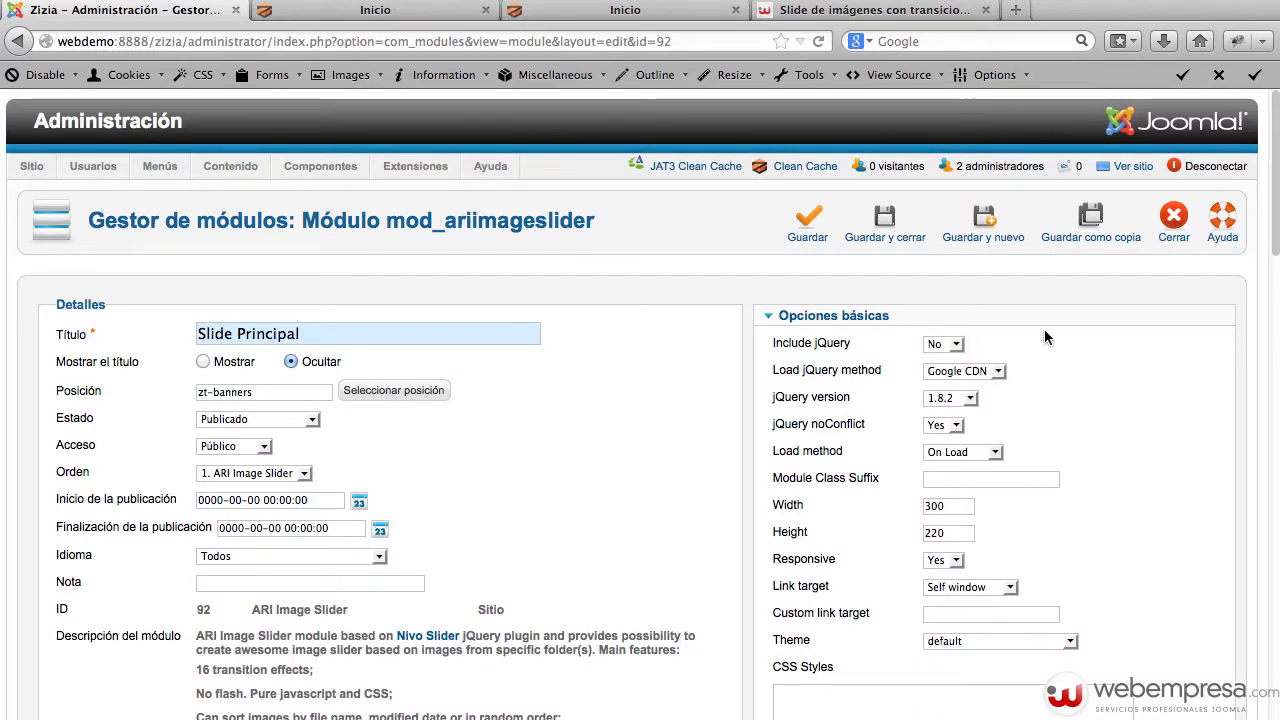
{"action": "mouse_move", "coordinate": [820, 418]}
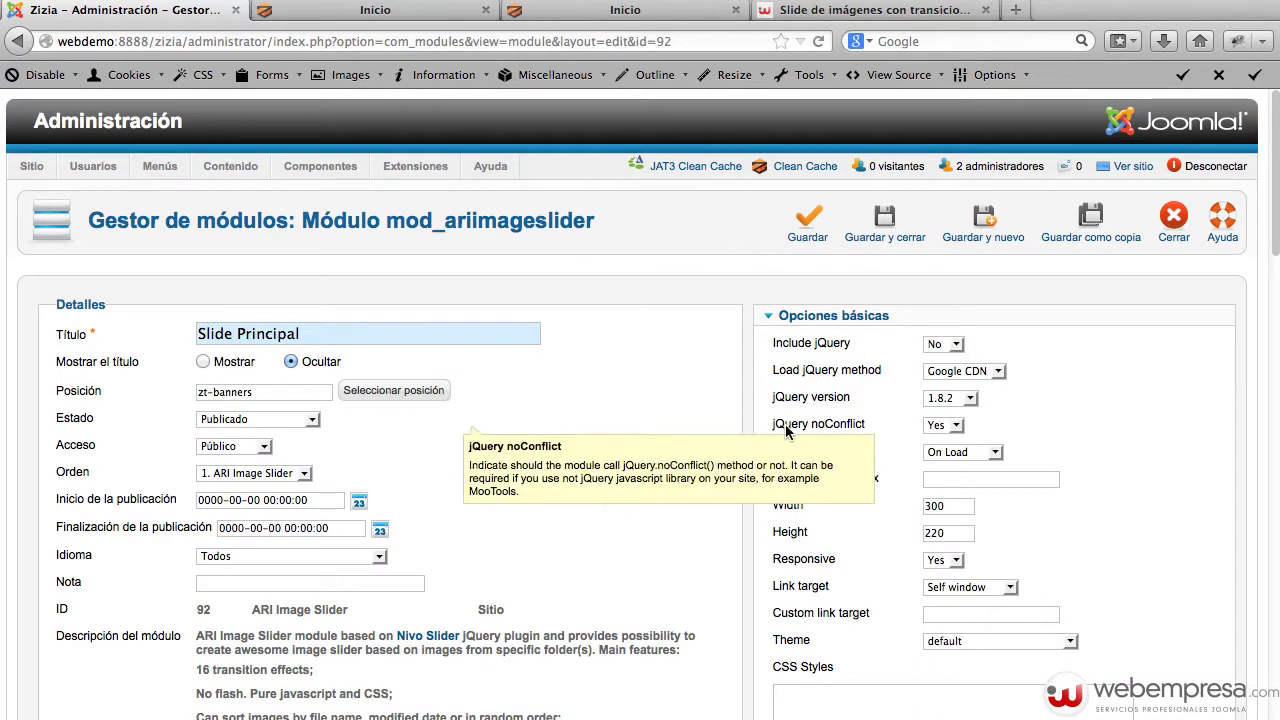
- Set the slider's image path to images/slide and save the module without closing it
{"action": "scroll", "coordinate": [825, 560], "scroll_direction": "down", "scroll_amount": 3}
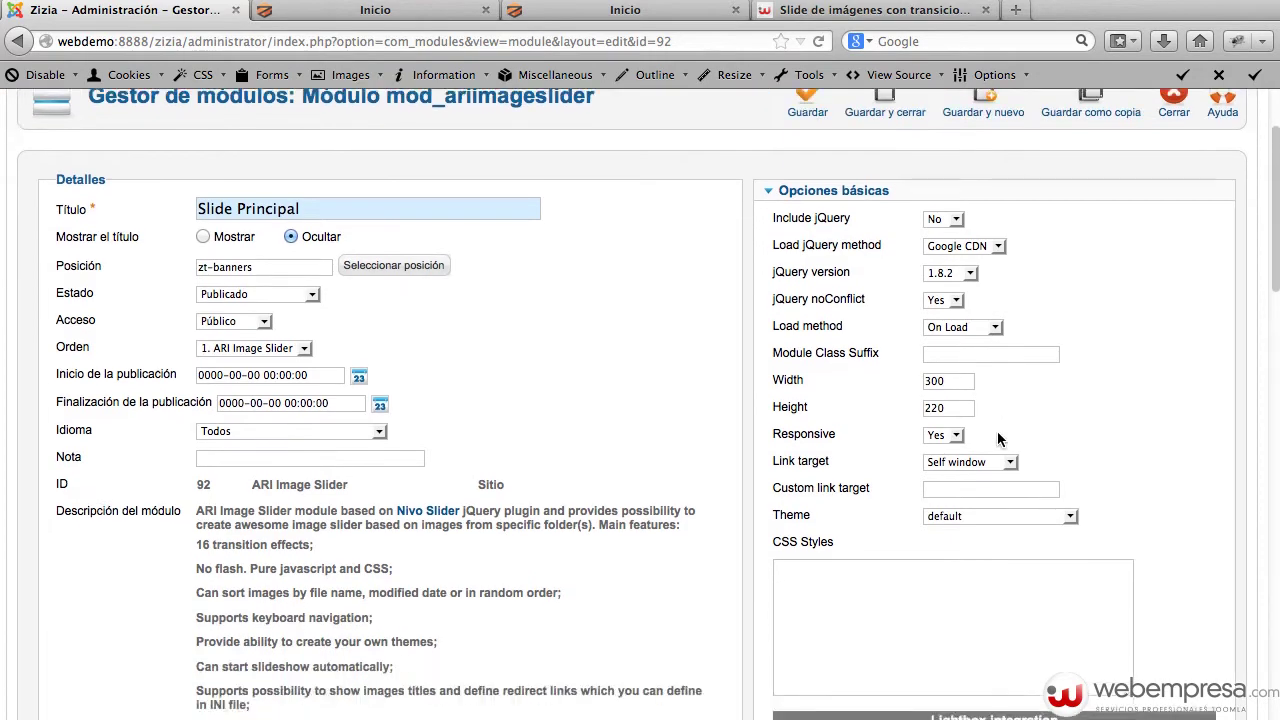
{"action": "scroll", "coordinate": [851, 552], "scroll_direction": "down", "scroll_amount": 20}
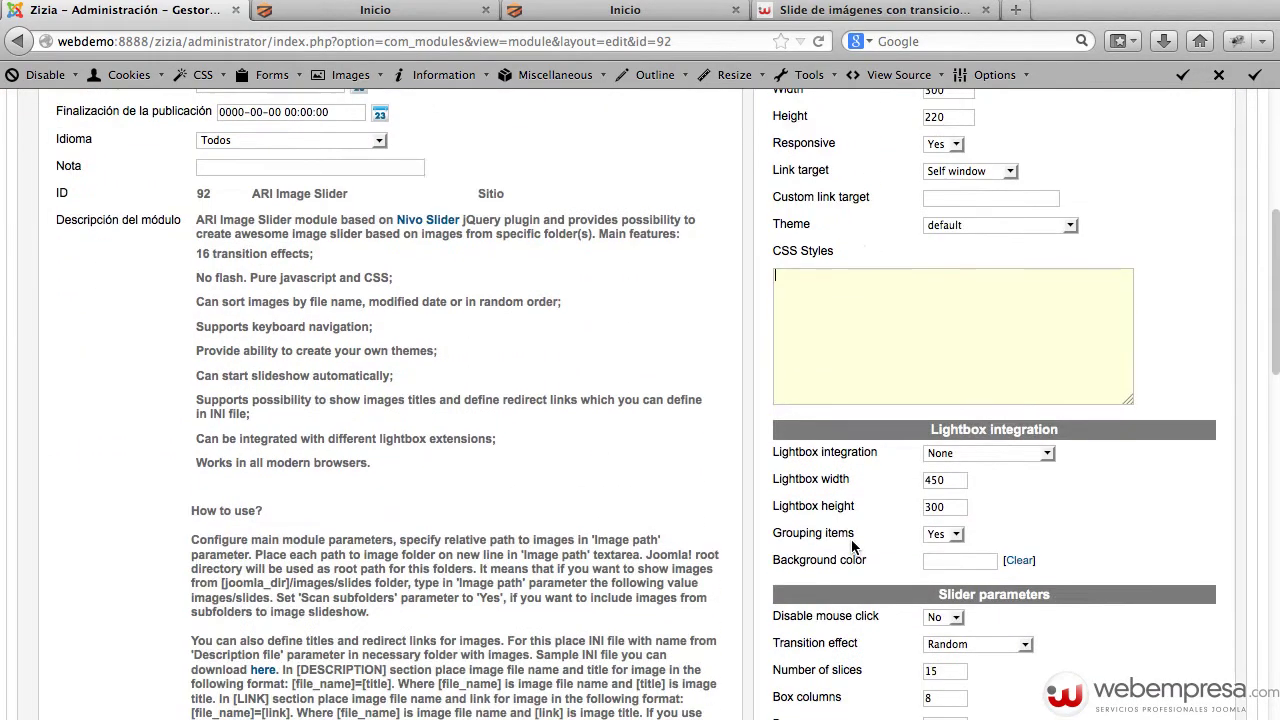
{"action": "scroll", "coordinate": [851, 539], "scroll_direction": "down", "scroll_amount": 5}
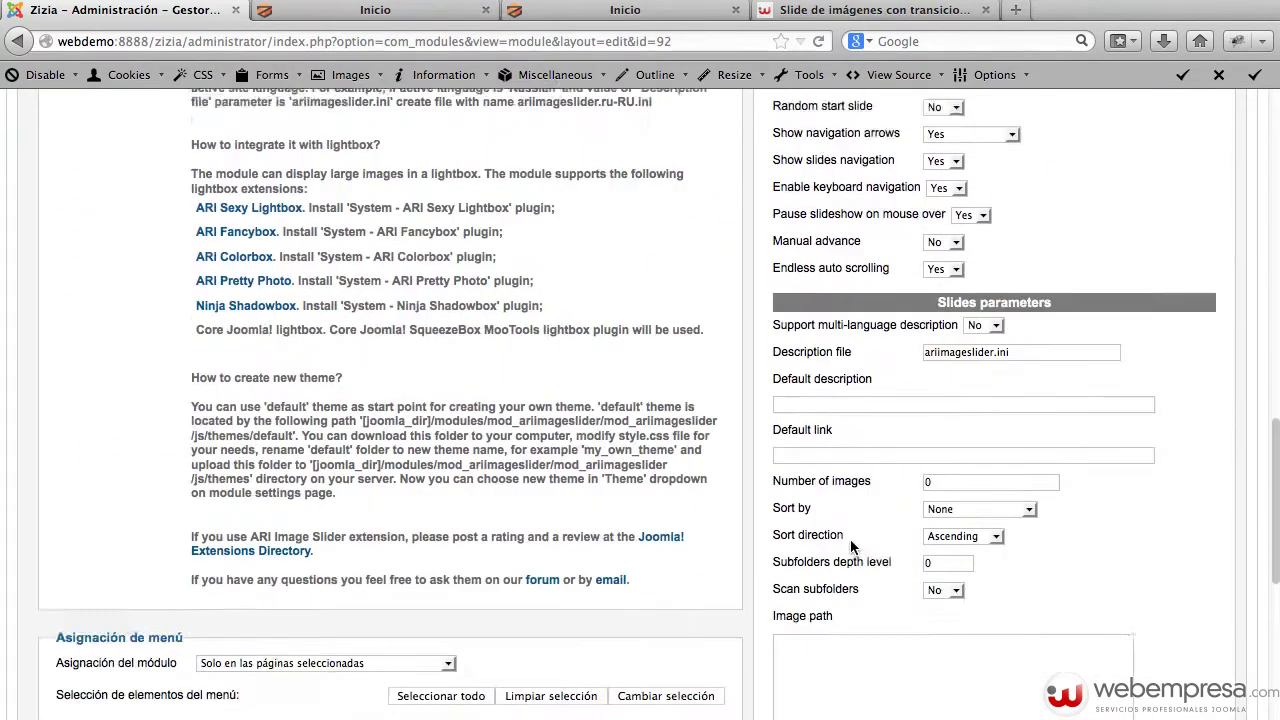
{"action": "left_click", "coordinate": [825, 596]}
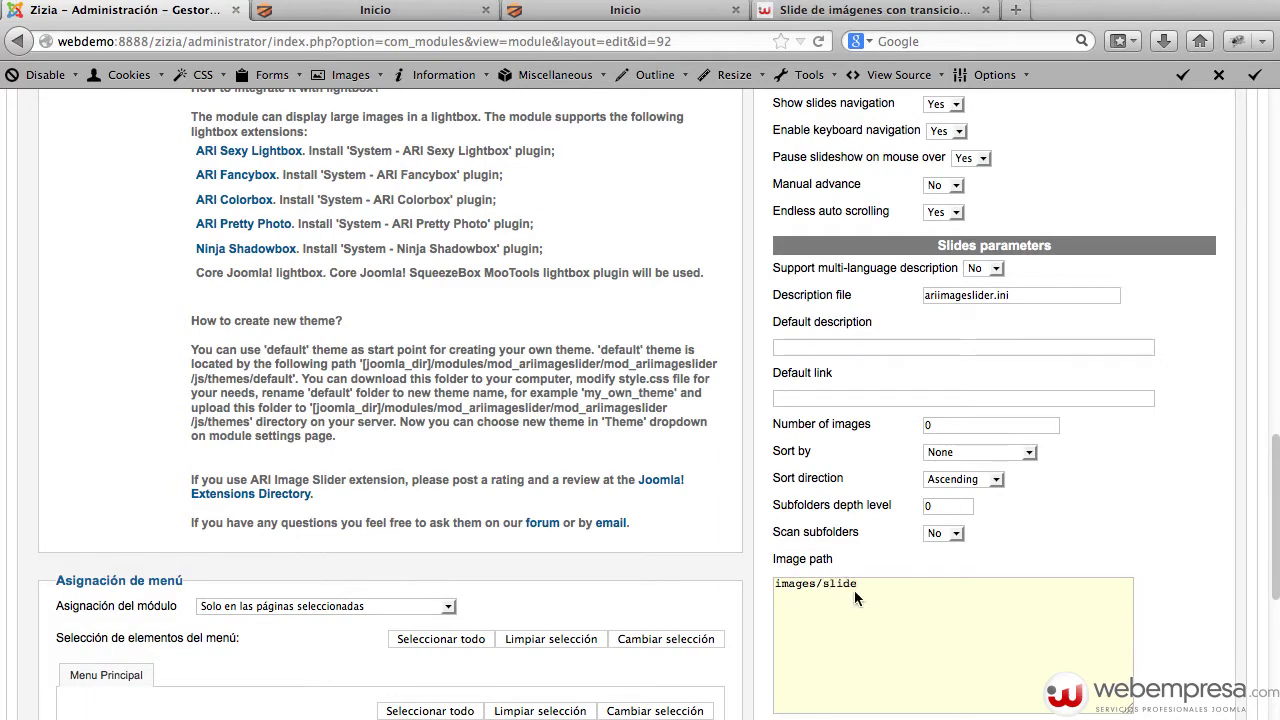
{"action": "scroll", "coordinate": [976, 490], "scroll_direction": "up", "scroll_amount": 10}
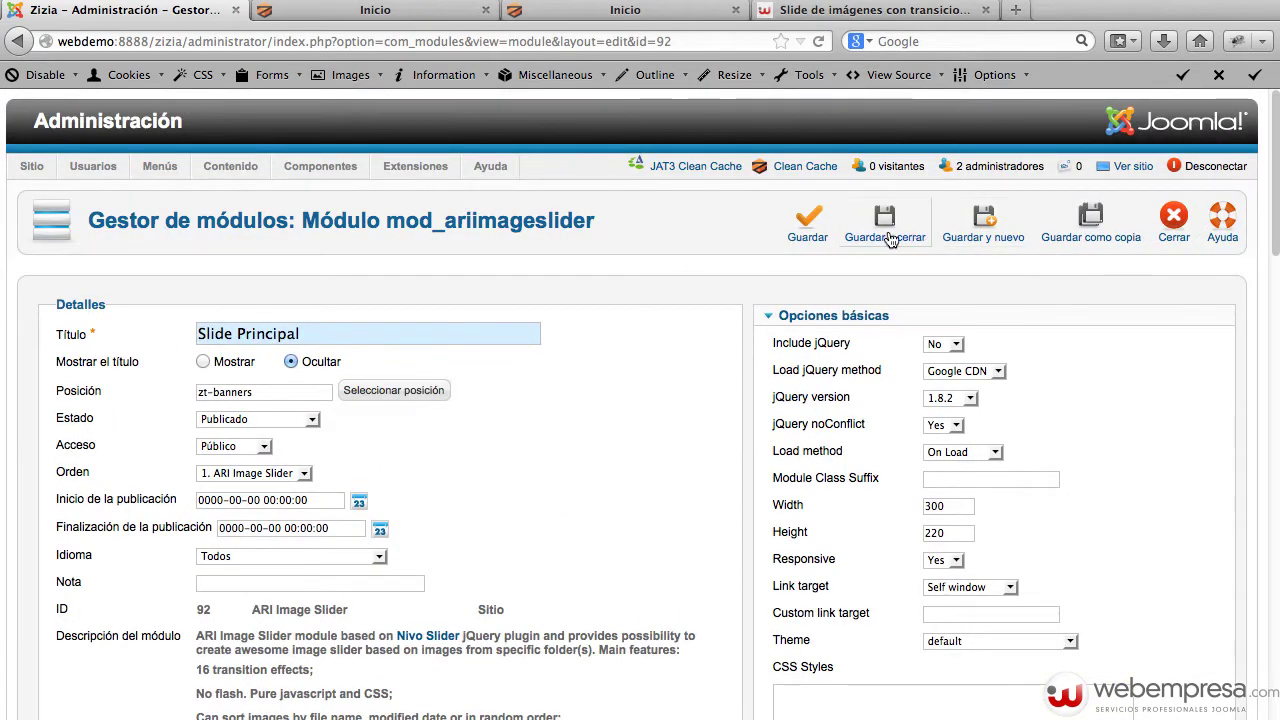
{"action": "left_click", "coordinate": [794, 234]}
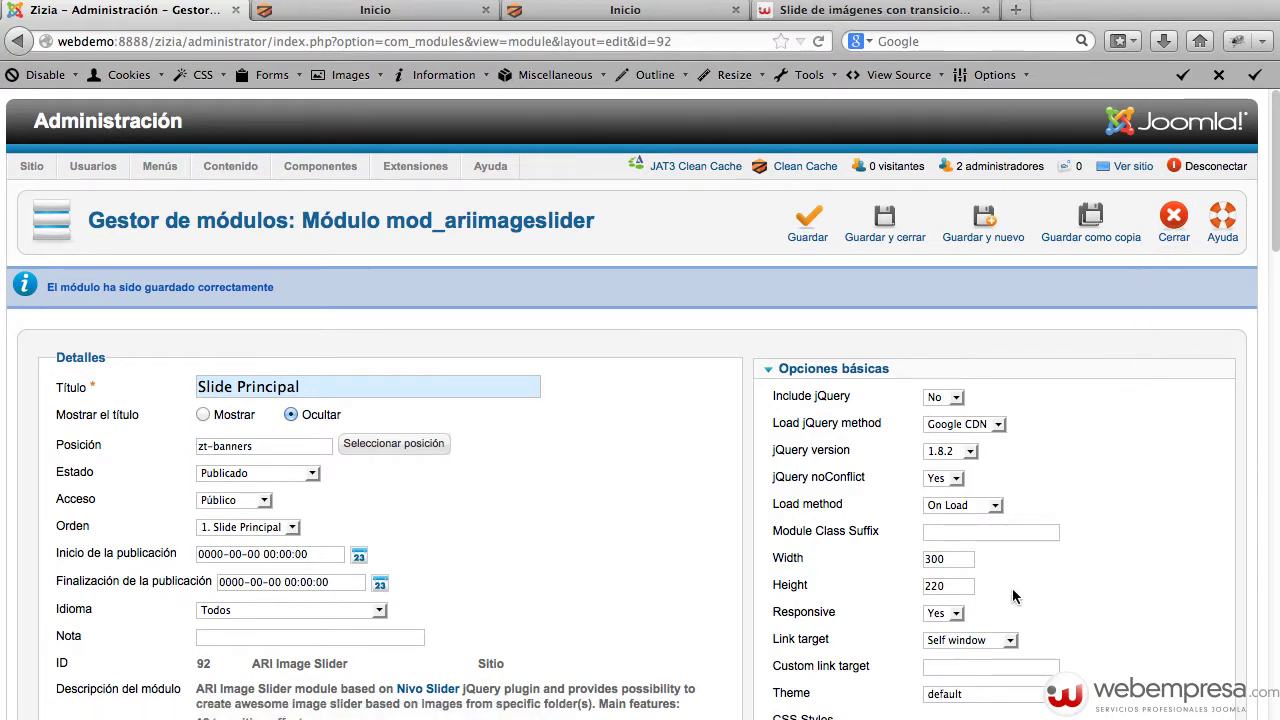
- Preview the slide images img2.jpg and img3.jpg outside the browser and return to the module's Width setting
{"action": "double_click", "coordinate": [960, 557]}
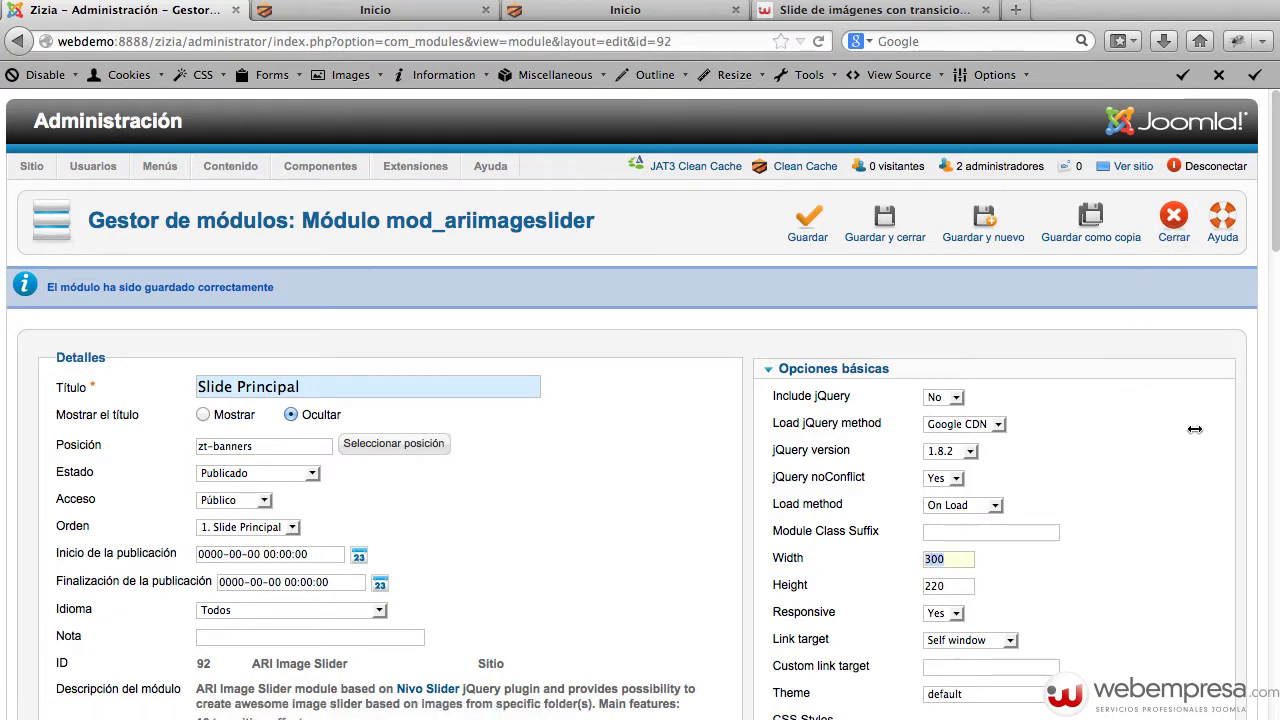
{"action": "key", "text": "super+Tab"}
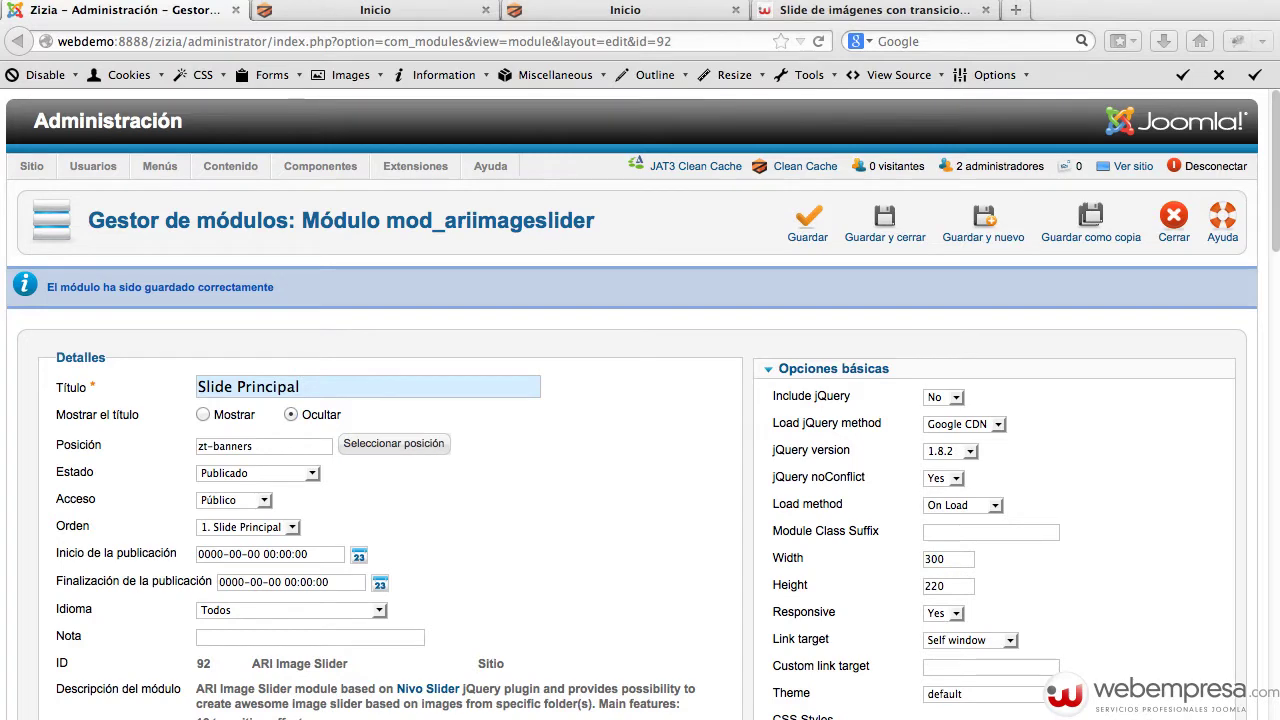
{"action": "key", "text": "super+Tab"}
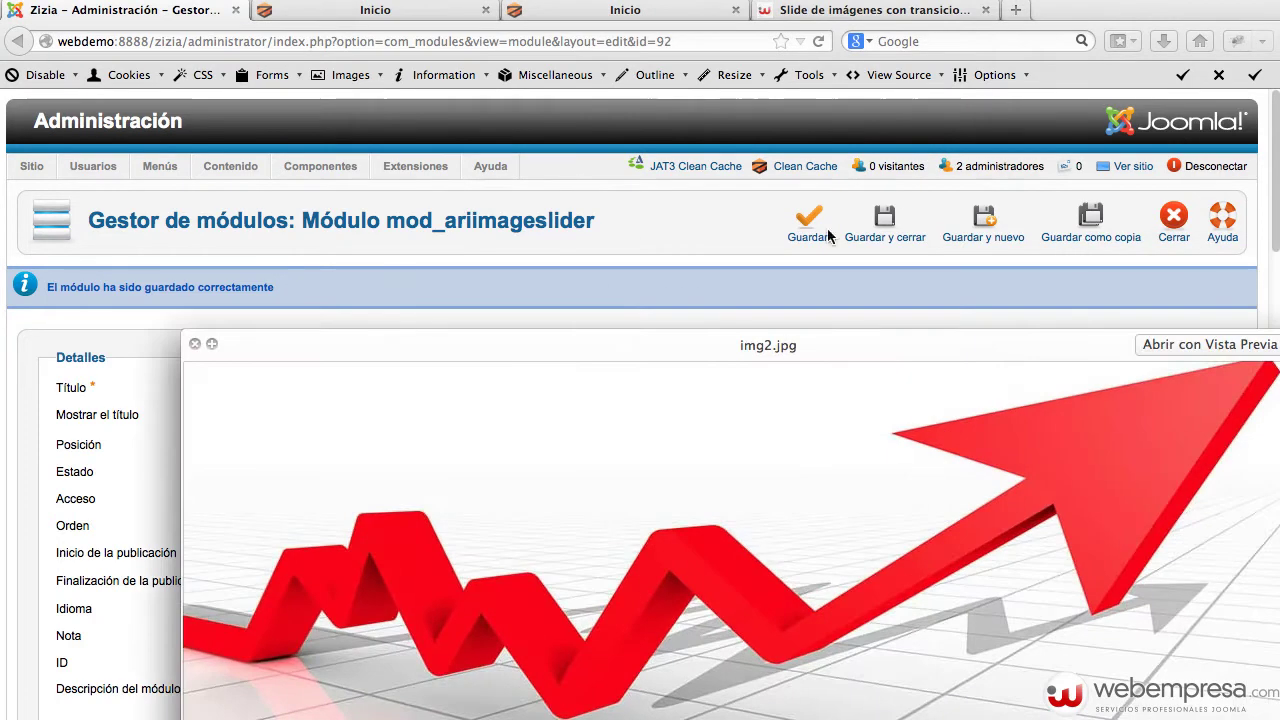
{"action": "key", "text": "super+Tab"}
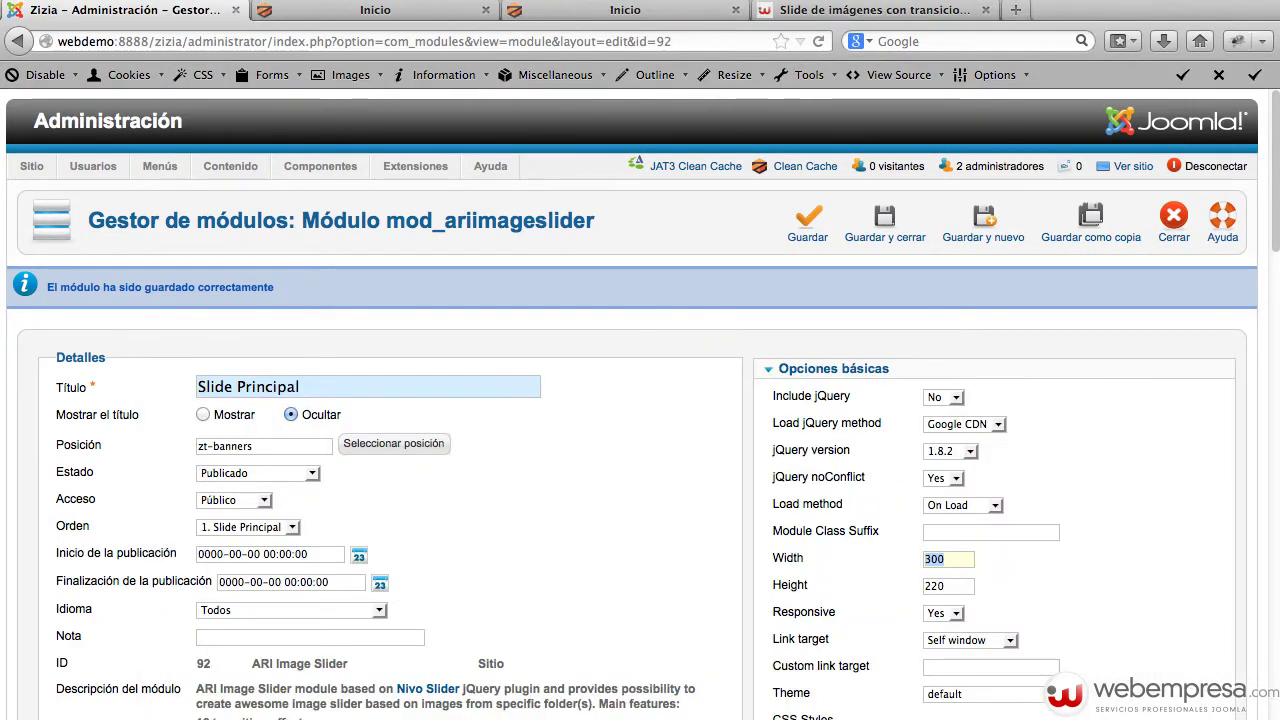
{"action": "key", "text": "super+Tab"}
{"action": "key", "text": "super+Tab"}
{"action": "key", "text": "super+Tab"}
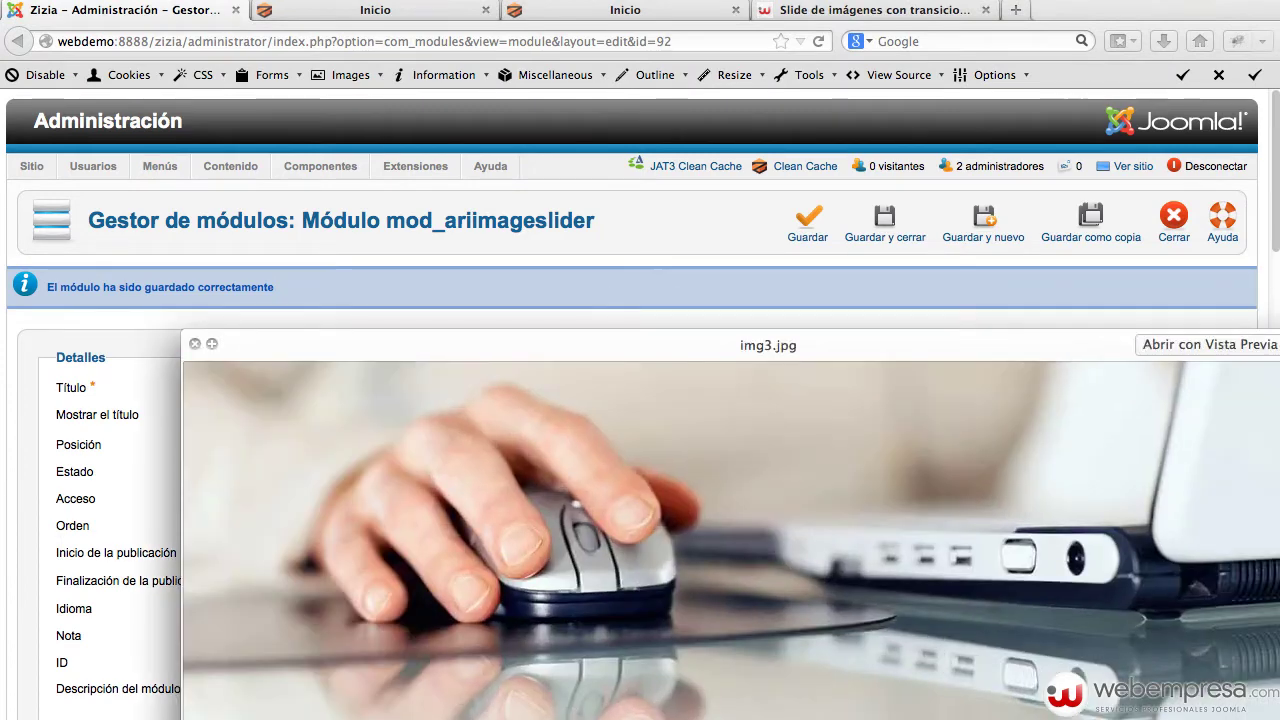
{"action": "key", "text": "super+Tab"}
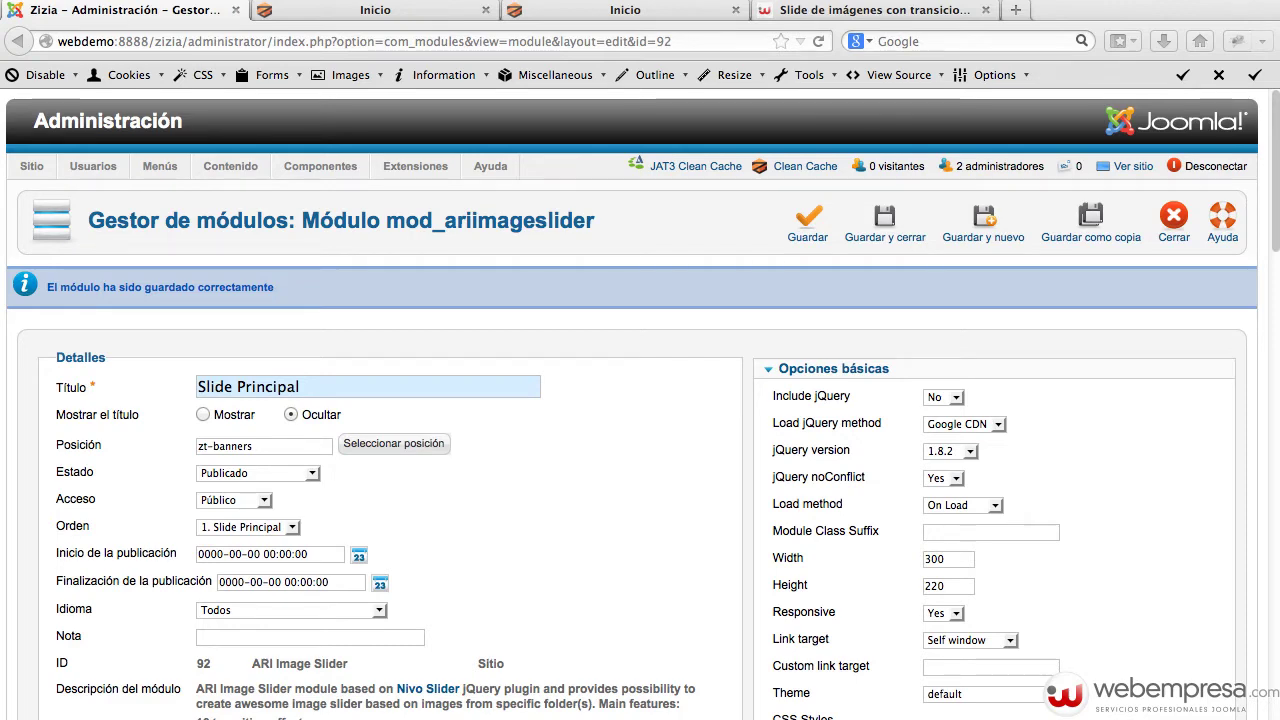
{"action": "key", "text": "super+Tab"}
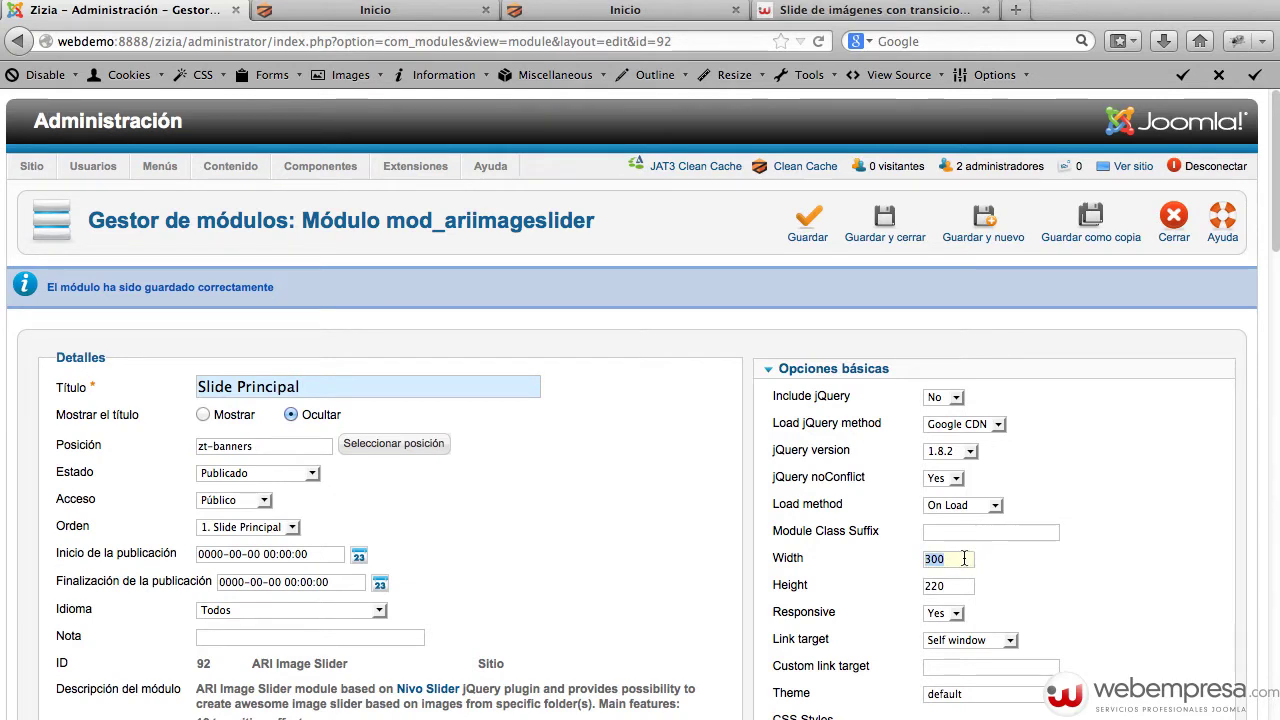
- Set the slider's width to 1170 and height to 370, save the module and close it
{"action": "type", "text": "1170"}
{"action": "key", "text": "Tab"}
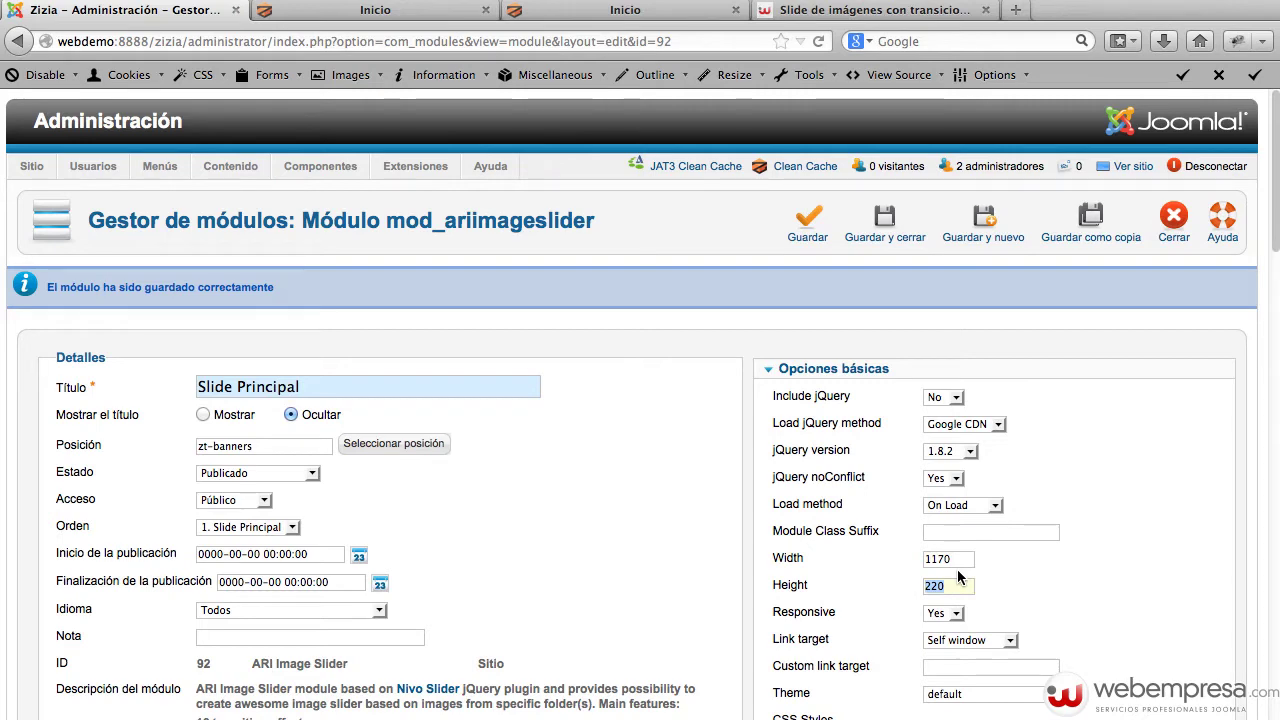
{"action": "type", "text": "3"}
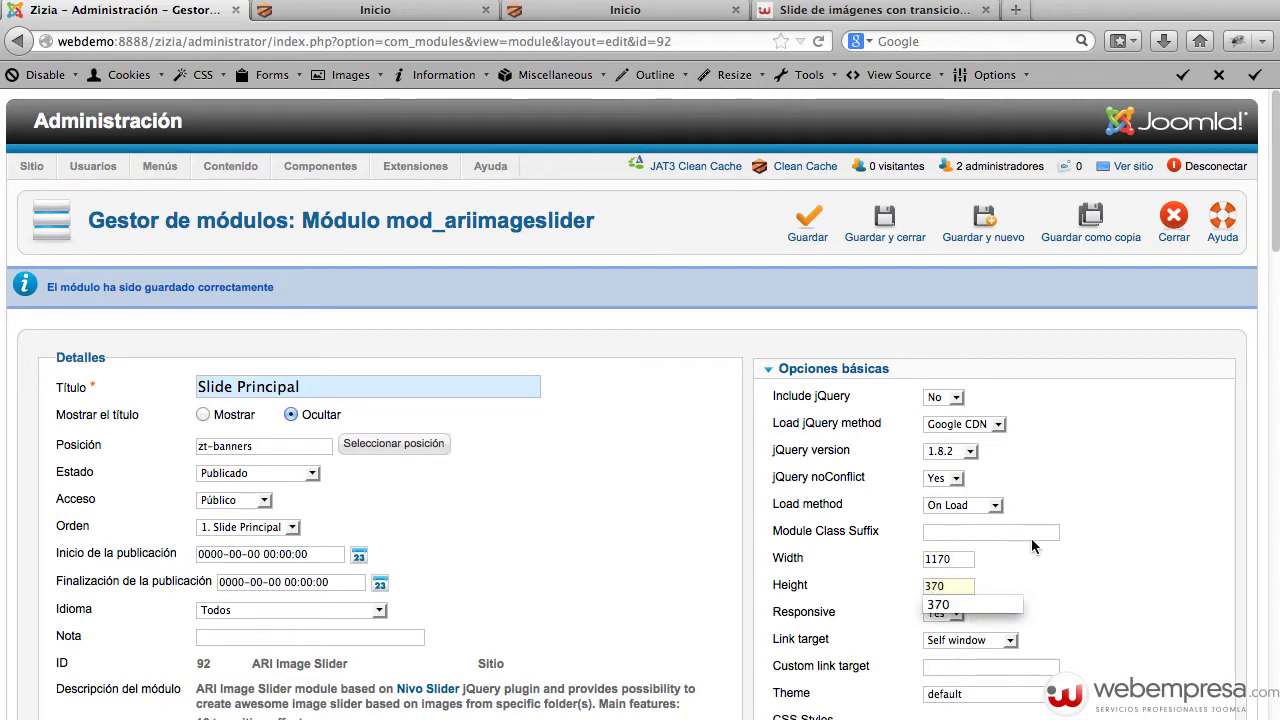
{"action": "type", "text": "70"}
{"action": "left_click", "coordinate": [1031, 538]}
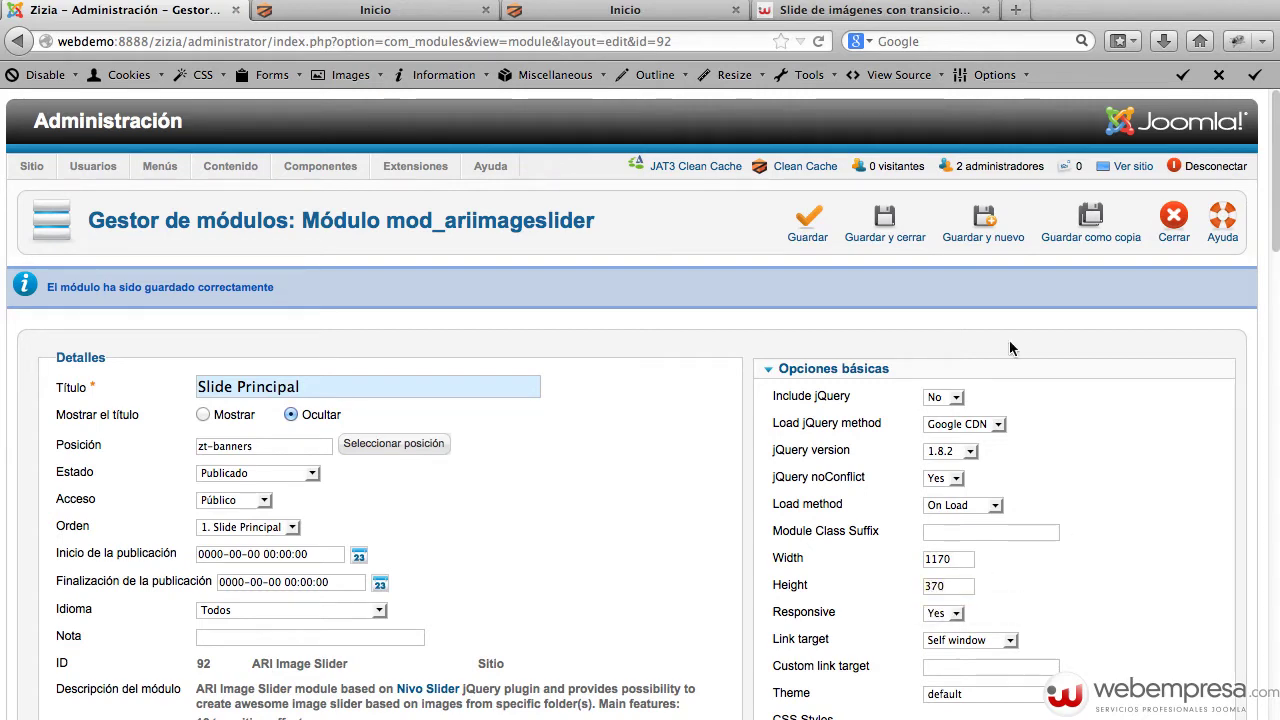
{"action": "left_click", "coordinate": [825, 243]}
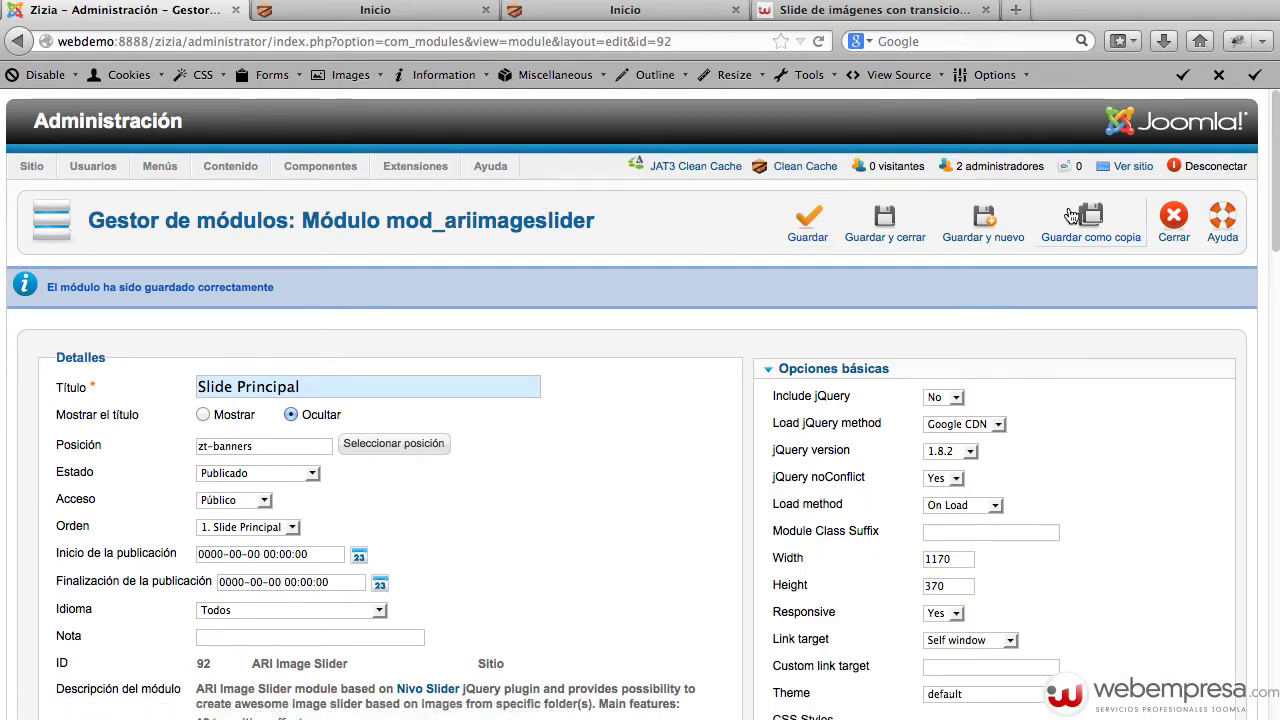
{"action": "left_click", "coordinate": [1160, 216]}
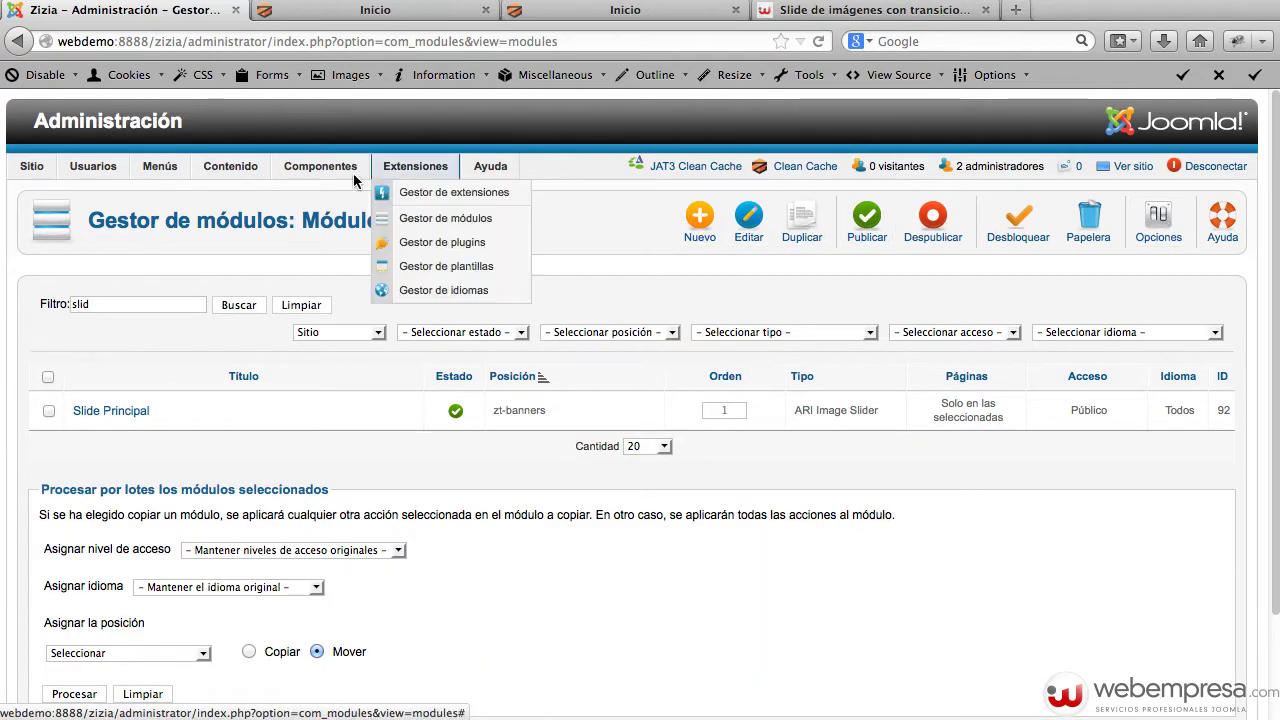
- Open the eXtplorer component and browse to the zizia/images folder
{"action": "mouse_move", "coordinate": [321, 180]}
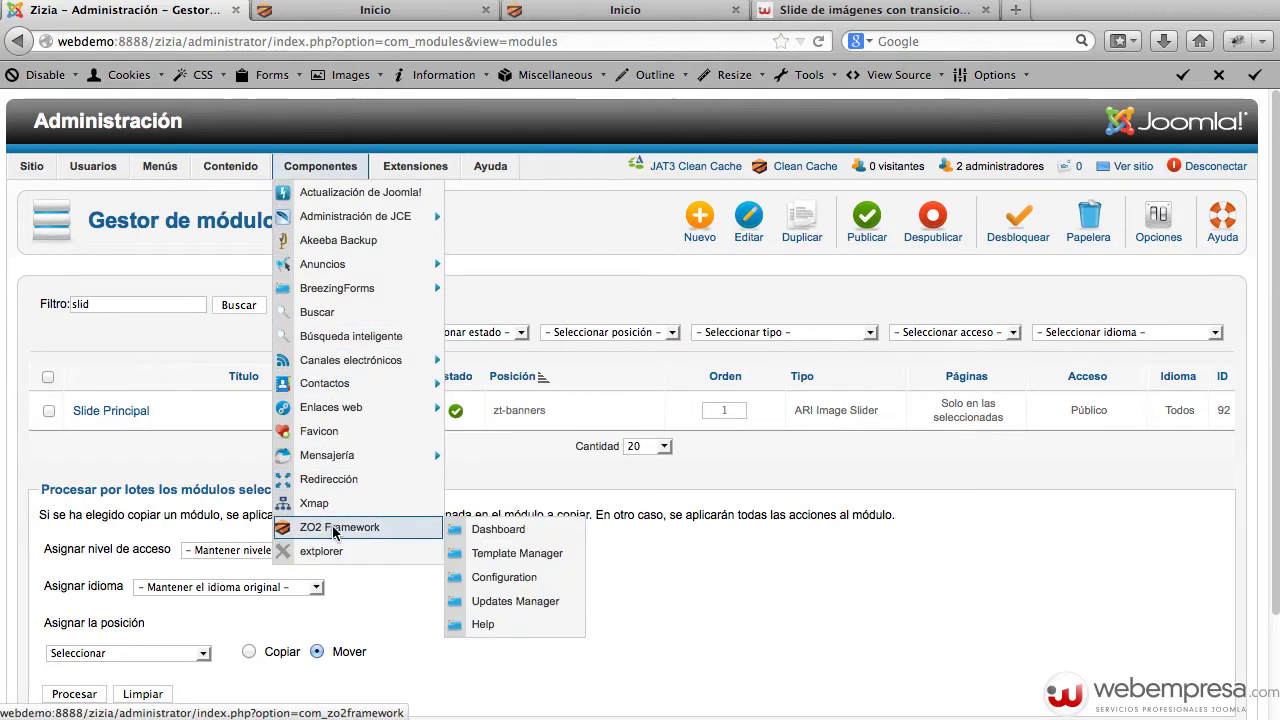
{"action": "left_click", "coordinate": [322, 552]}
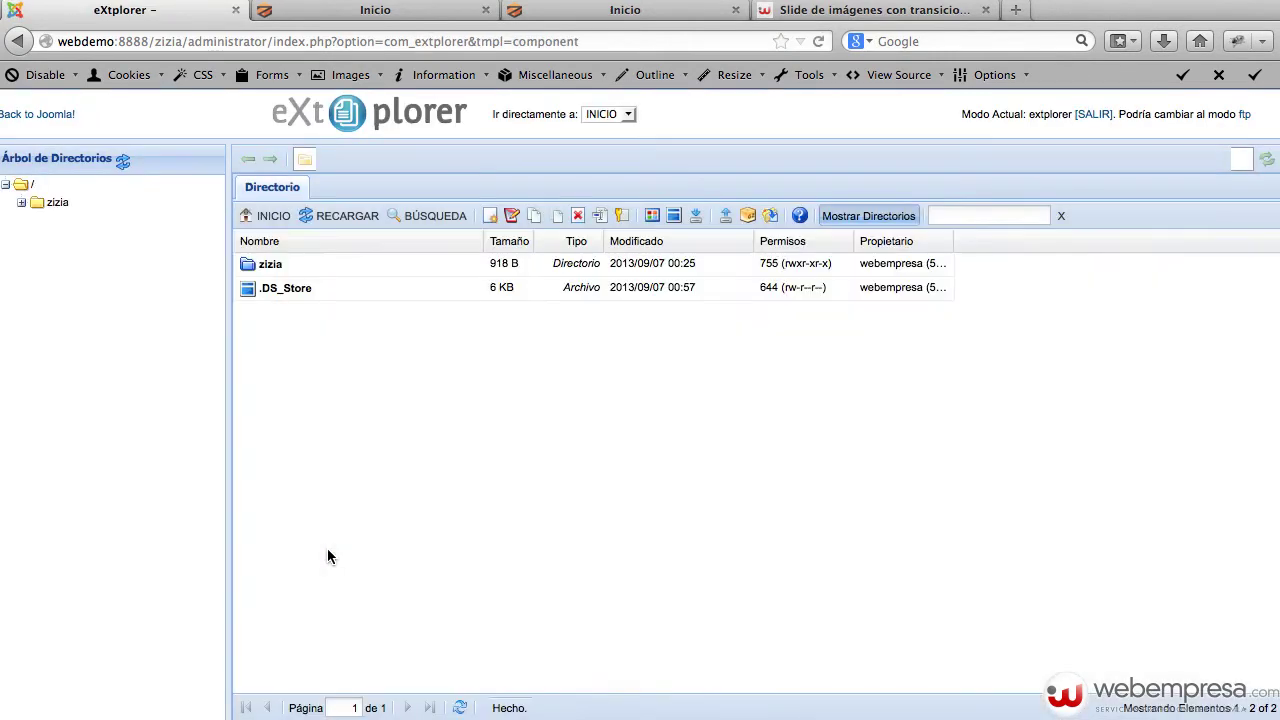
{"action": "left_click", "coordinate": [46, 203]}
{"action": "left_click", "coordinate": [21, 203]}
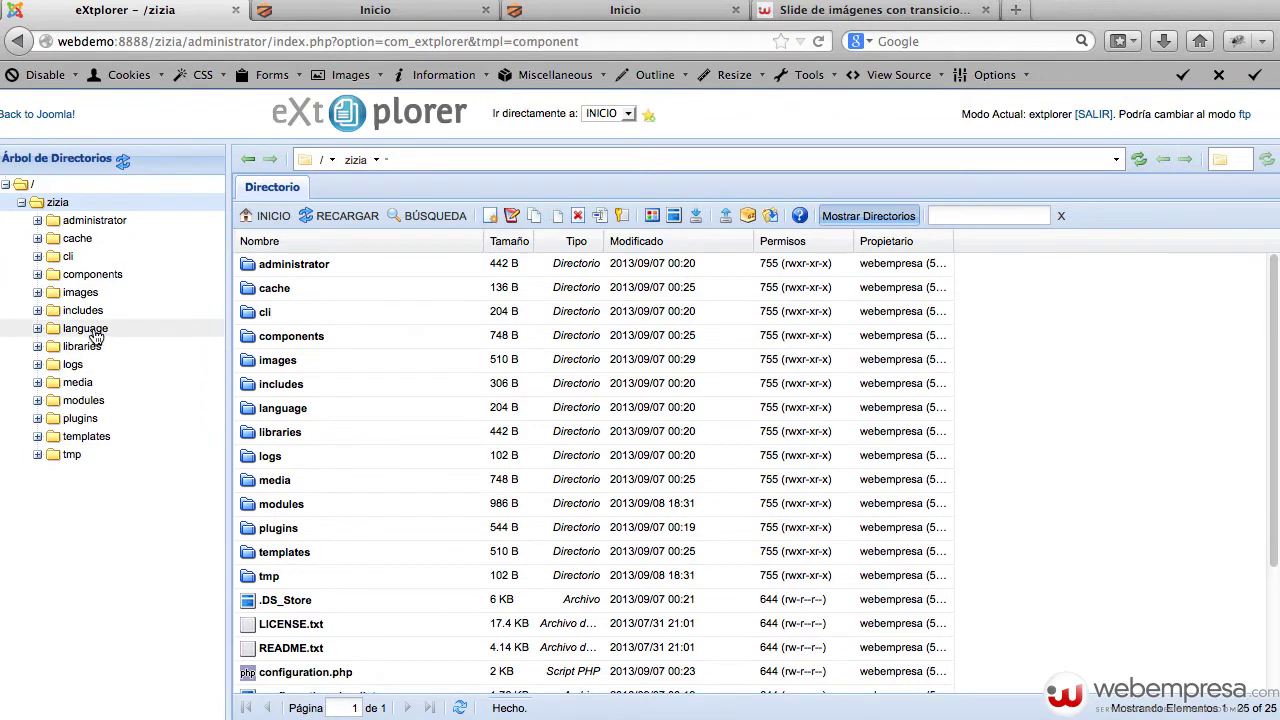
{"action": "left_click", "coordinate": [88, 293]}
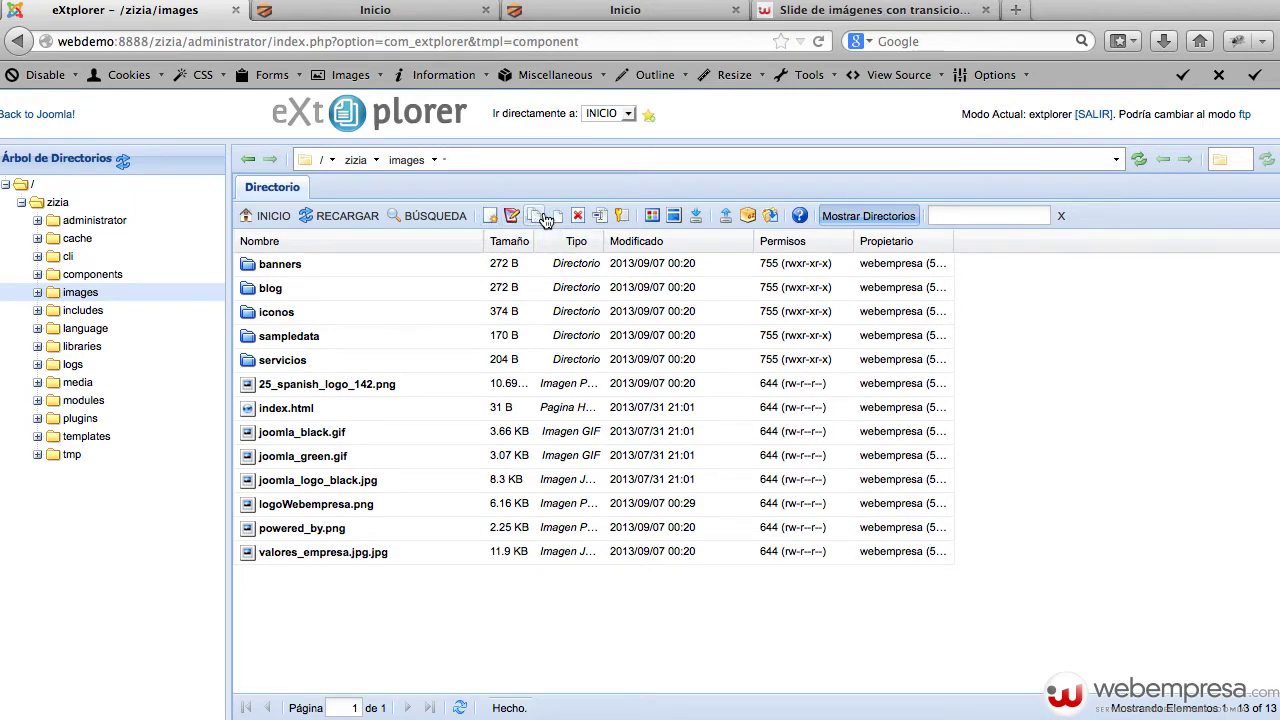
- Create a new directory named slide inside the images folder
{"action": "left_click", "coordinate": [491, 218]}
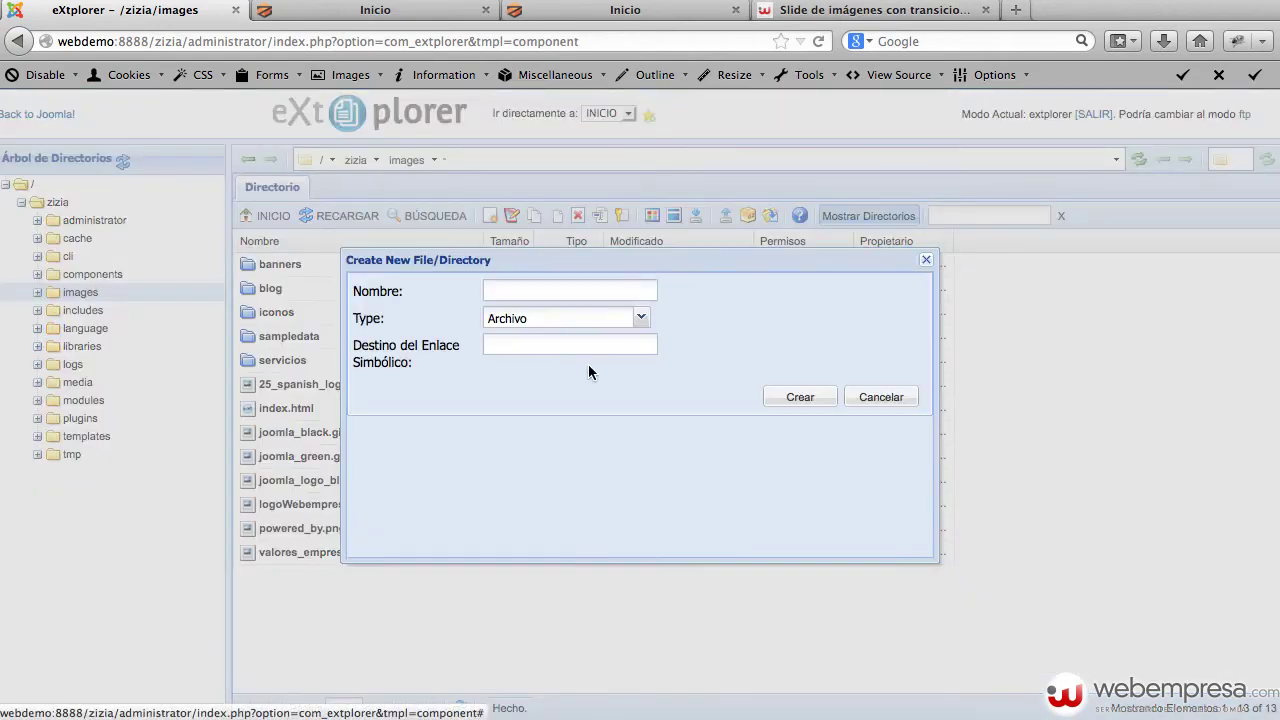
{"action": "left_click", "coordinate": [602, 319]}
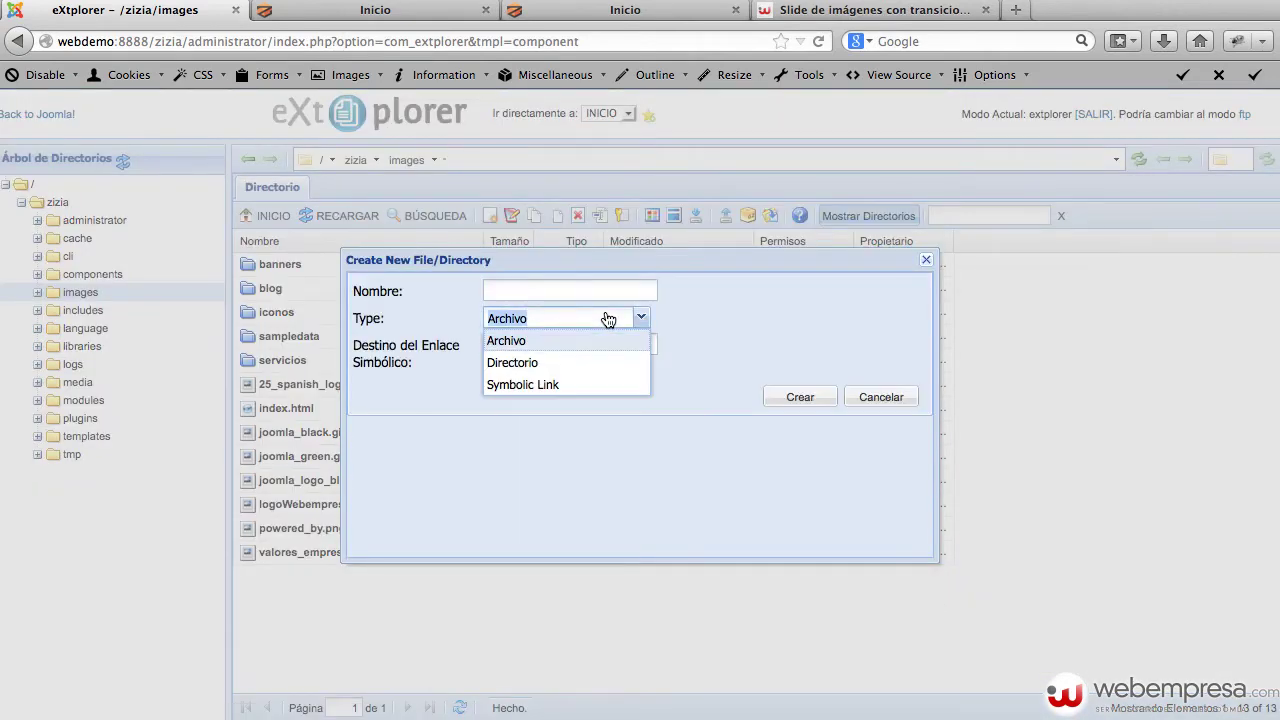
{"action": "left_click", "coordinate": [577, 363]}
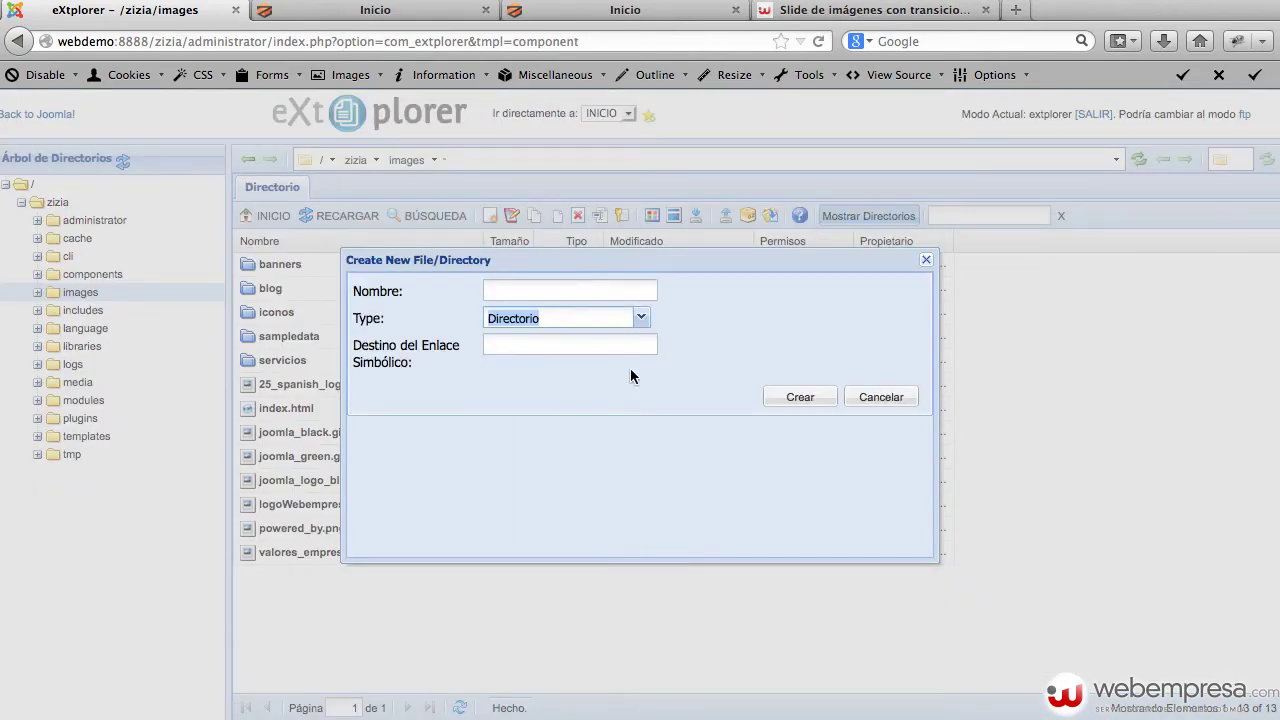
{"action": "left_click", "coordinate": [572, 292]}
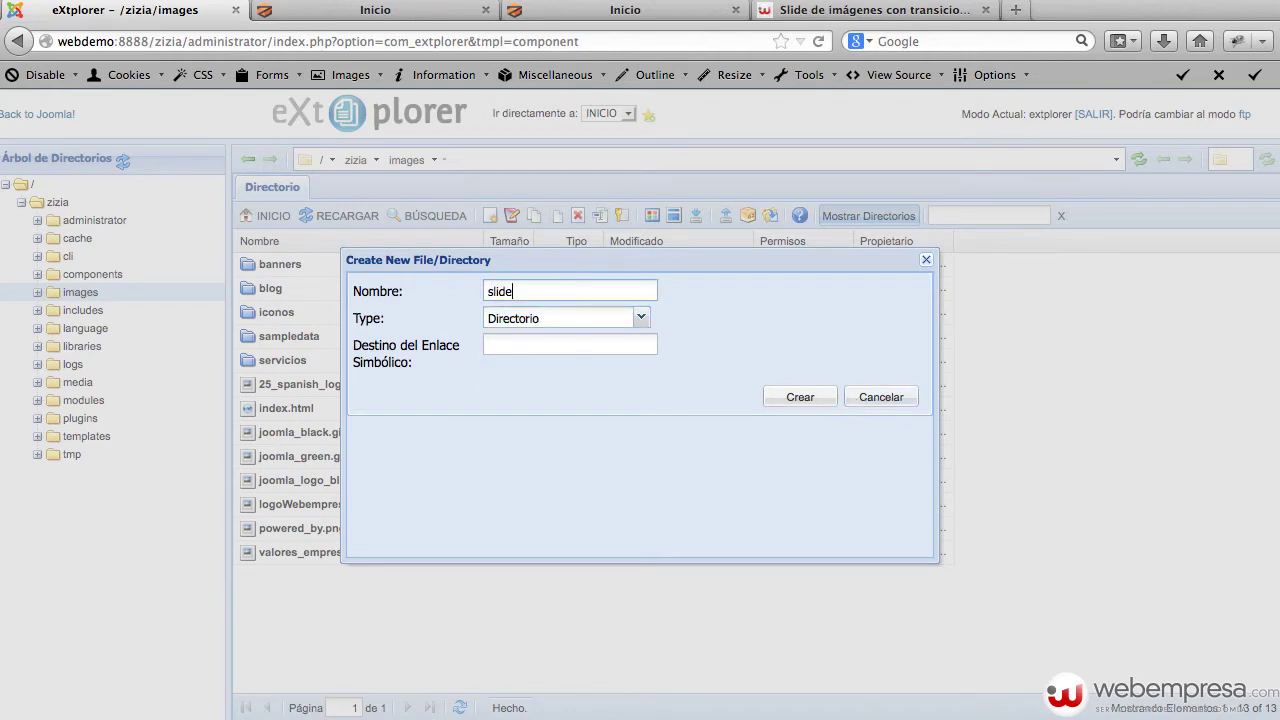
{"action": "left_click", "coordinate": [806, 398]}
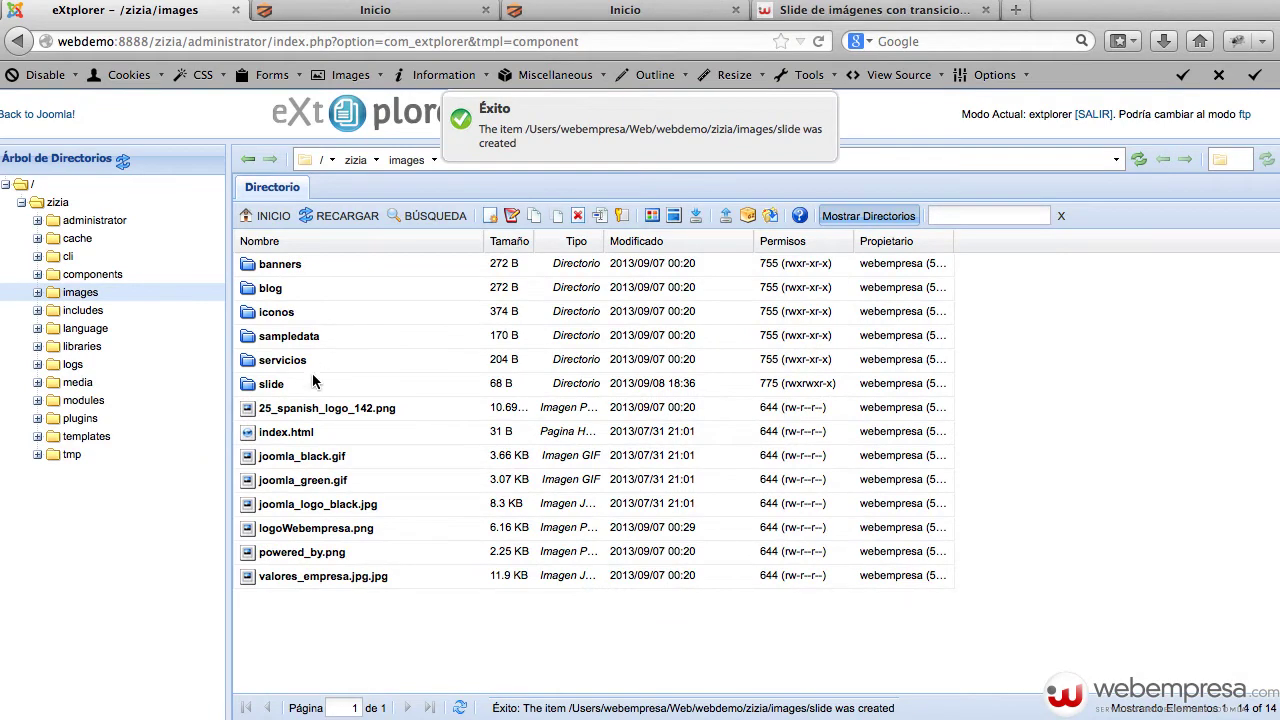
- Upload img1.jpg, img2.jpg and img3.jpg from the desktop (Escritorio) into the images/slide folder and return to the Joomla administration
{"action": "double_click", "coordinate": [313, 383]}
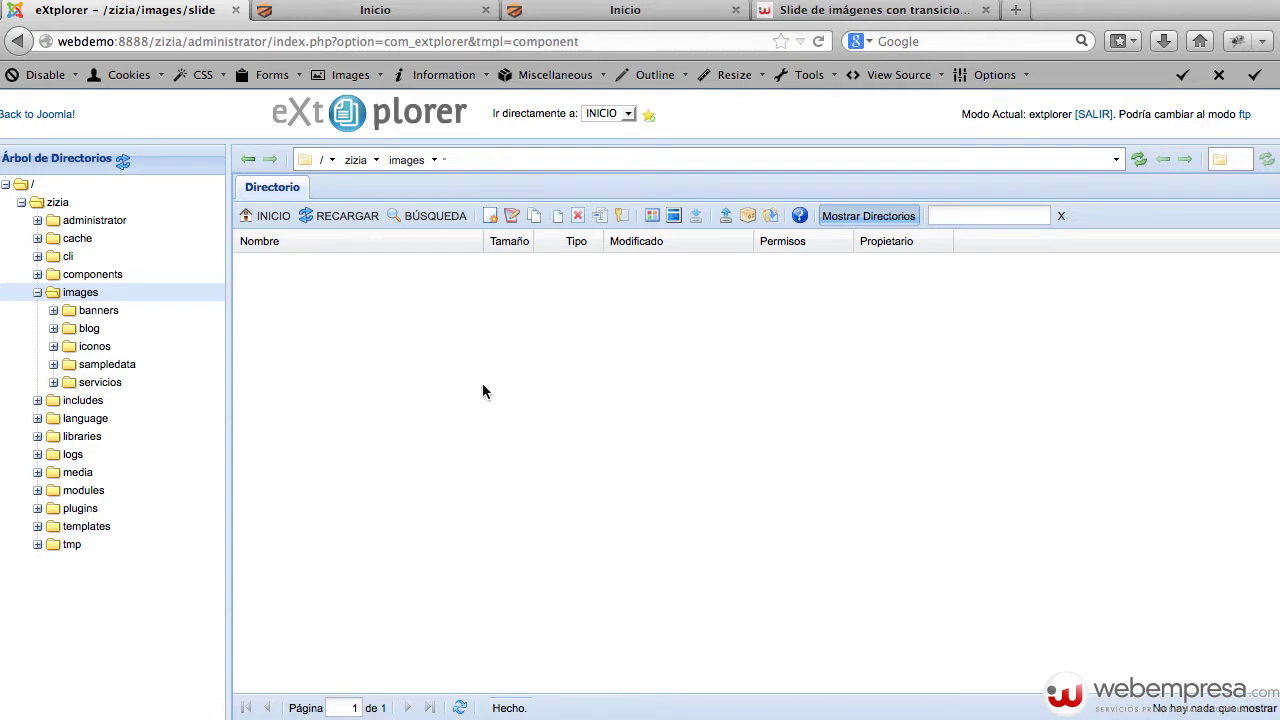
{"action": "left_click", "coordinate": [726, 217]}
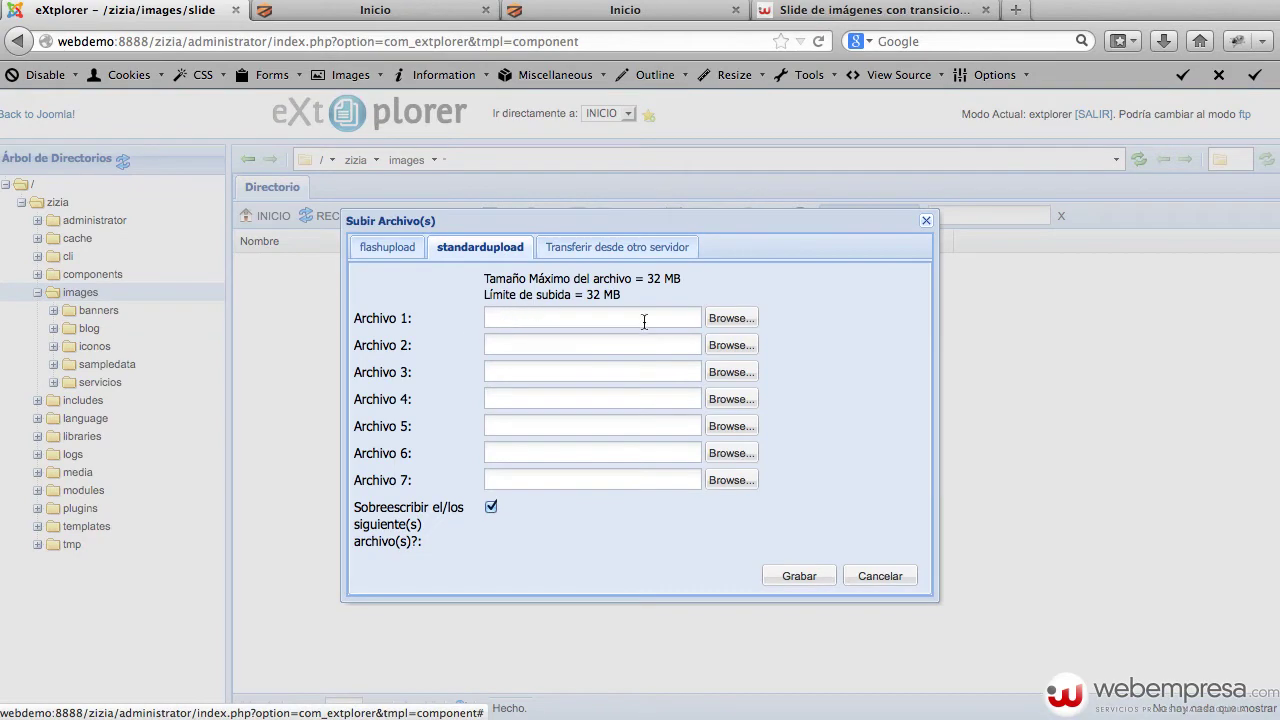
{"action": "left_click", "coordinate": [748, 318]}
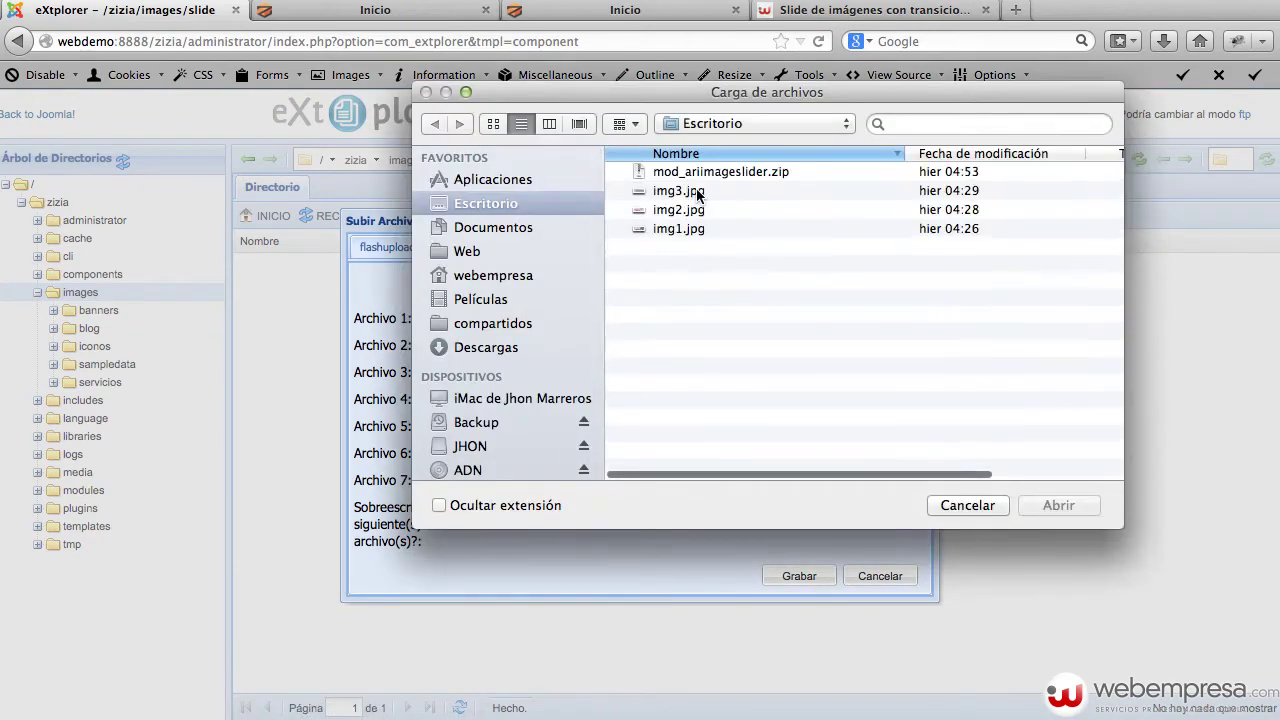
{"action": "double_click", "coordinate": [690, 229]}
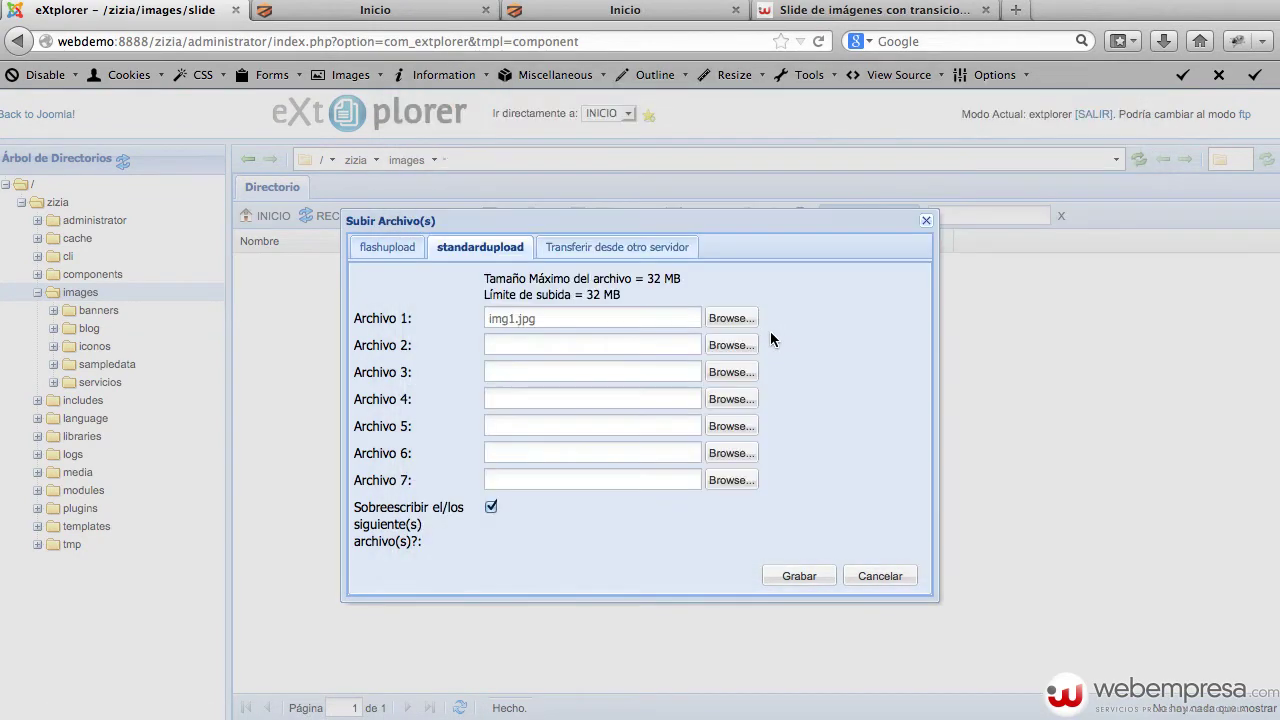
{"action": "left_click", "coordinate": [729, 345]}
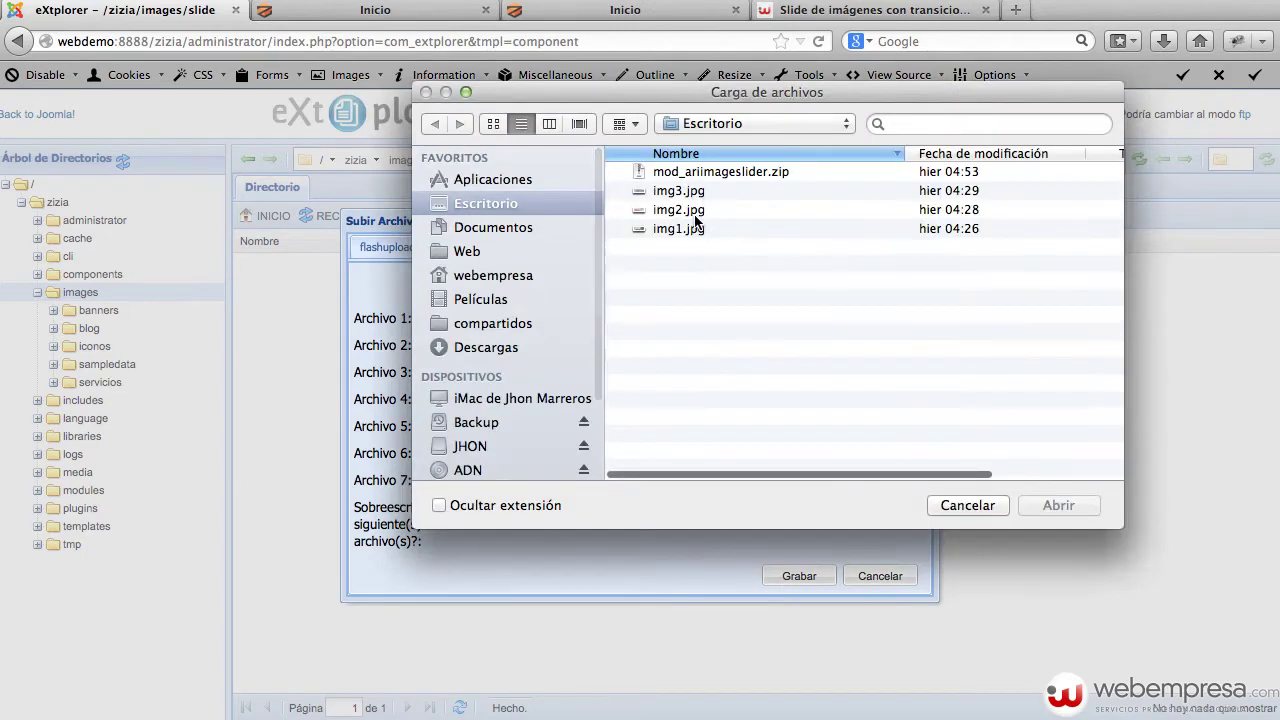
{"action": "left_click", "coordinate": [698, 210]}
{"action": "key", "text": "Return"}
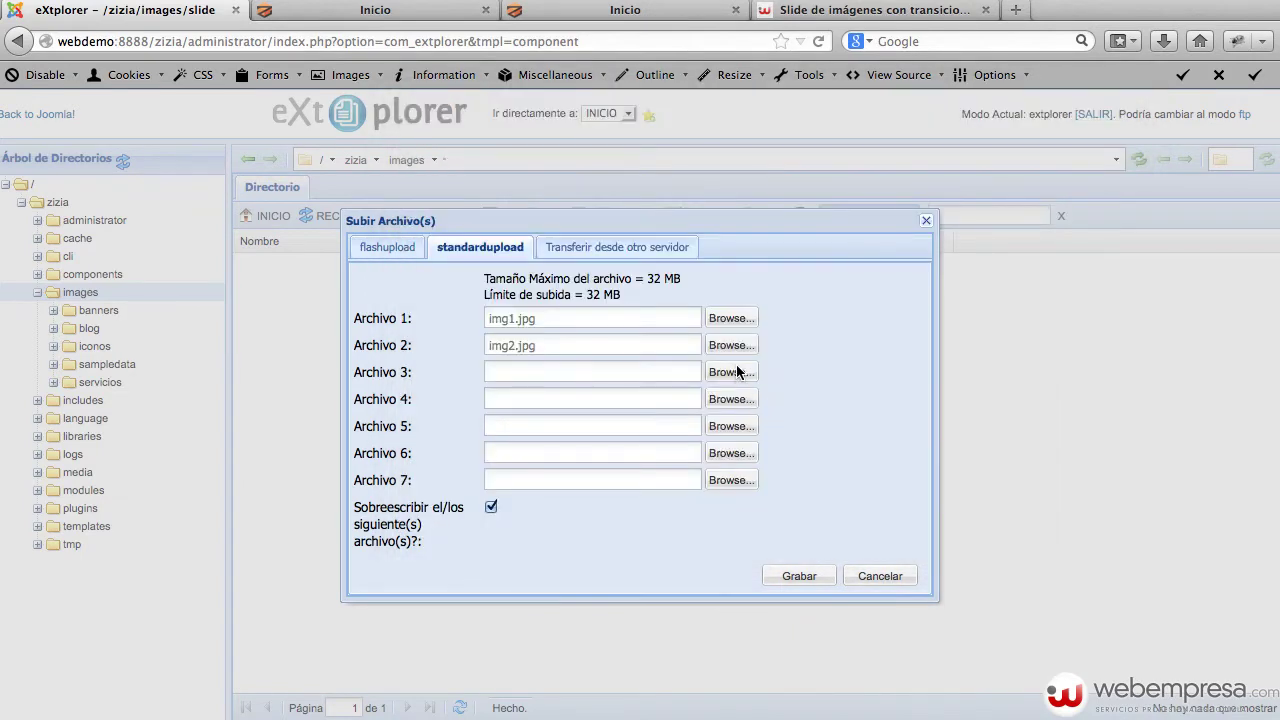
{"action": "left_click", "coordinate": [735, 372]}
{"action": "left_click", "coordinate": [717, 195]}
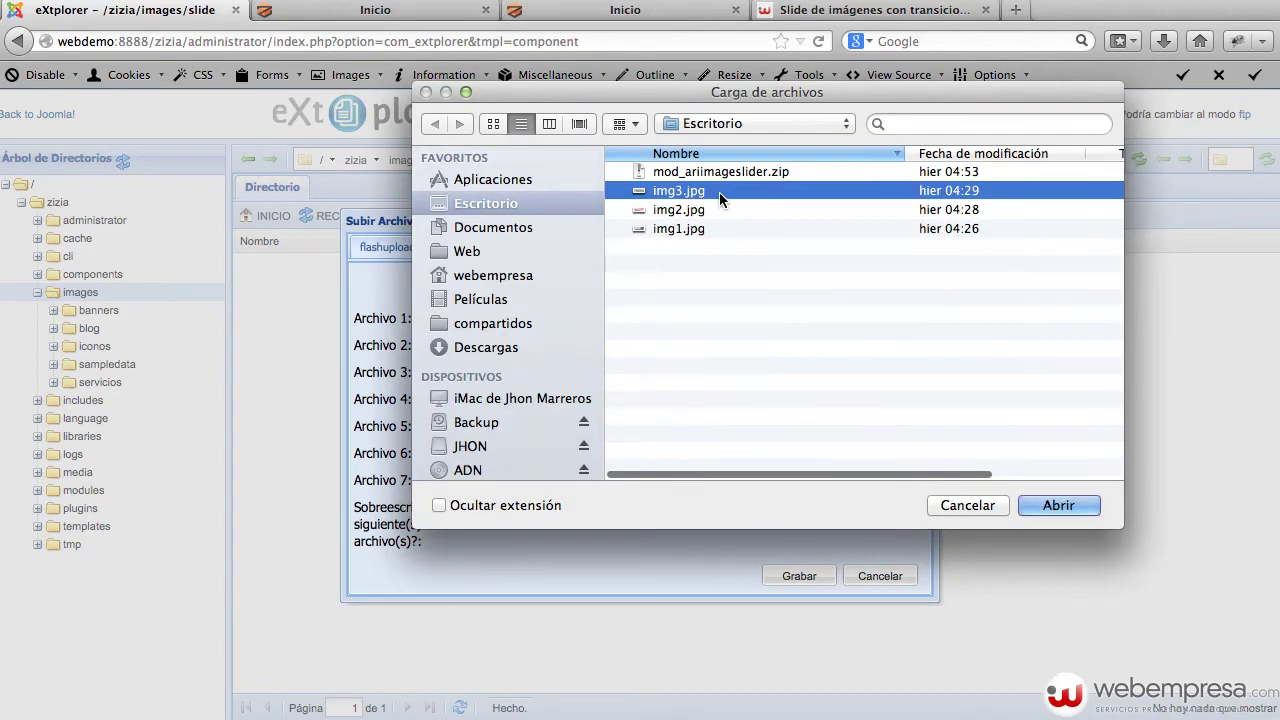
{"action": "key", "text": "Return"}
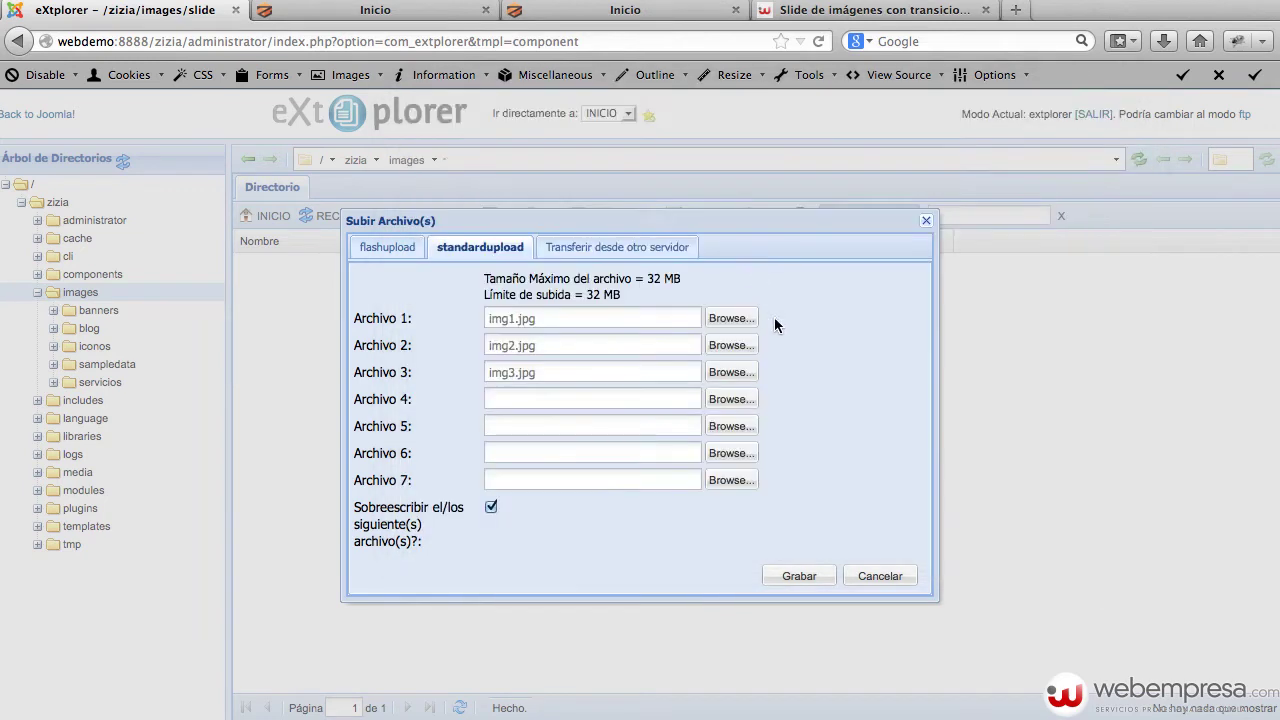
{"action": "left_click", "coordinate": [800, 577]}
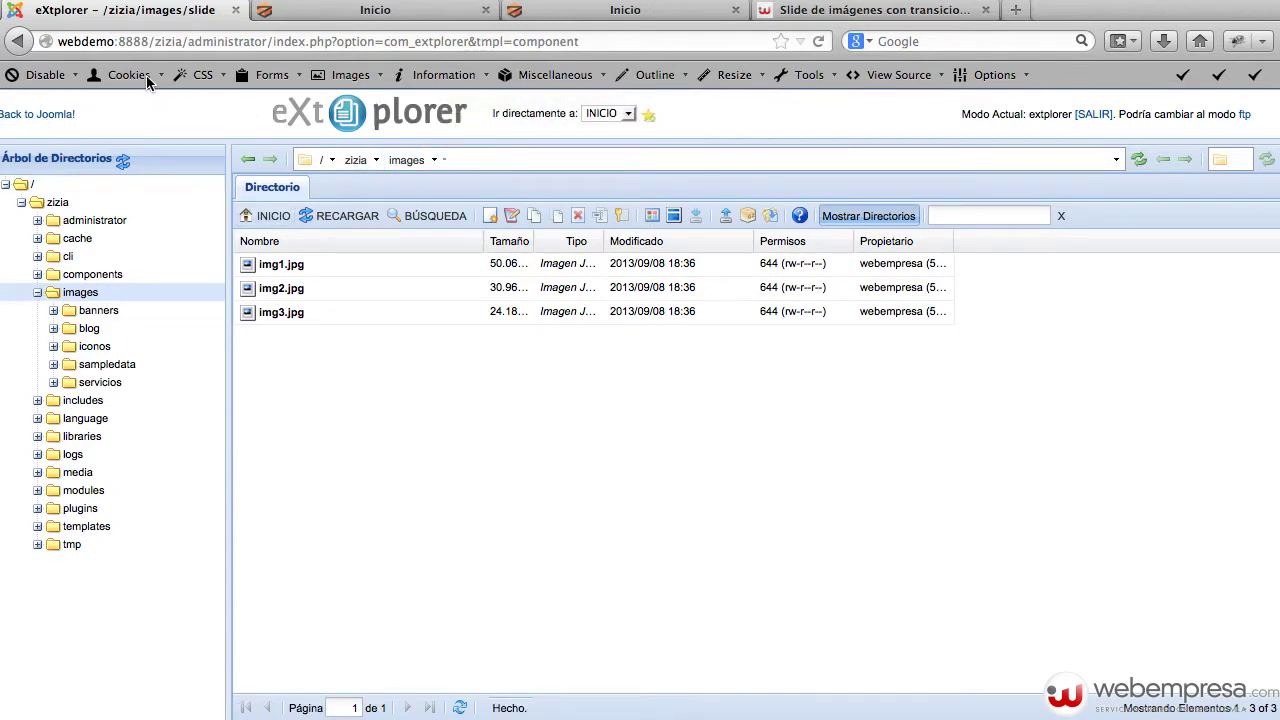
{"action": "left_click", "coordinate": [54, 116]}
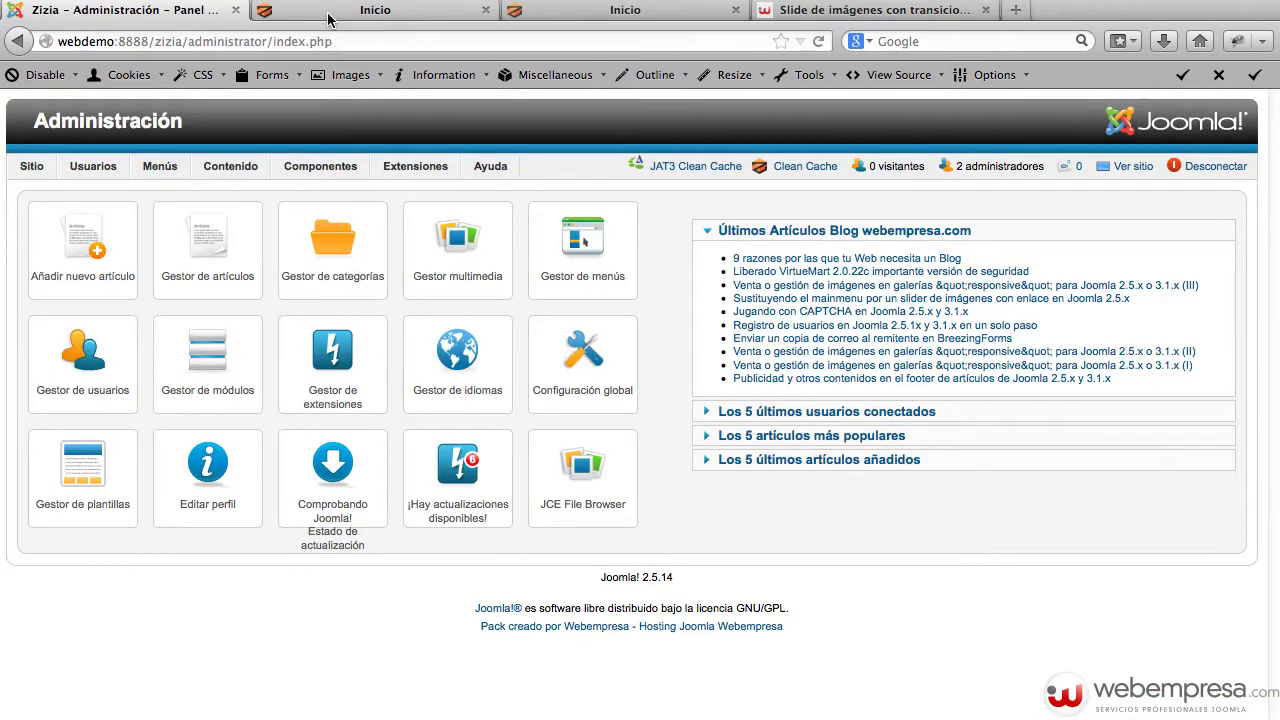
- Reload the public home page, advance the slider to the next image and bring up the template's module positions page
{"action": "left_click", "coordinate": [328, 12]}
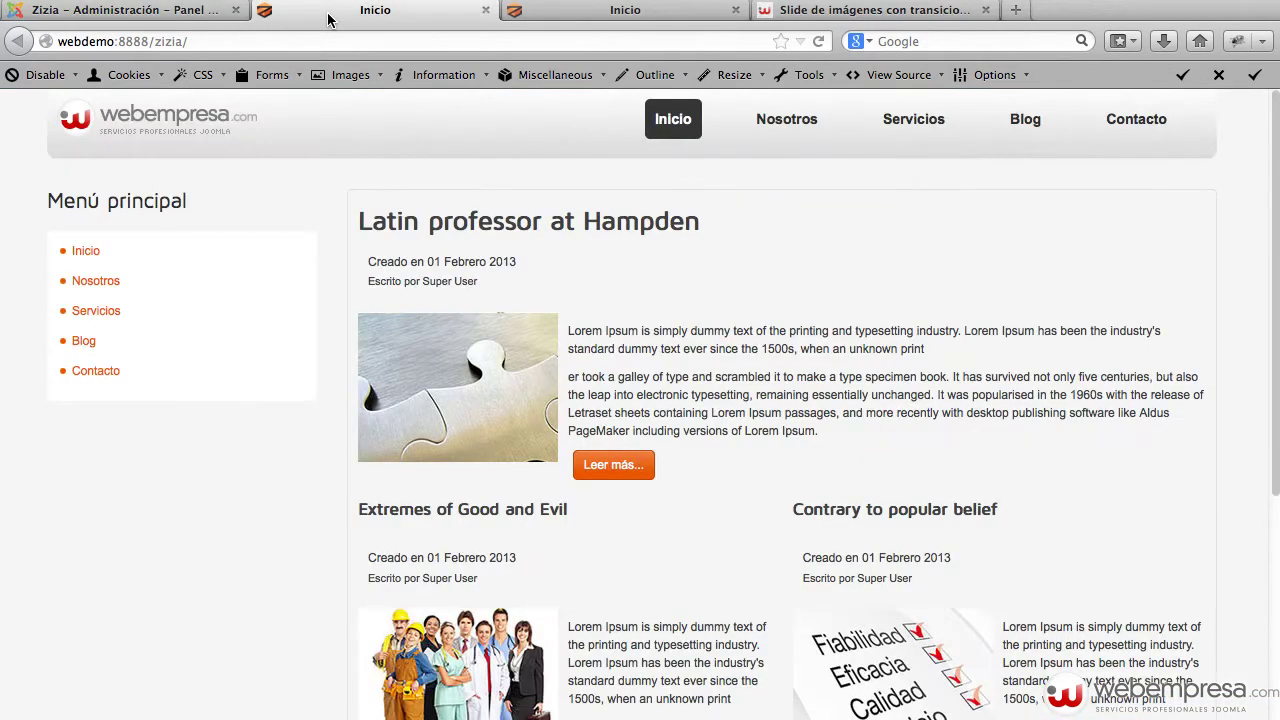
{"action": "key", "text": "super+r"}
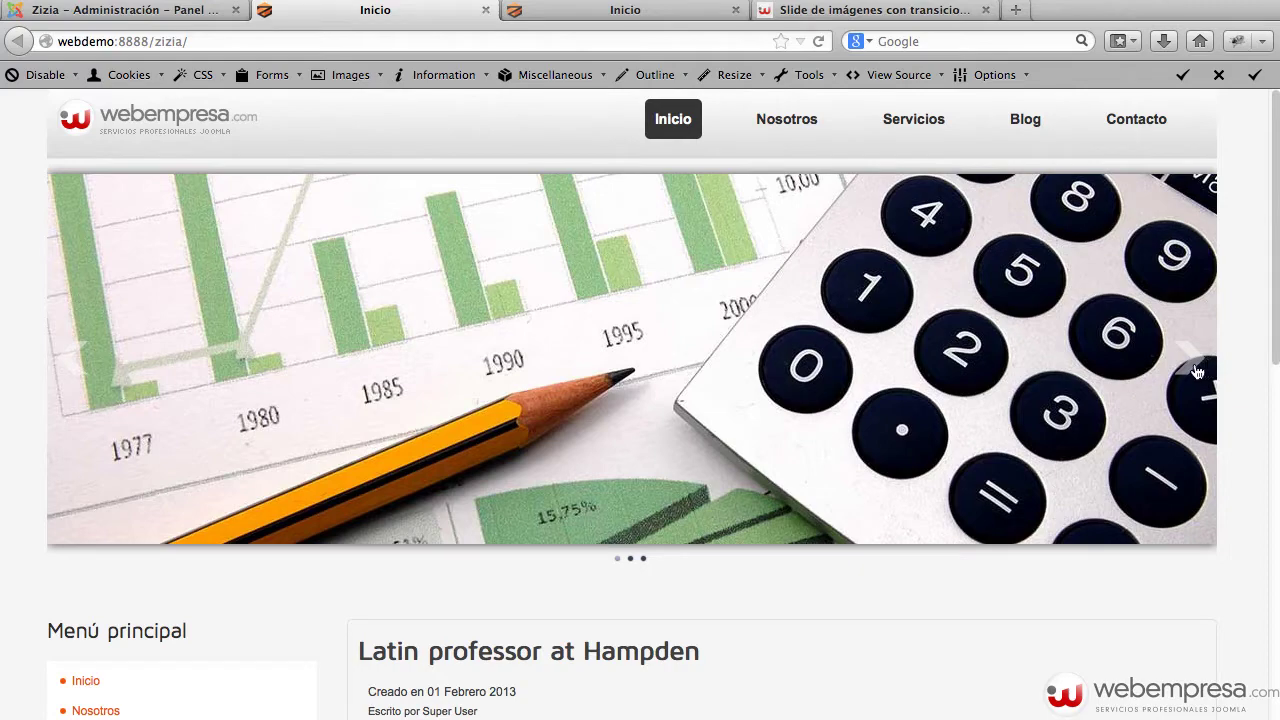
{"action": "left_click", "coordinate": [1191, 371]}
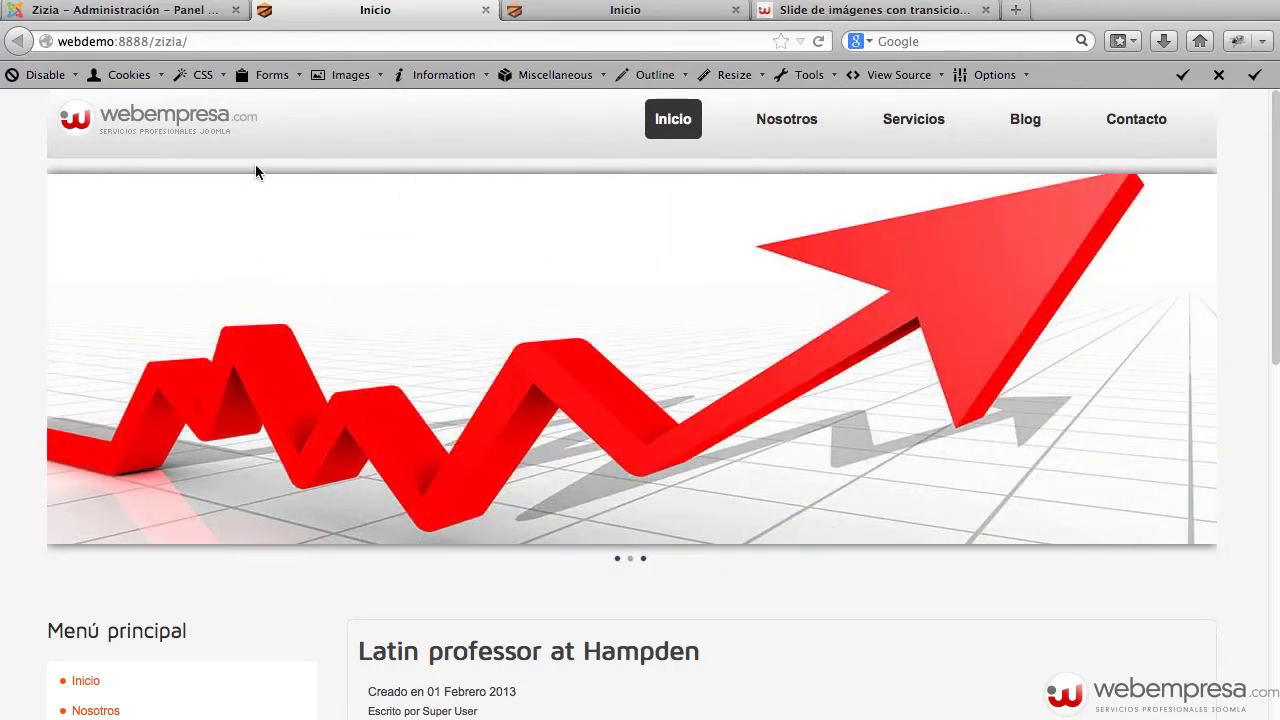
{"action": "left_click", "coordinate": [630, 11]}
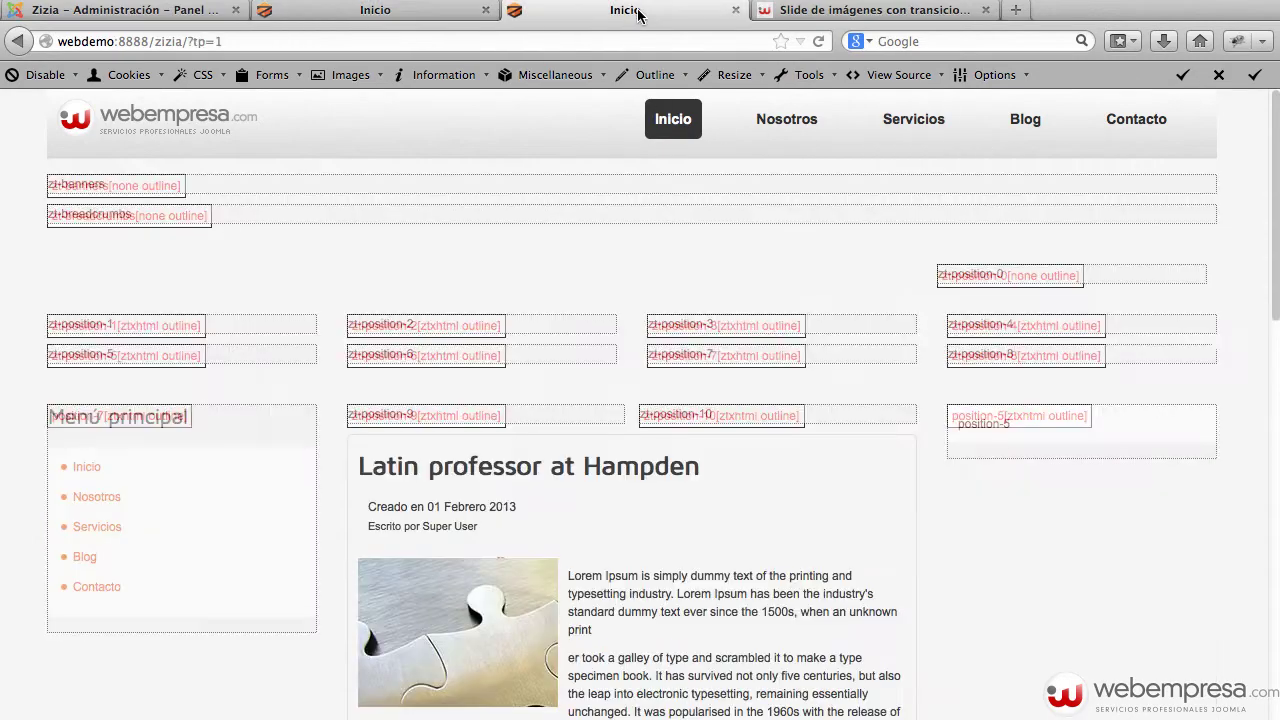
- Copy the .nivoSlider box-shadow:none CSS code that removes the default shadow from the webempresa blog article
{"action": "left_click", "coordinate": [836, 14]}
{"action": "scroll", "coordinate": [715, 269], "scroll_direction": "down", "scroll_amount": 10}
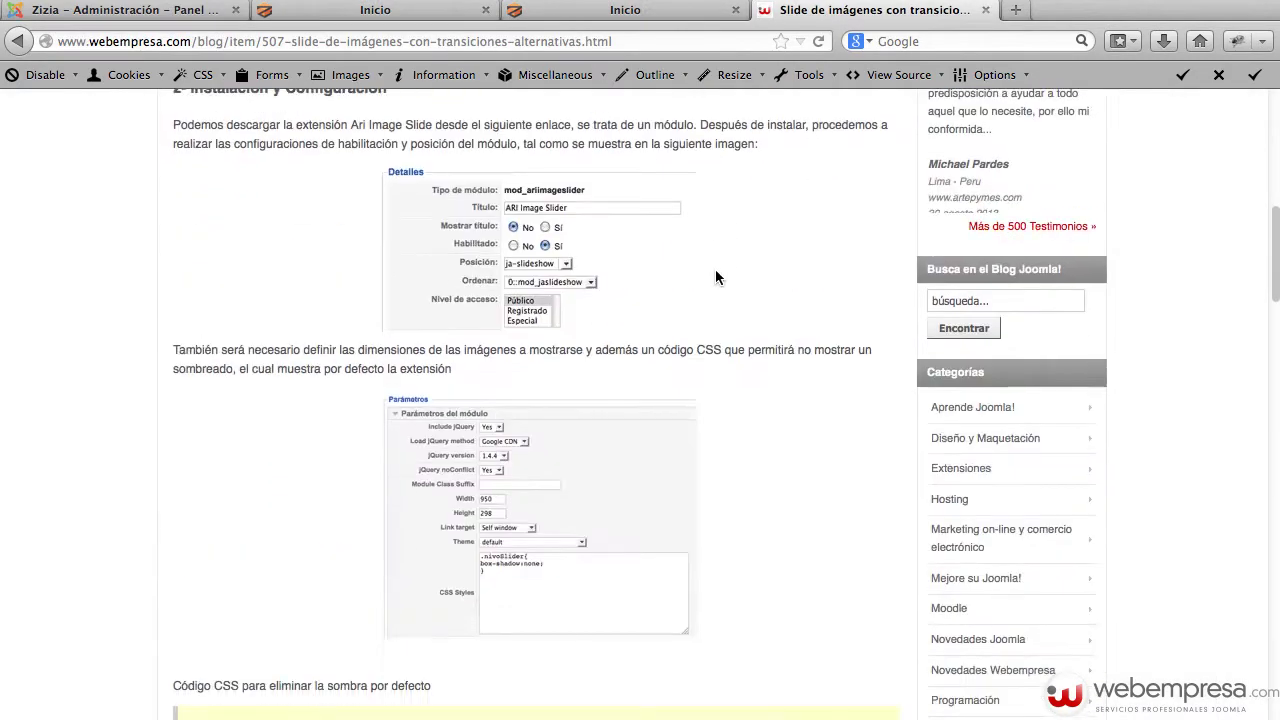
{"action": "left_click_drag", "start_coordinate": [226, 476], "coordinate": [182, 425]}
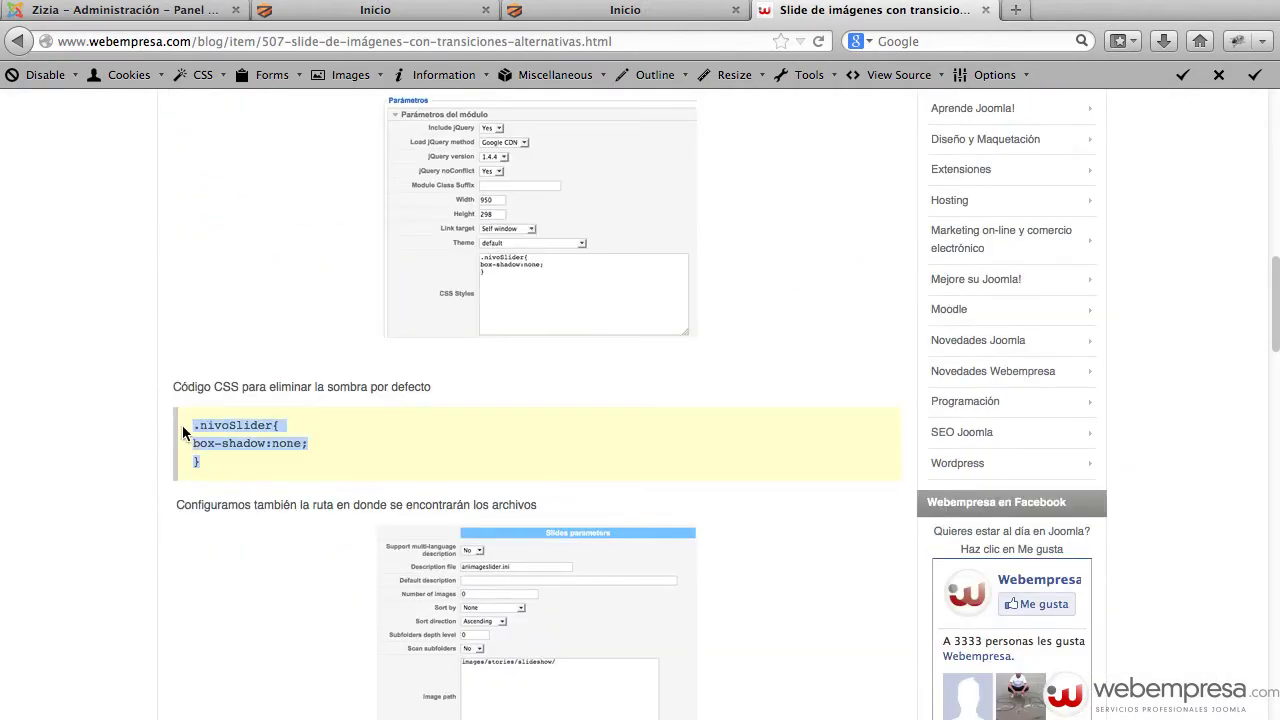
{"action": "right_click", "coordinate": [238, 424]}
{"action": "left_click", "coordinate": [292, 437]}
- Return to the Joomla administration and open the Slide Principal module for editing from the module manager
{"action": "left_click", "coordinate": [186, 12]}
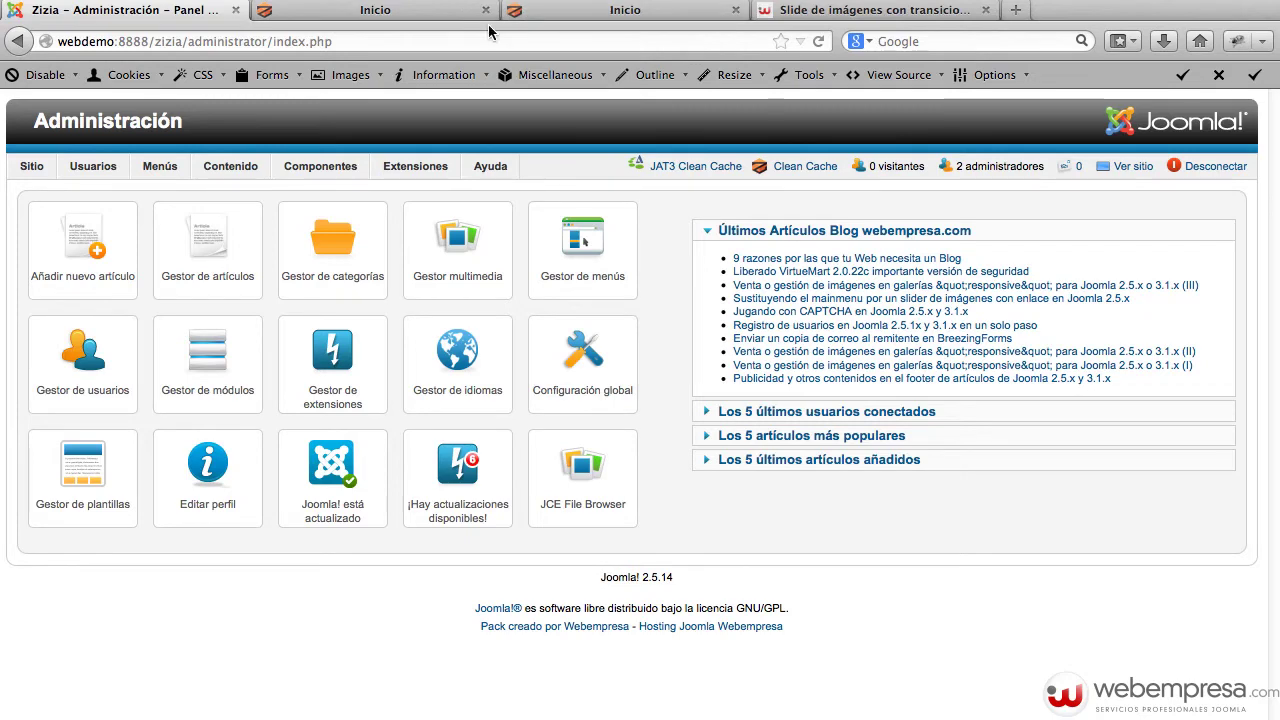
{"action": "mouse_move", "coordinate": [415, 166]}
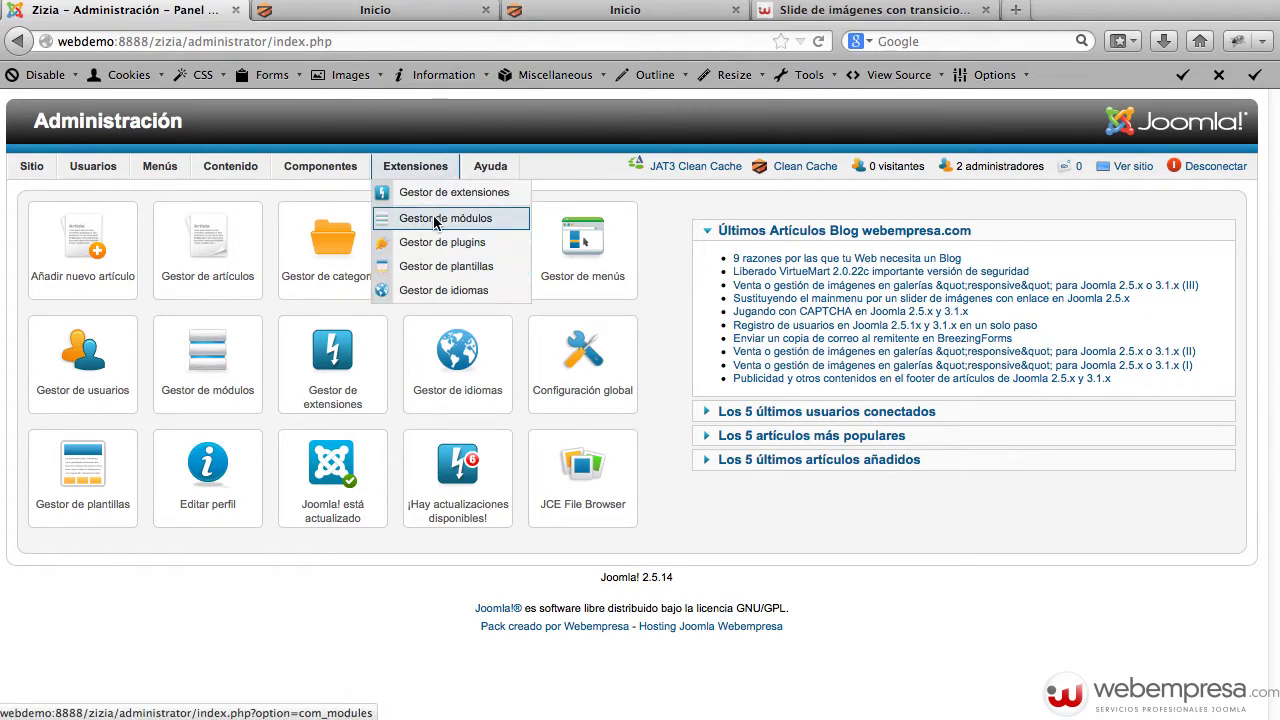
{"action": "left_click", "coordinate": [435, 218]}
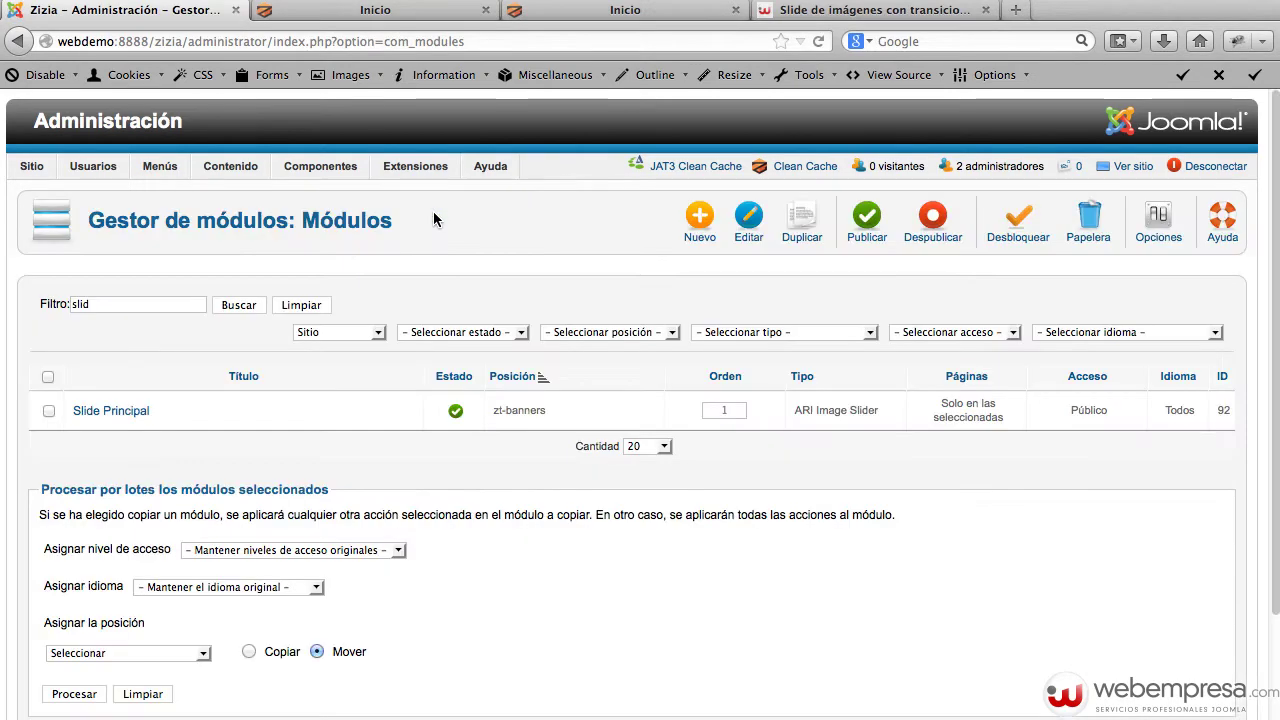
{"action": "left_click", "coordinate": [113, 410]}
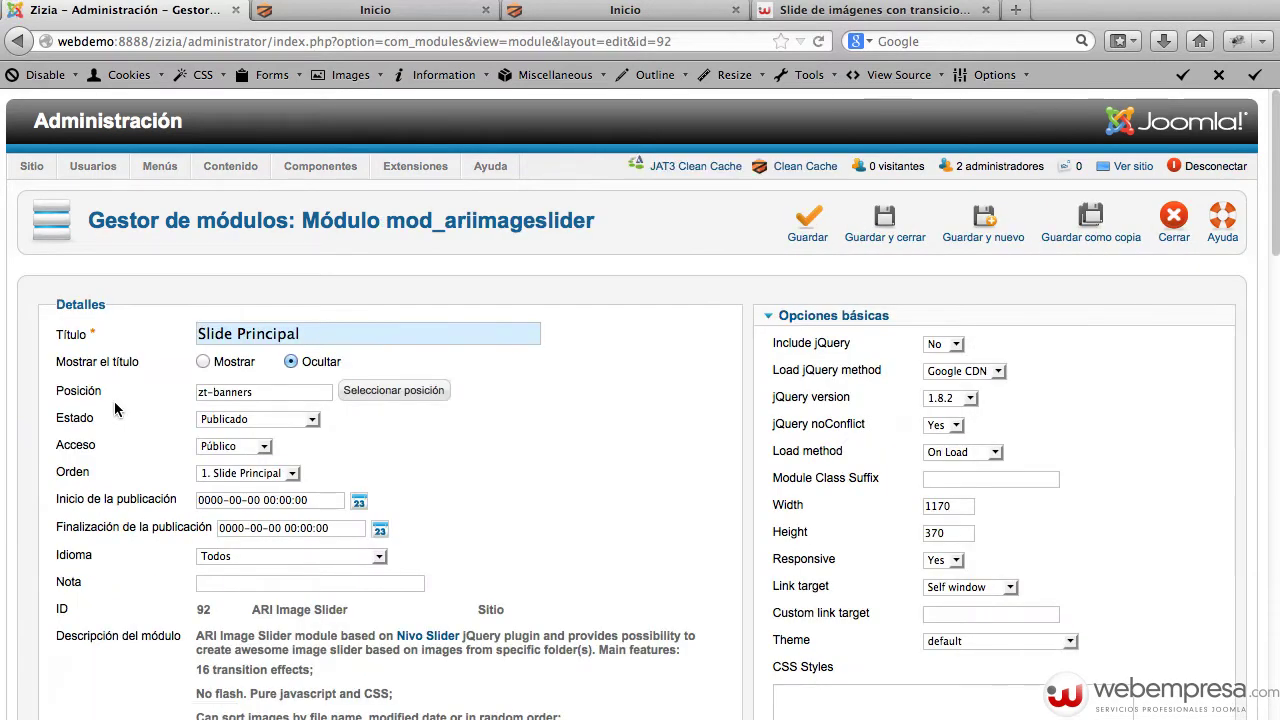
- Paste the copied .nivoSlider rule into the module's CSS Styles, save the module and reload the public home page
{"action": "scroll", "coordinate": [903, 529], "scroll_direction": "down", "scroll_amount": 2}
{"action": "scroll", "coordinate": [880, 526], "scroll_direction": "down", "scroll_amount": 1}
{"action": "left_click", "coordinate": [809, 533]}
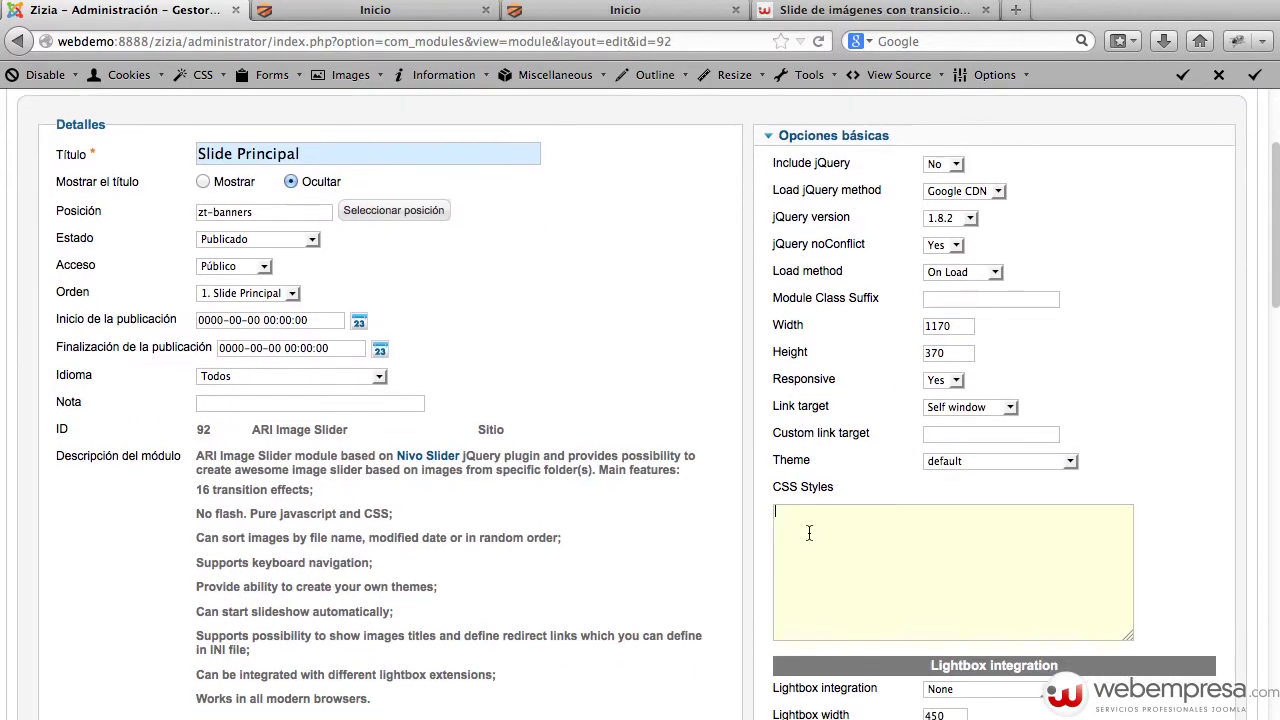
{"action": "key", "text": "super+v"}
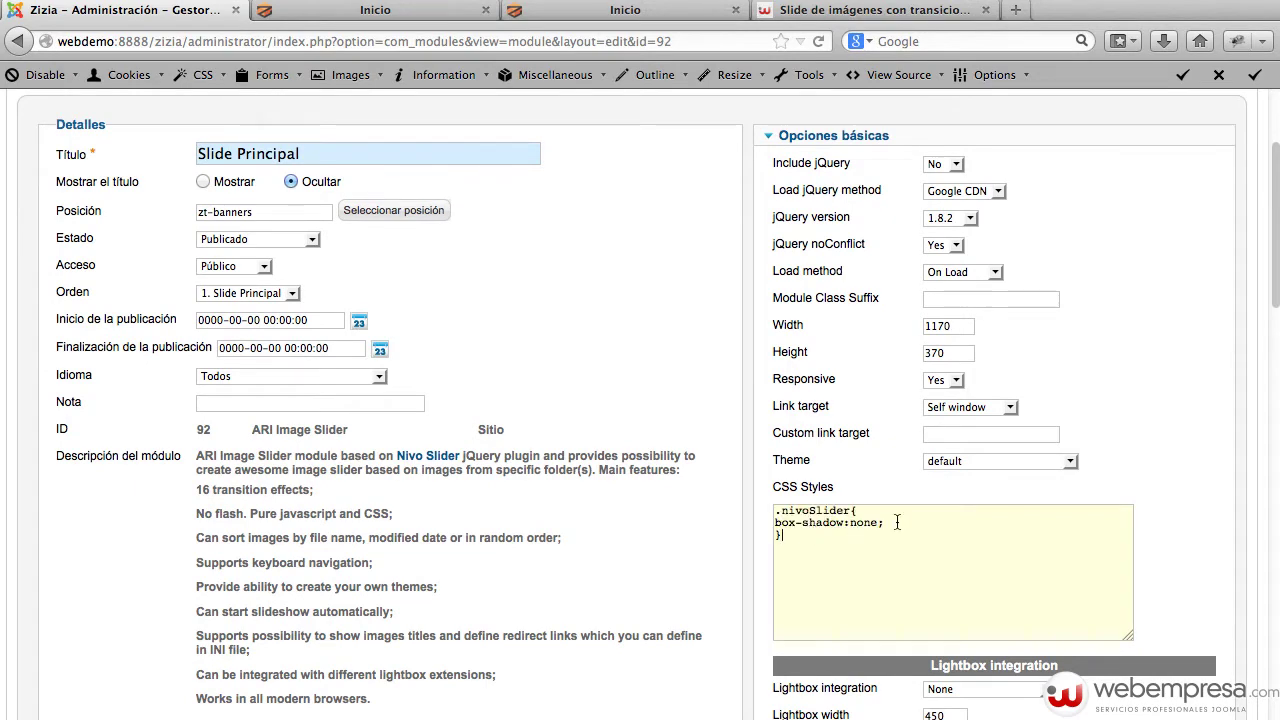
{"action": "left_click_drag", "start_coordinate": [791, 541], "coordinate": [731, 485]}
{"action": "scroll", "coordinate": [964, 487], "scroll_direction": "up", "scroll_amount": 3}
{"action": "left_click", "coordinate": [805, 236]}
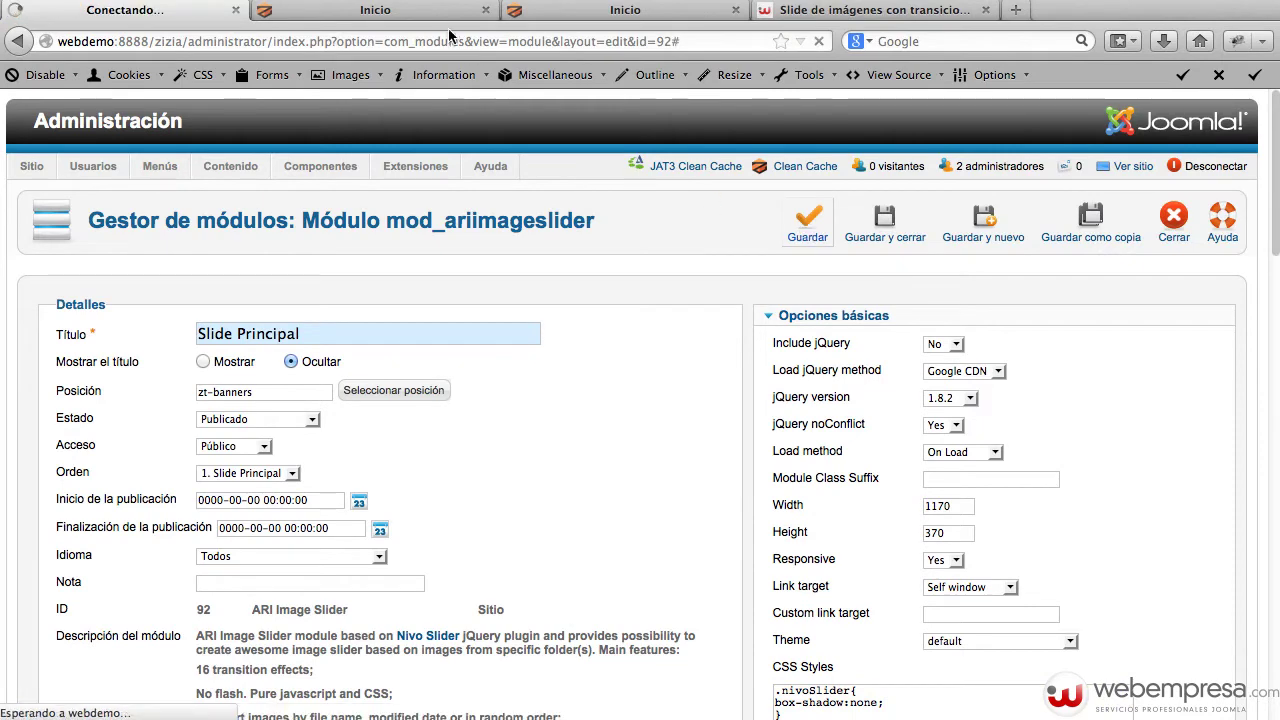
{"action": "left_click", "coordinate": [416, 17]}
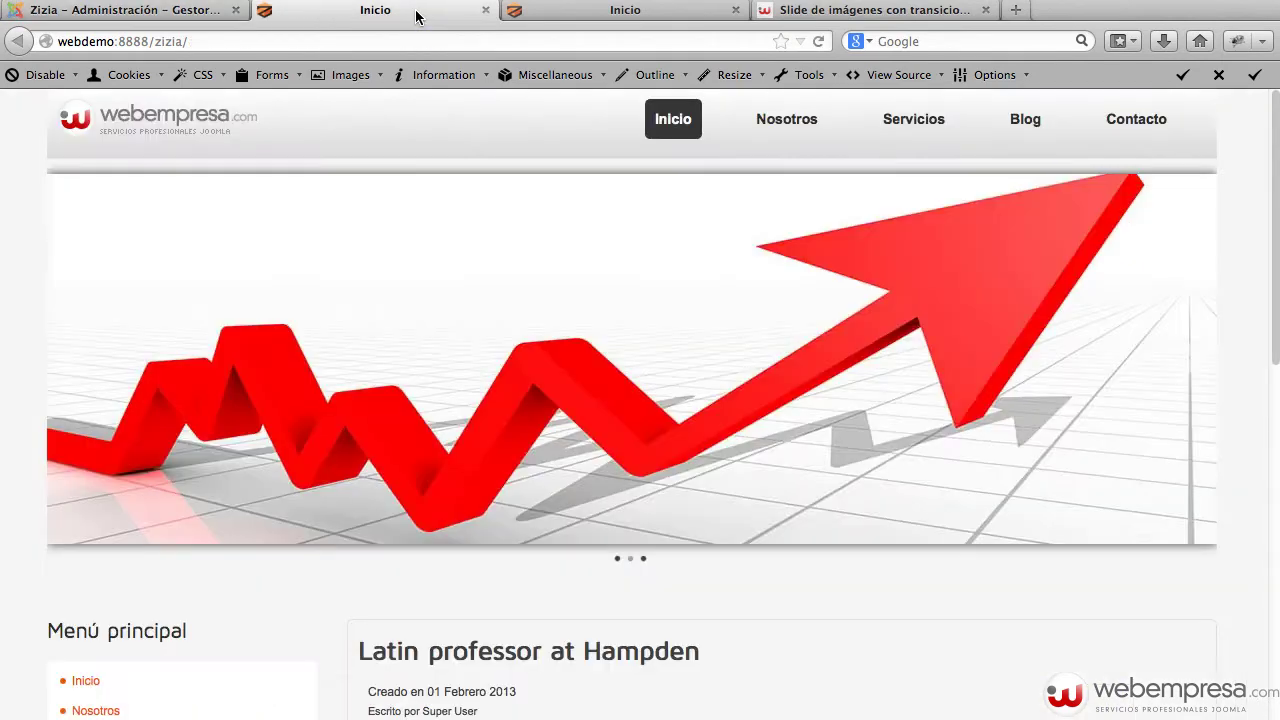
{"action": "key", "text": "super+r"}
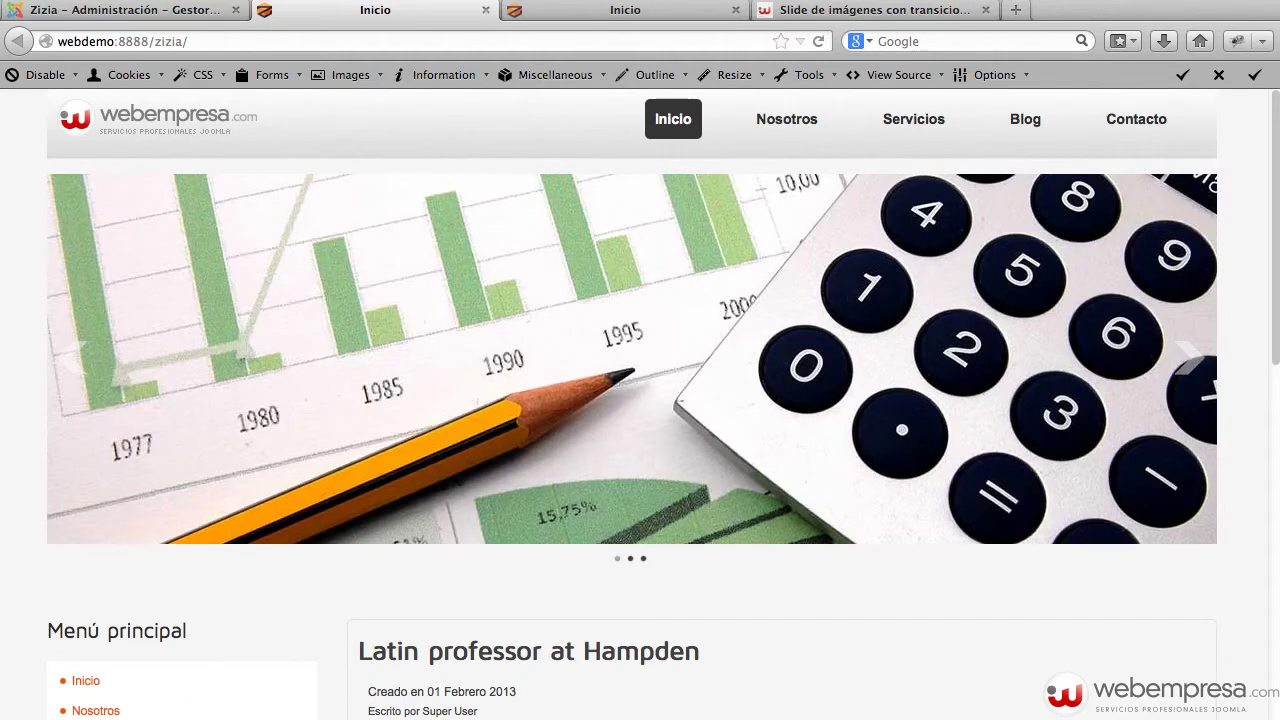
- Set the Slide Principal module's theme to square and save the module
{"action": "left_click", "coordinate": [135, 10]}
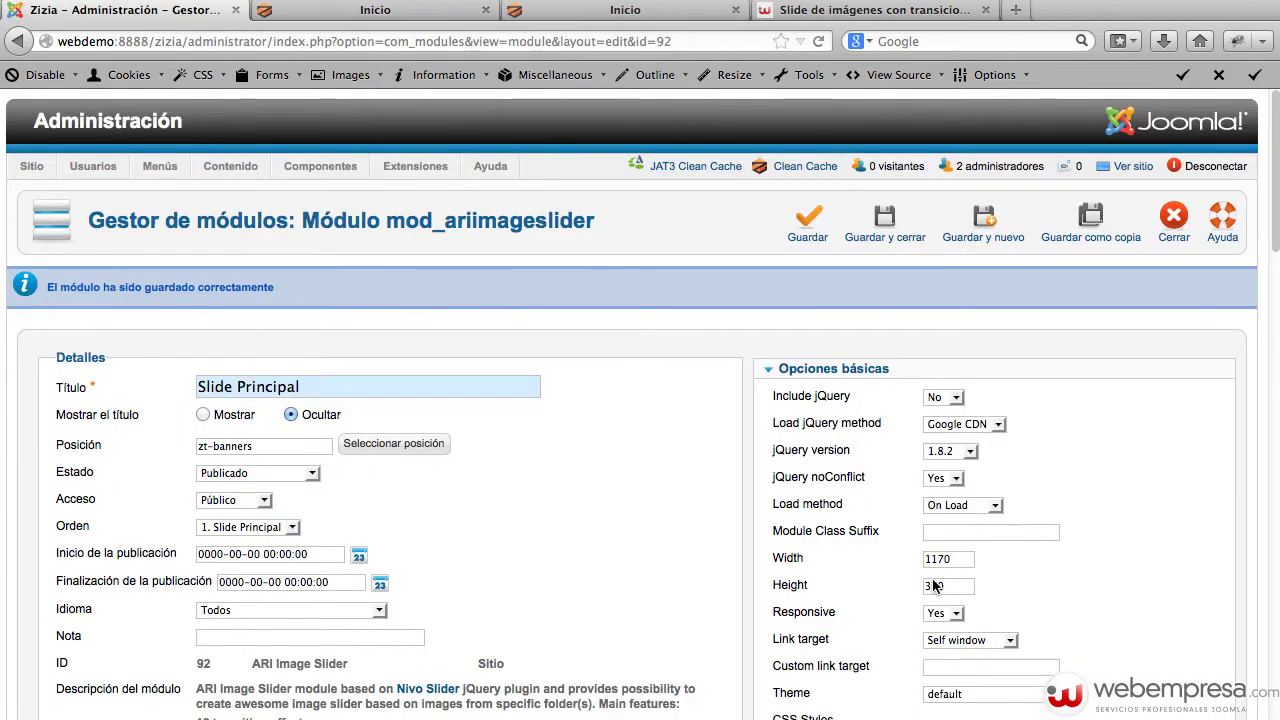
{"action": "scroll", "coordinate": [1099, 573], "scroll_direction": "down", "scroll_amount": 5}
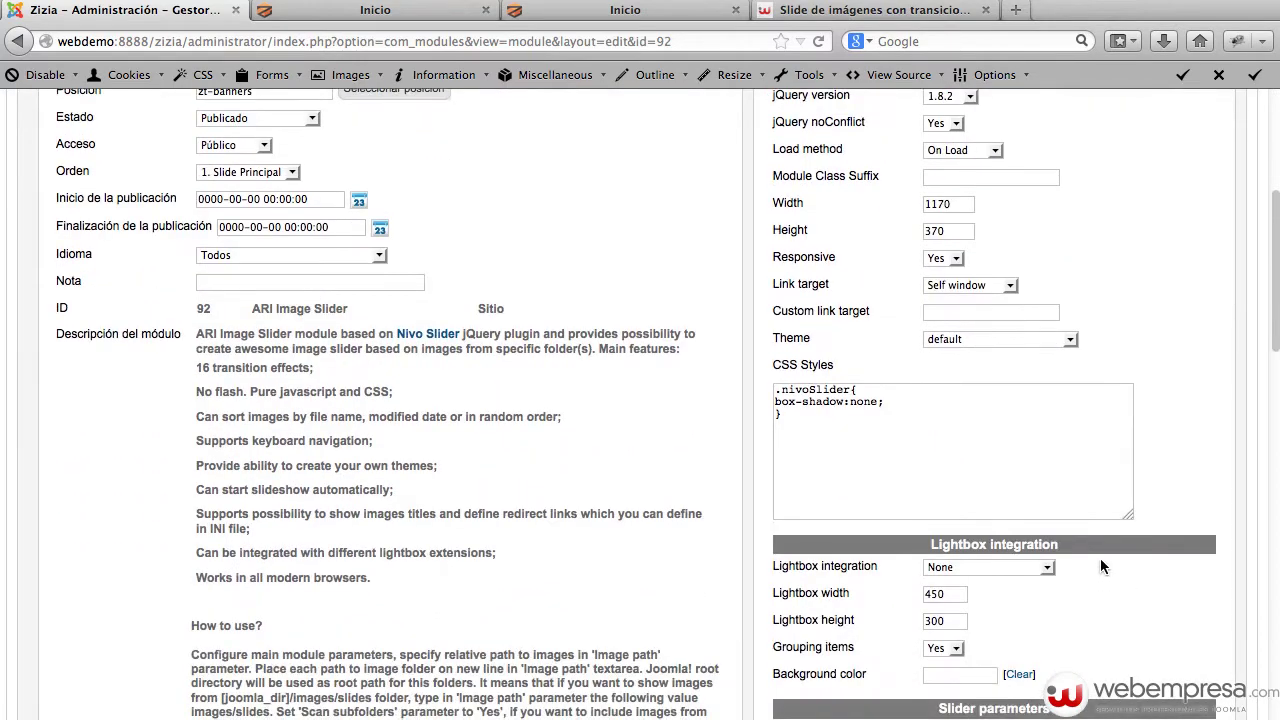
{"action": "scroll", "coordinate": [1140, 555], "scroll_direction": "down", "scroll_amount": 3}
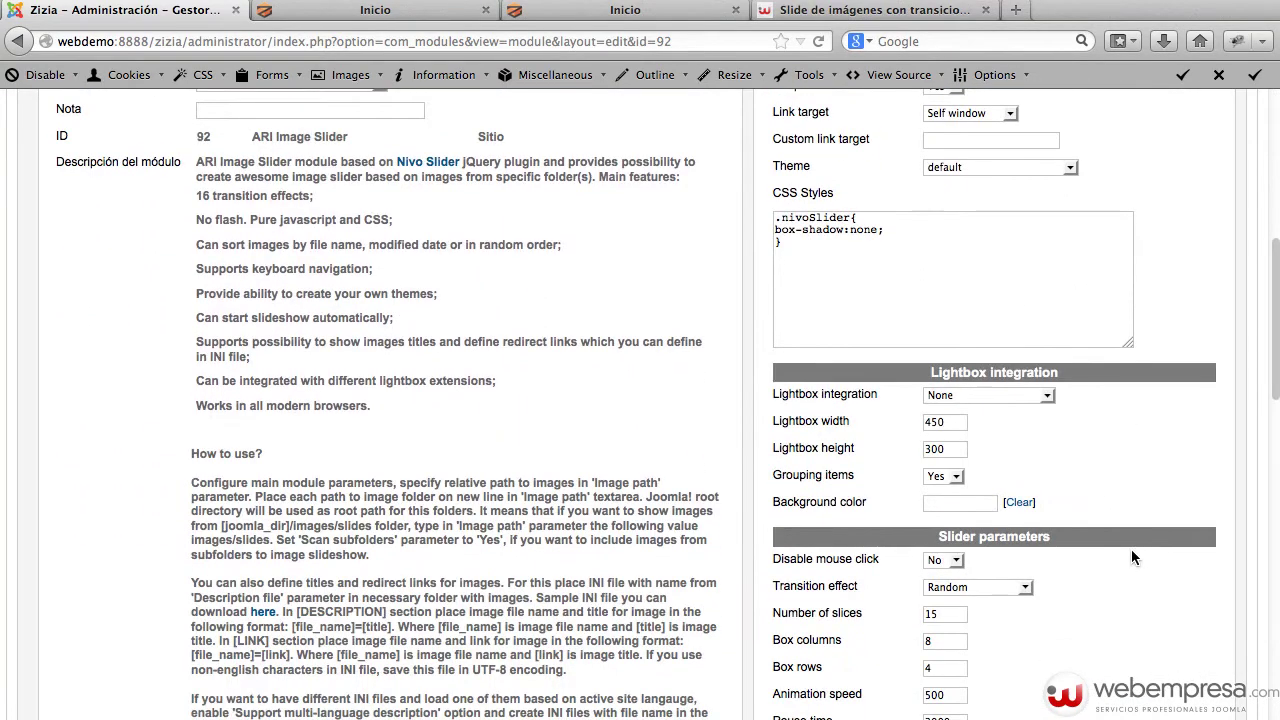
{"action": "scroll", "coordinate": [1131, 557], "scroll_direction": "down", "scroll_amount": 1}
{"action": "scroll", "coordinate": [1131, 550], "scroll_direction": "up", "scroll_amount": 1}
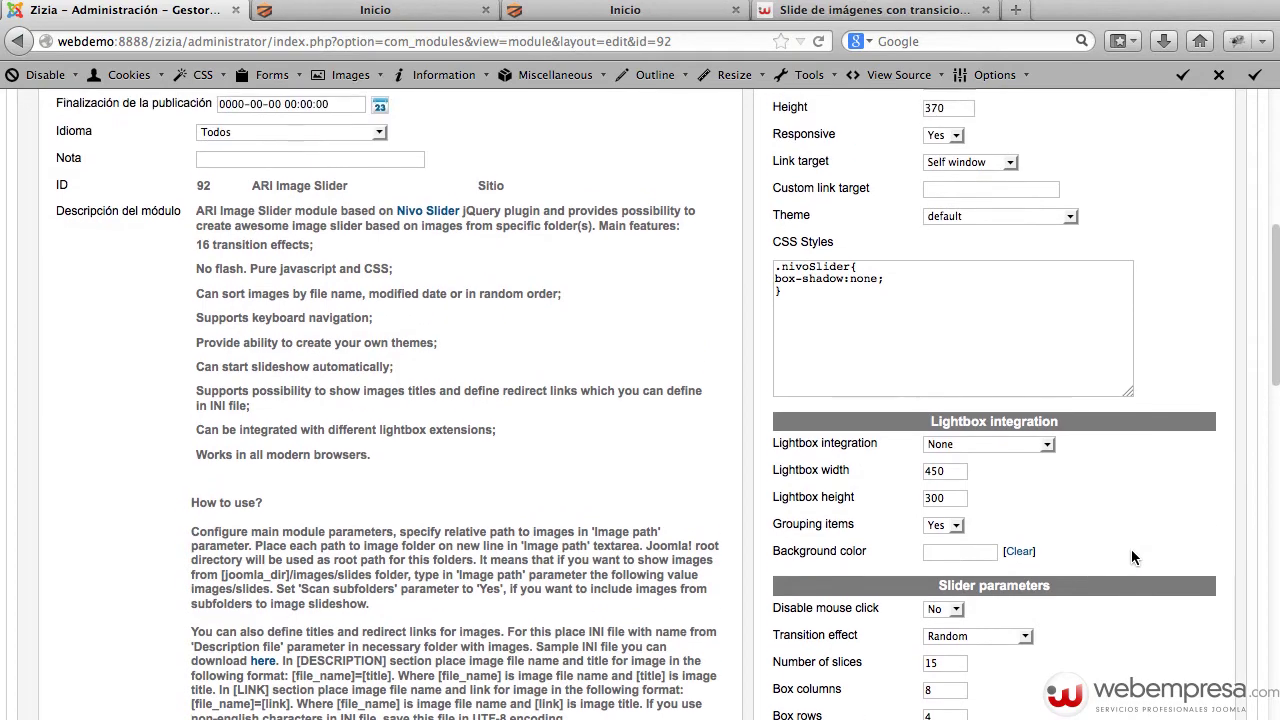
{"action": "left_click", "coordinate": [984, 229]}
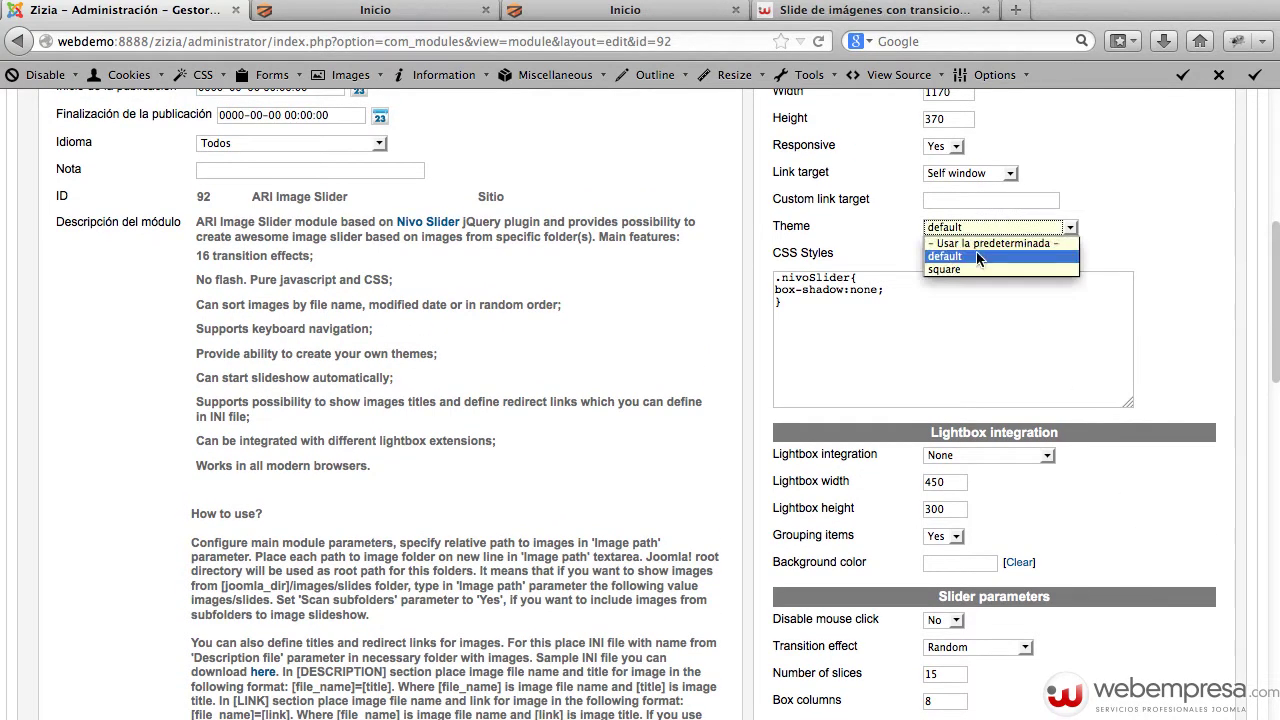
{"action": "left_click", "coordinate": [974, 265]}
{"action": "scroll", "coordinate": [1145, 230], "scroll_direction": "up", "scroll_amount": 7}
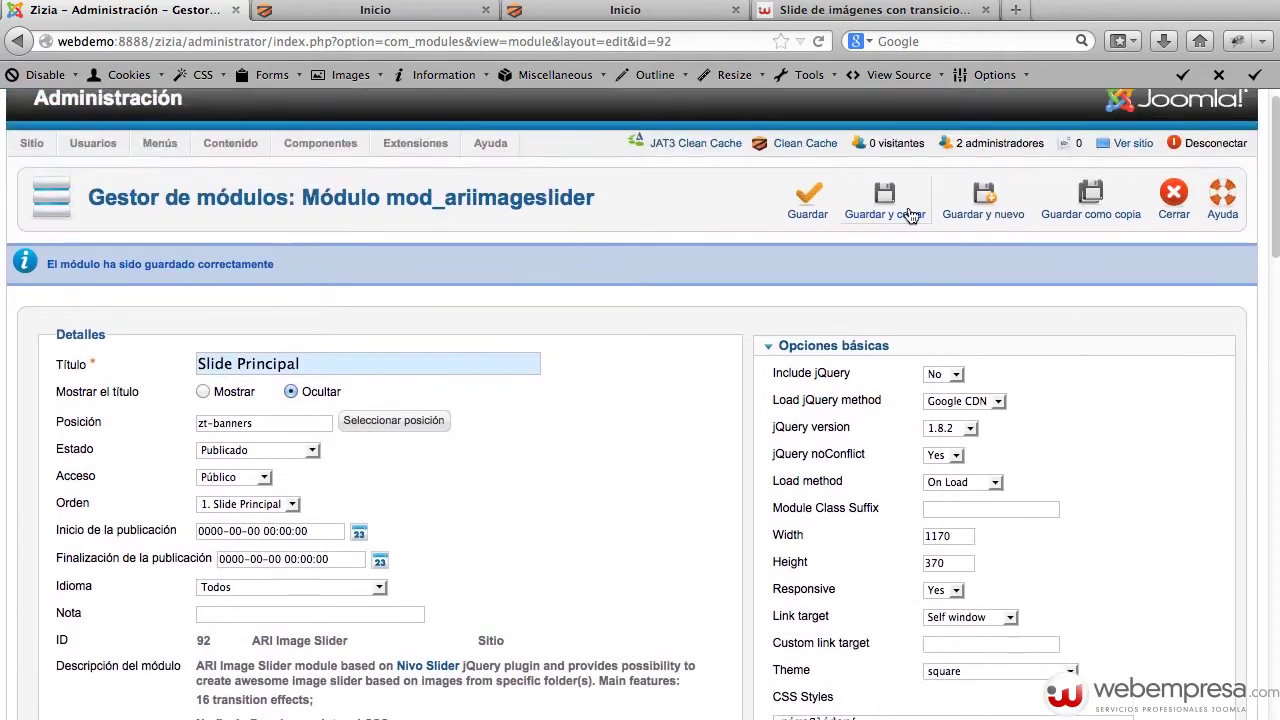
{"action": "left_click", "coordinate": [806, 218]}
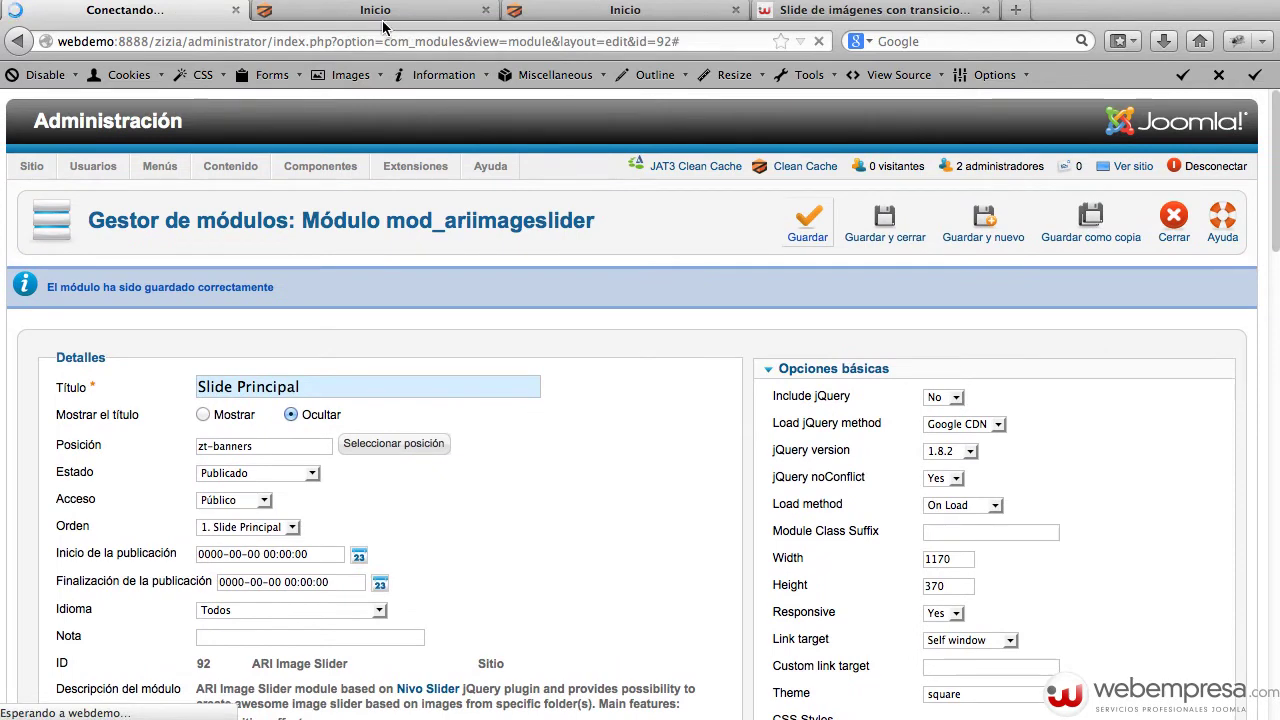
- Reload the public home page and switch the slider to its second image to check the new theme
{"action": "left_click", "coordinate": [385, 14]}
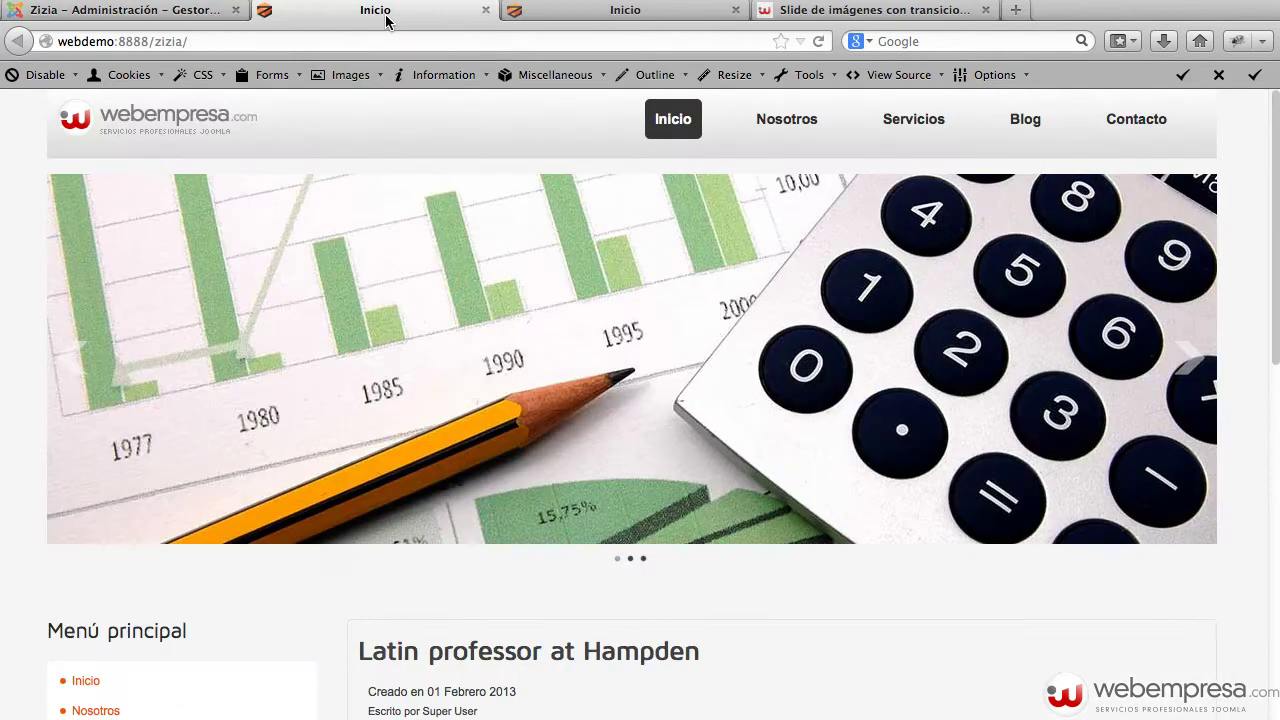
{"action": "key", "text": "super+r"}
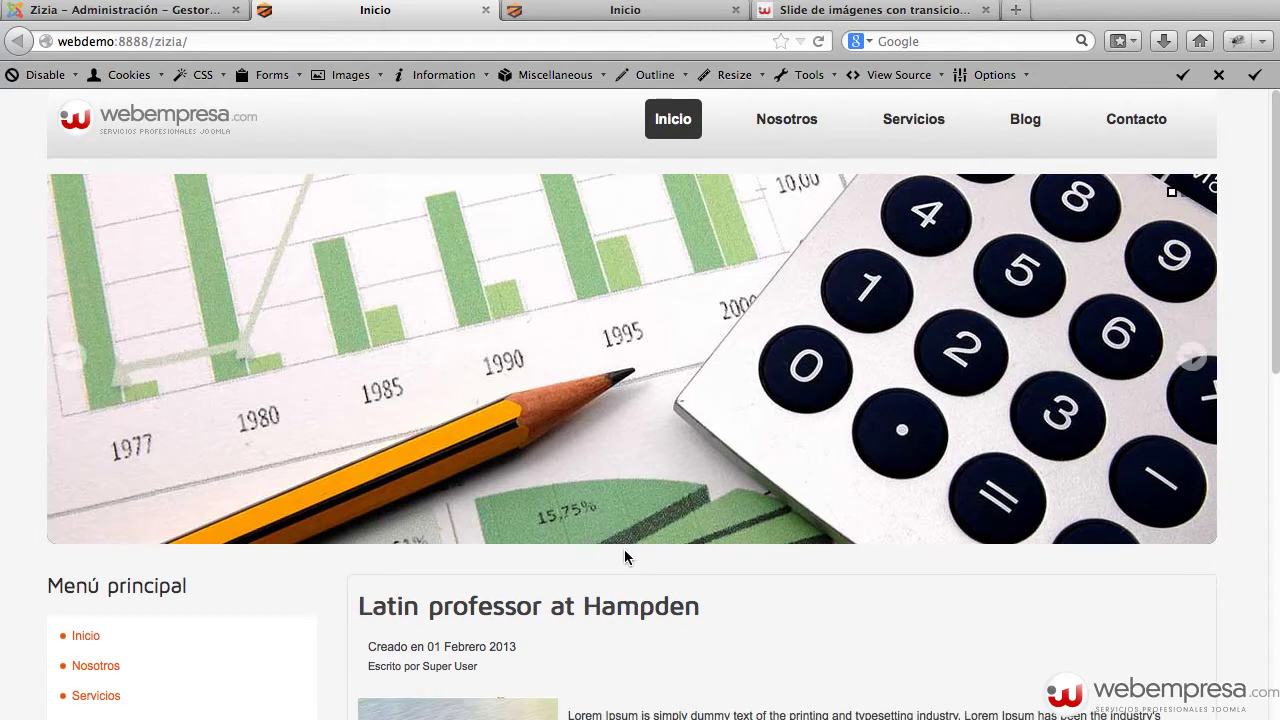
{"action": "left_click", "coordinate": [1186, 193]}
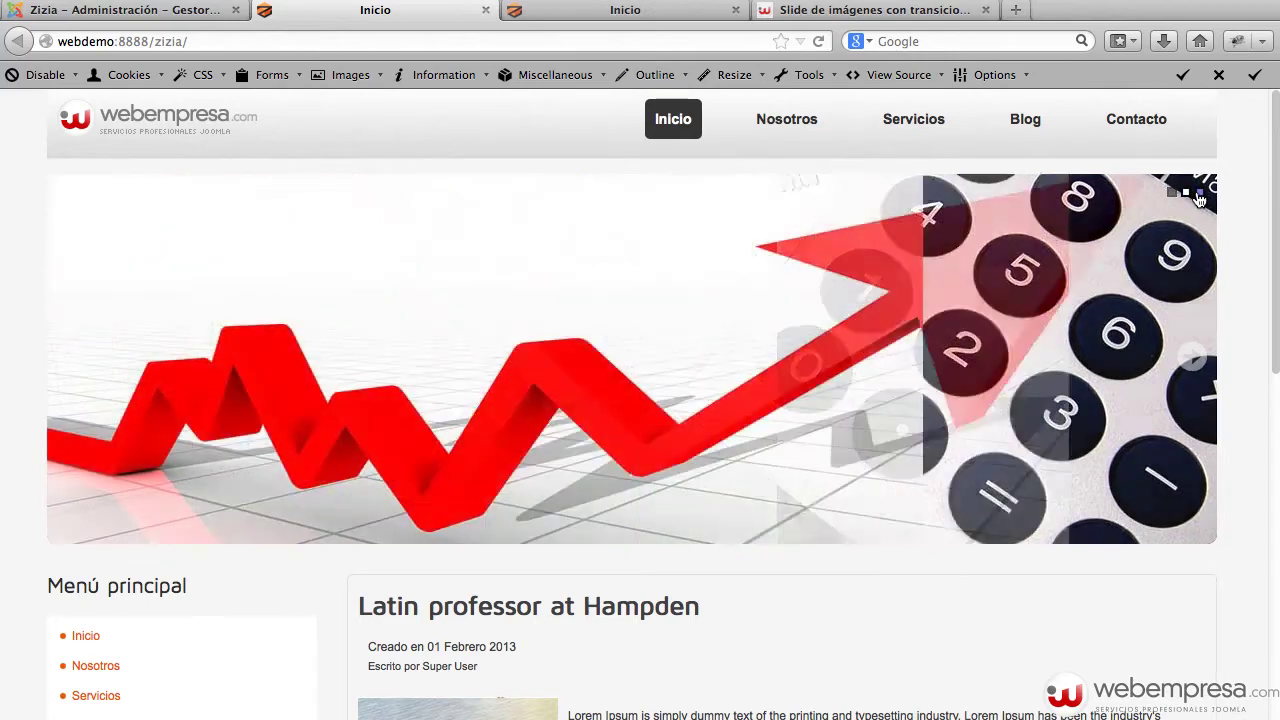
- Set the Slide Principal module's transition effect to Fade and save the module
{"action": "left_click", "coordinate": [150, 12]}
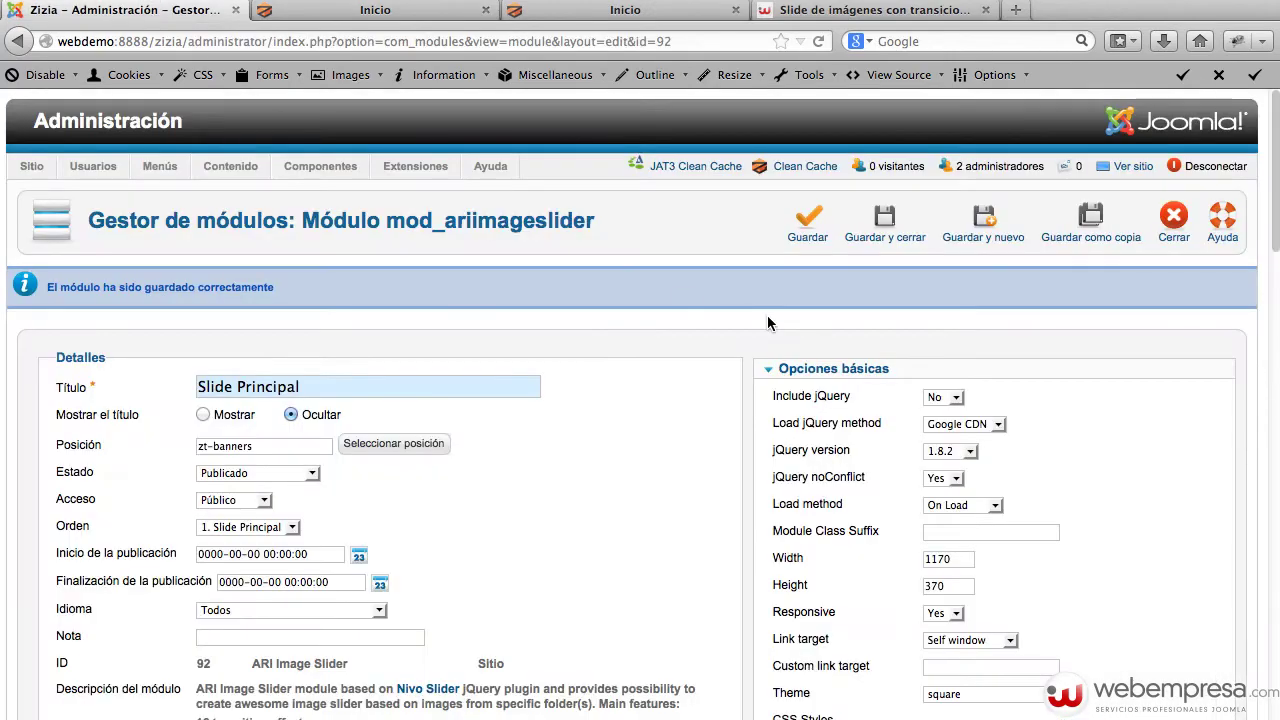
{"action": "scroll", "coordinate": [767, 315], "scroll_direction": "down", "scroll_amount": 5}
{"action": "scroll", "coordinate": [768, 322], "scroll_direction": "down", "scroll_amount": 6}
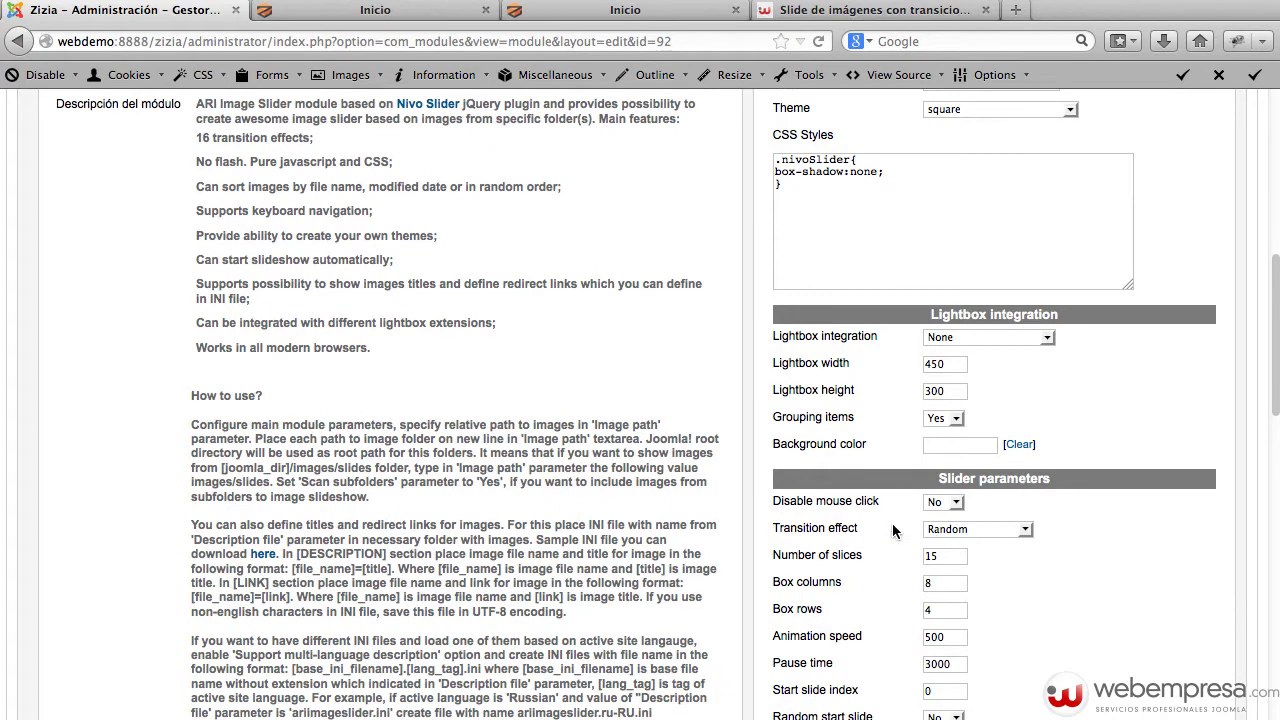
{"action": "left_click", "coordinate": [975, 530]}
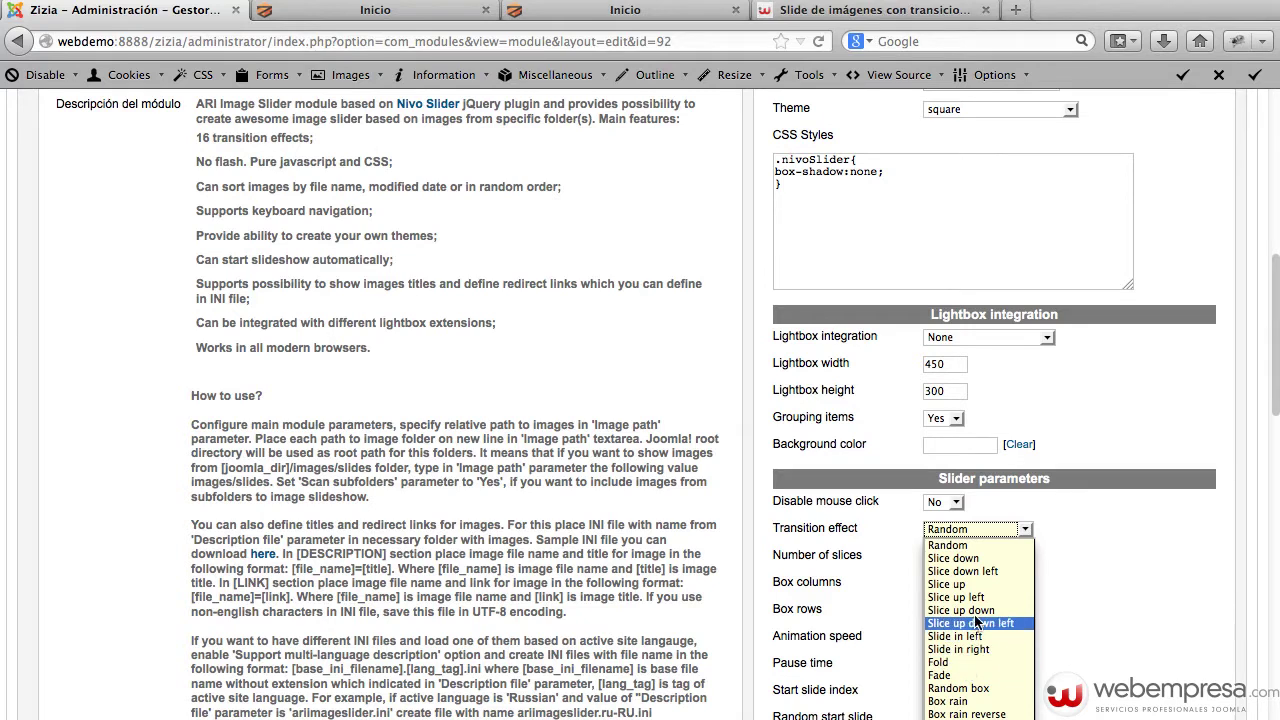
{"action": "left_click", "coordinate": [978, 675]}
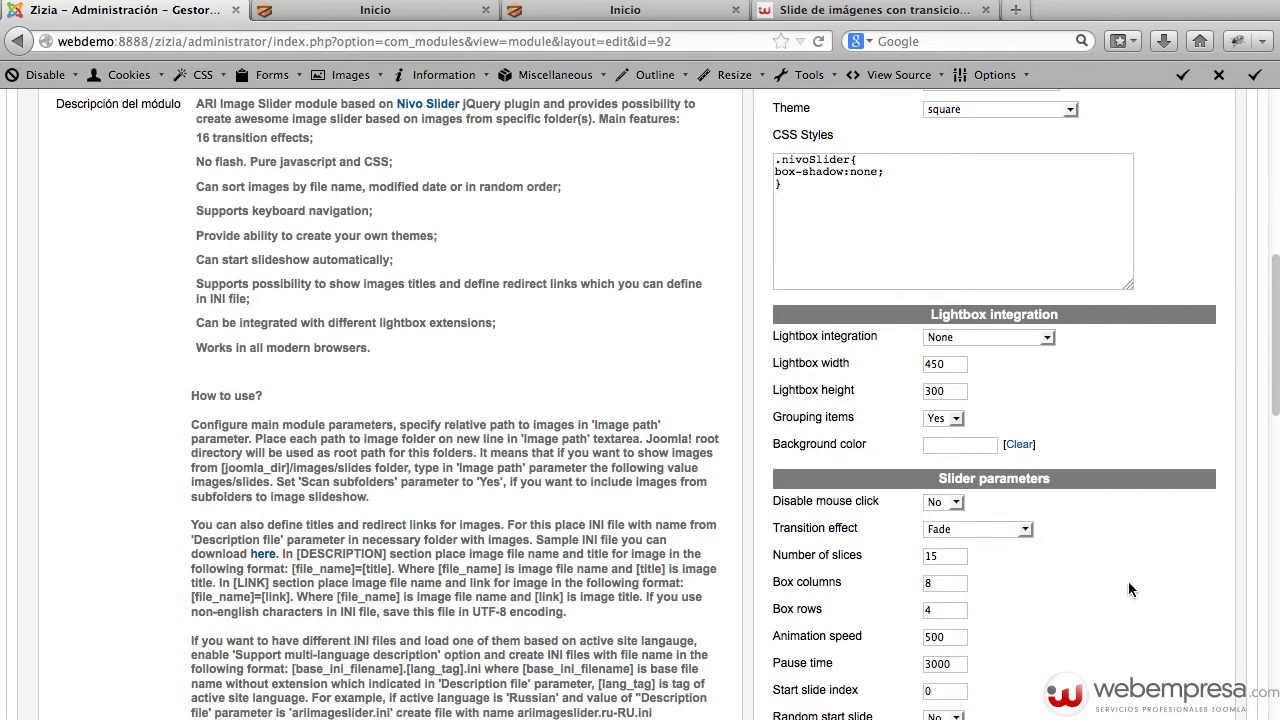
{"action": "scroll", "coordinate": [1099, 569], "scroll_direction": "down", "scroll_amount": 5}
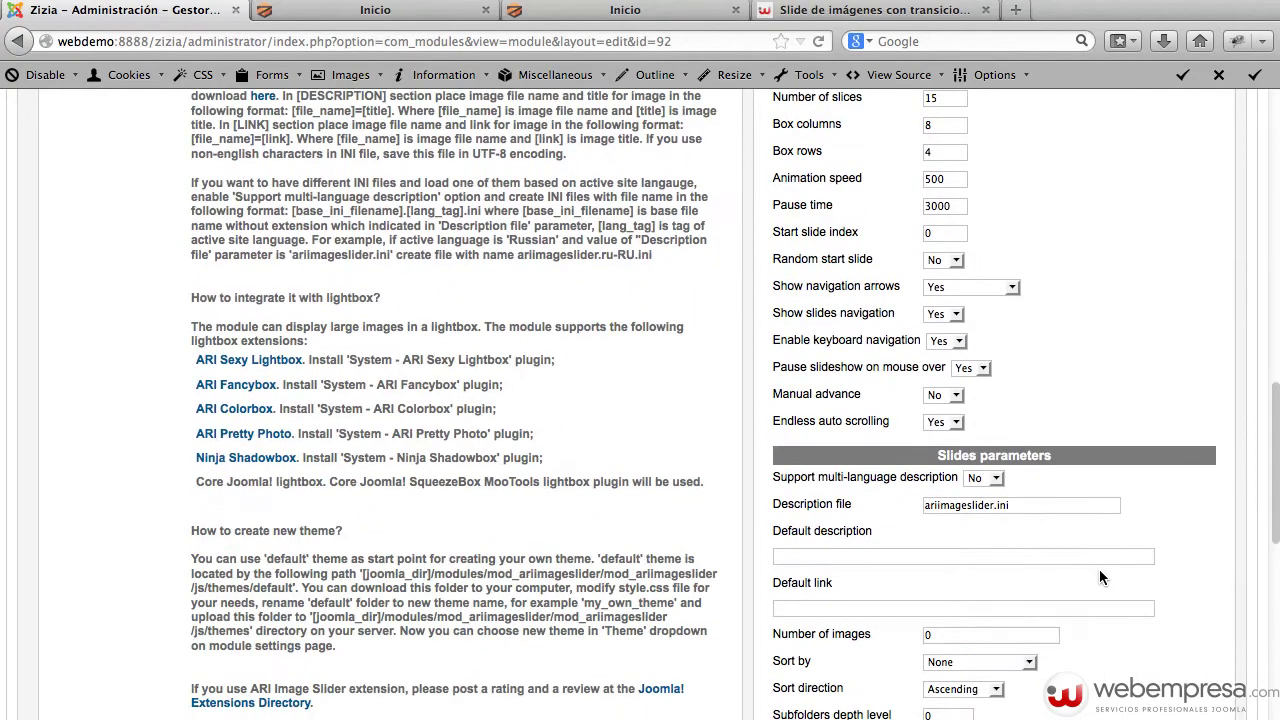
{"action": "scroll", "coordinate": [1099, 569], "scroll_direction": "up", "scroll_amount": 3}
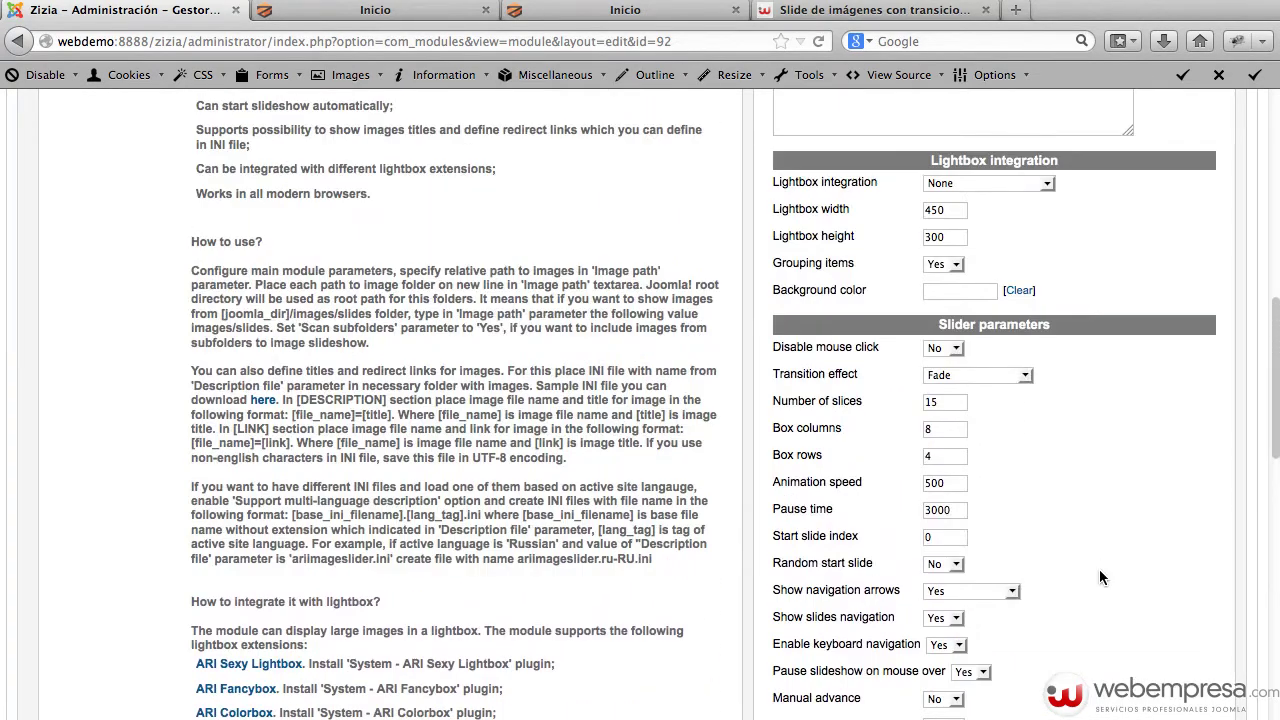
{"action": "scroll", "coordinate": [1099, 578], "scroll_direction": "up", "scroll_amount": 10}
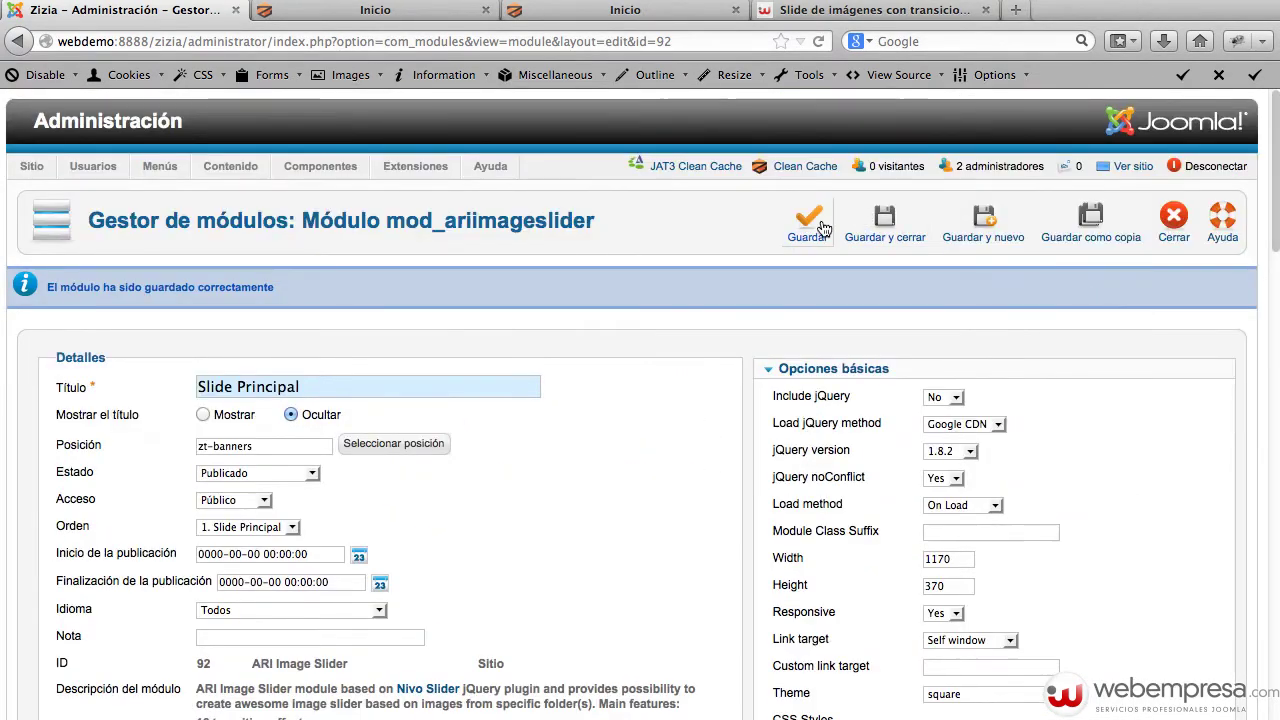
{"action": "left_click", "coordinate": [822, 229]}
- Reload the public home page, advance the slider, look over the whole page and return to the module's edit page
{"action": "left_click", "coordinate": [420, 14]}
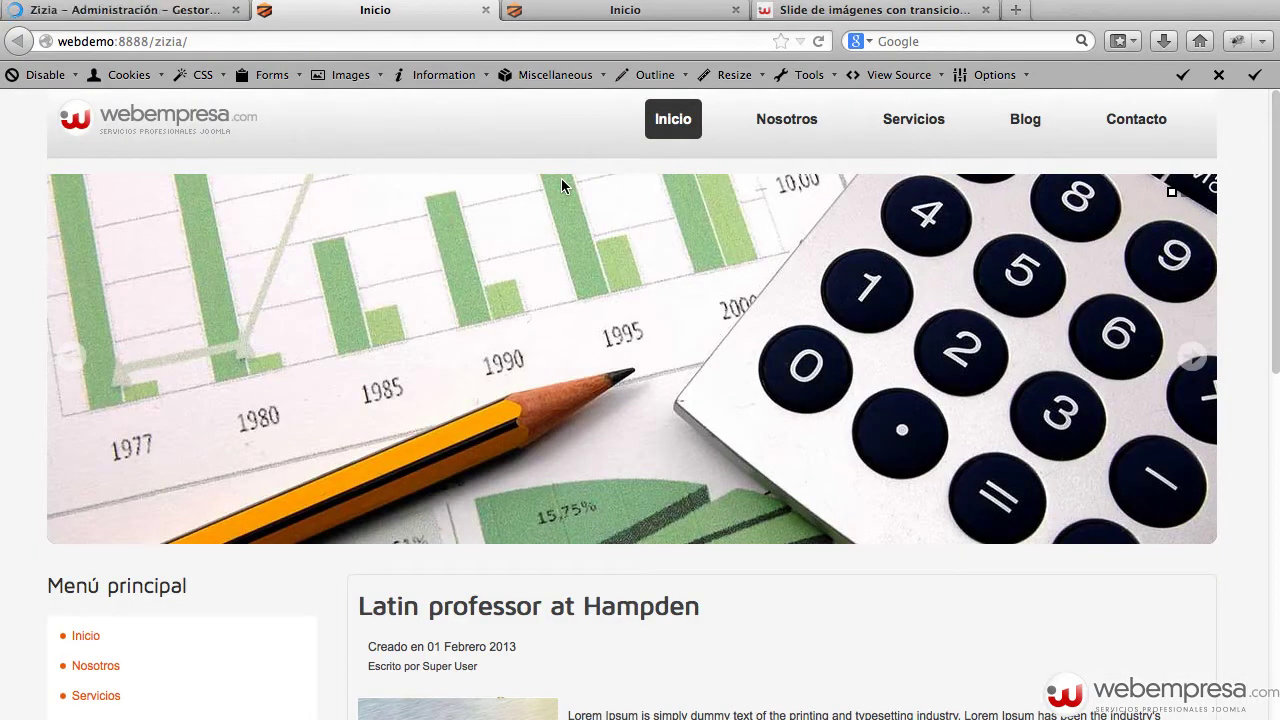
{"action": "key", "text": "super+r"}
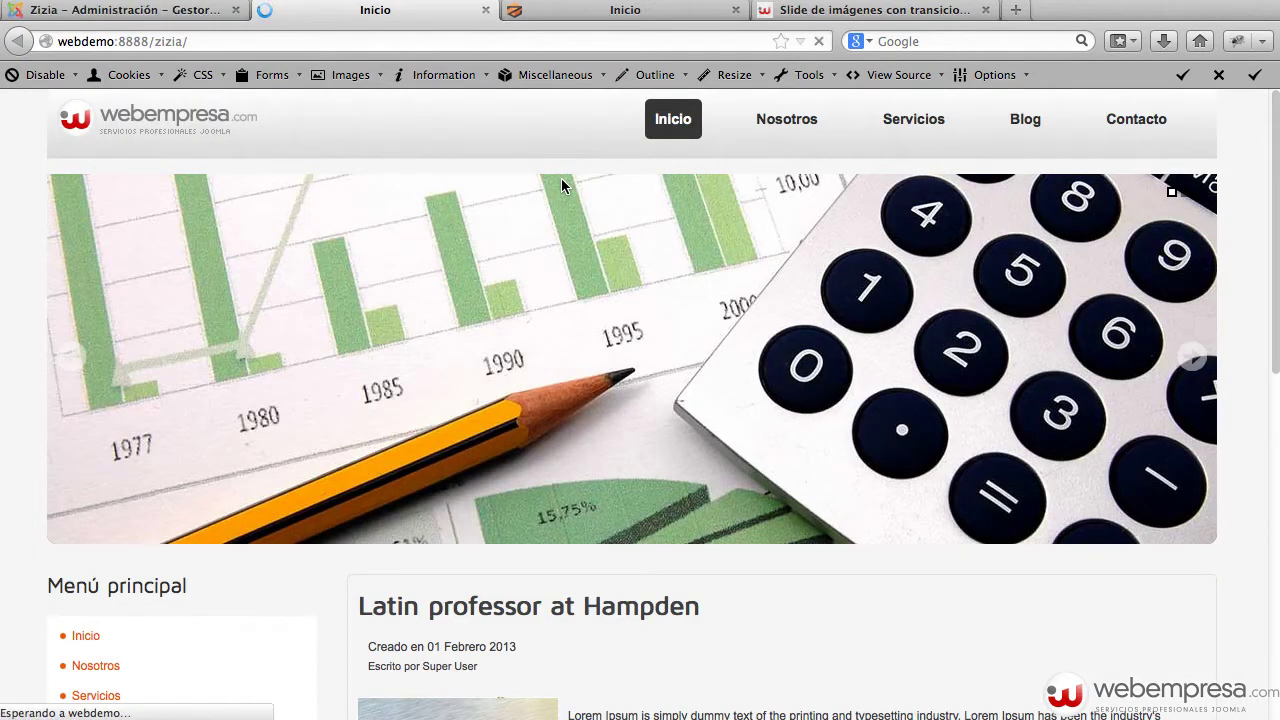
{"action": "left_click", "coordinate": [1196, 358]}
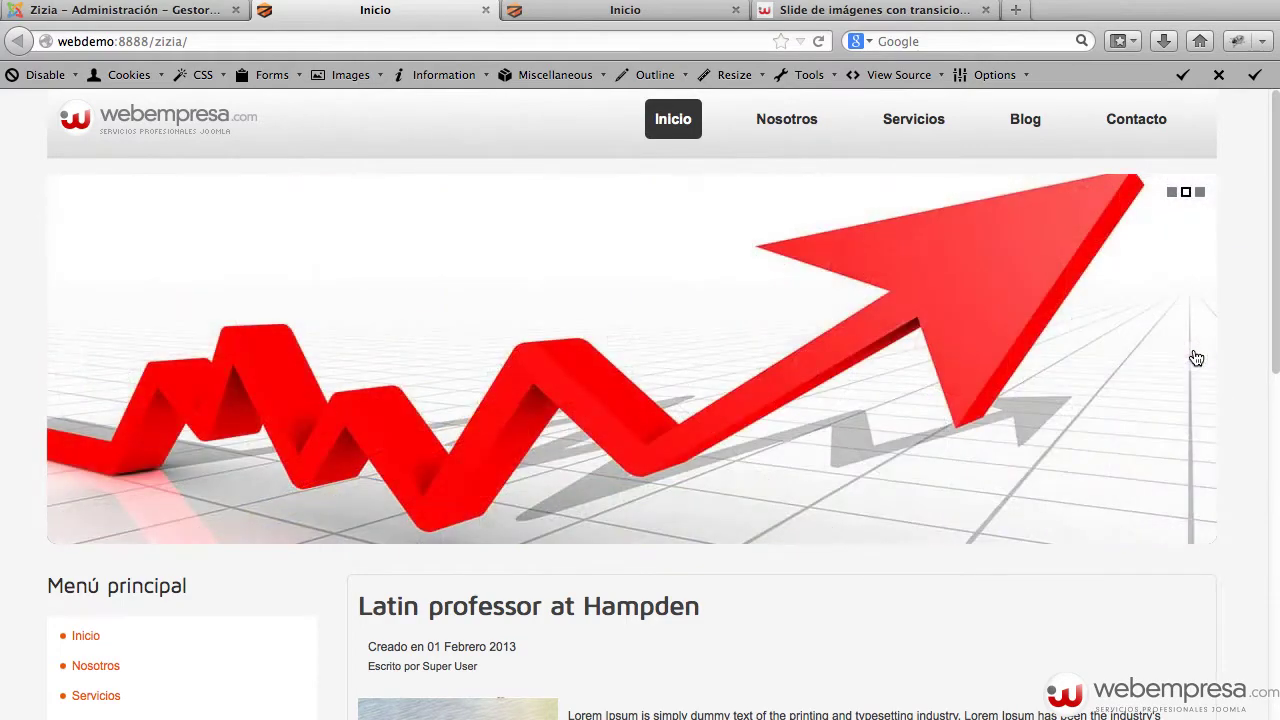
{"action": "scroll", "coordinate": [1152, 343], "scroll_direction": "down", "scroll_amount": 5}
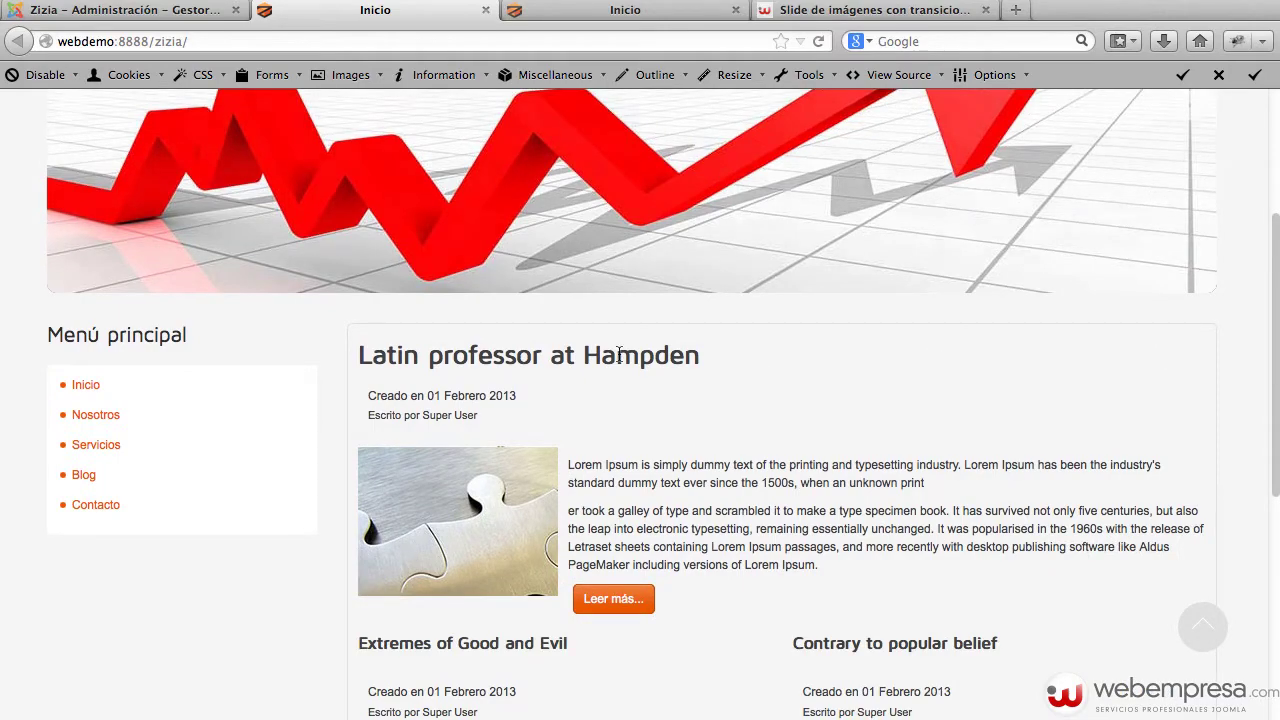
{"action": "scroll", "coordinate": [661, 376], "scroll_direction": "down", "scroll_amount": 8}
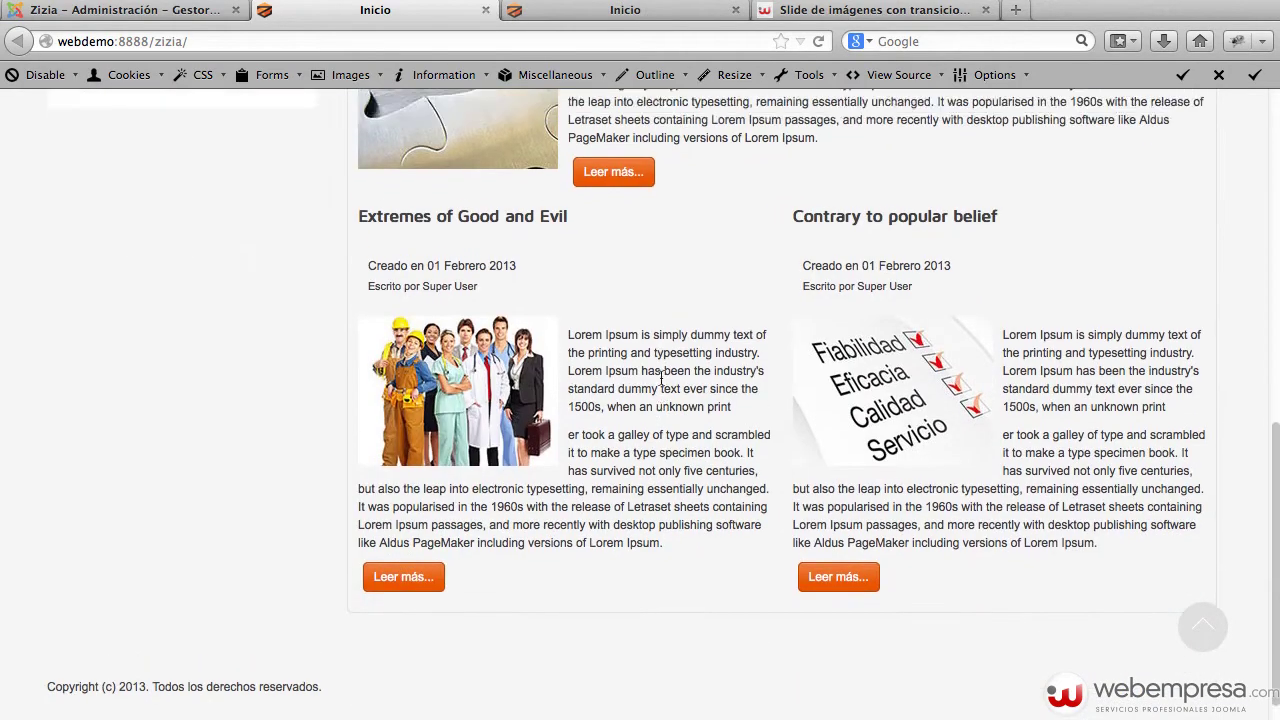
{"action": "scroll", "coordinate": [661, 376], "scroll_direction": "up", "scroll_amount": 8}
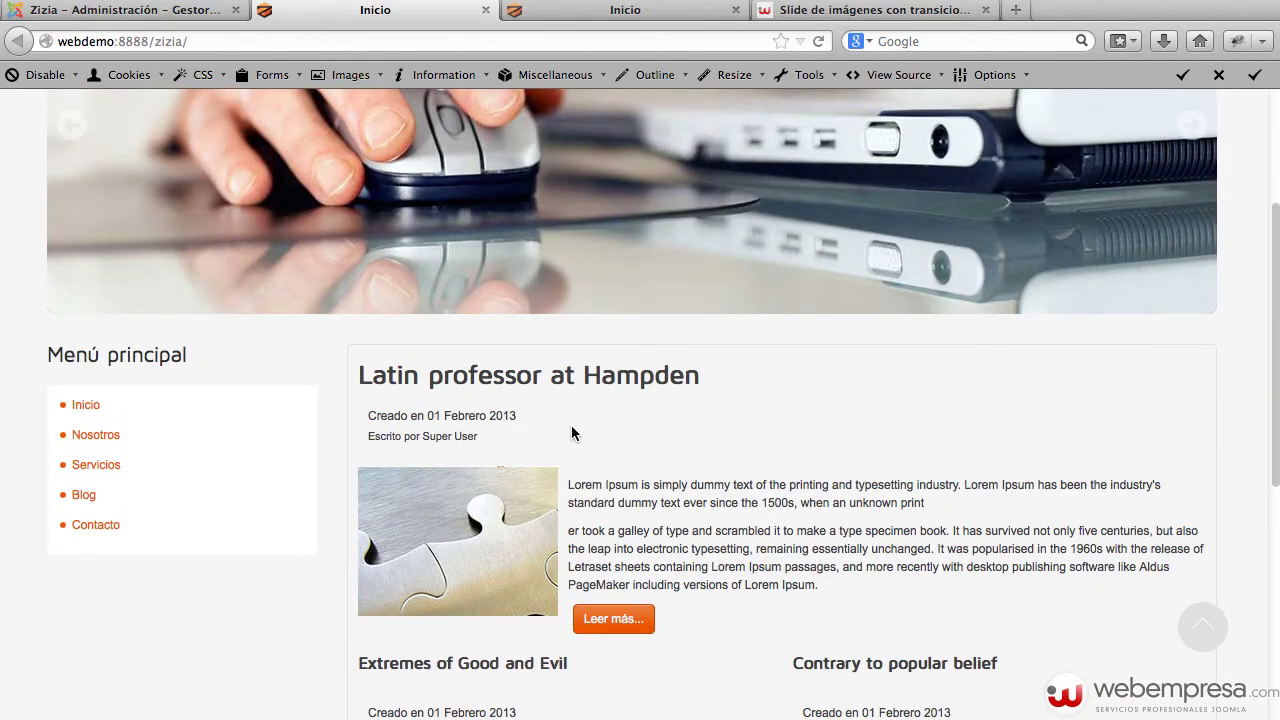
{"action": "left_click", "coordinate": [143, 10]}
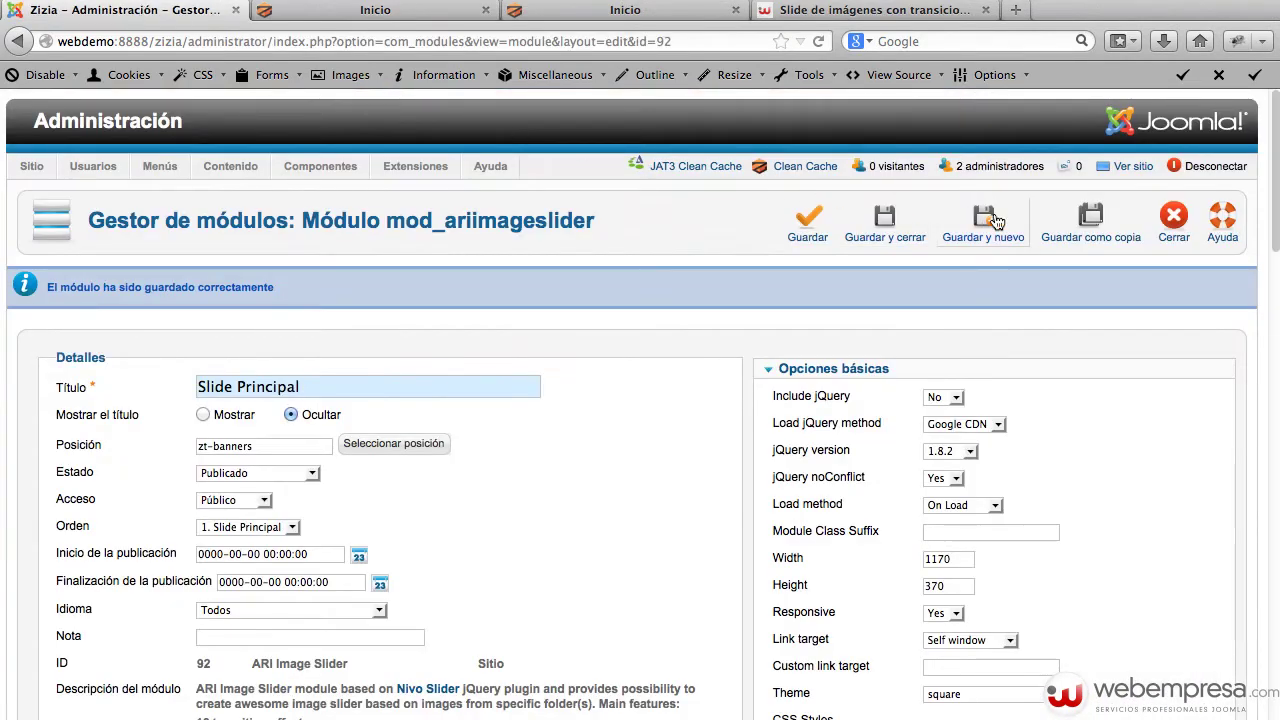
- Close the Slide Principal module and remove the featured status from the articles Latin professor at Hampden and Extremes of Good and Evil
{"action": "left_click", "coordinate": [1166, 220]}
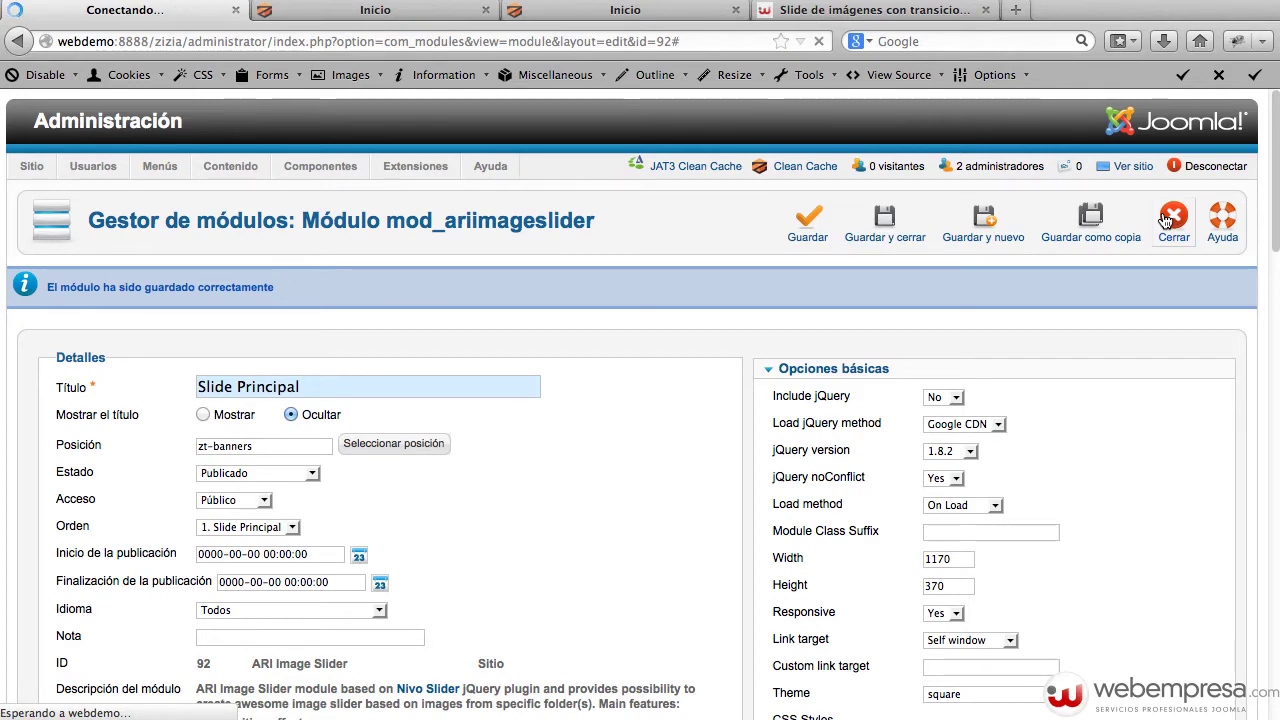
{"action": "mouse_move", "coordinate": [362, 174]}
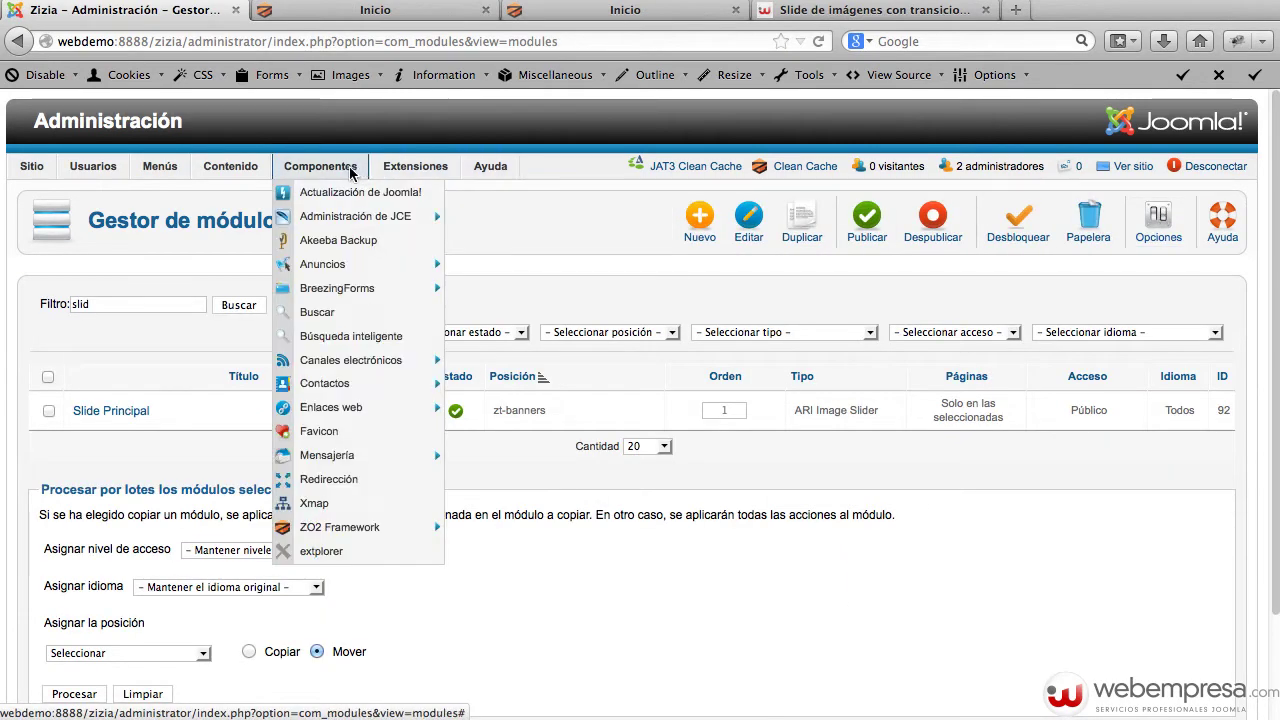
{"action": "mouse_move", "coordinate": [230, 166]}
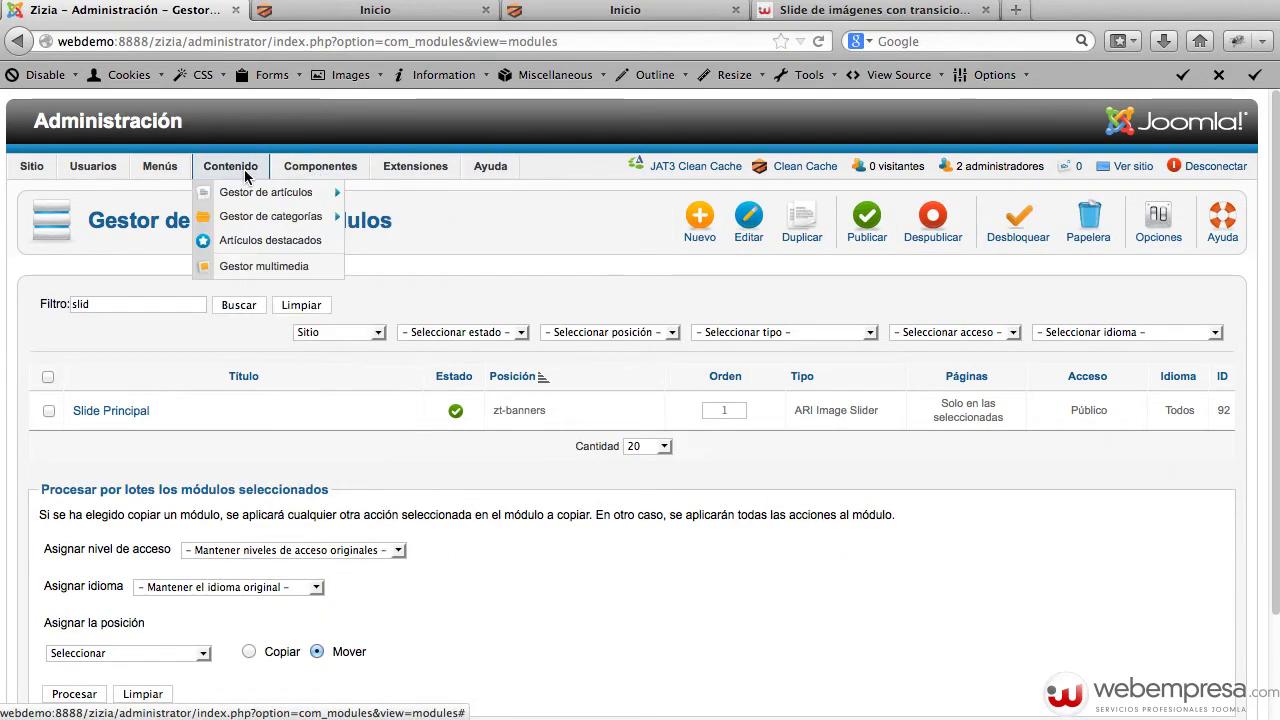
{"action": "left_click", "coordinate": [250, 195]}
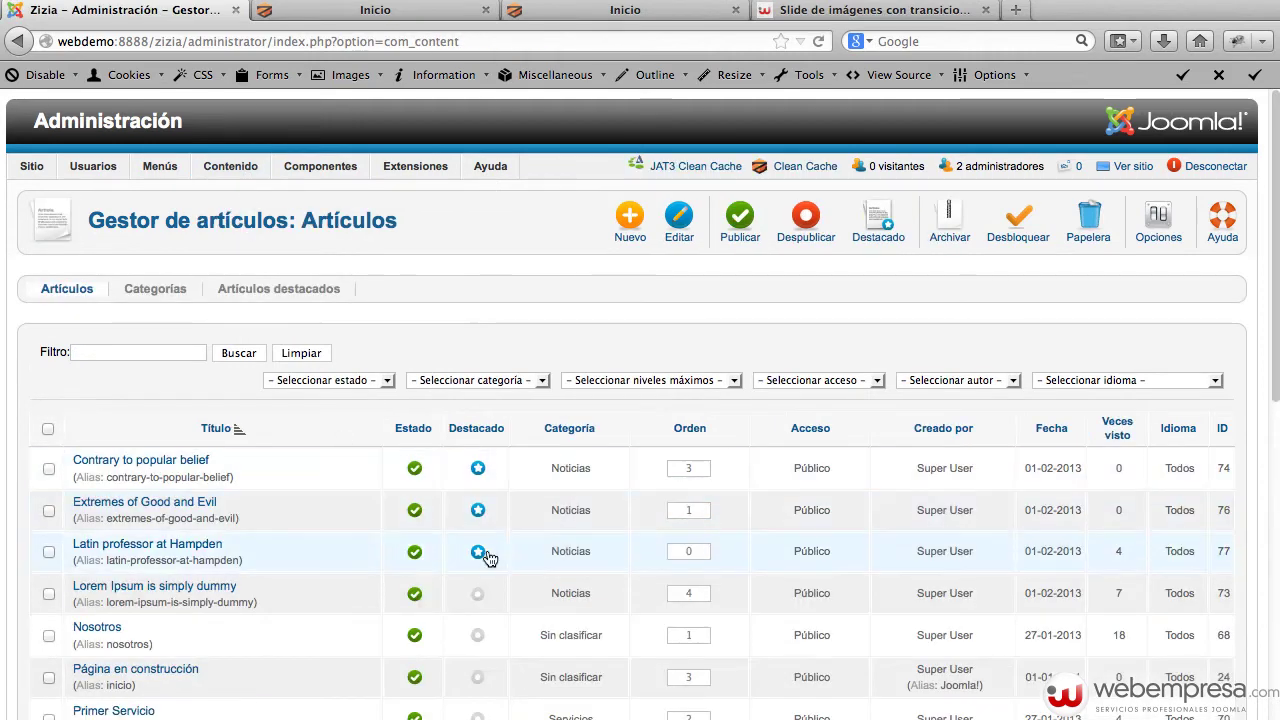
{"action": "left_click", "coordinate": [486, 557]}
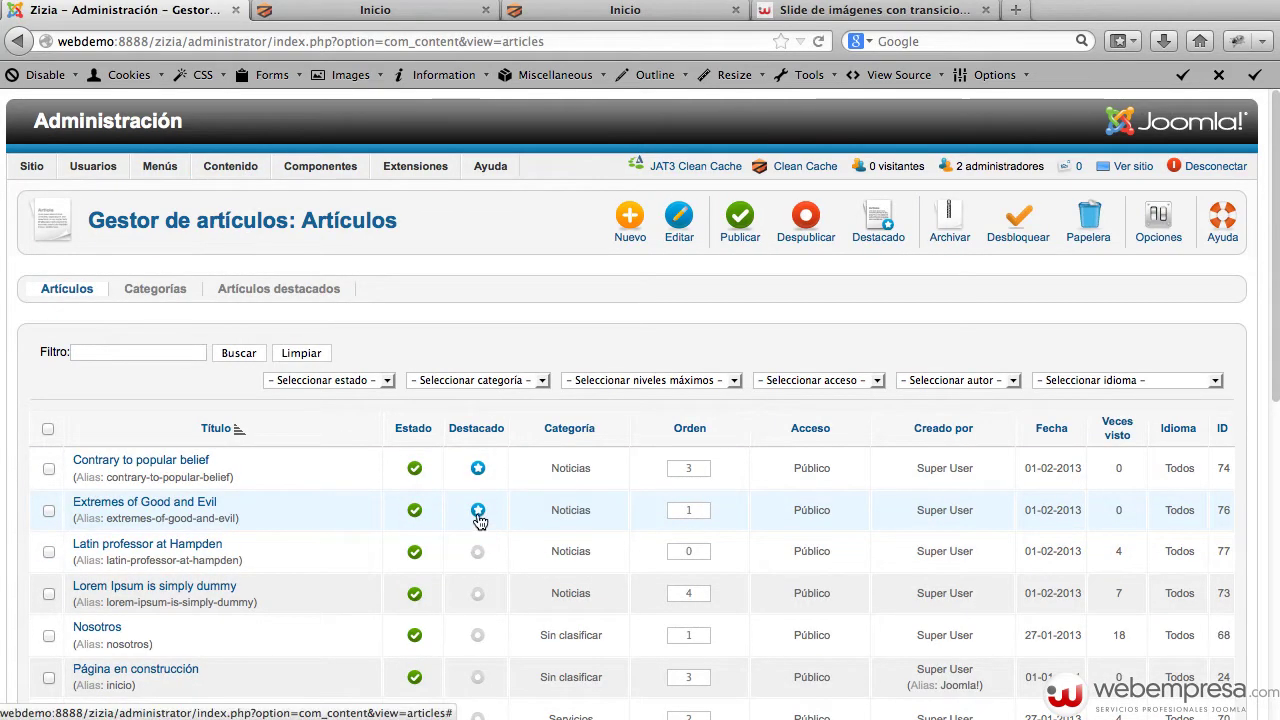
{"action": "left_click", "coordinate": [478, 512]}
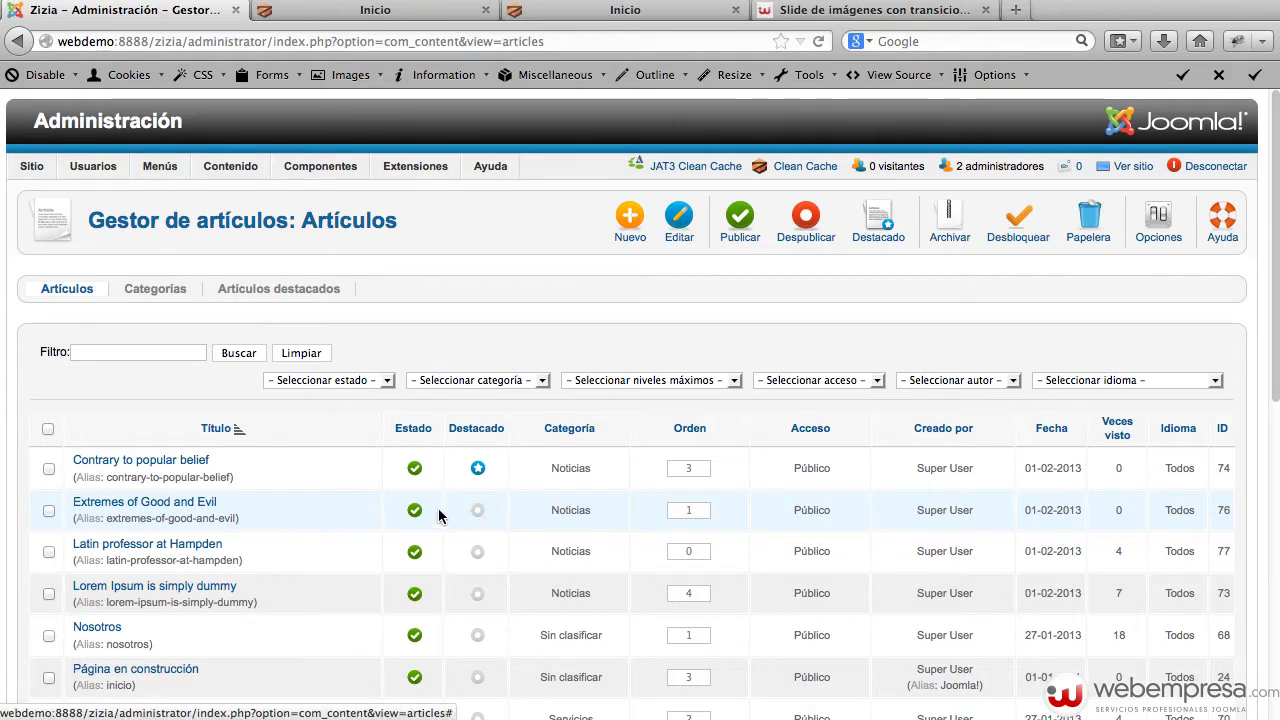
- Reload the public home page and check its featured articles, Servicios submenu and Menú principal module
{"action": "left_click", "coordinate": [357, 12]}
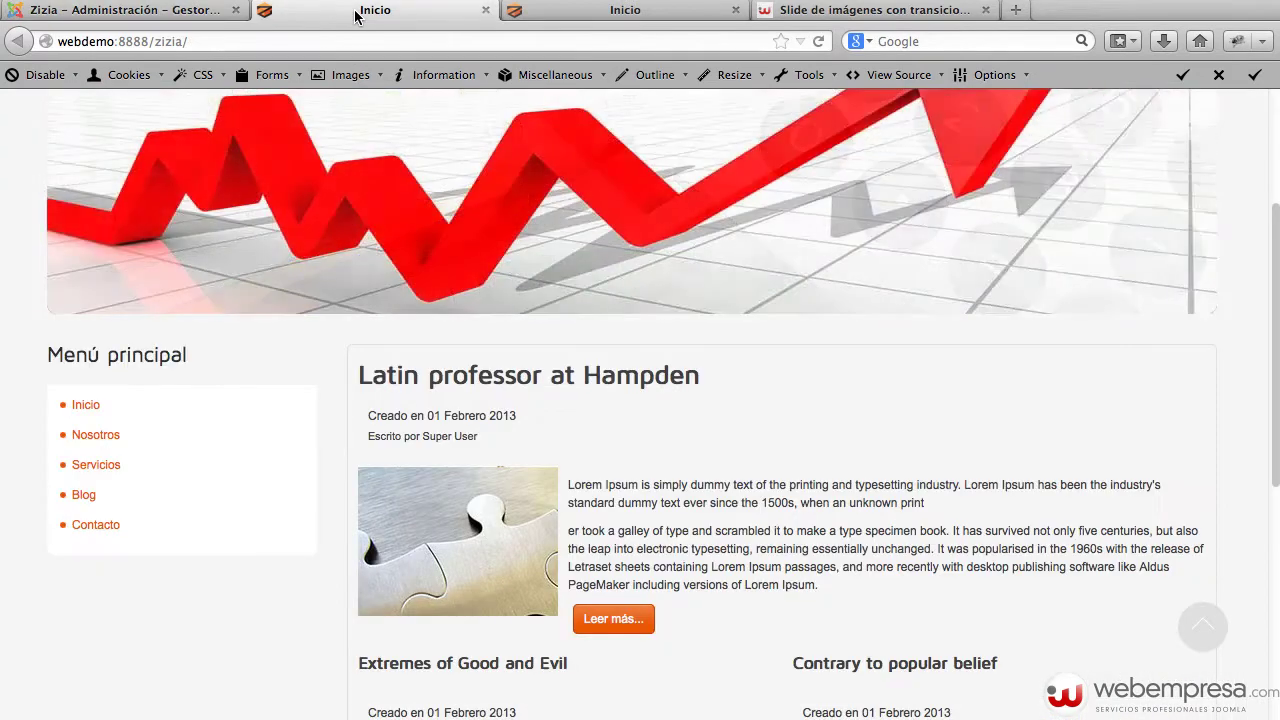
{"action": "key", "text": "super+r"}
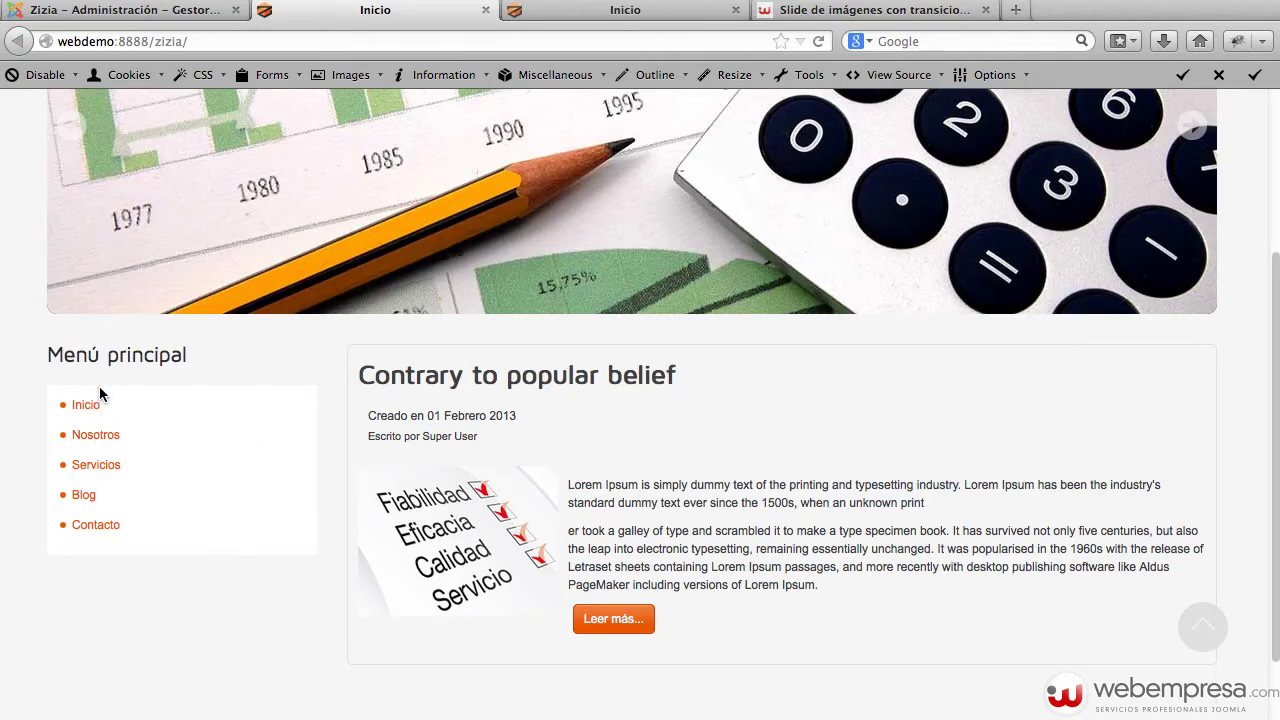
{"action": "scroll", "coordinate": [111, 383], "scroll_direction": "up", "scroll_amount": 5}
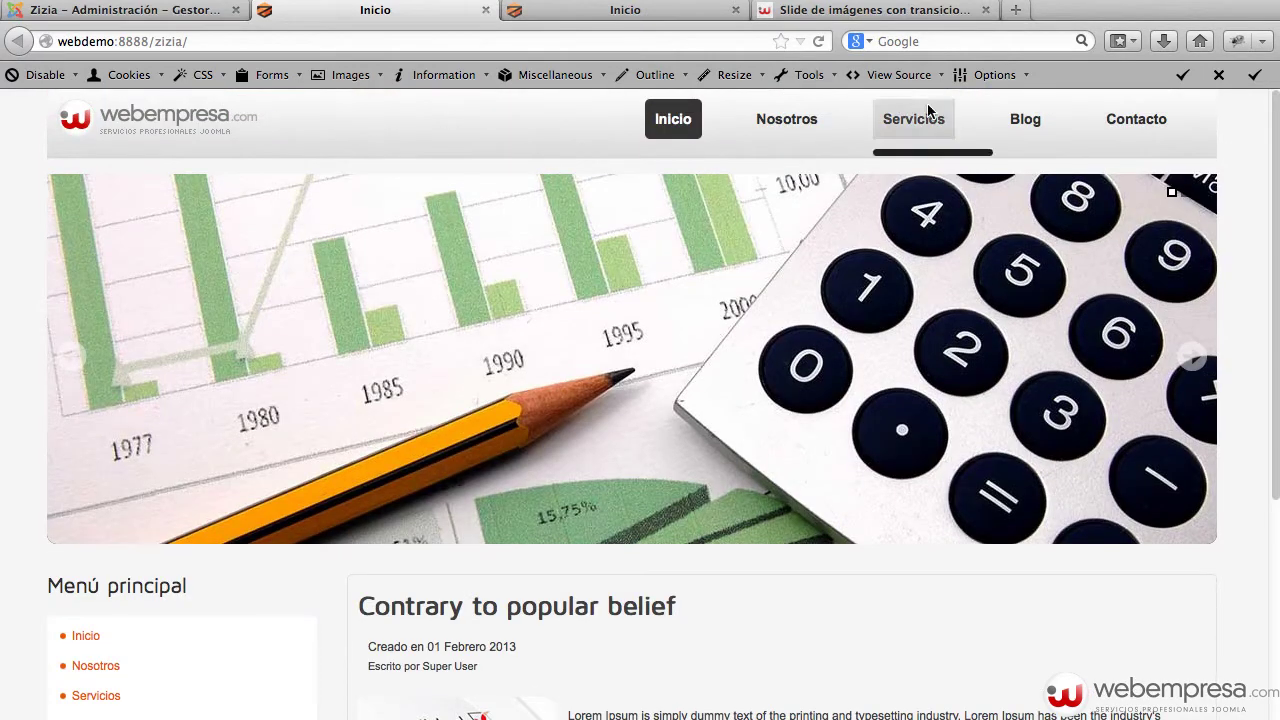
{"action": "mouse_move", "coordinate": [938, 122]}
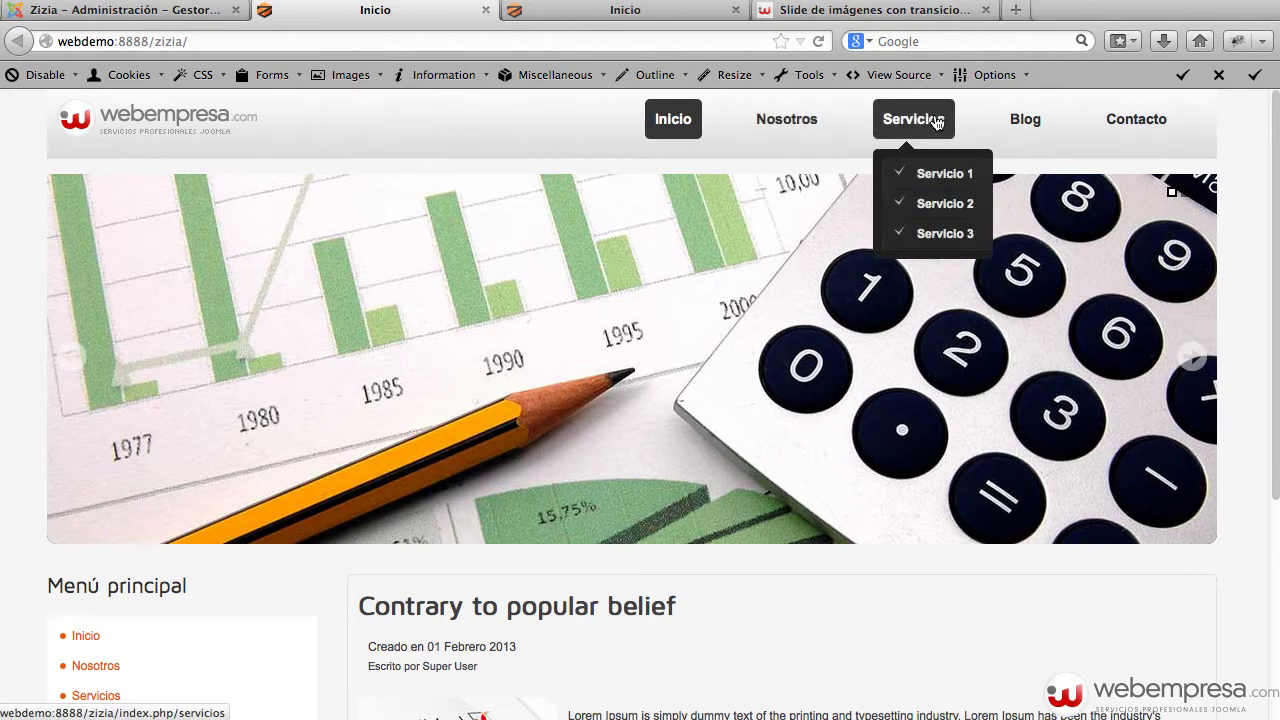
{"action": "scroll", "coordinate": [228, 641], "scroll_direction": "down", "scroll_amount": 2}
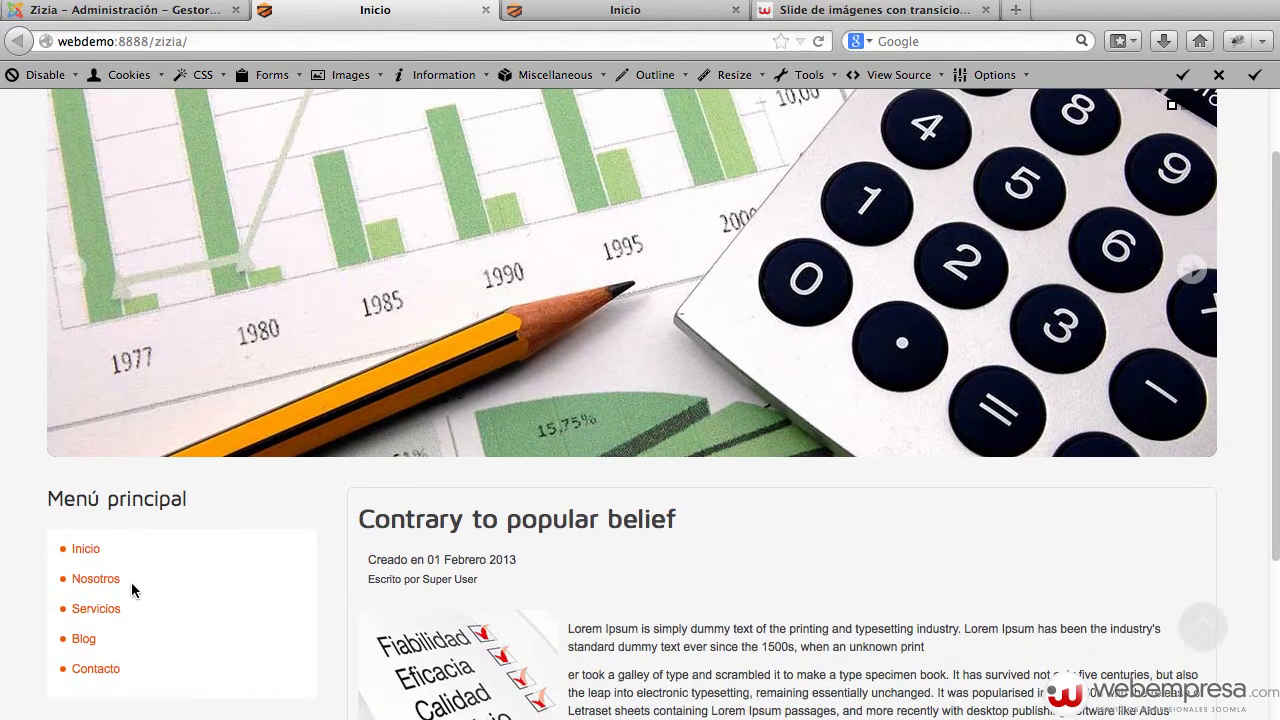
- Filter the administrator's module list by "men" and unpublish the Menú principal module
{"action": "left_click", "coordinate": [172, 12]}
{"action": "mouse_move", "coordinate": [418, 166]}
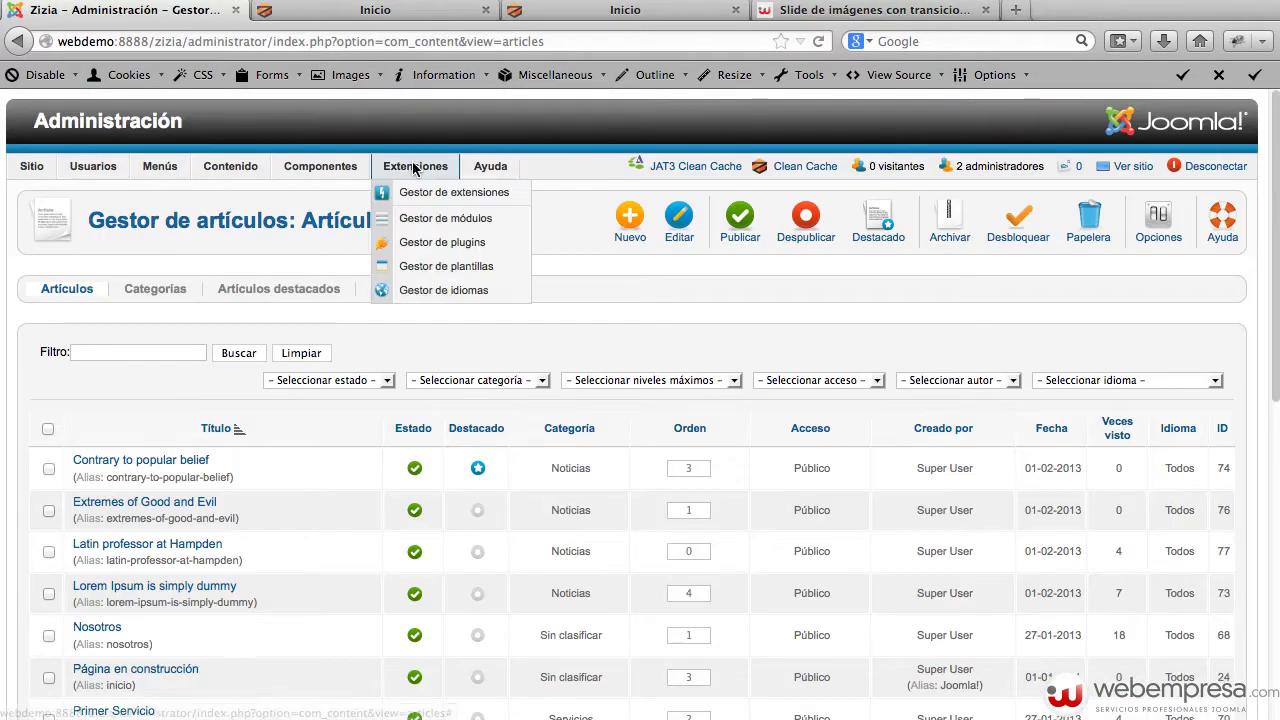
{"action": "left_click", "coordinate": [434, 218]}
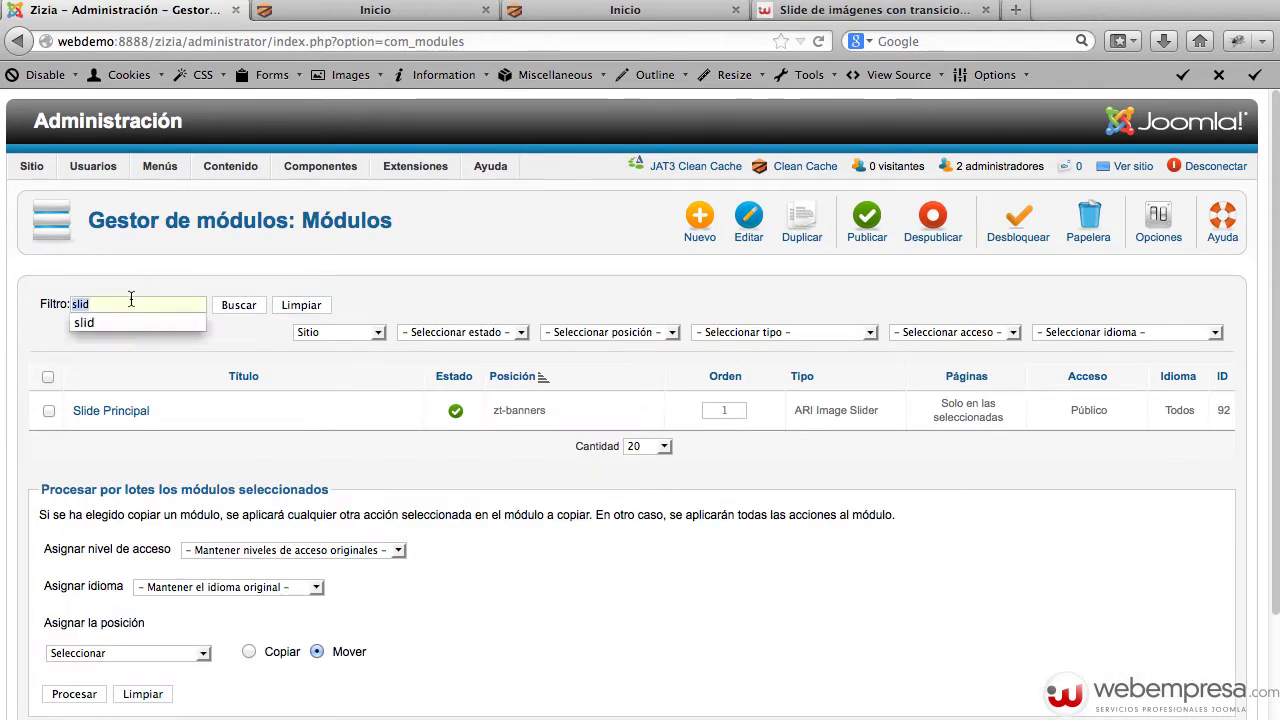
{"action": "type", "text": "men"}
{"action": "key", "text": "Return"}
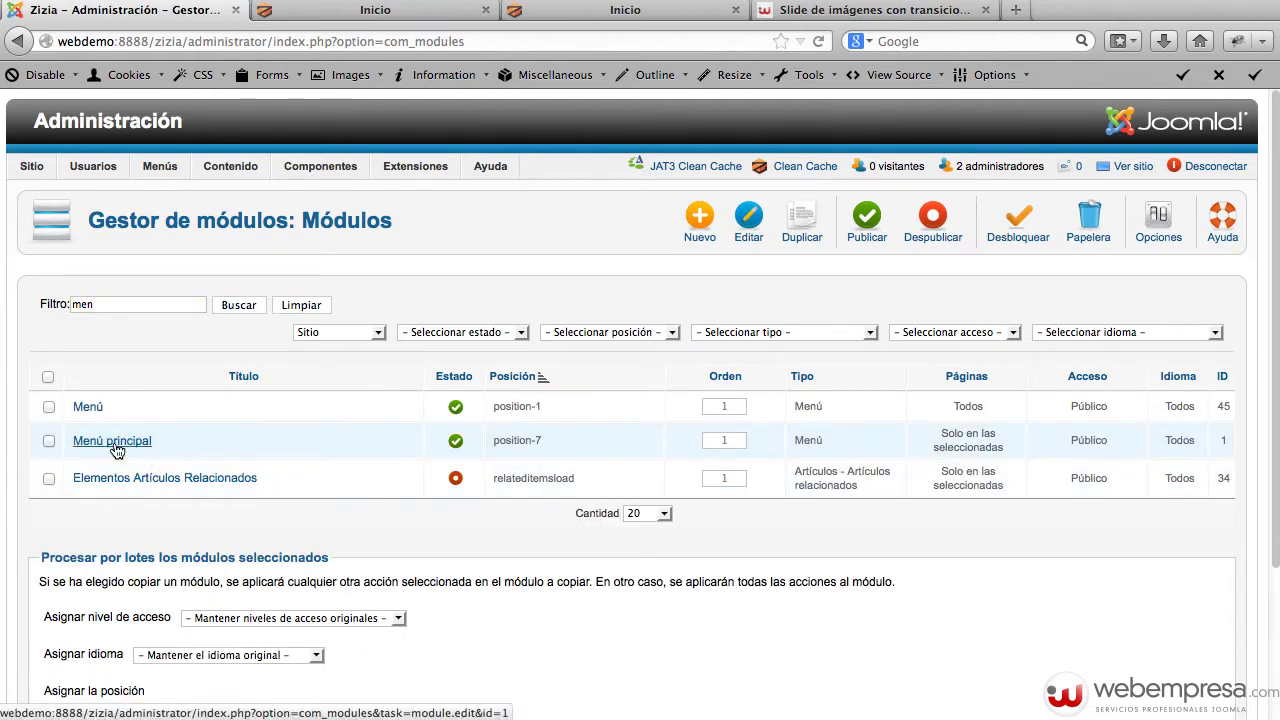
{"action": "left_click", "coordinate": [457, 443]}
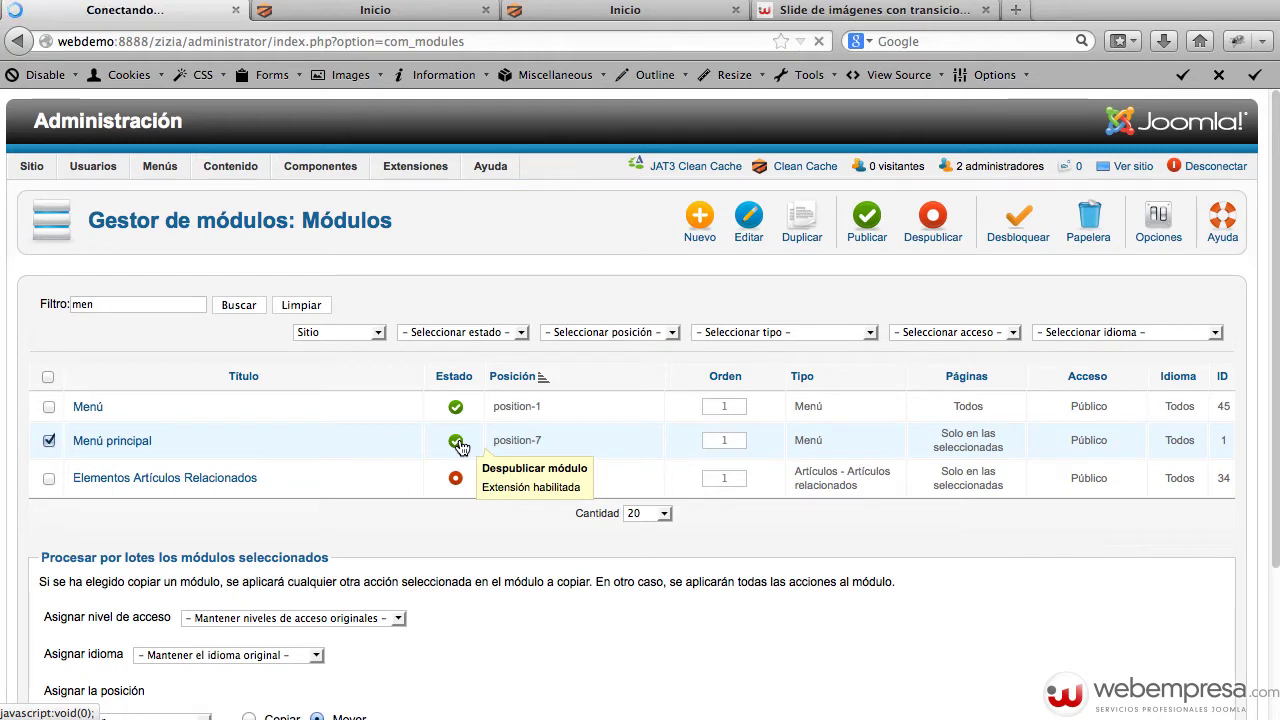
- Reload the public home page and look over its layout without the Menú principal module
{"action": "left_click", "coordinate": [408, 12]}
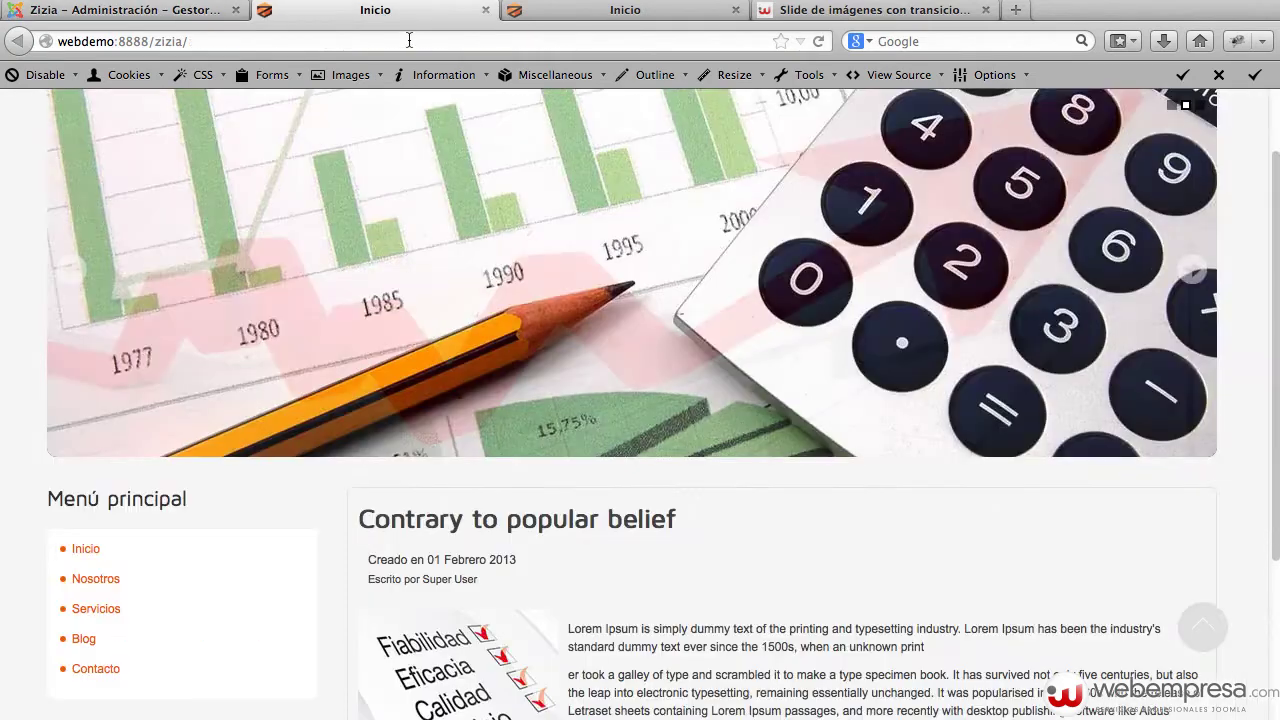
{"action": "key", "text": "super+r"}
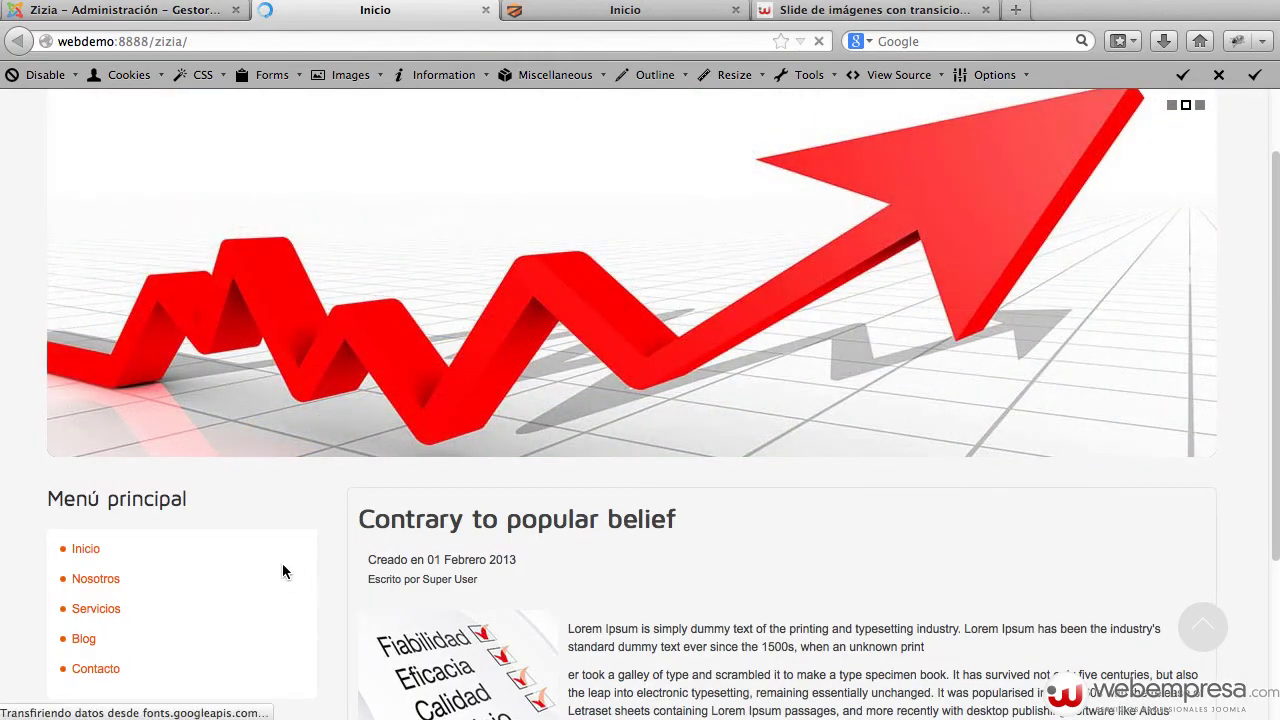
{"action": "scroll", "coordinate": [428, 555], "scroll_direction": "down", "scroll_amount": 2}
{"action": "scroll", "coordinate": [428, 554], "scroll_direction": "down", "scroll_amount": 2}
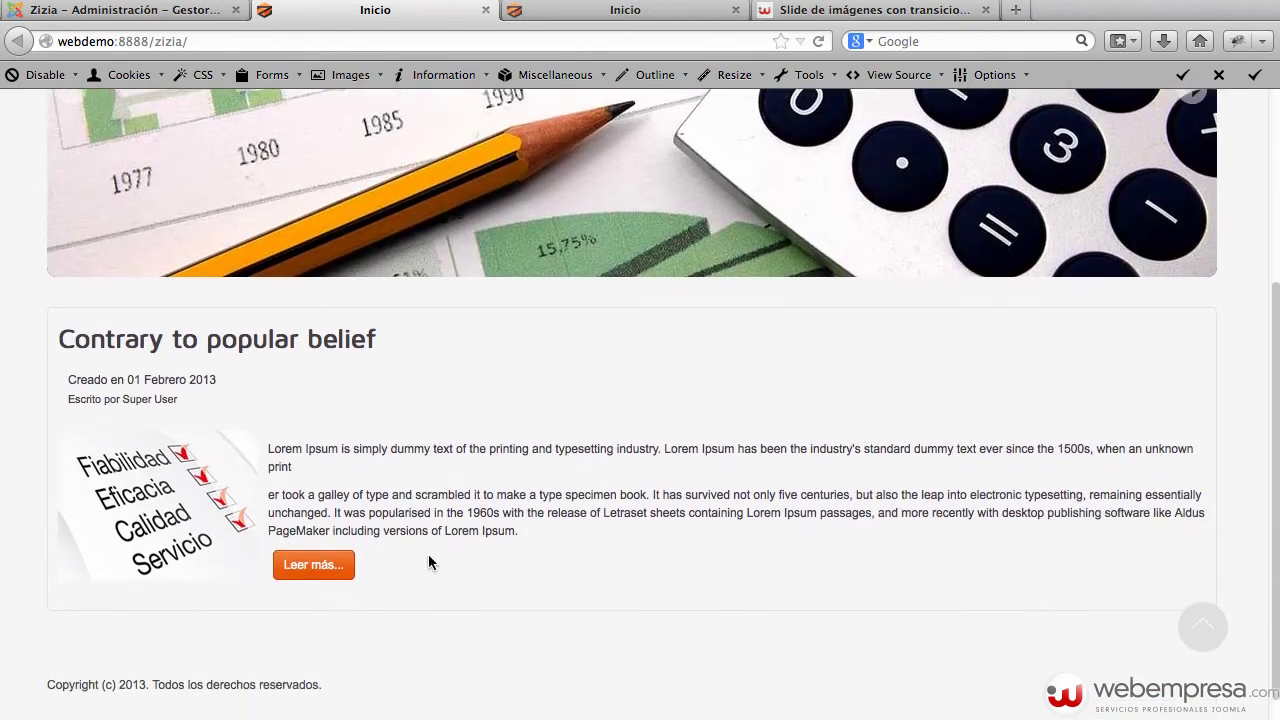
{"action": "scroll", "coordinate": [428, 554], "scroll_direction": "up", "scroll_amount": 4}
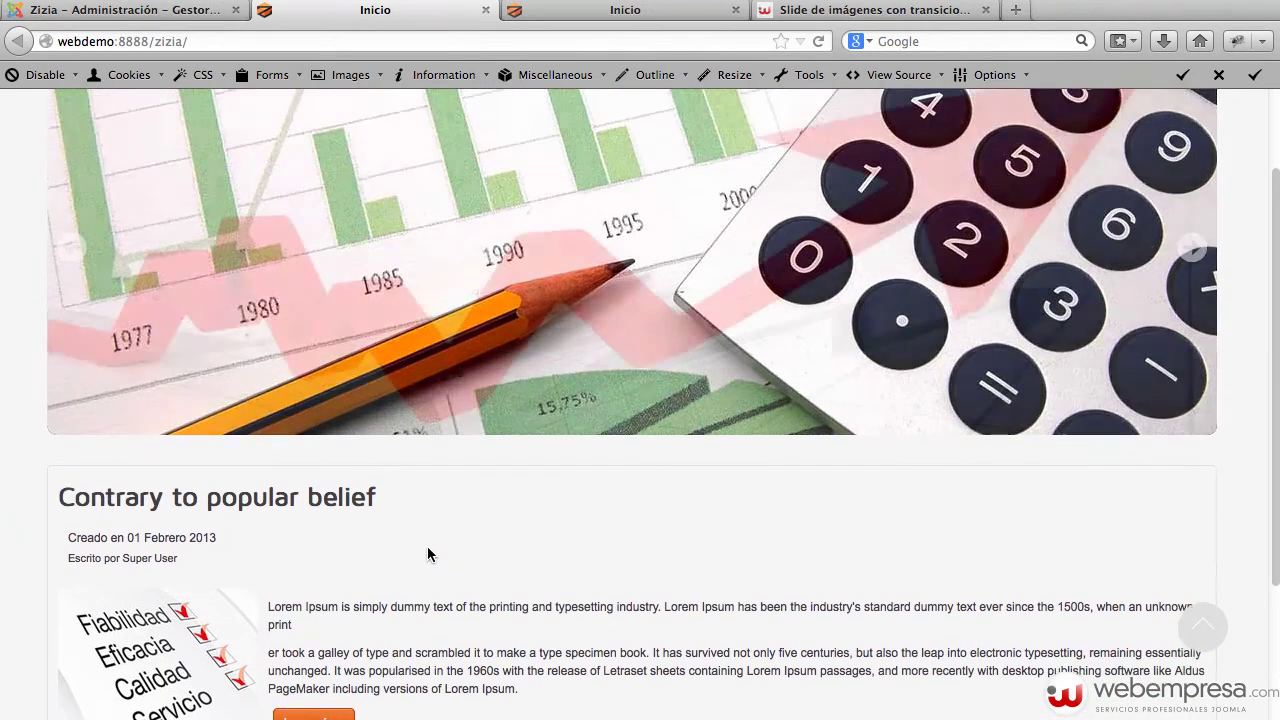
{"action": "scroll", "coordinate": [427, 546], "scroll_direction": "up", "scroll_amount": 2}
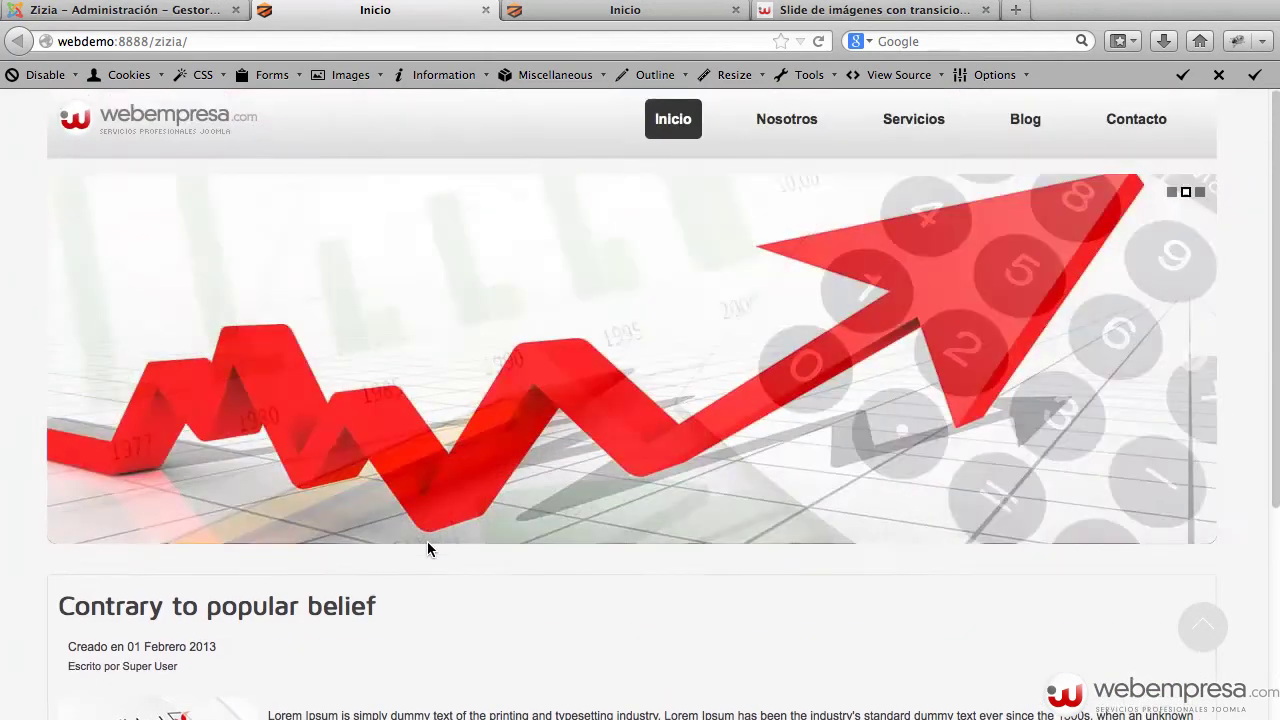
{"action": "scroll", "coordinate": [932, 560], "scroll_direction": "down", "scroll_amount": 2}
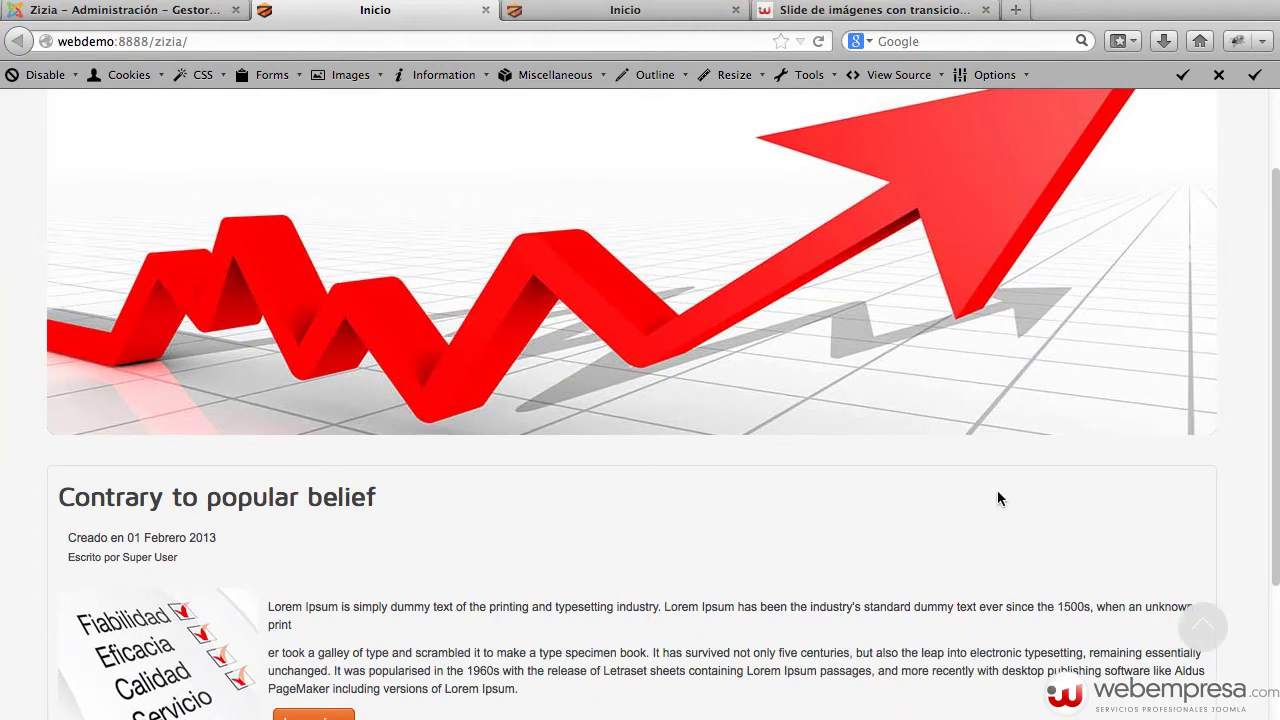
{"action": "scroll", "coordinate": [986, 551], "scroll_direction": "up", "scroll_amount": 2}
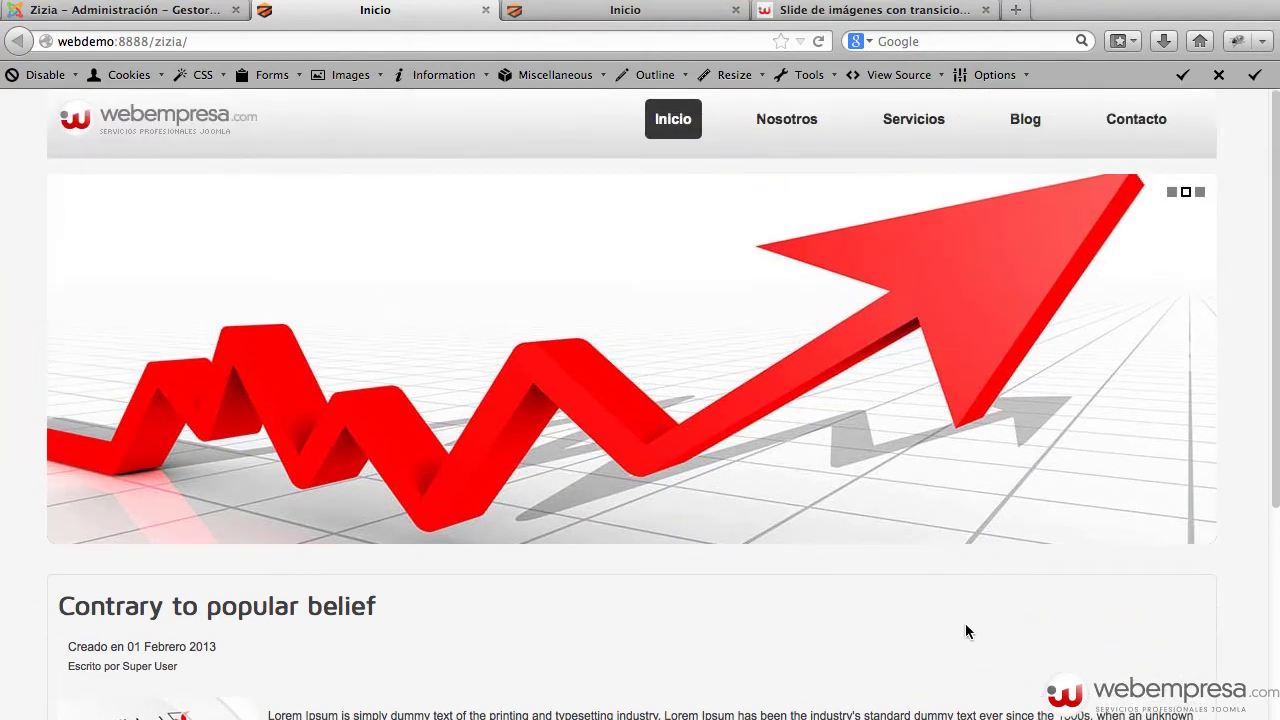
- Return to the administrator's module manager and create a new module of the type Los más populares
{"action": "left_click", "coordinate": [175, 12]}
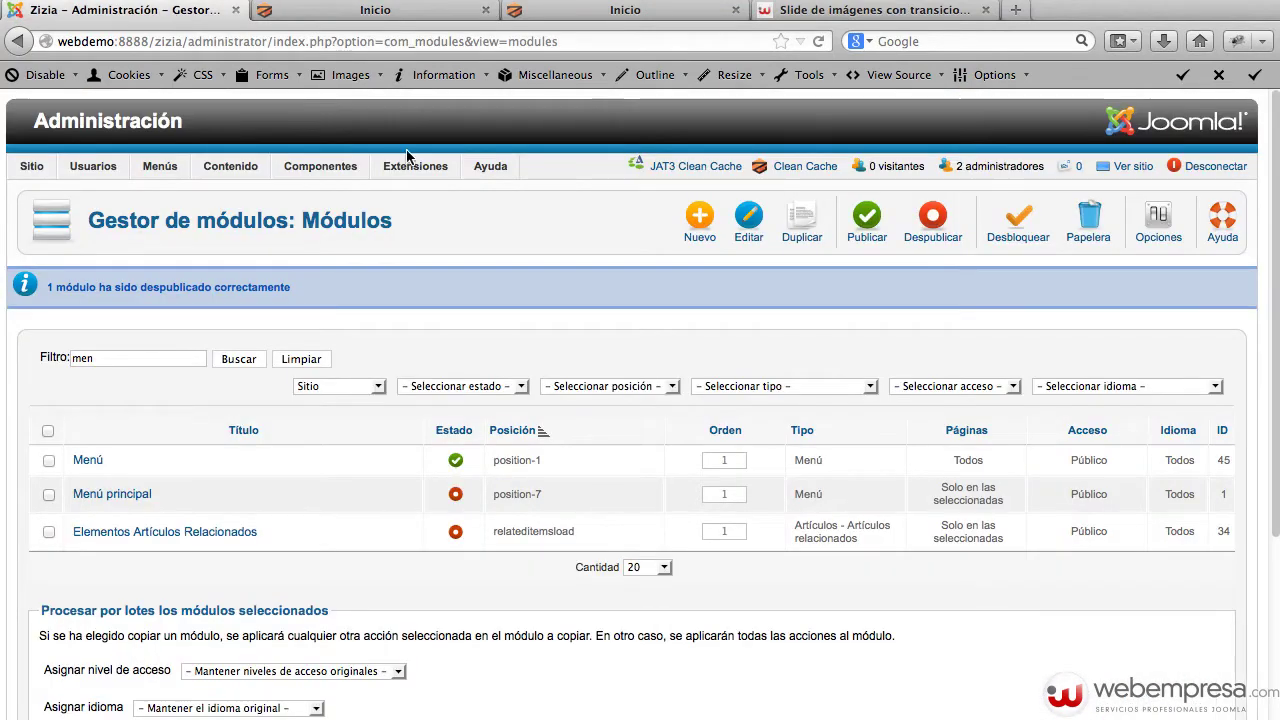
{"action": "mouse_move", "coordinate": [437, 175]}
{"action": "left_click", "coordinate": [440, 222]}
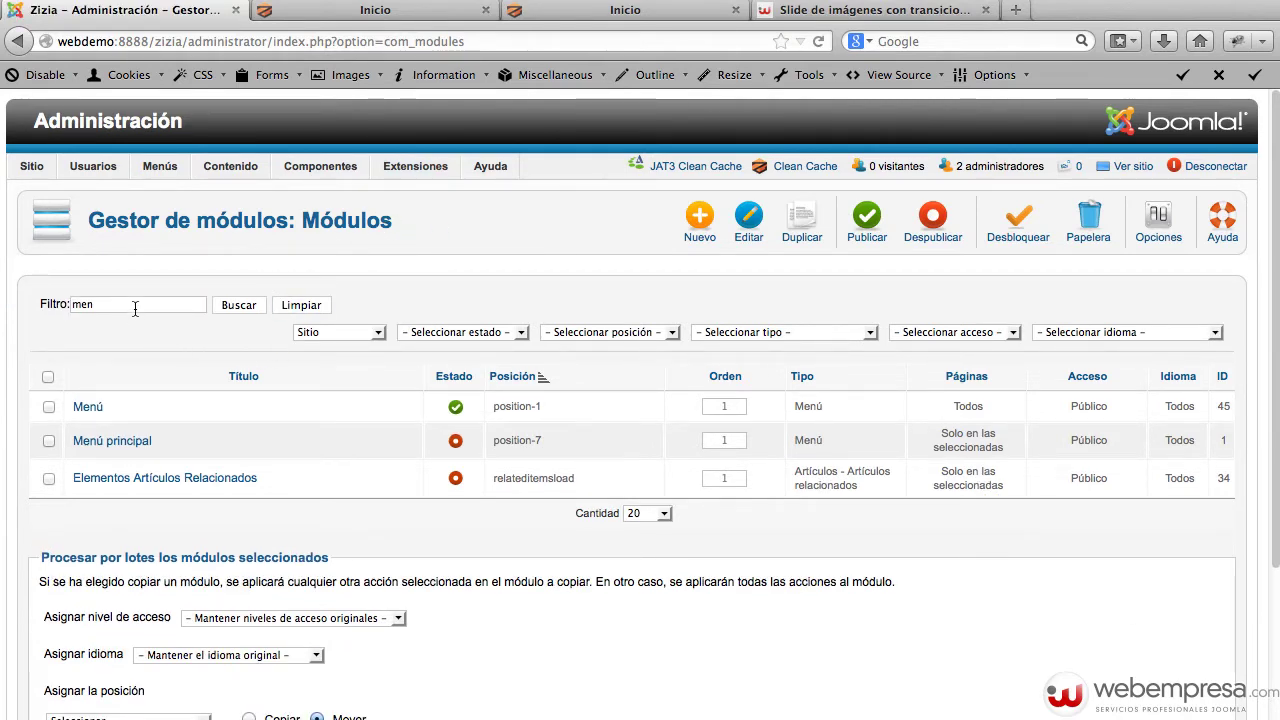
{"action": "double_click", "coordinate": [135, 307]}
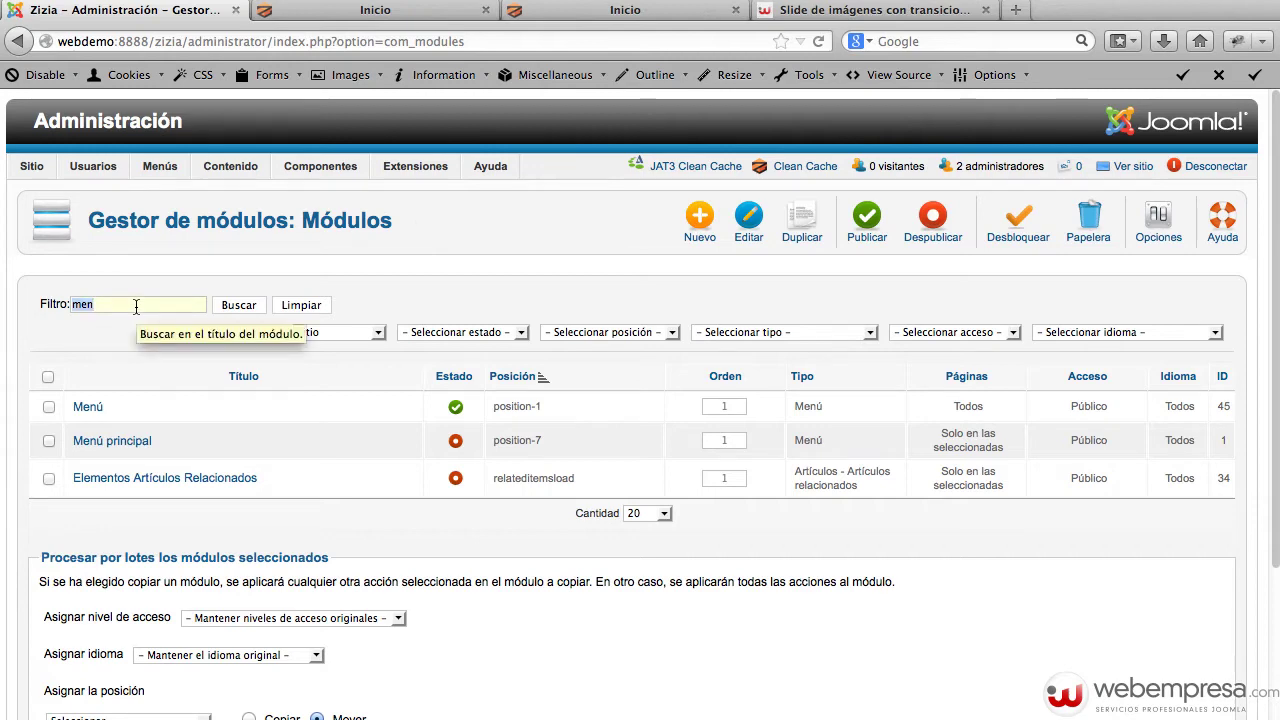
{"action": "key", "text": "Return"}
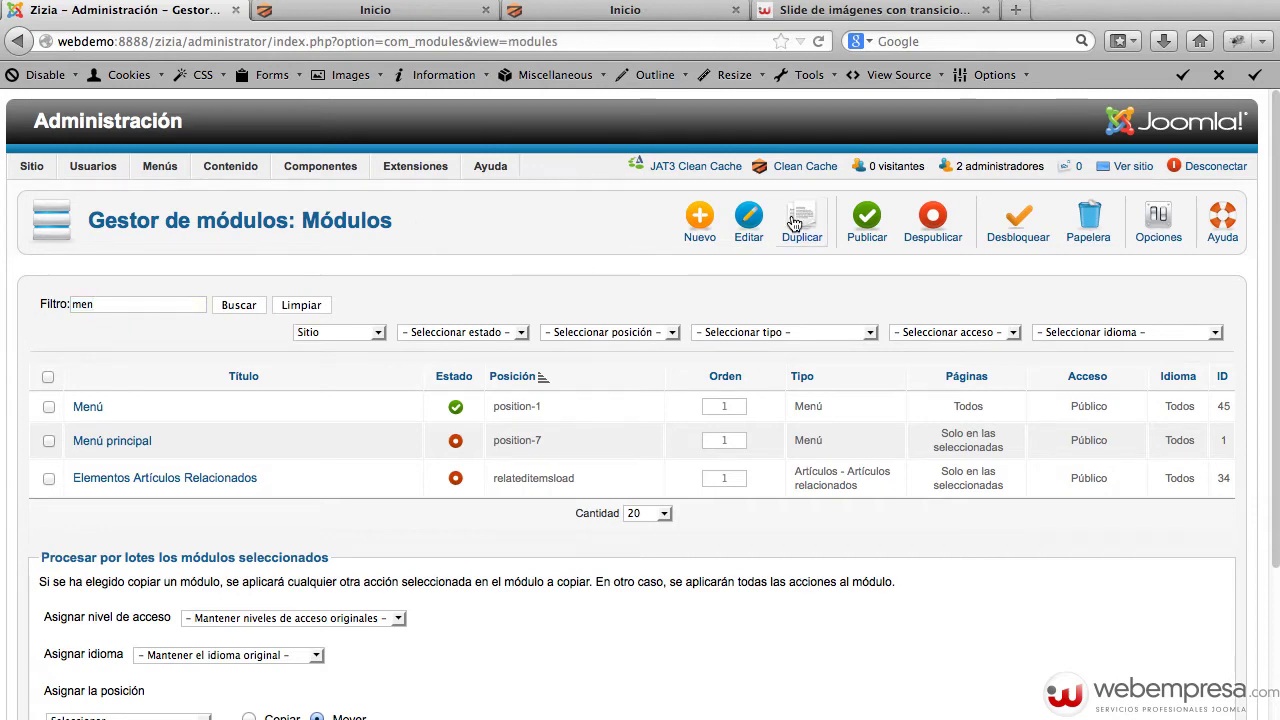
{"action": "left_click", "coordinate": [703, 225]}
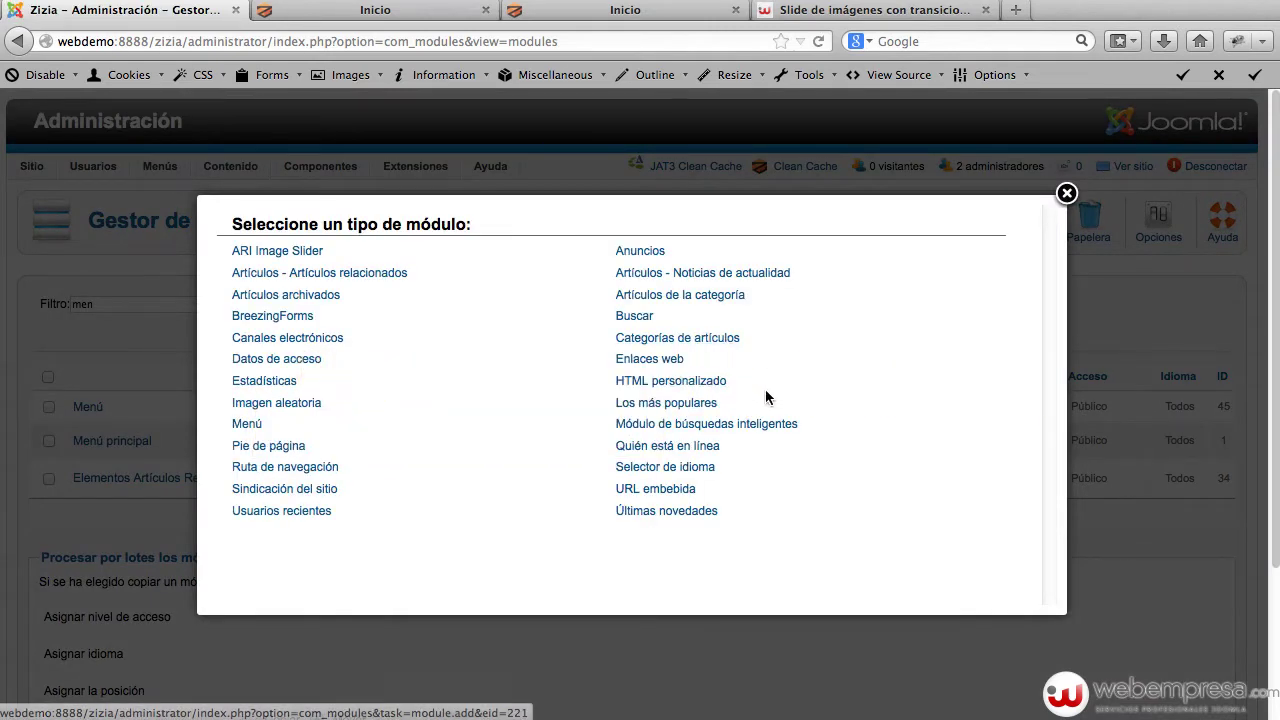
{"action": "left_click", "coordinate": [700, 405]}
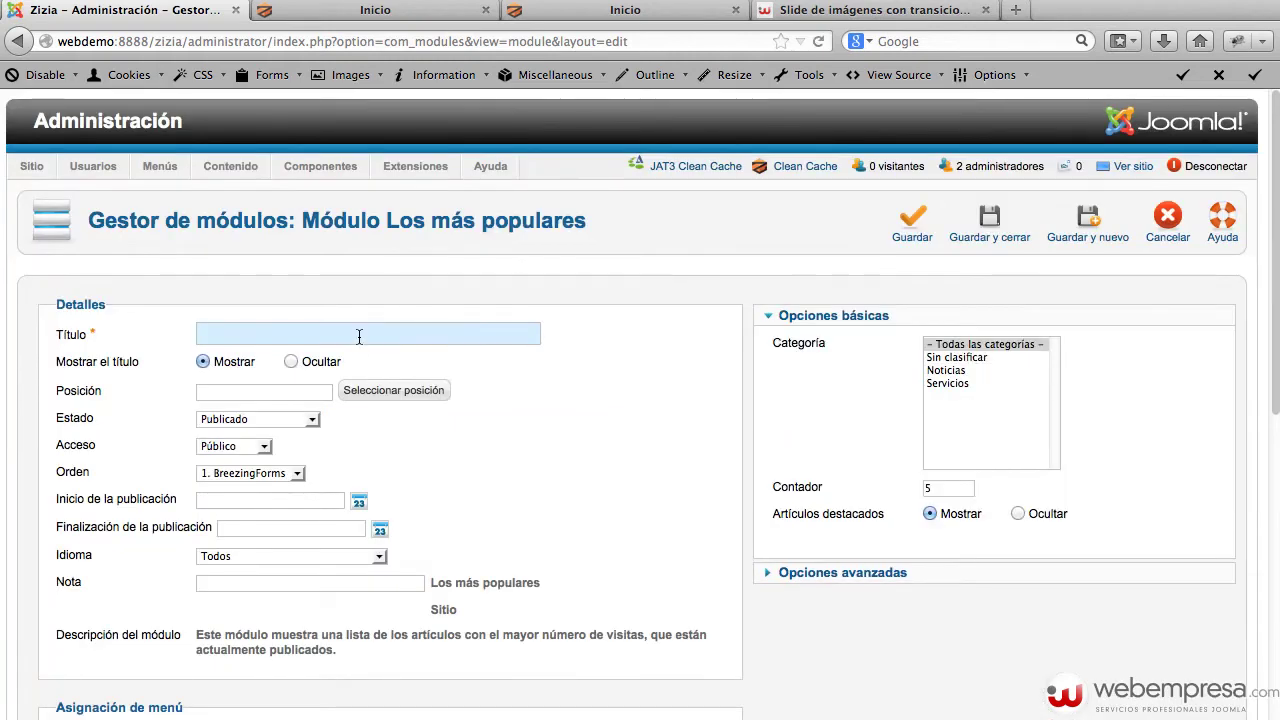
- Title the new module Recientes and restrict its category to Noticias
{"action": "type", "text": "Rec"}
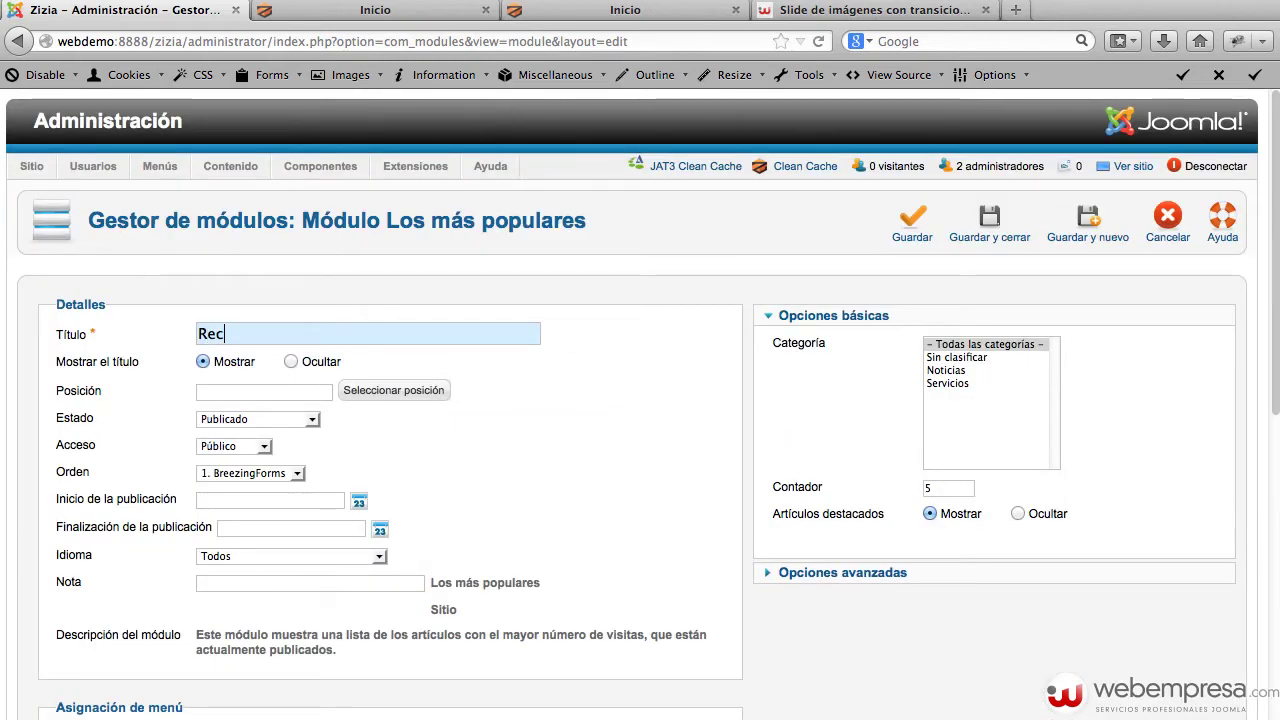
{"action": "type", "text": "ientes"}
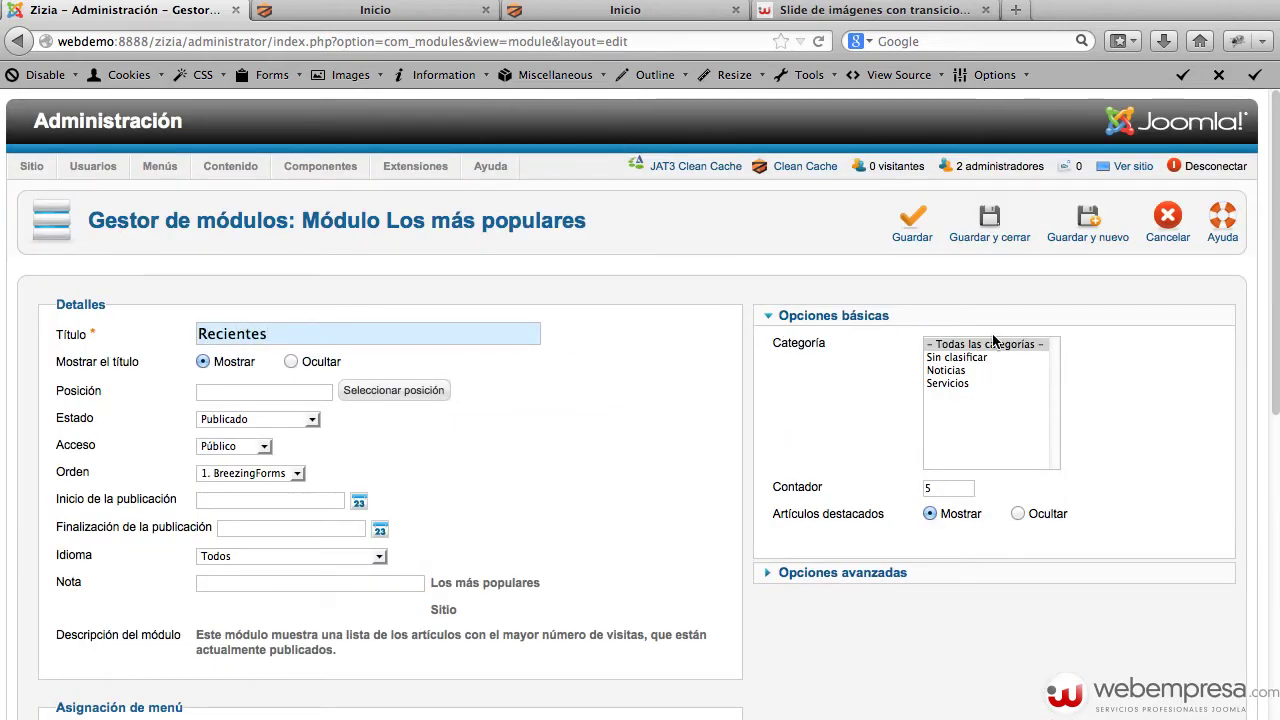
{"action": "left_click", "coordinate": [992, 375]}
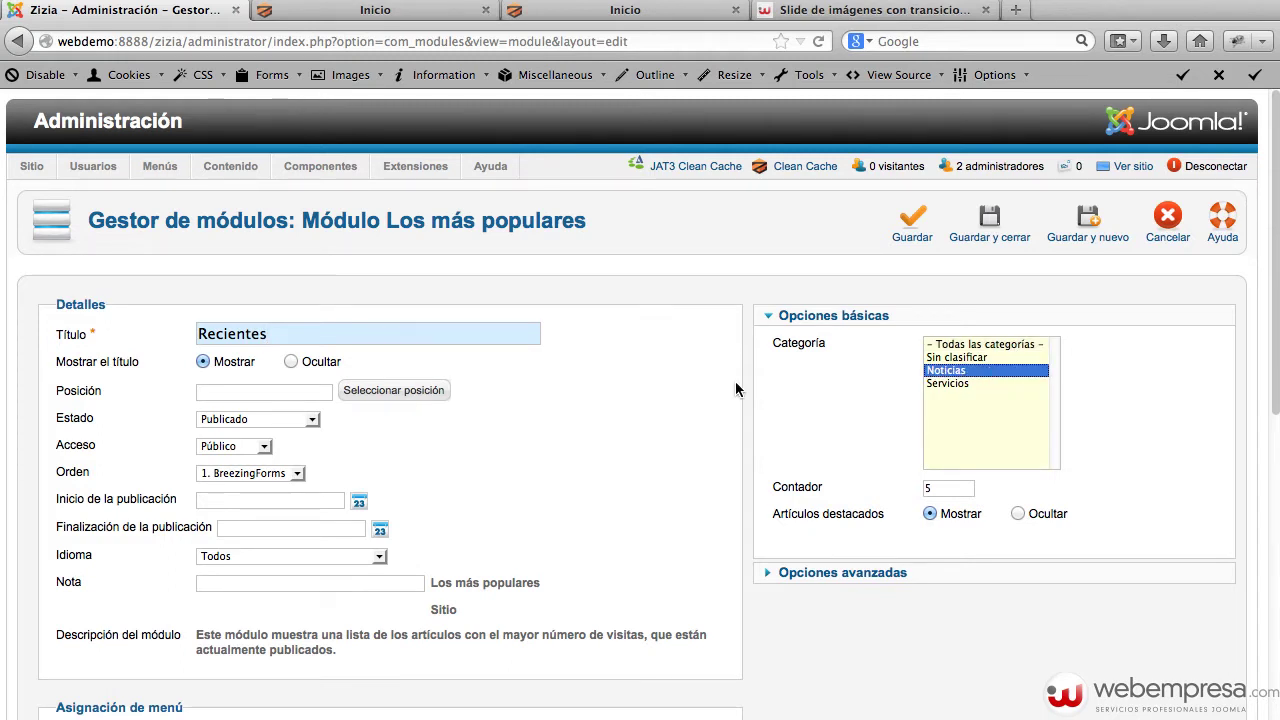
- Check the template's position map on the public site and set the Recientes module's position to position-5
{"action": "scroll", "coordinate": [736, 389], "scroll_direction": "down", "scroll_amount": 1}
{"action": "left_click", "coordinate": [271, 332]}
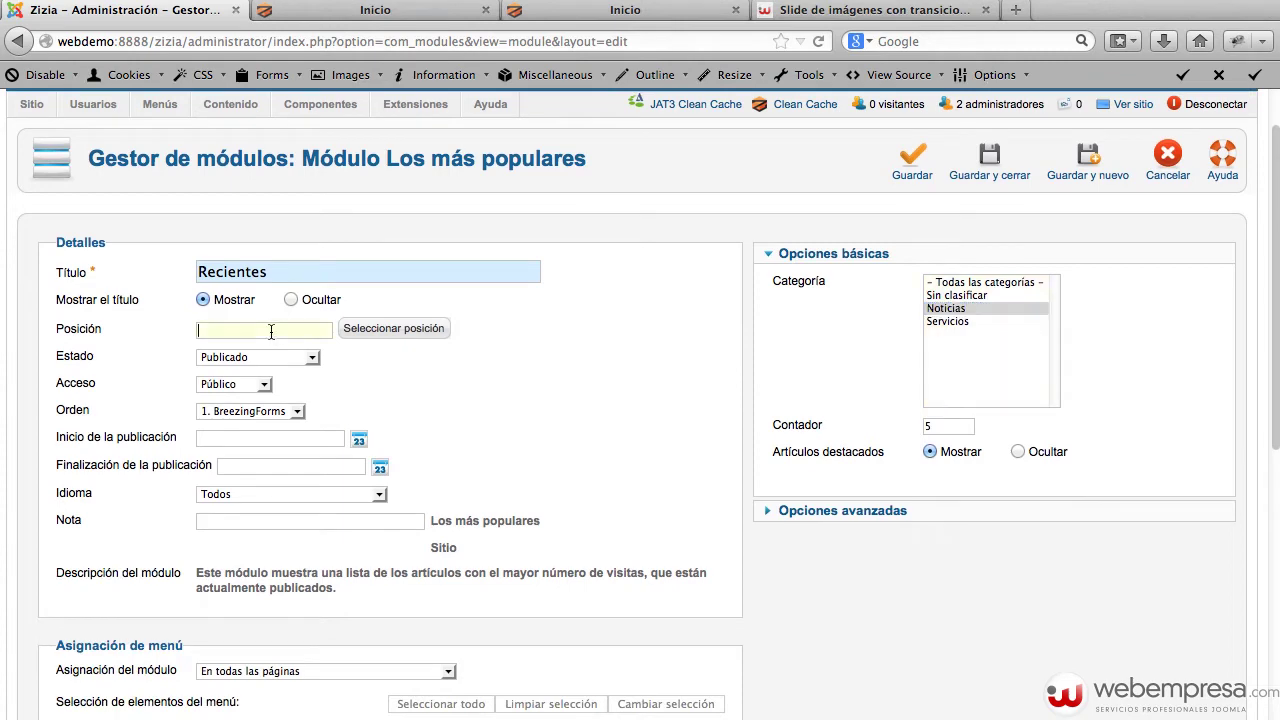
{"action": "left_click", "coordinate": [615, 10]}
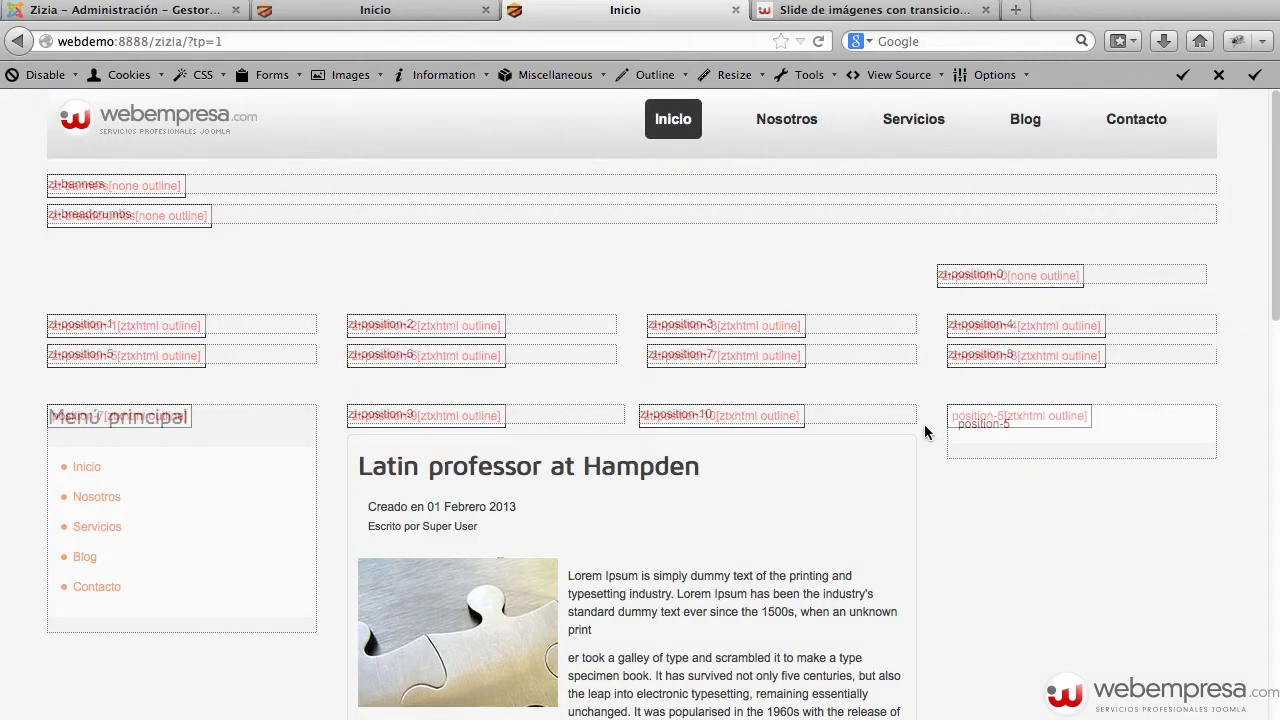
{"action": "left_click", "coordinate": [200, 15]}
{"action": "type", "text": "po"}
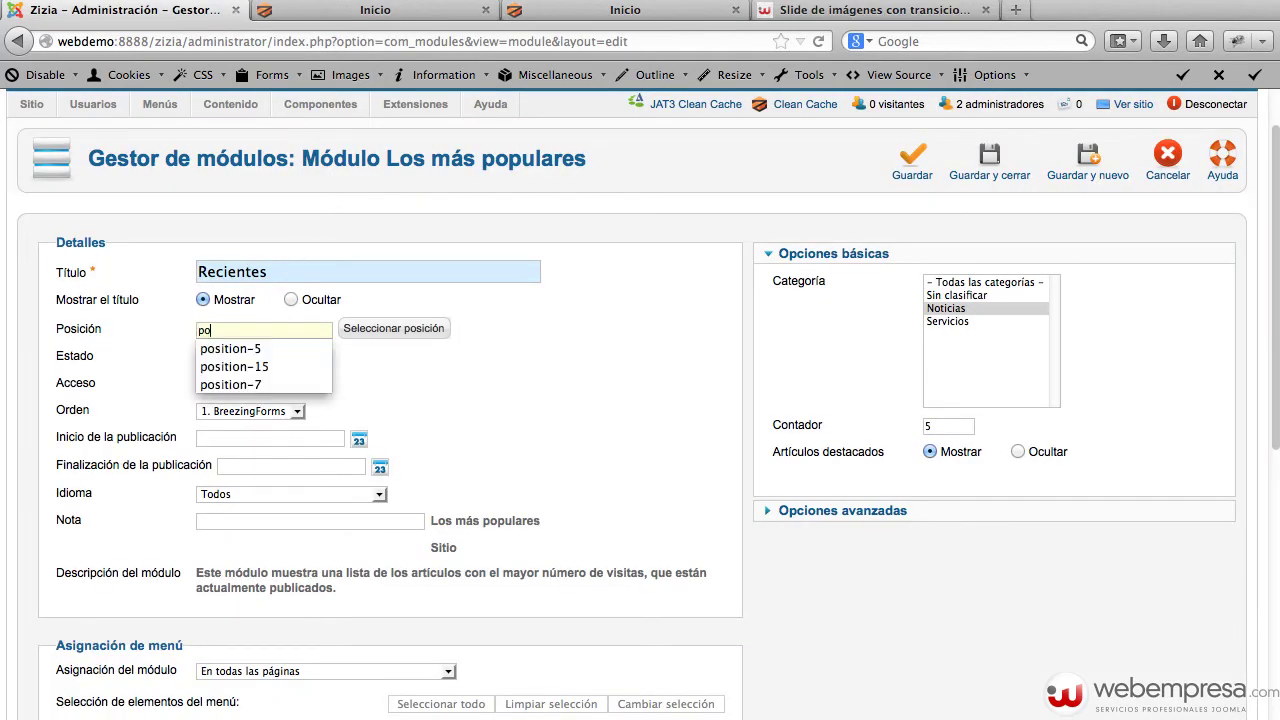
{"action": "key", "text": "Down"}
{"action": "key", "text": "Tab"}
{"action": "scroll", "coordinate": [496, 429], "scroll_direction": "down", "scroll_amount": 3}
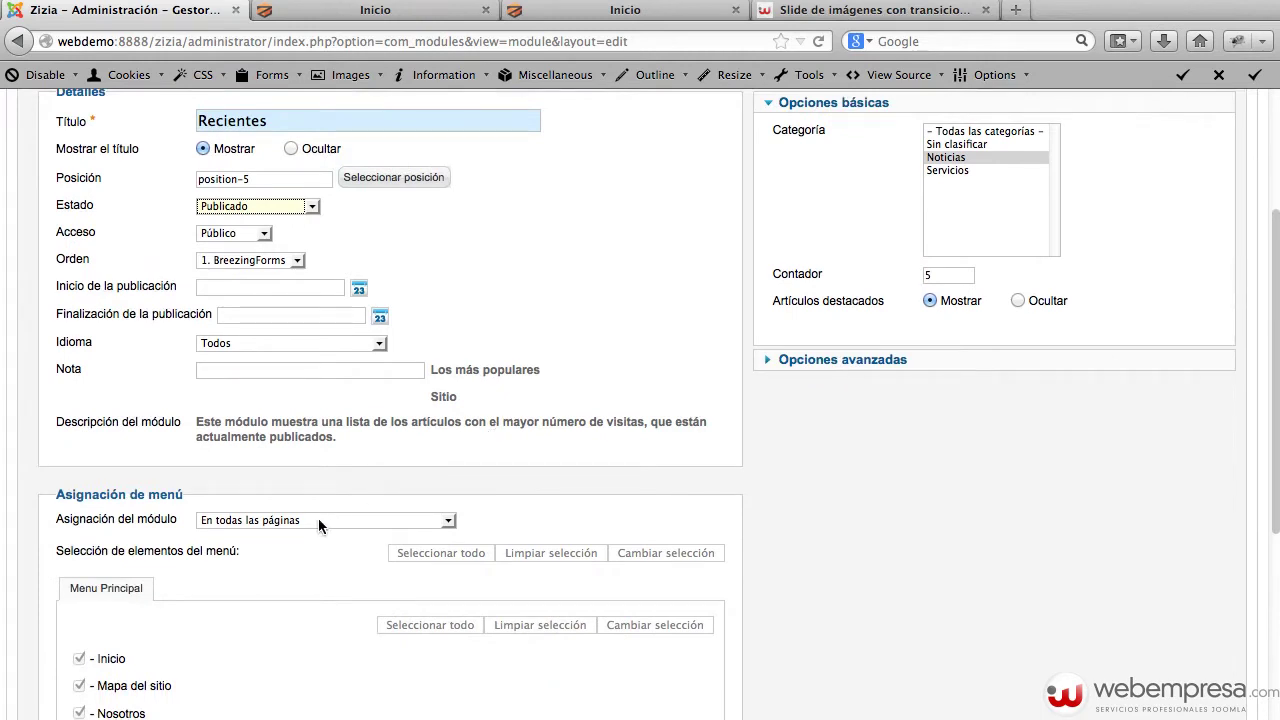
- Look over the public home page and its menu entries to decide which pages show the Recientes module
{"action": "left_click", "coordinate": [318, 525]}
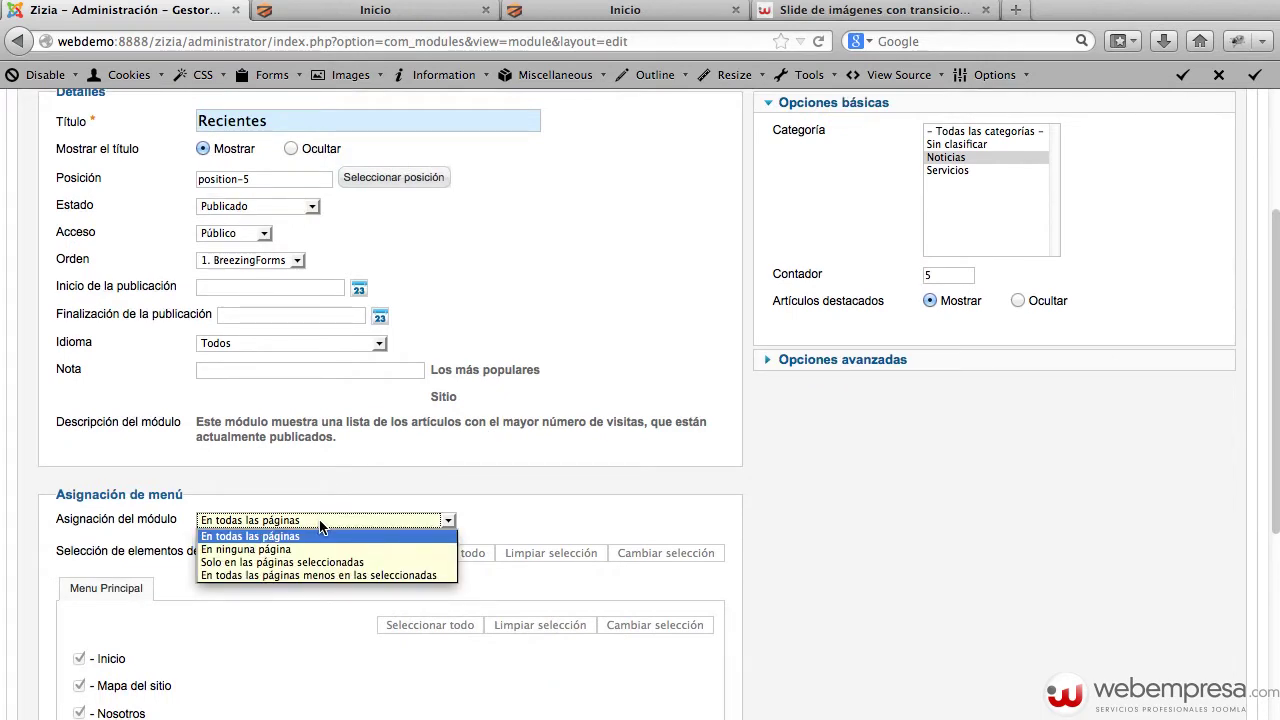
{"action": "left_click", "coordinate": [363, 8]}
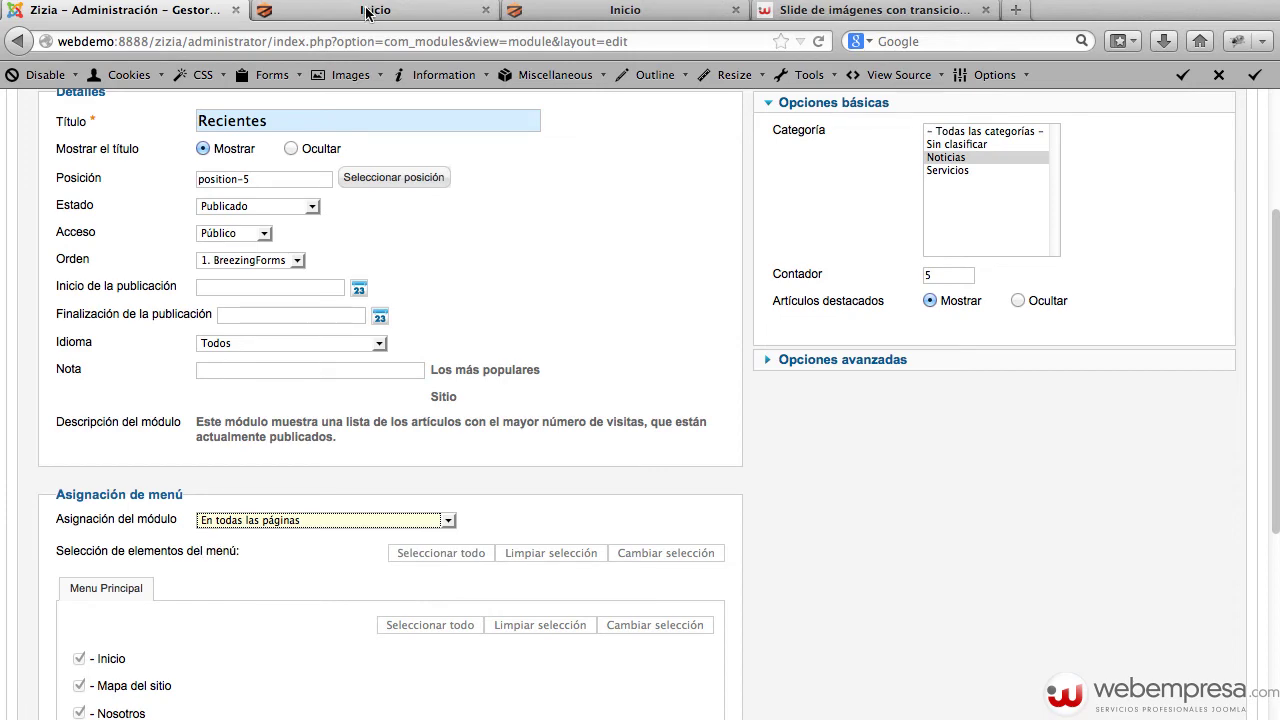
{"action": "left_click", "coordinate": [367, 10]}
{"action": "scroll", "coordinate": [797, 265], "scroll_direction": "up", "scroll_amount": 5}
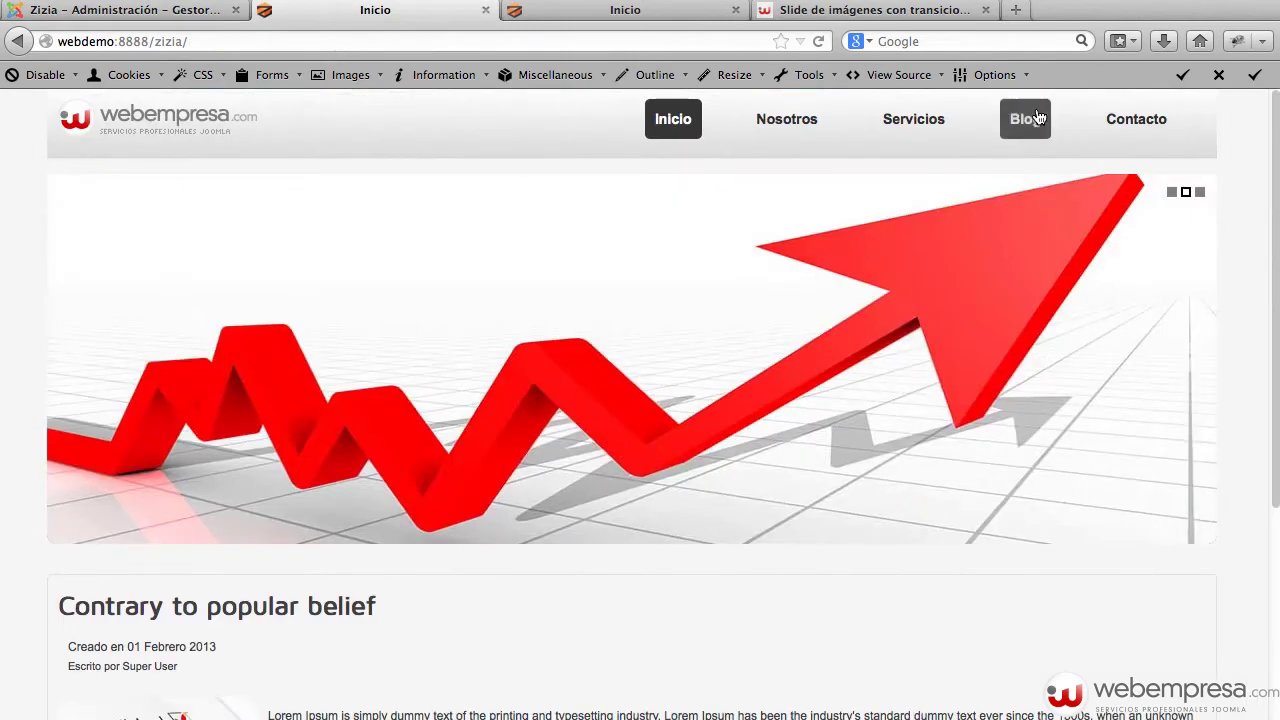
{"action": "scroll", "coordinate": [936, 214], "scroll_direction": "down", "scroll_amount": 3}
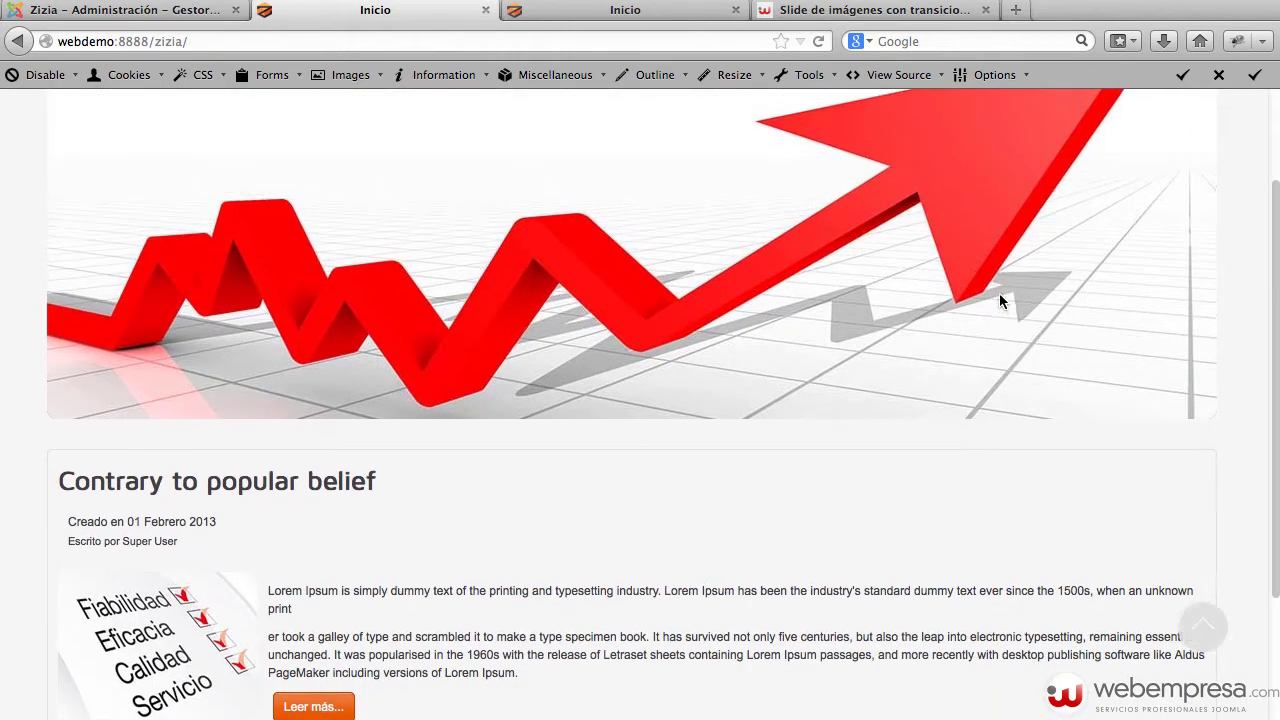
{"action": "scroll", "coordinate": [999, 297], "scroll_direction": "up", "scroll_amount": 3}
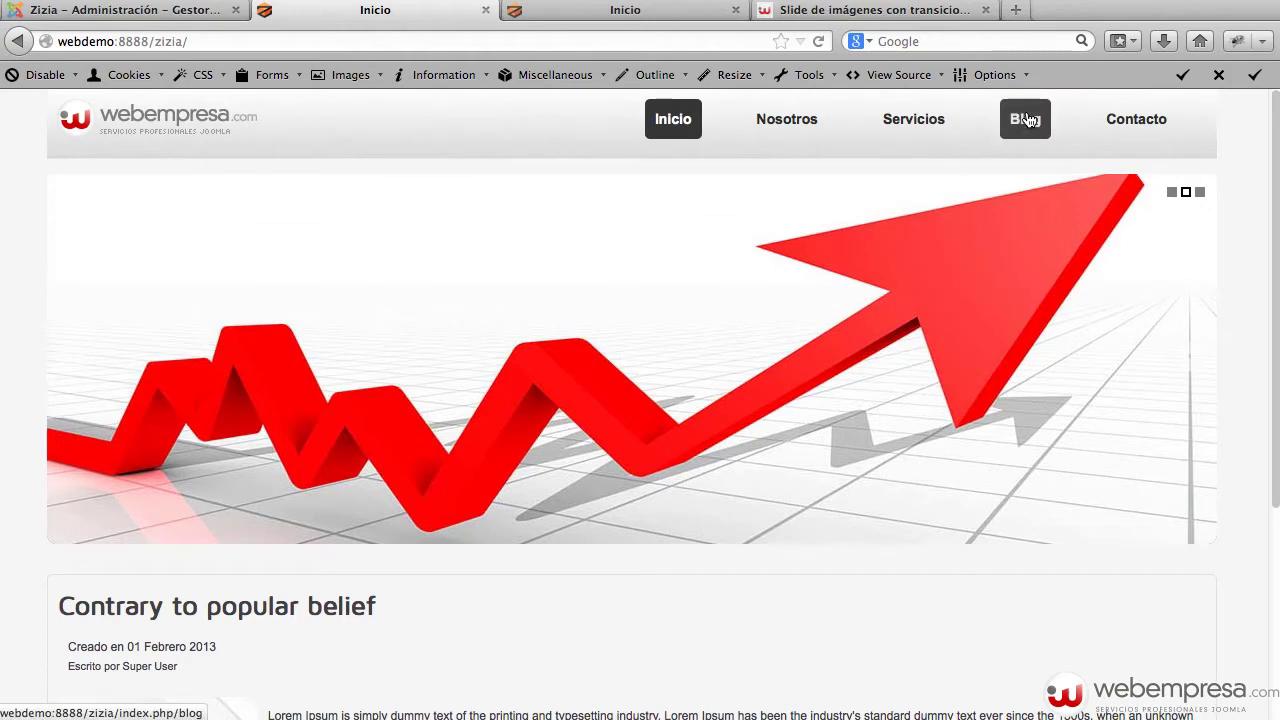
{"action": "left_click", "coordinate": [160, 10]}
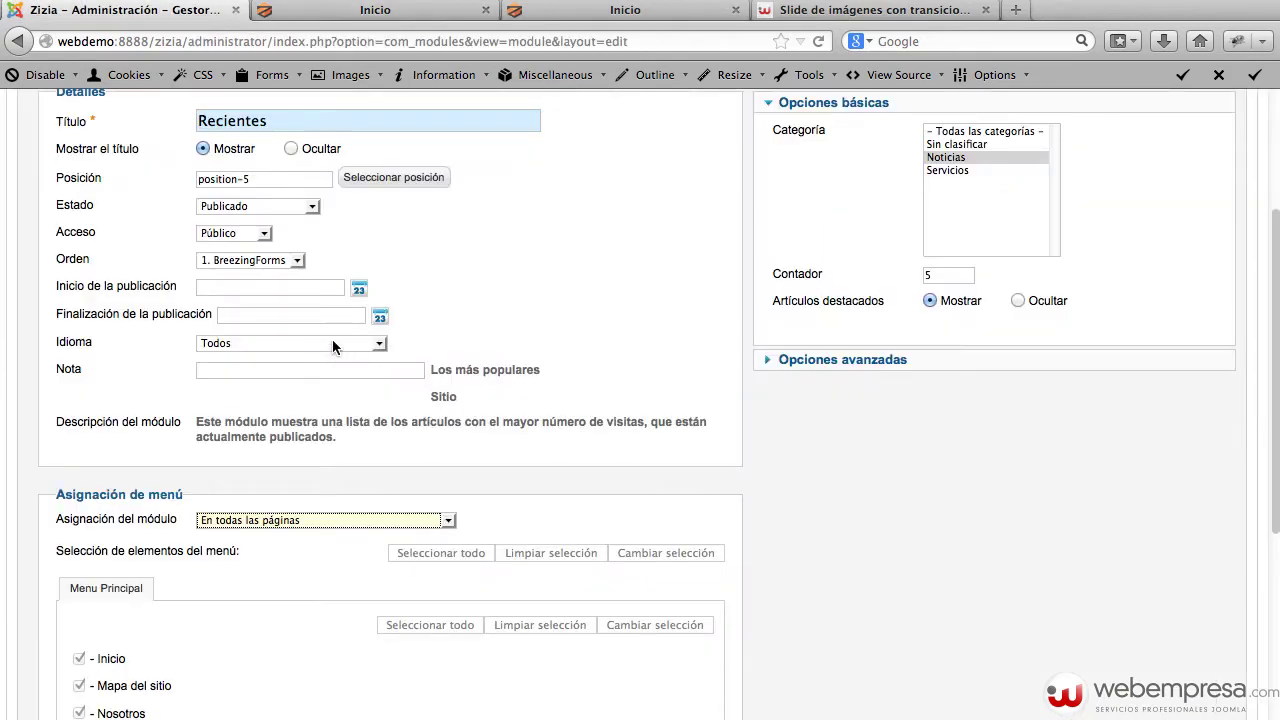
- Assign the Recientes module to all pages except Blog, and save the module
{"action": "left_click", "coordinate": [255, 522]}
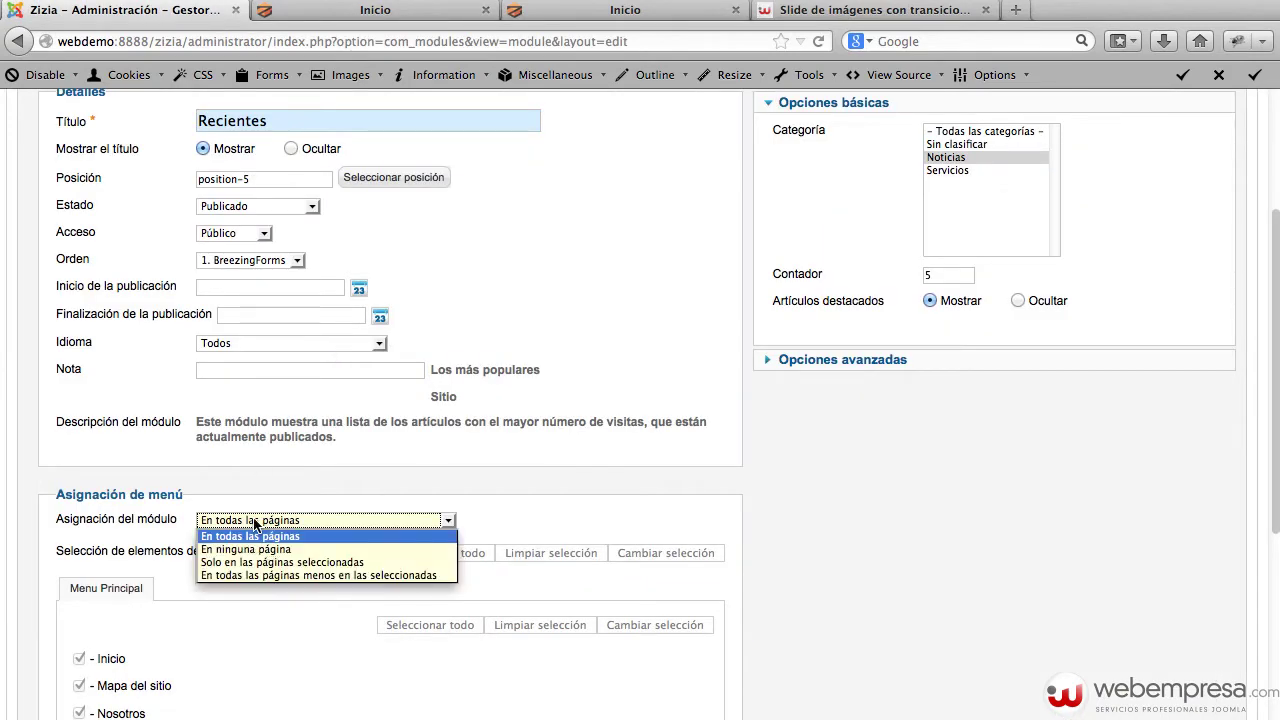
{"action": "left_click", "coordinate": [319, 576]}
{"action": "scroll", "coordinate": [316, 577], "scroll_direction": "down", "scroll_amount": 3}
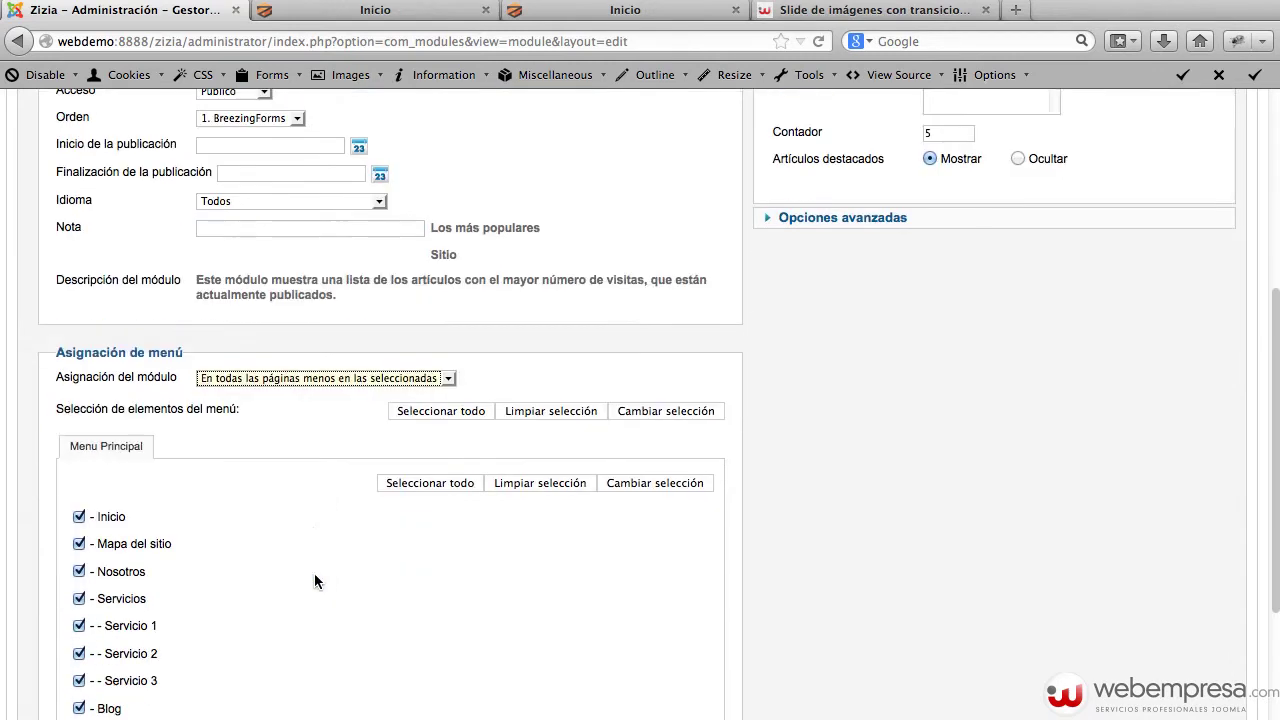
{"action": "left_click", "coordinate": [549, 413]}
{"action": "scroll", "coordinate": [325, 507], "scroll_direction": "down", "scroll_amount": 2}
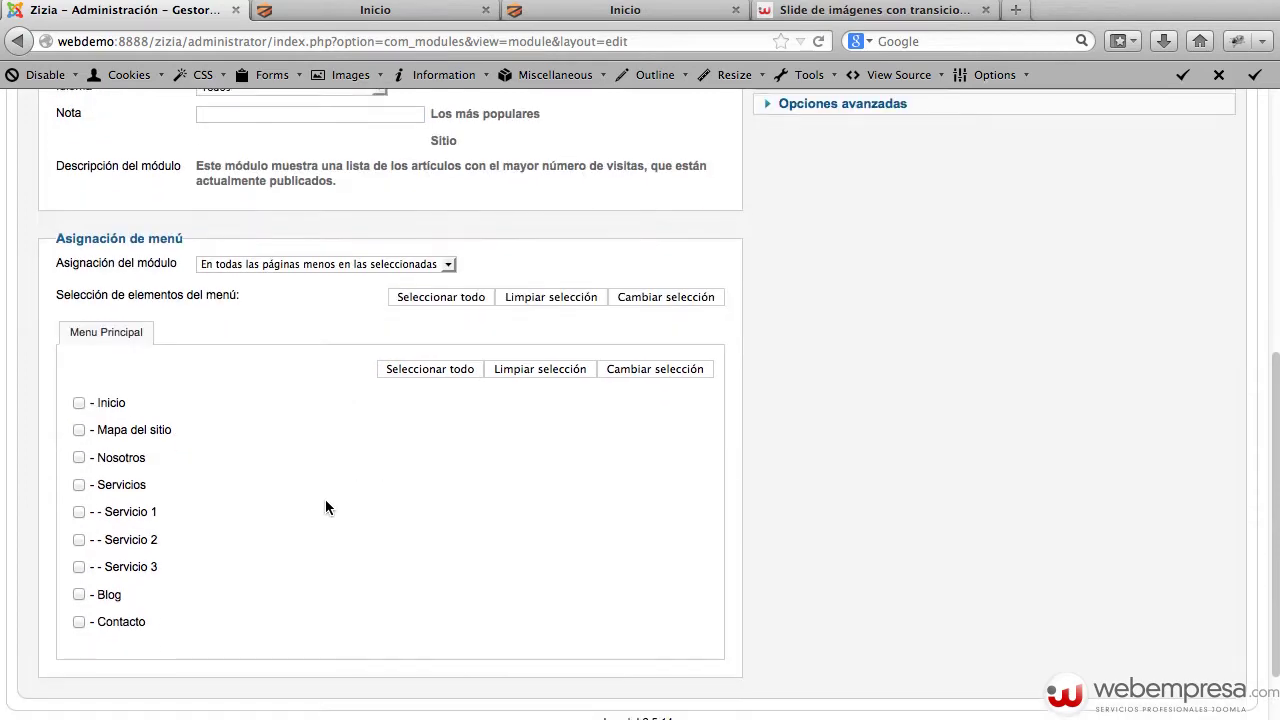
{"action": "scroll", "coordinate": [325, 507], "scroll_direction": "down", "scroll_amount": 1}
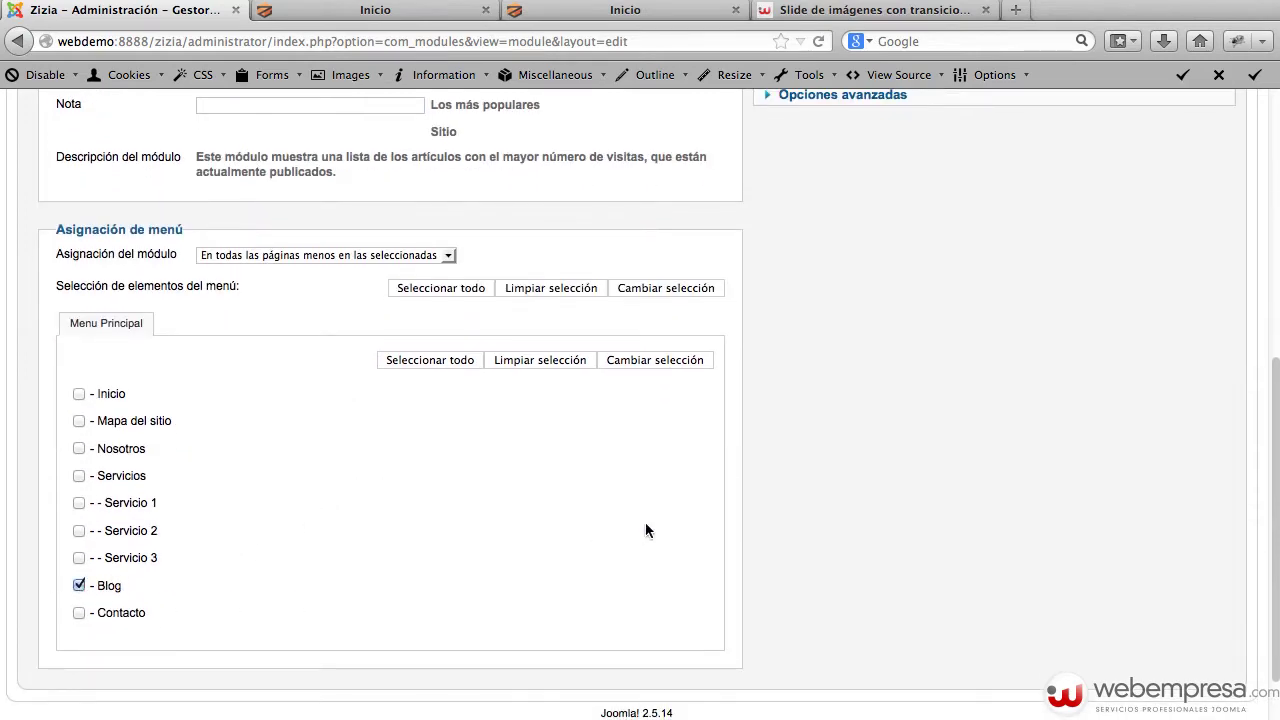
{"action": "scroll", "coordinate": [646, 524], "scroll_direction": "up", "scroll_amount": 10}
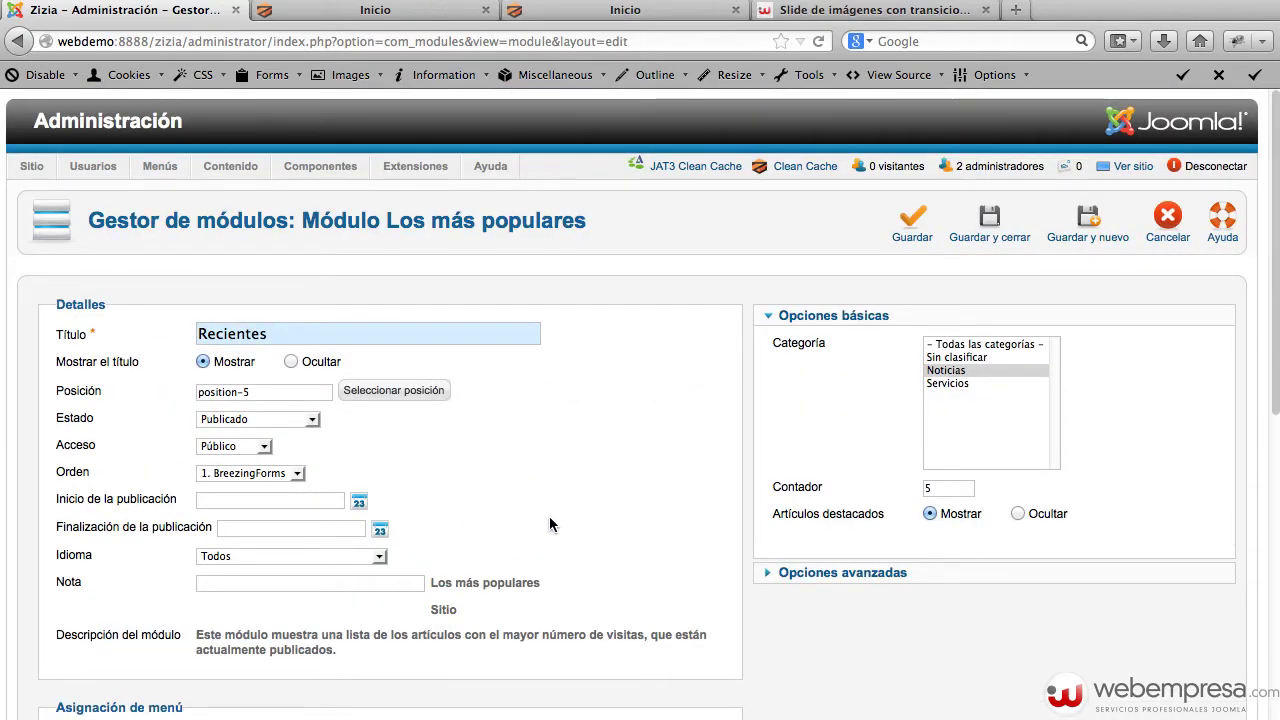
{"action": "left_click", "coordinate": [912, 236]}
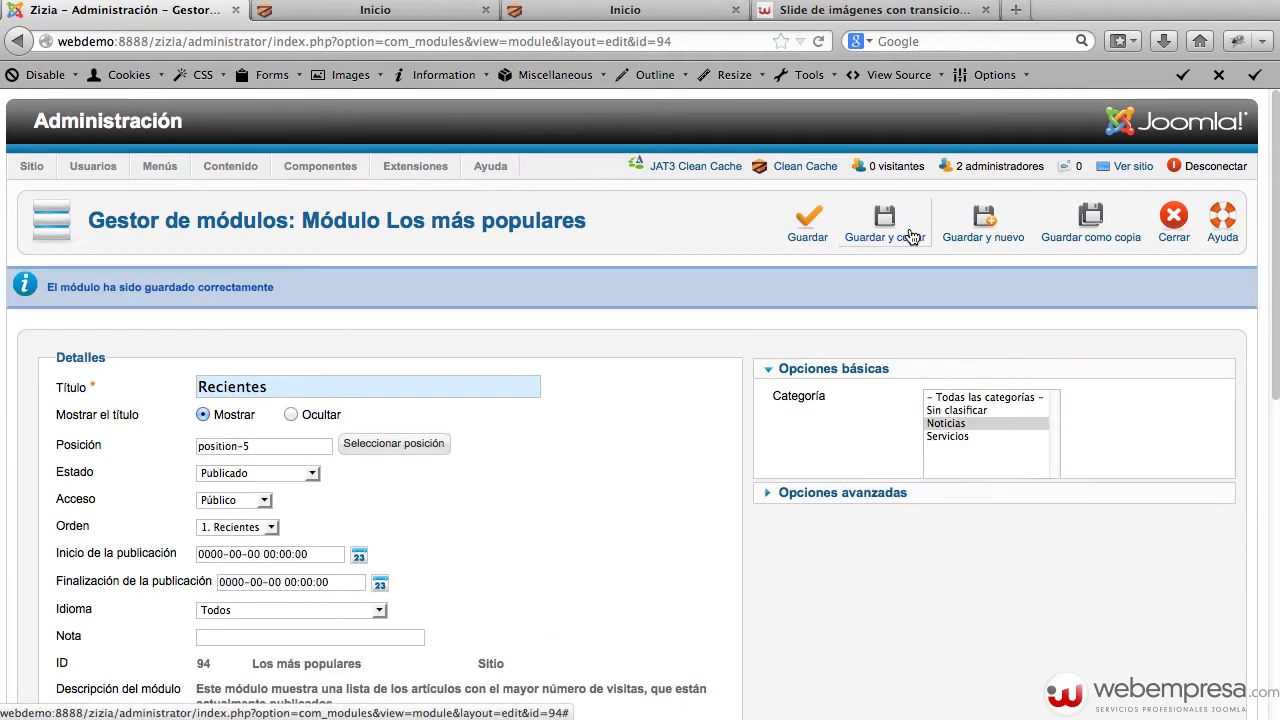
- Reload the public home page and check the Recientes module beside the featured article
{"action": "left_click", "coordinate": [385, 10]}
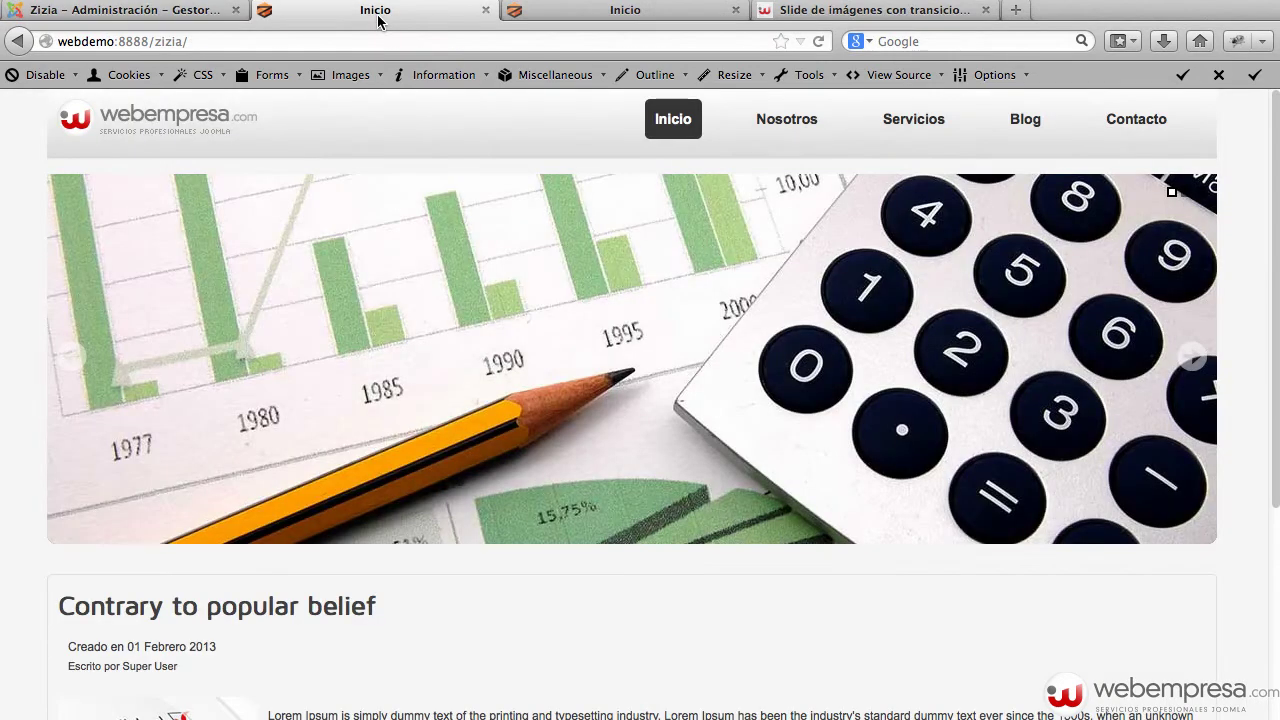
{"action": "key", "text": "super+r"}
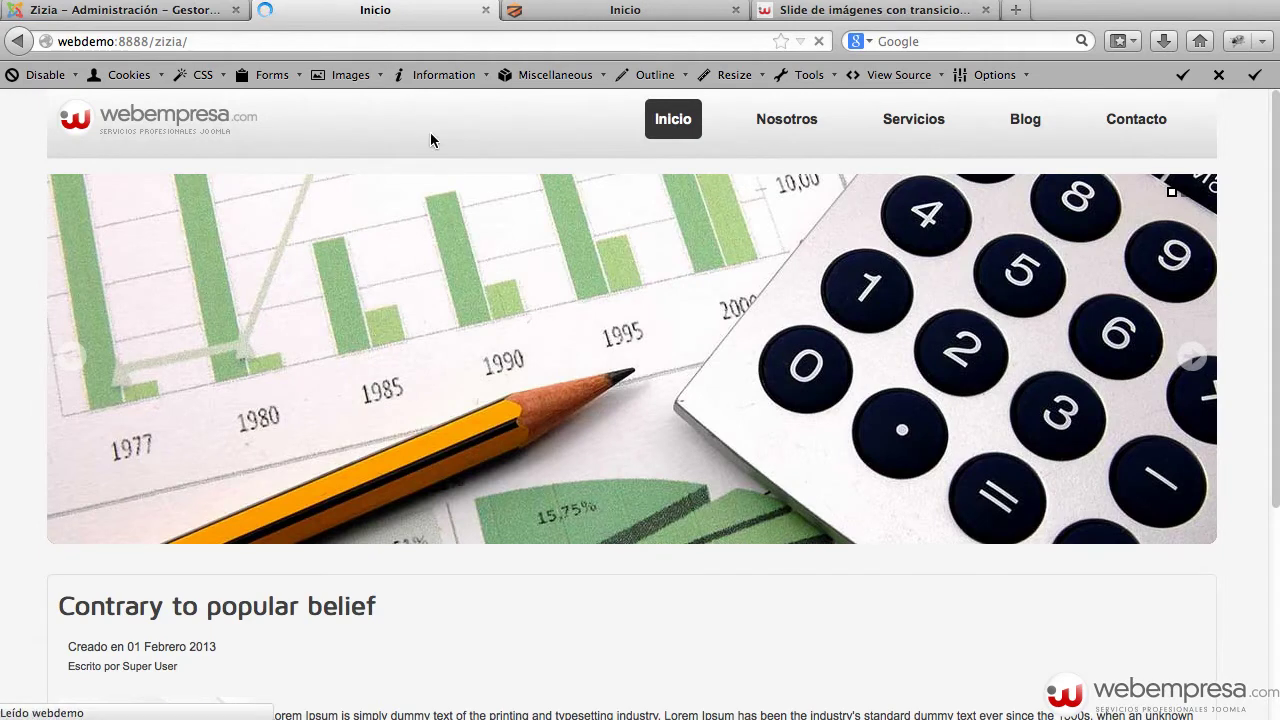
{"action": "scroll", "coordinate": [493, 277], "scroll_direction": "down", "scroll_amount": 1}
{"action": "scroll", "coordinate": [493, 283], "scroll_direction": "down", "scroll_amount": 2}
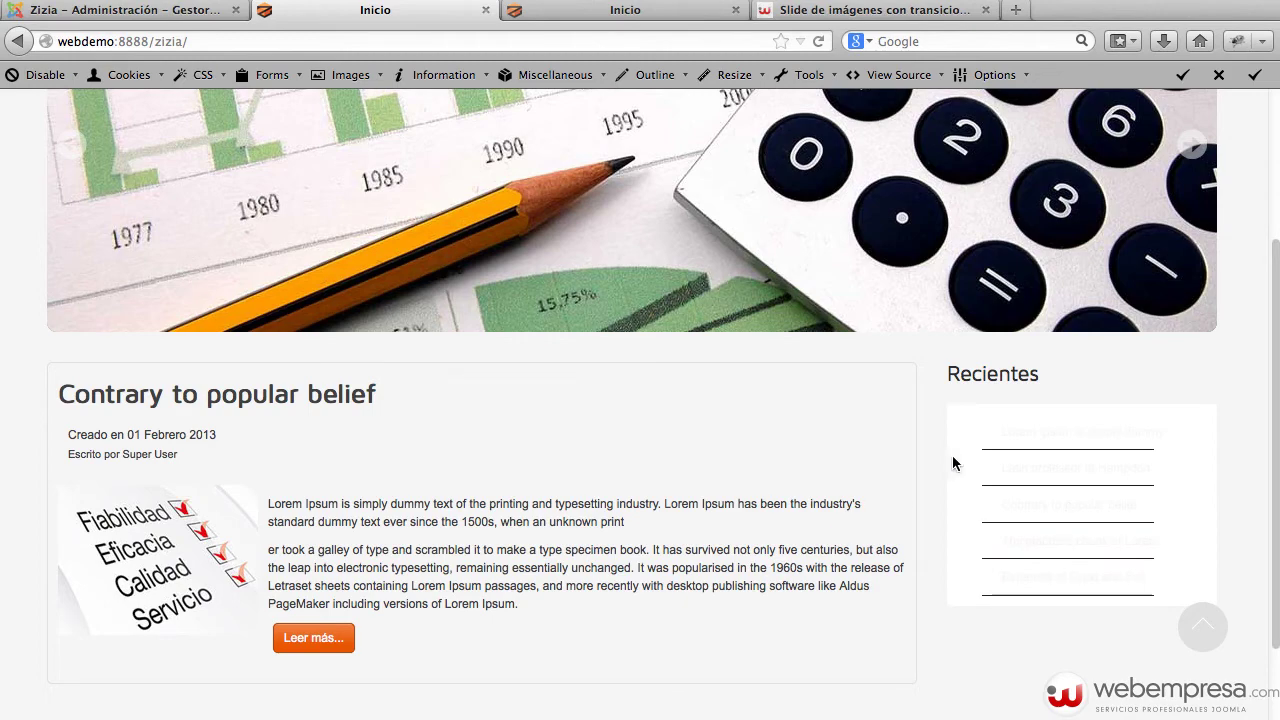
- Set the Recientes module's CSS class suffix to _recientes in its advanced options and save the module
{"action": "left_click", "coordinate": [179, 13]}
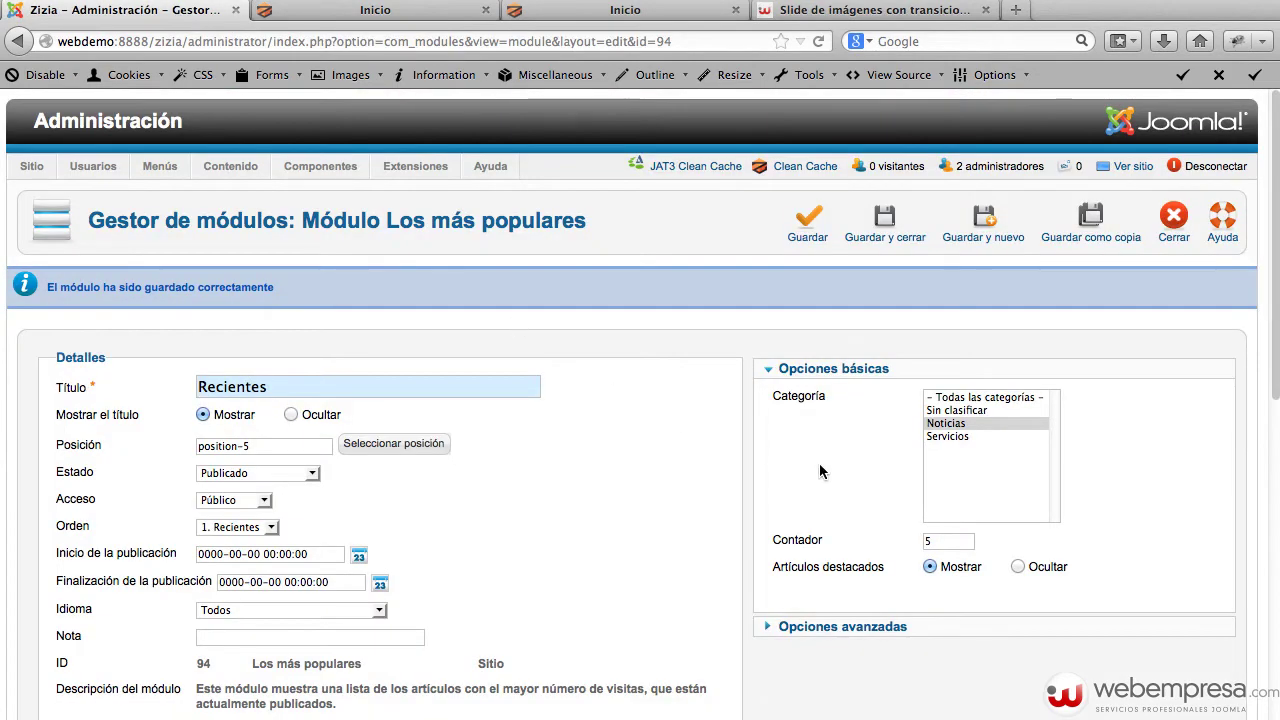
{"action": "scroll", "coordinate": [820, 471], "scroll_direction": "down", "scroll_amount": 3}
{"action": "left_click", "coordinate": [838, 493]}
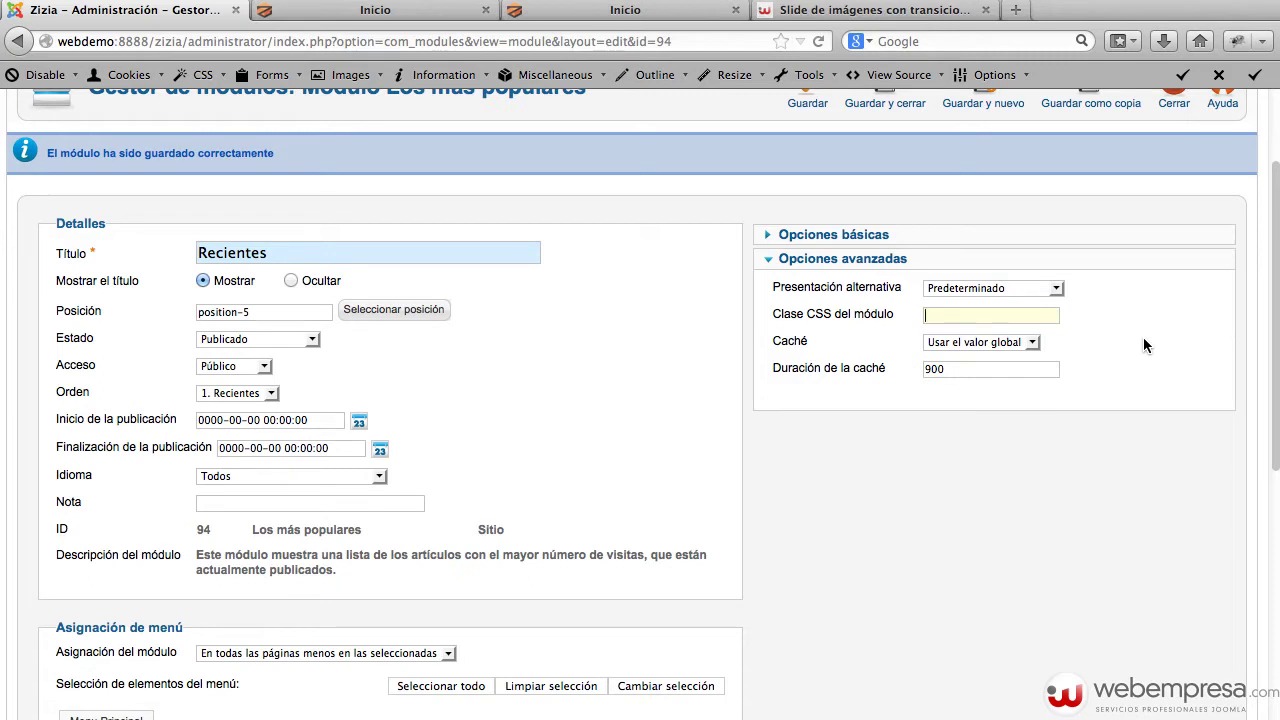
{"action": "type", "text": "_"}
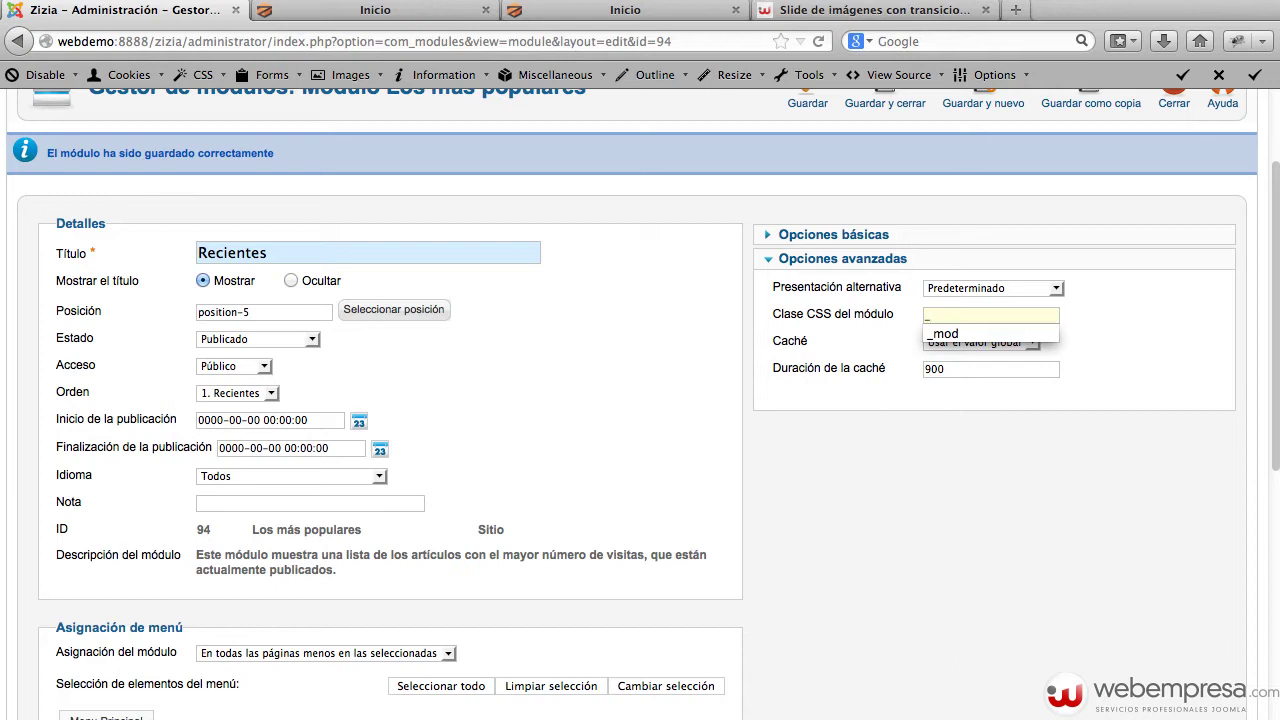
{"action": "type", "text": "recientes"}
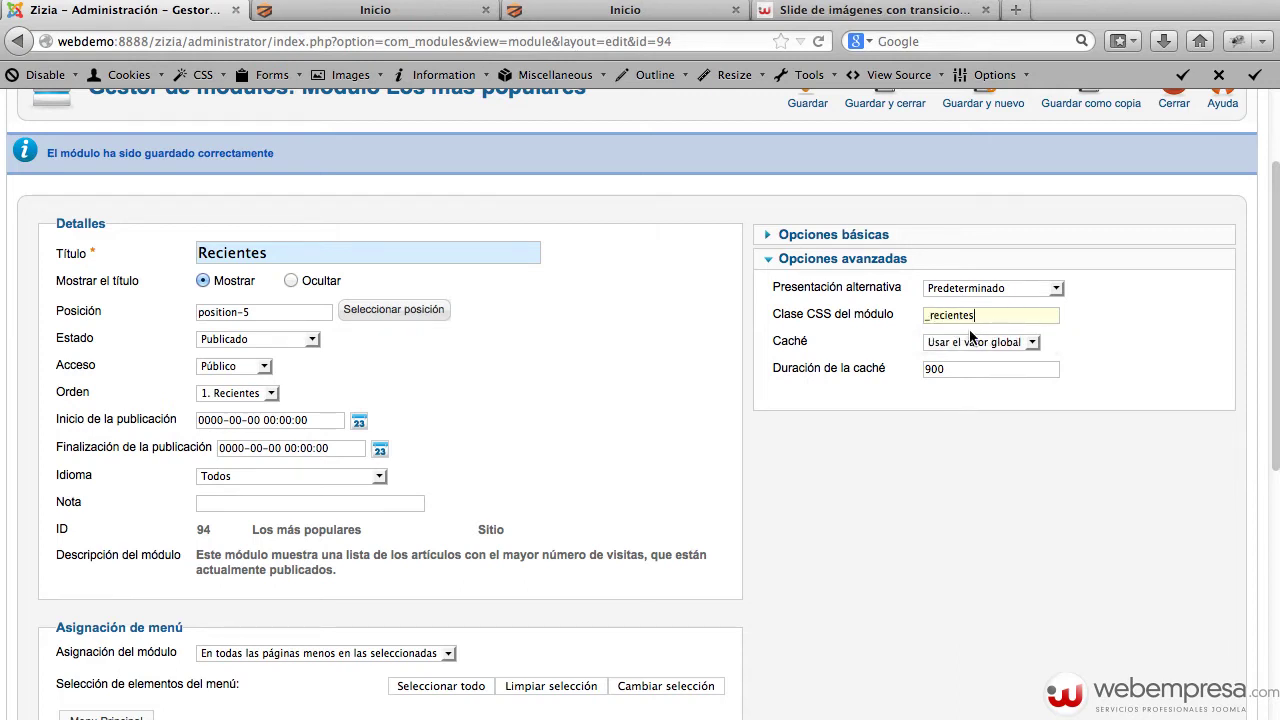
{"action": "scroll", "coordinate": [967, 337], "scroll_direction": "up", "scroll_amount": 3}
{"action": "left_click", "coordinate": [810, 236]}
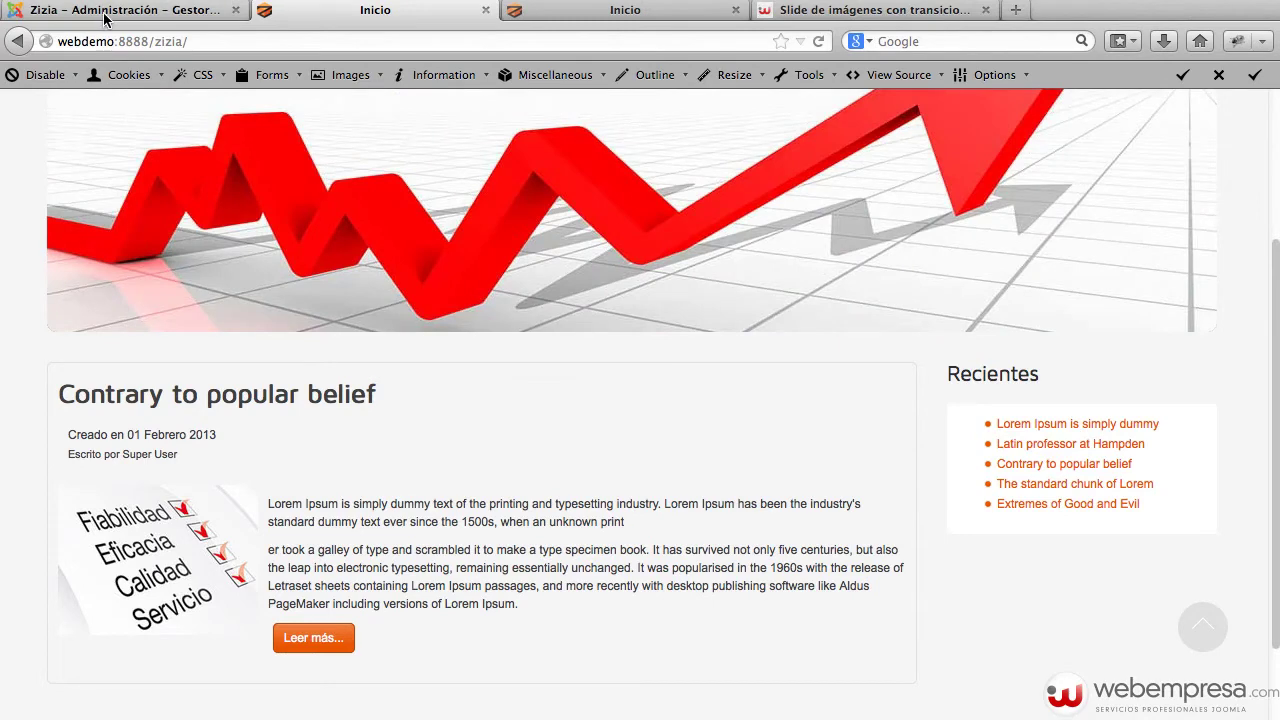
- Review the module's _recientes CSS class in the administrator and compare the Recientes list's styling on the public home page
{"action": "left_click", "coordinate": [105, 12]}
{"action": "left_click", "coordinate": [863, 630]}
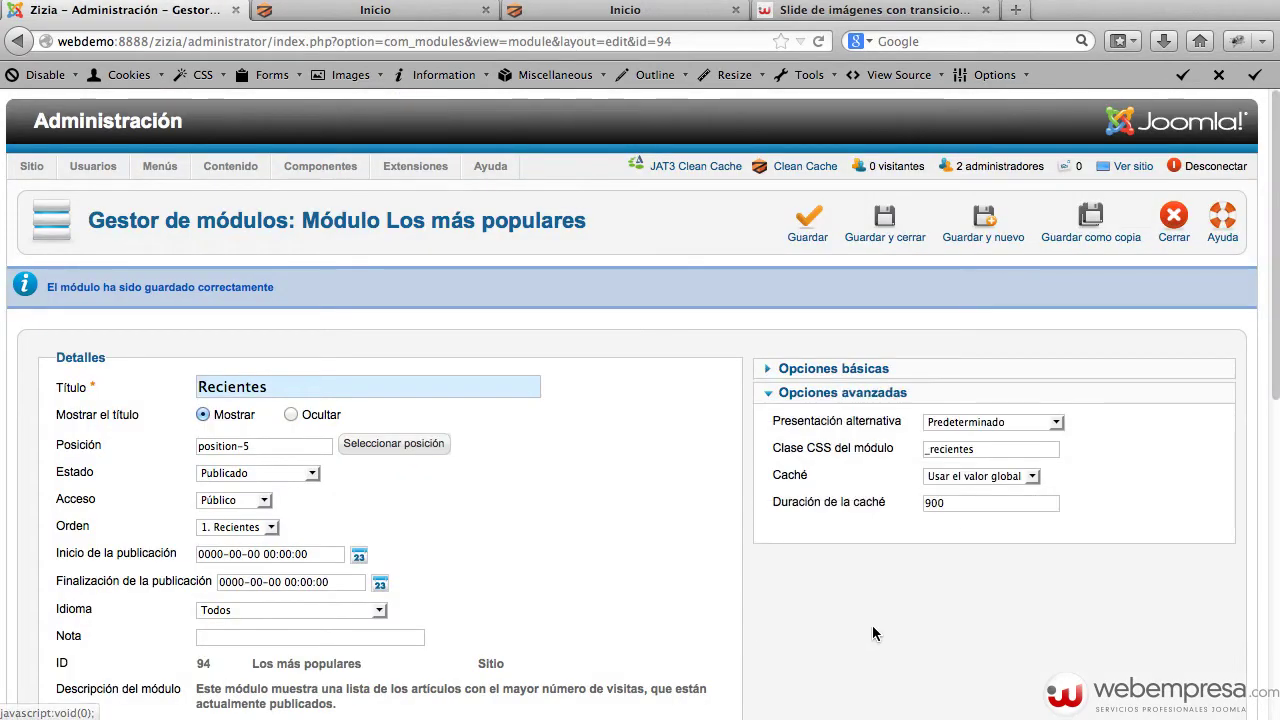
{"action": "left_click_drag", "start_coordinate": [978, 449], "coordinate": [895, 447]}
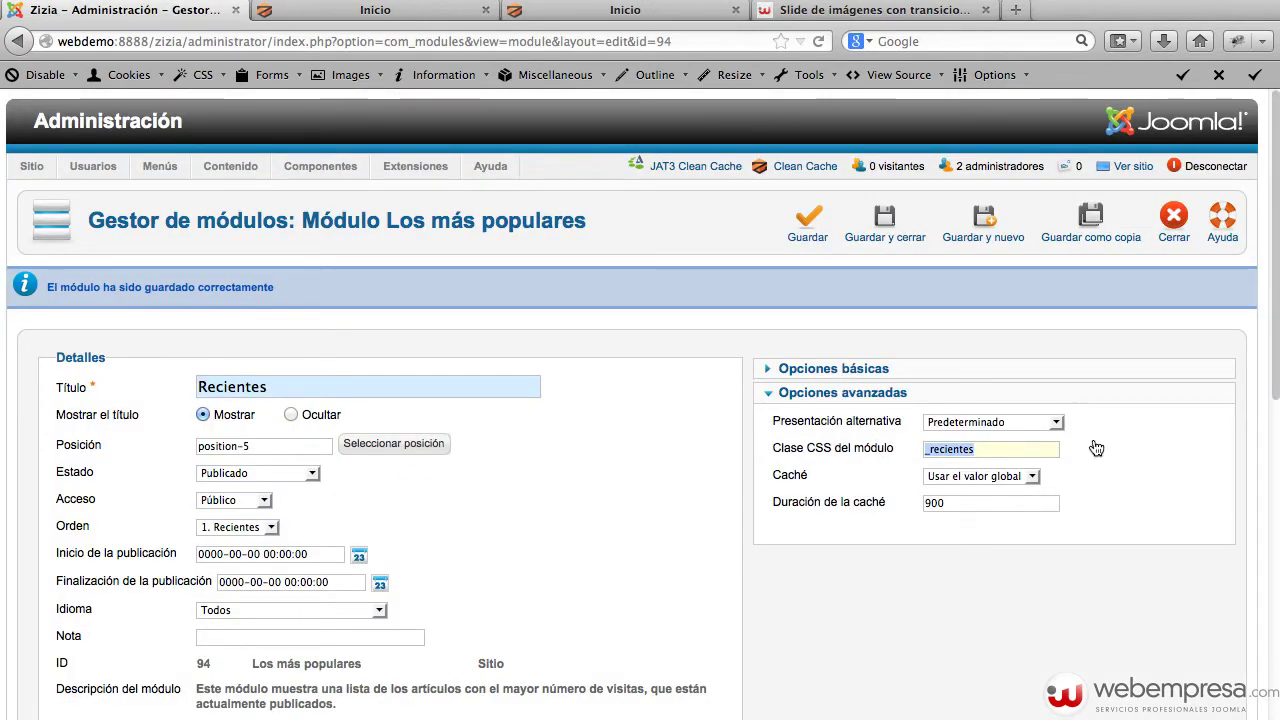
{"action": "key", "text": "ctrl+Tab"}
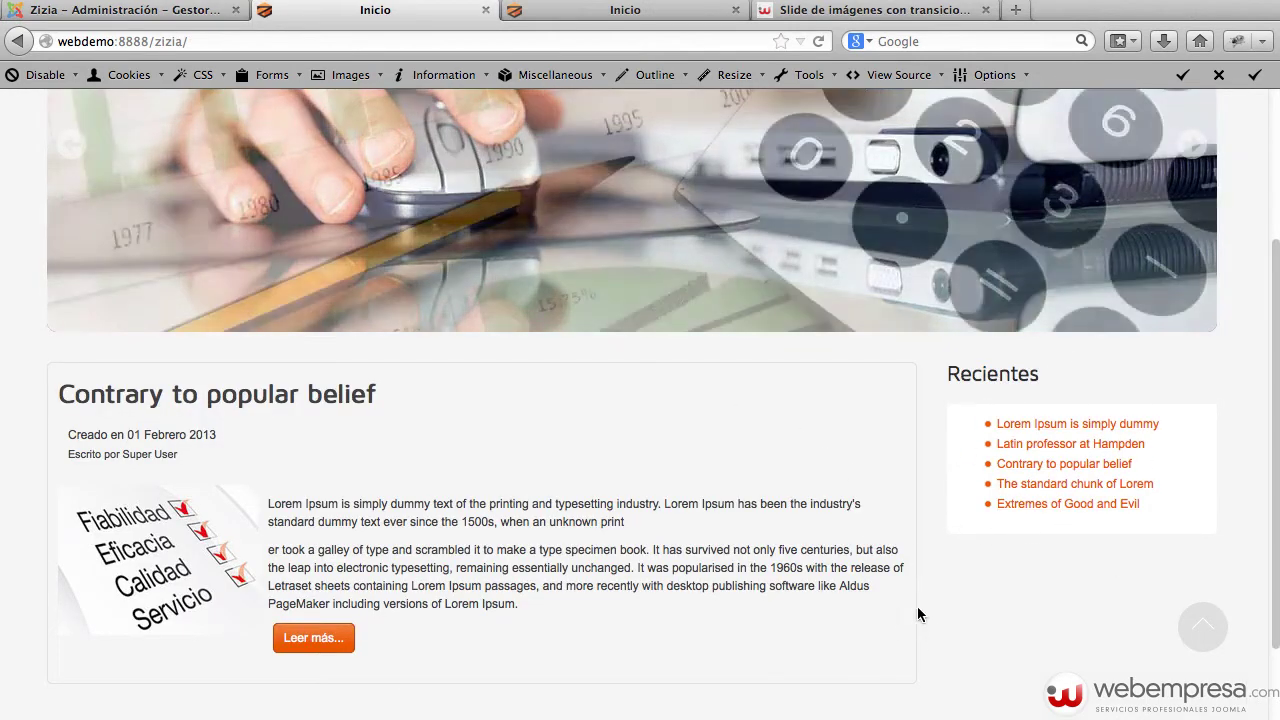
{"action": "scroll", "coordinate": [957, 607], "scroll_direction": "down", "scroll_amount": 2}
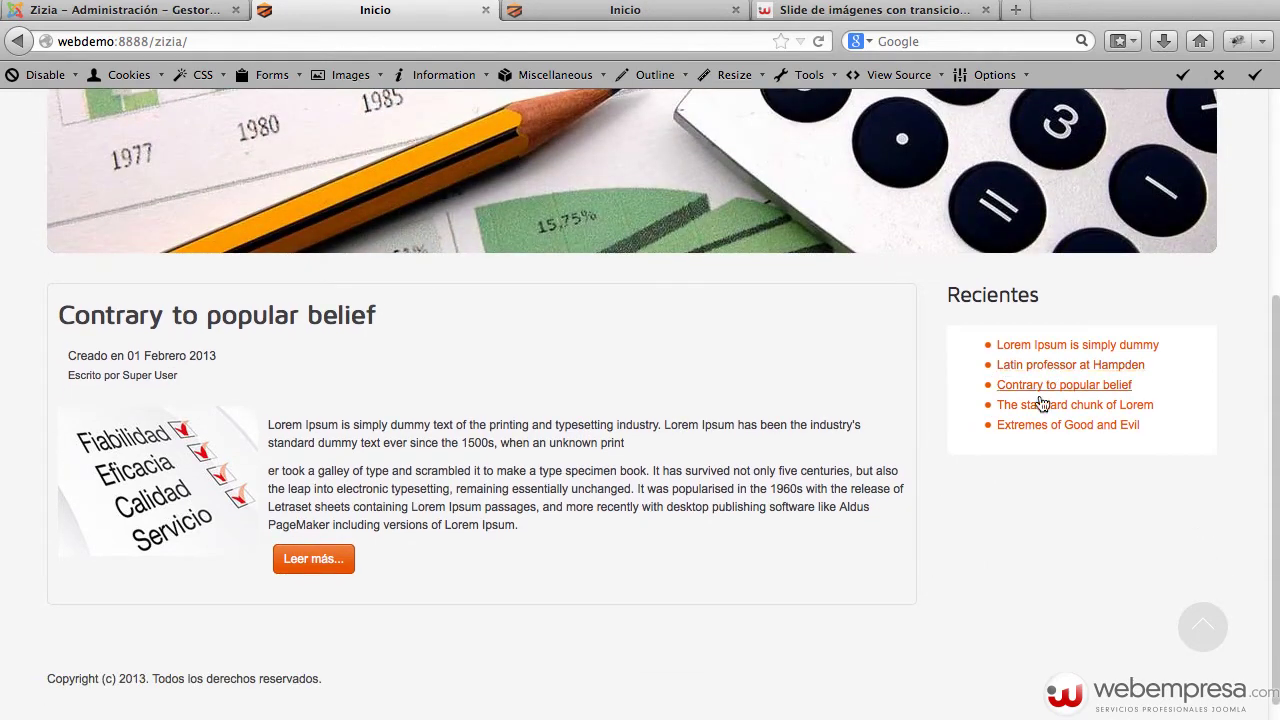
{"action": "scroll", "coordinate": [852, 578], "scroll_direction": "up", "scroll_amount": 1}
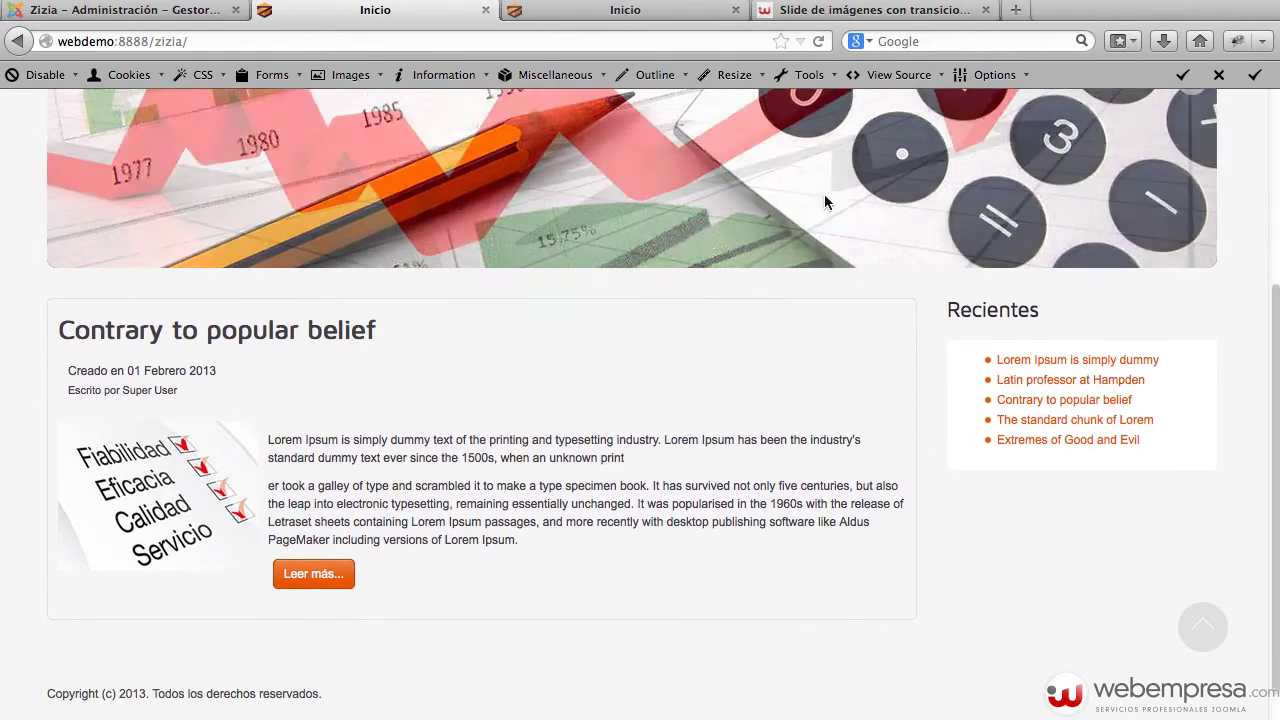
- Switch to the Webempresa blog and search it for sufijos
{"action": "left_click", "coordinate": [825, 14]}
{"action": "scroll", "coordinate": [877, 346], "scroll_direction": "up", "scroll_amount": 15}
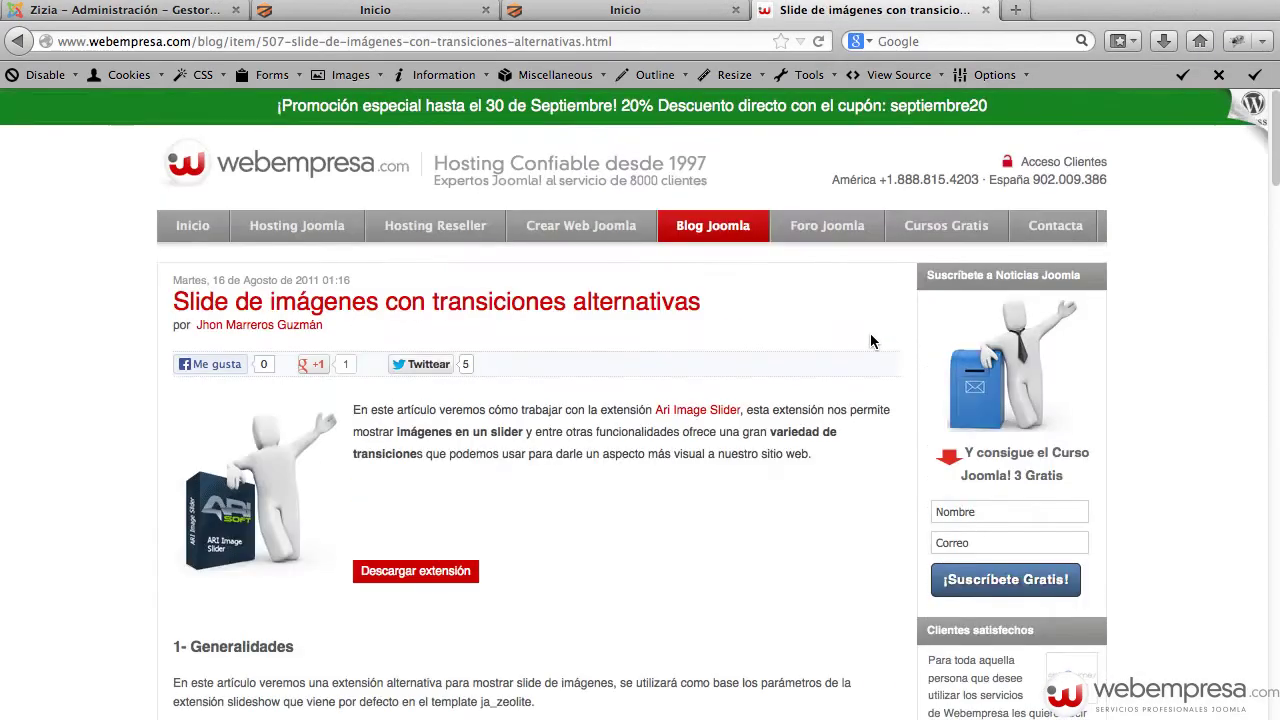
{"action": "scroll", "coordinate": [880, 478], "scroll_direction": "down", "scroll_amount": 10}
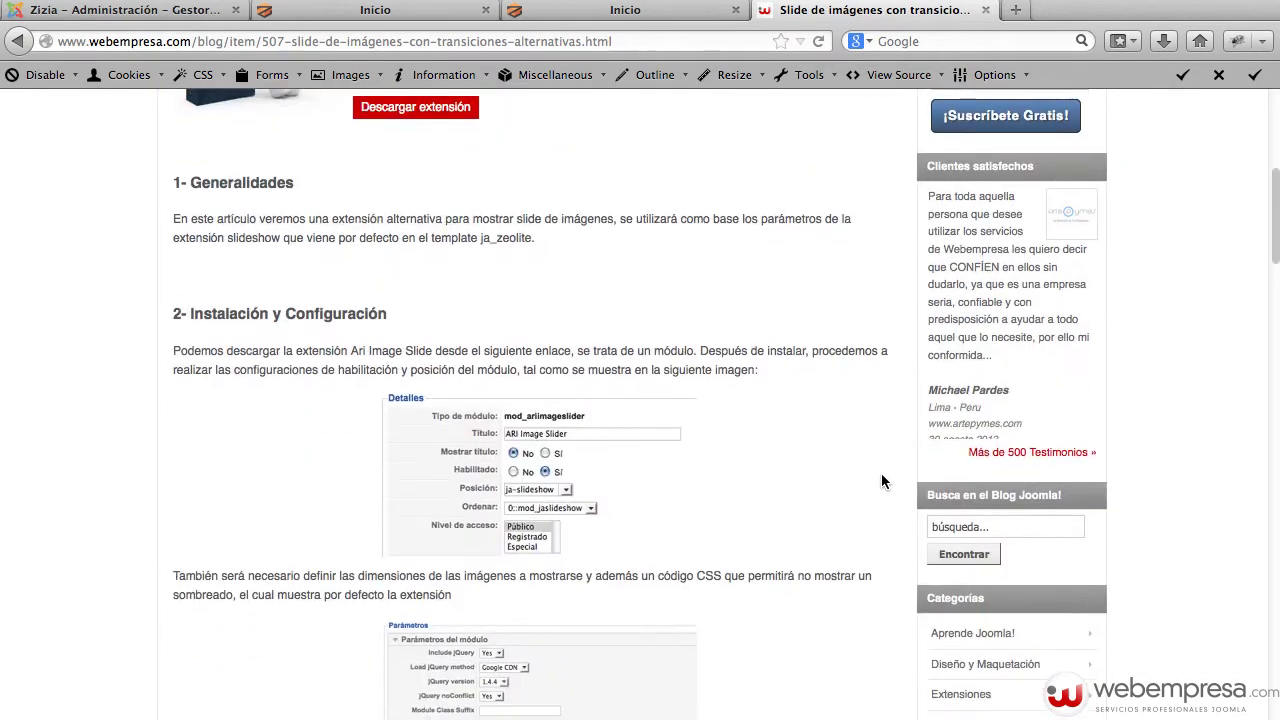
{"action": "left_click", "coordinate": [1014, 521]}
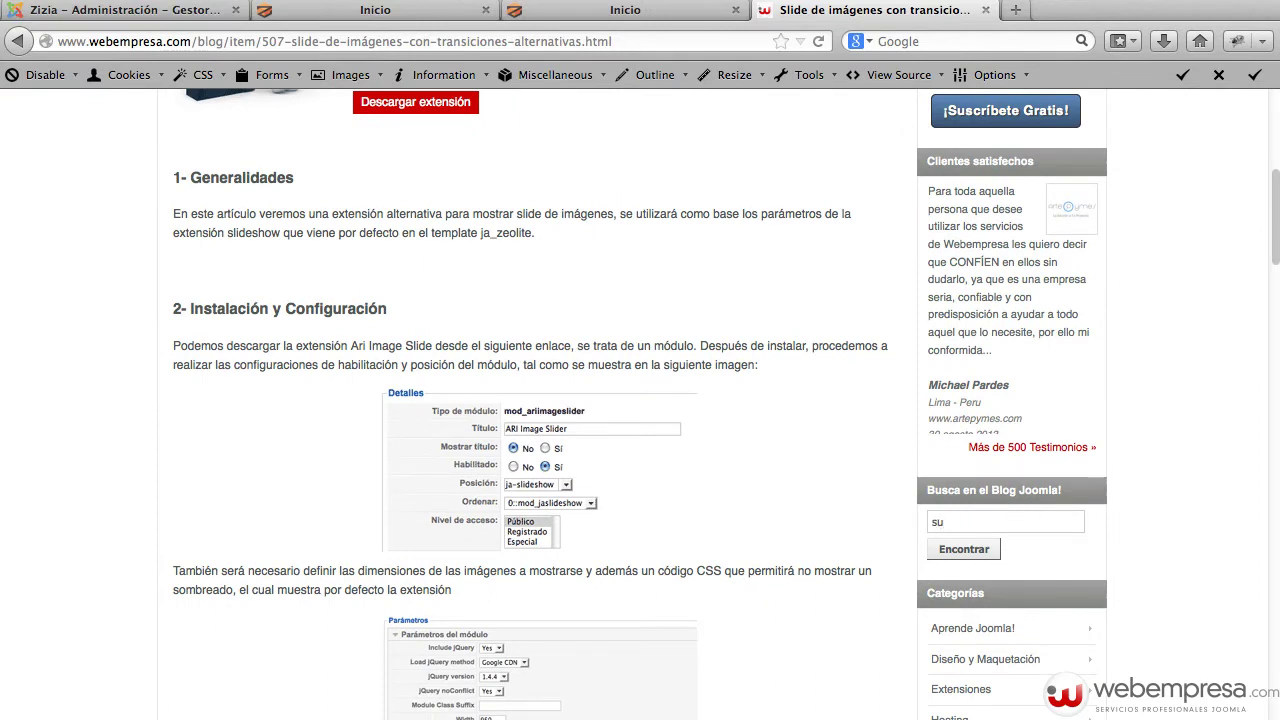
{"action": "key", "text": "Return"}
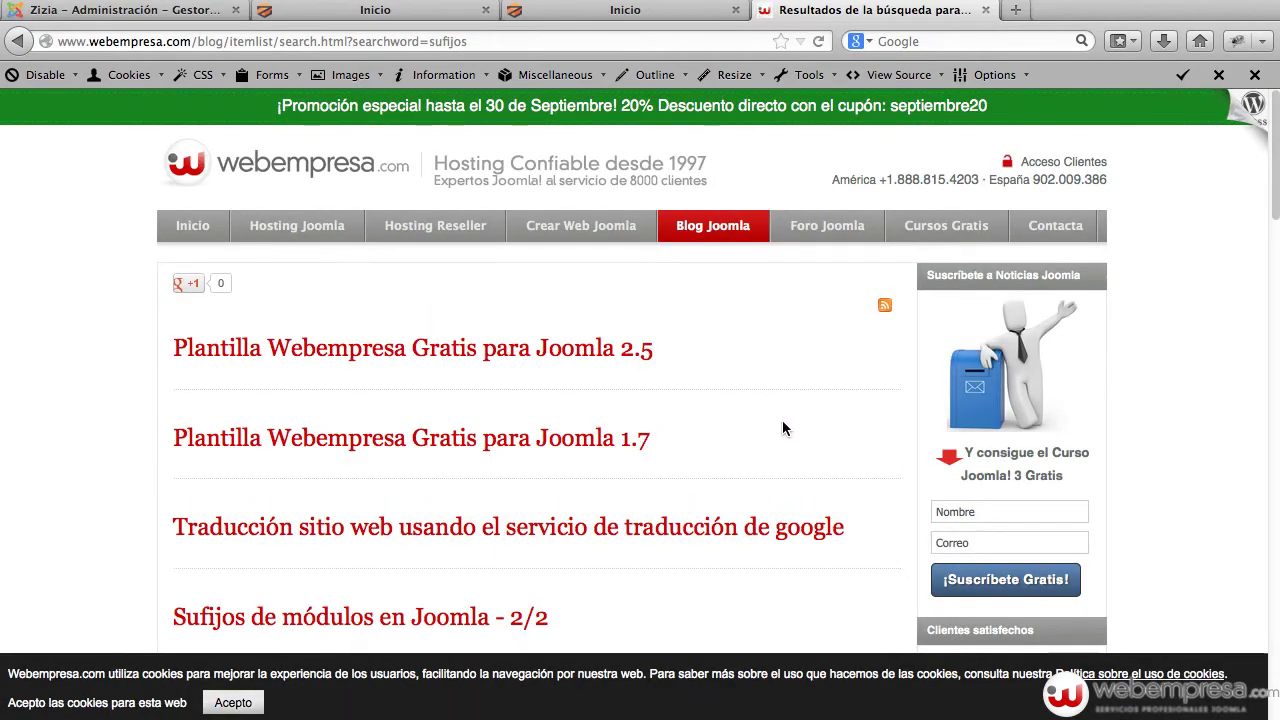
- Open the article Sufijos de módulos en Joomla - 2/2, read through its custom suffix example, and return to the module administration
{"action": "scroll", "coordinate": [784, 425], "scroll_direction": "down", "scroll_amount": 2}
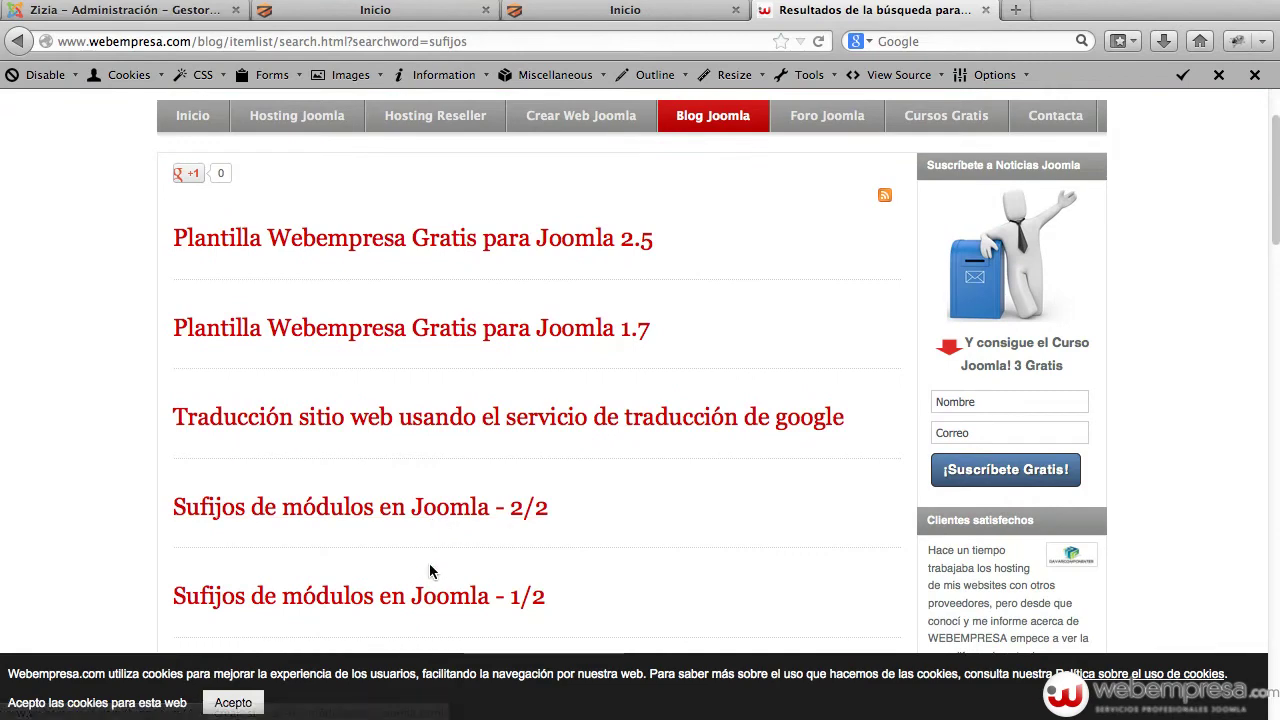
{"action": "left_click", "coordinate": [424, 508]}
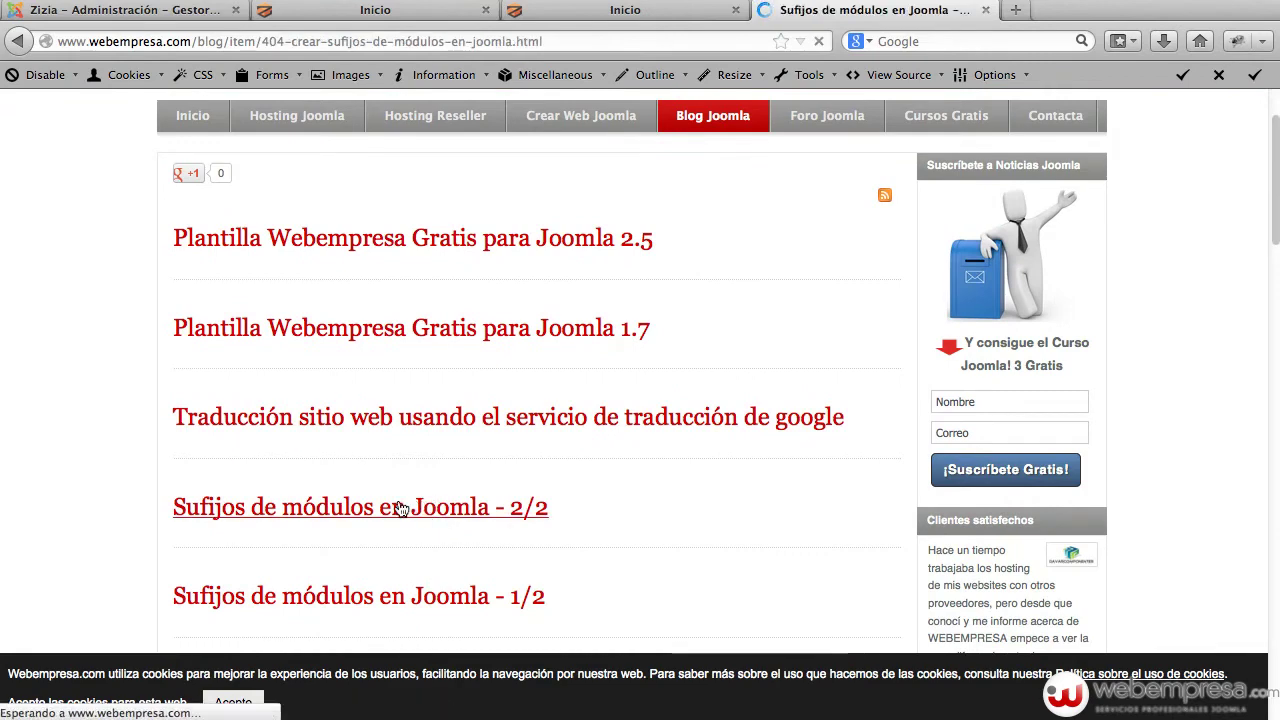
{"action": "scroll", "coordinate": [652, 450], "scroll_direction": "down", "scroll_amount": 6}
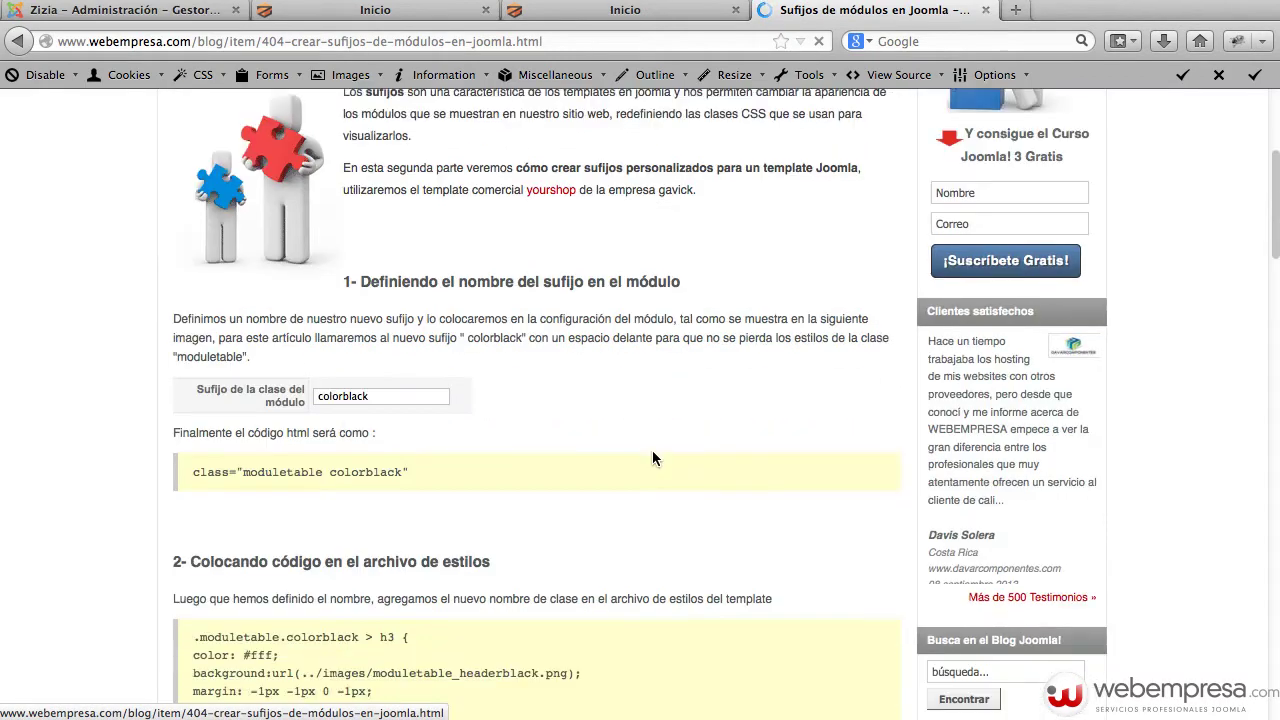
{"action": "scroll", "coordinate": [653, 450], "scroll_direction": "down", "scroll_amount": 10}
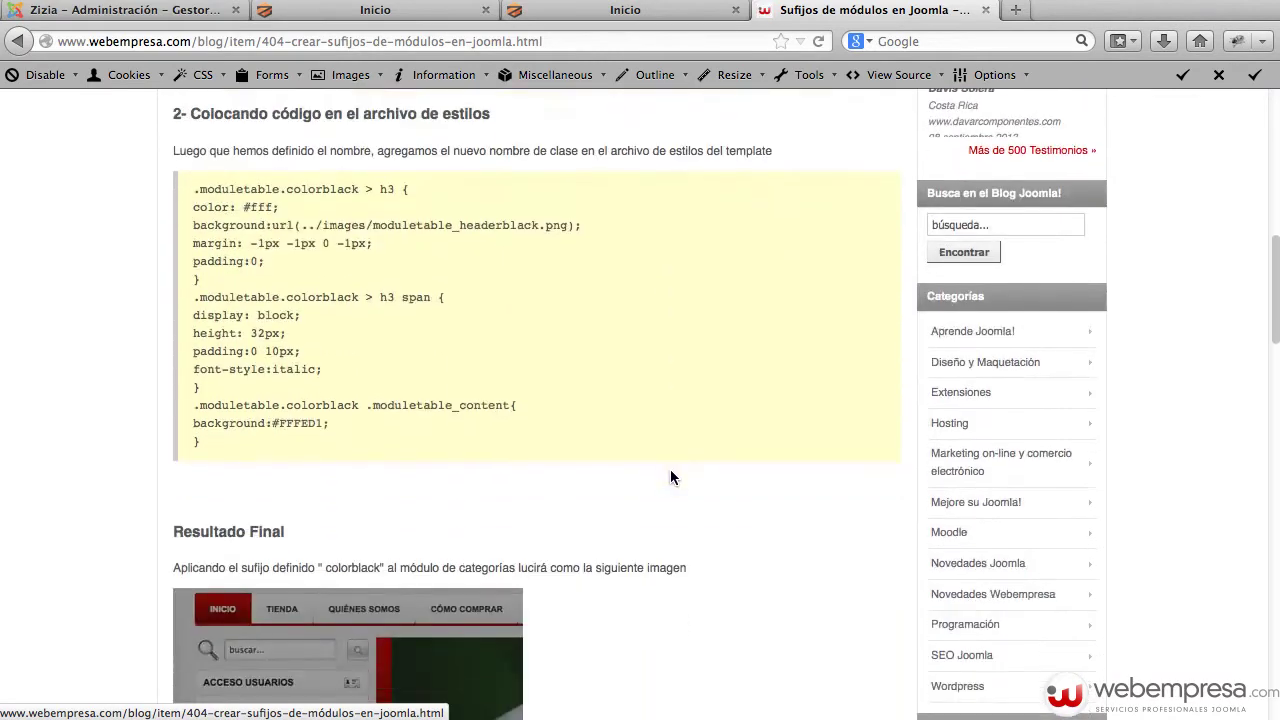
{"action": "scroll", "coordinate": [670, 477], "scroll_direction": "down", "scroll_amount": 5}
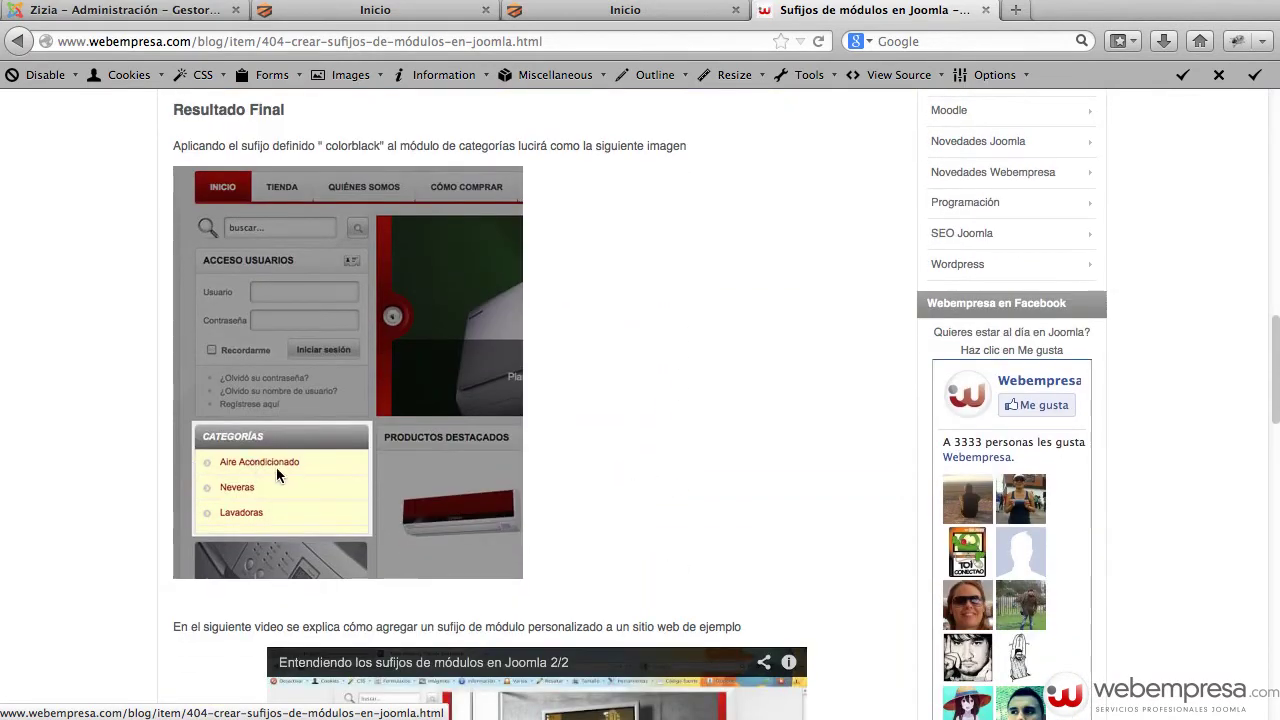
{"action": "left_click", "coordinate": [130, 10]}
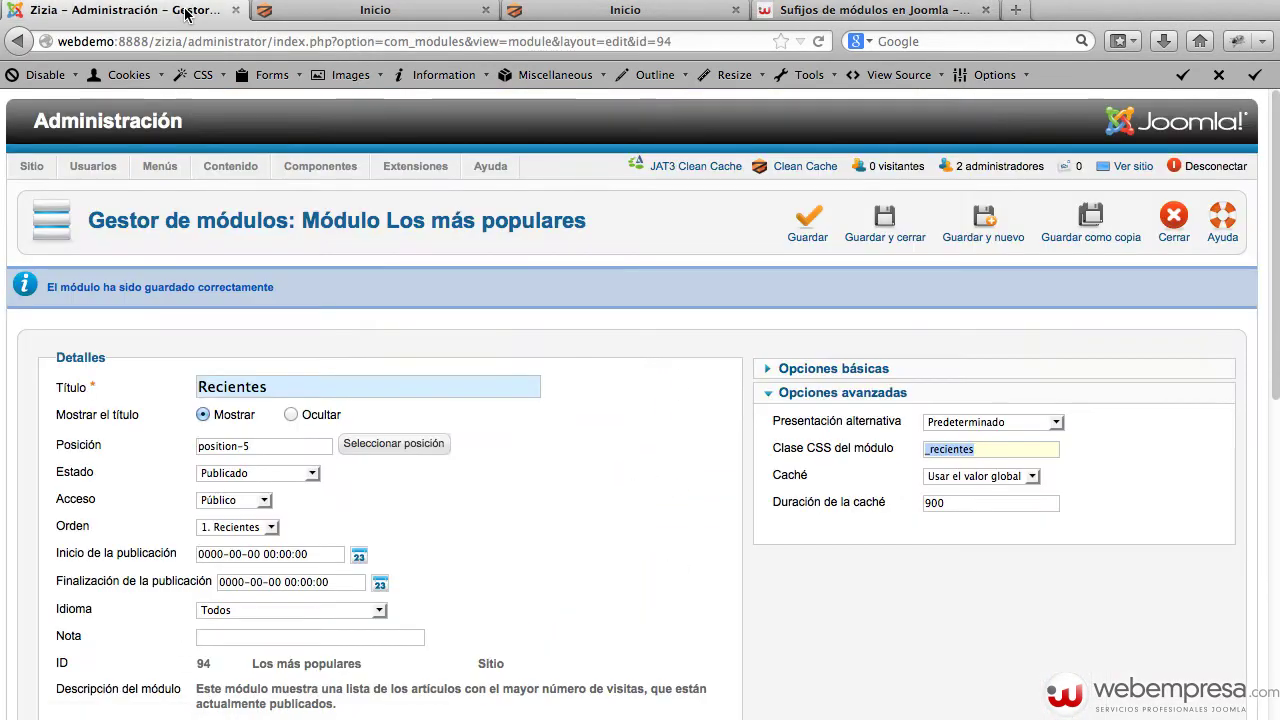
- Compare the Blog, Servicios and Inicio pages of the public site, examining where the Recientes module is shown beside the content
{"action": "left_click", "coordinate": [375, 10]}
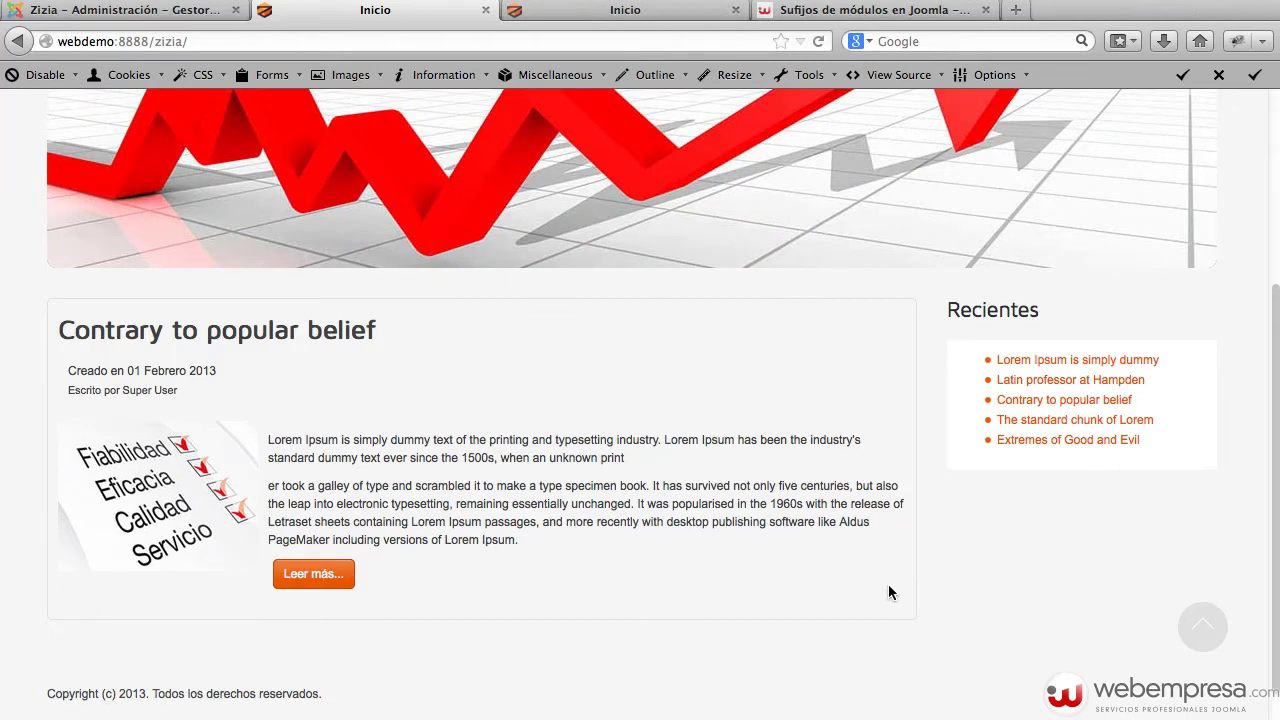
{"action": "scroll", "coordinate": [941, 573], "scroll_direction": "up", "scroll_amount": 5}
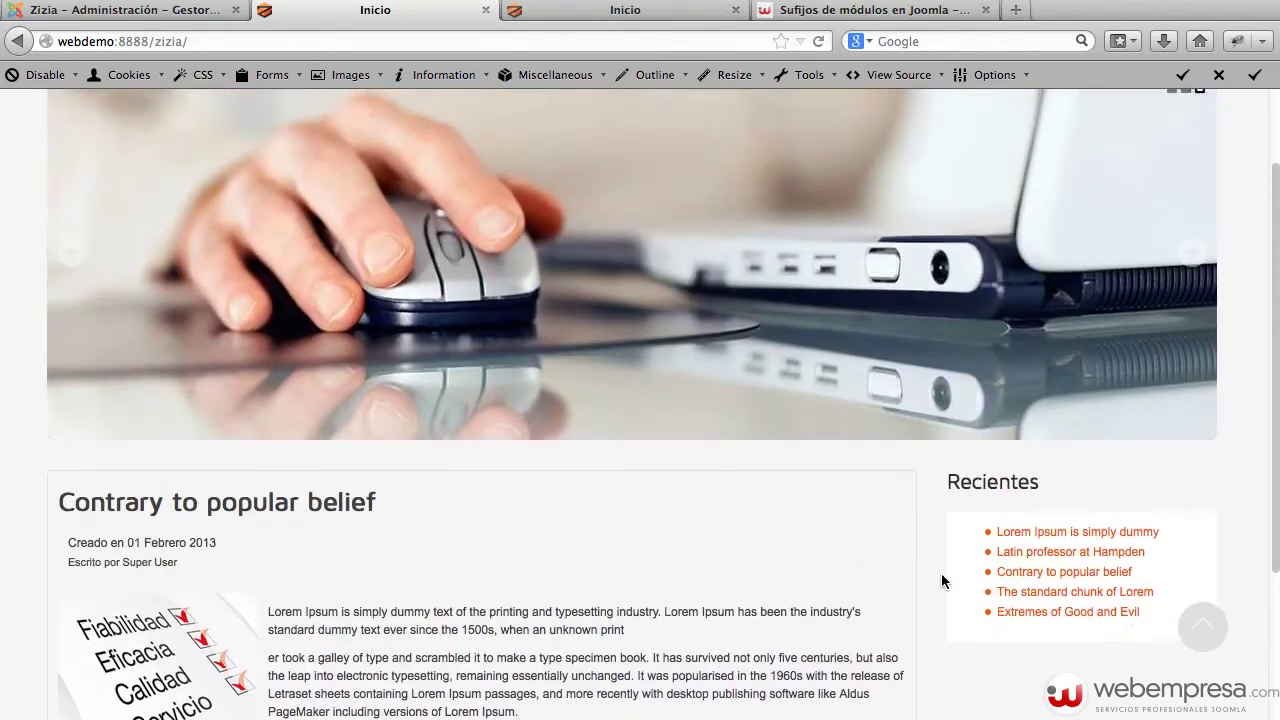
{"action": "left_click", "coordinate": [1022, 121]}
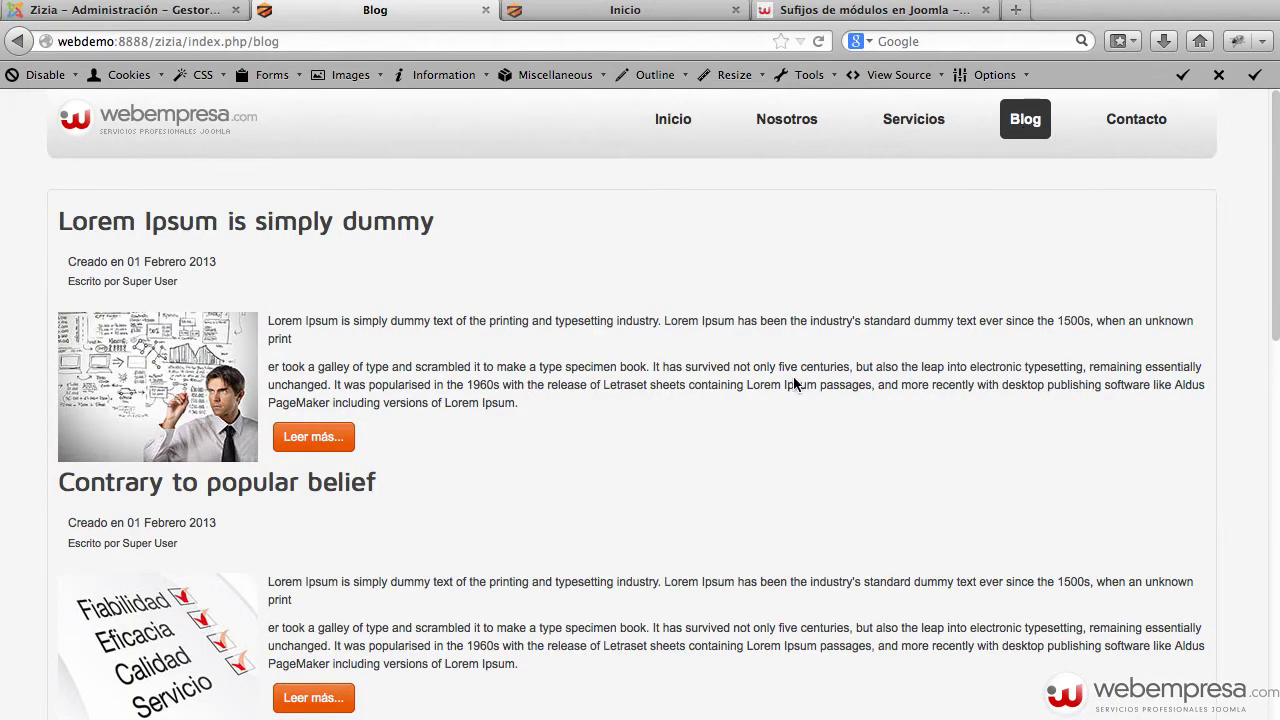
{"action": "scroll", "coordinate": [796, 400], "scroll_direction": "down", "scroll_amount": 3}
{"action": "scroll", "coordinate": [800, 420], "scroll_direction": "up", "scroll_amount": 3}
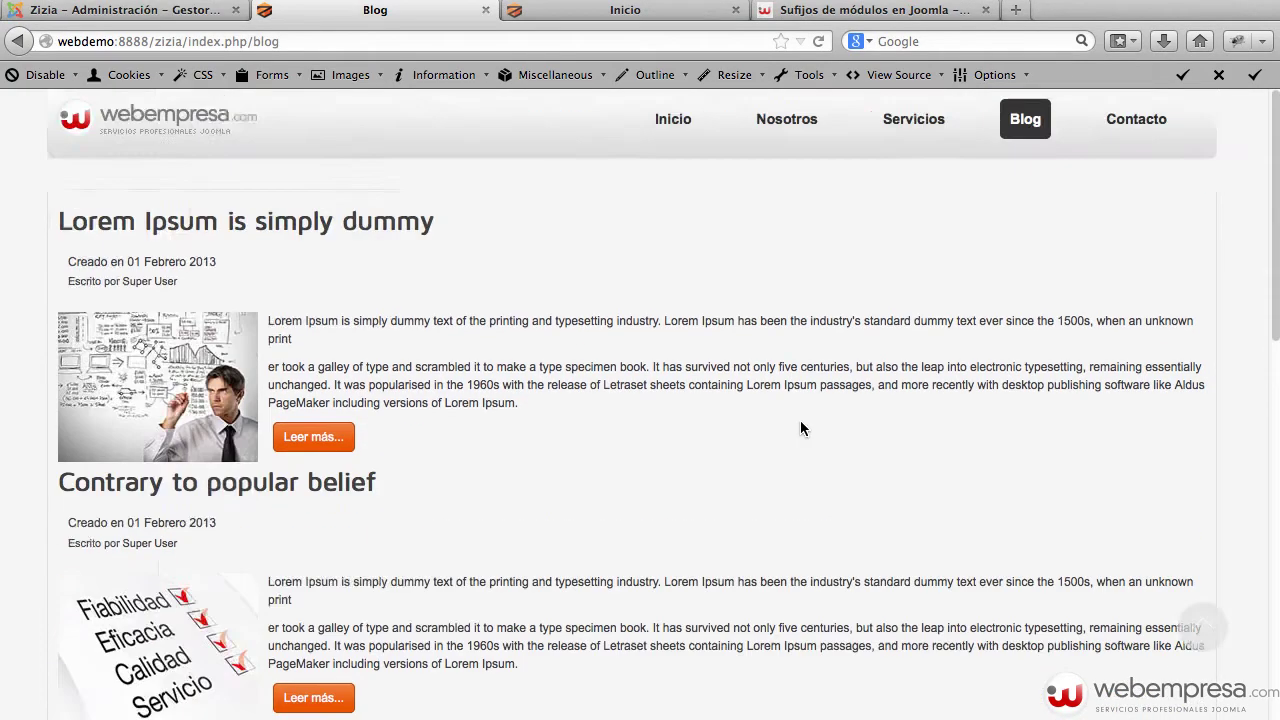
{"action": "left_click", "coordinate": [910, 122]}
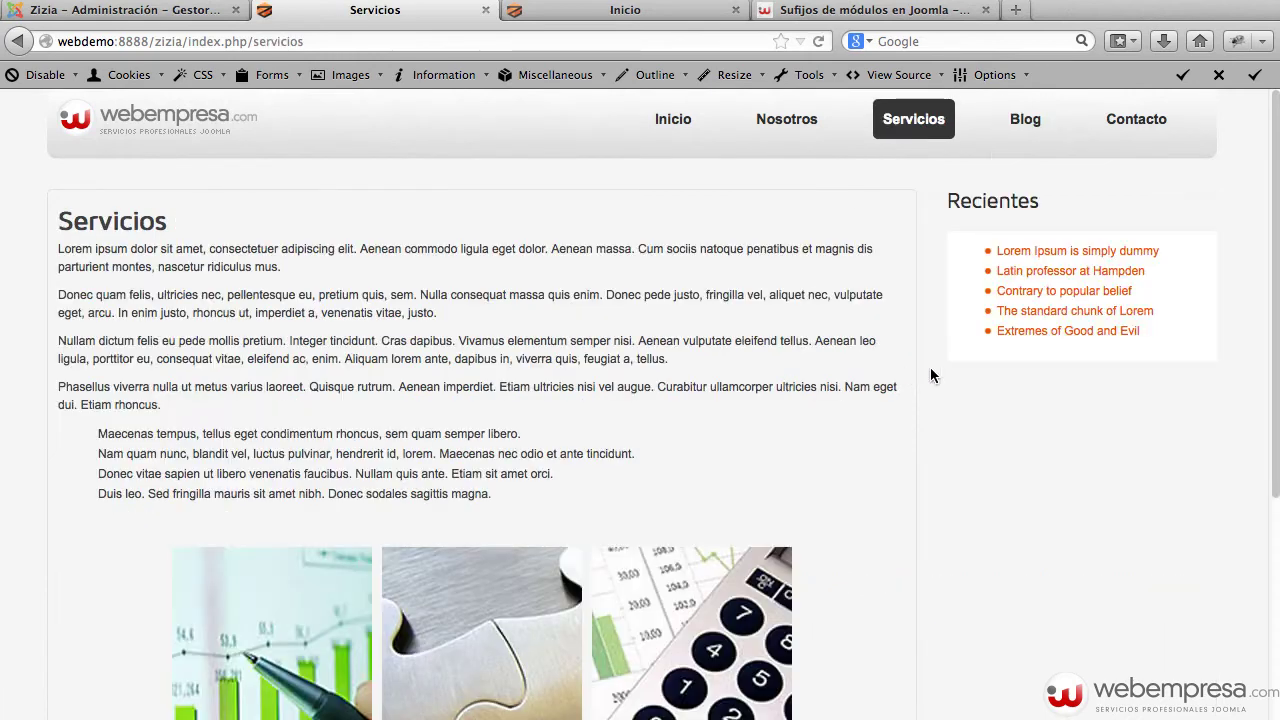
{"action": "left_click", "coordinate": [680, 132]}
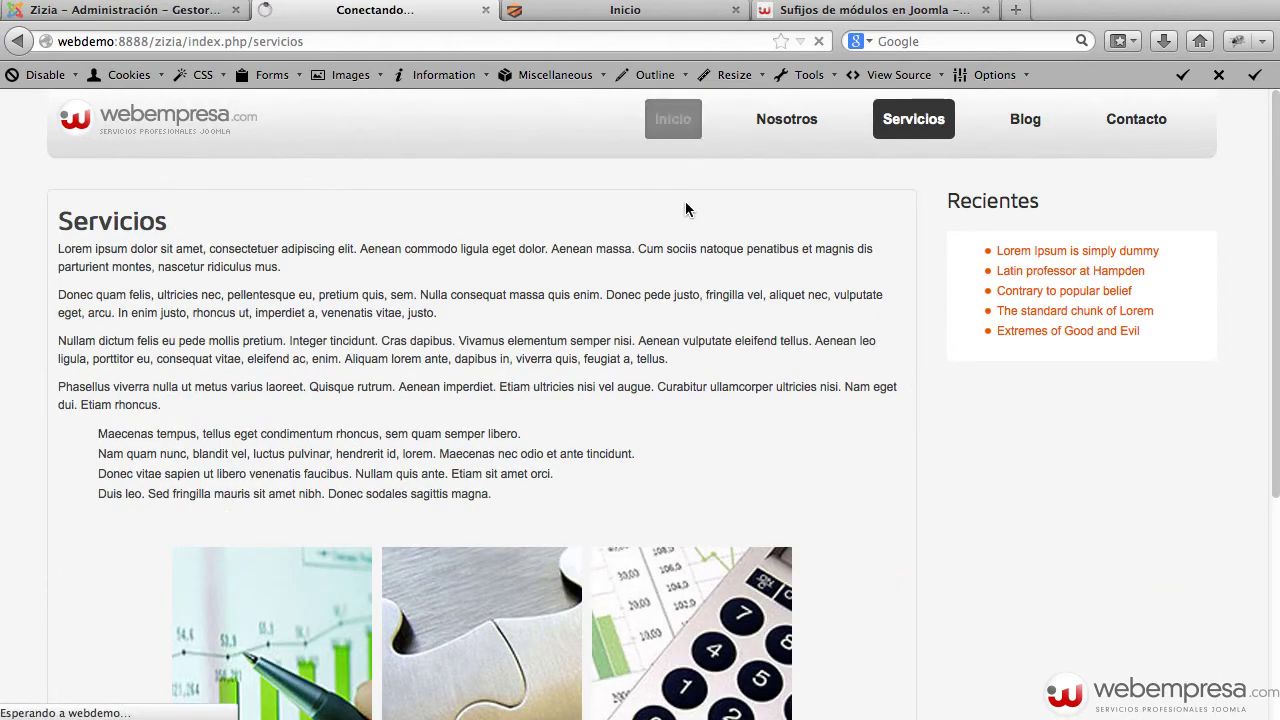
{"action": "scroll", "coordinate": [1034, 400], "scroll_direction": "down", "scroll_amount": 4}
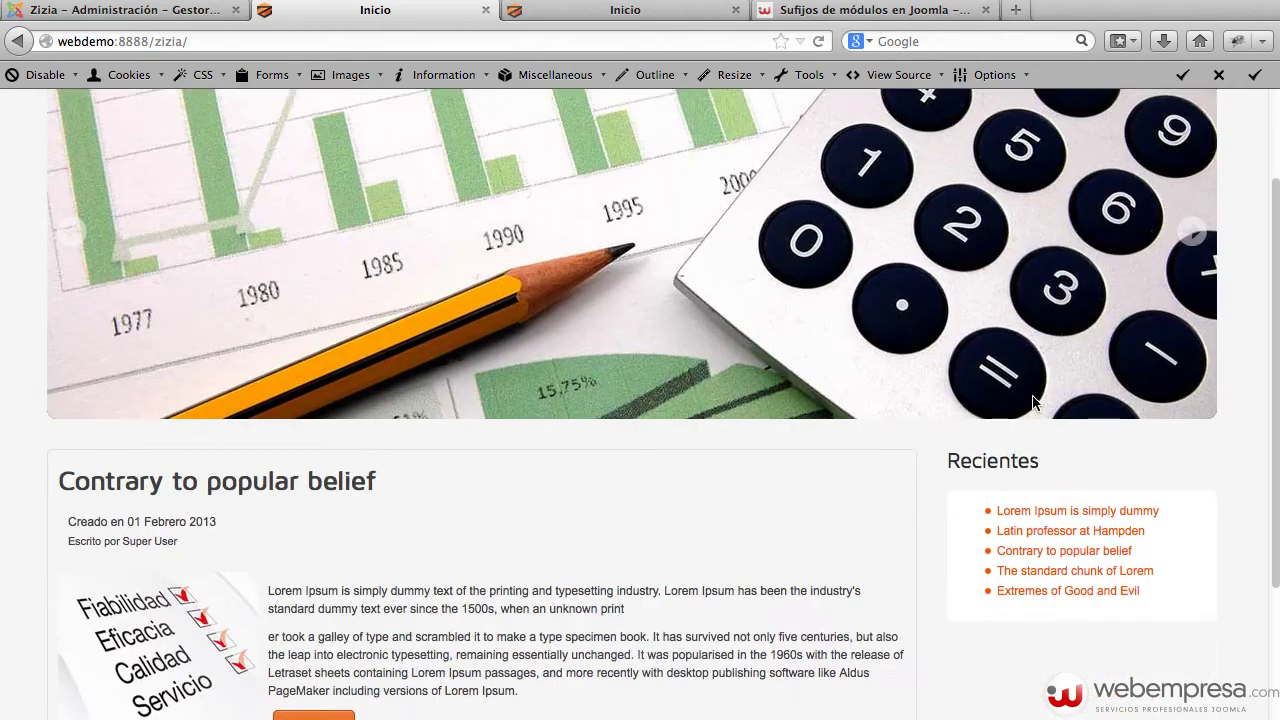
{"action": "scroll", "coordinate": [1034, 400], "scroll_direction": "down", "scroll_amount": 2}
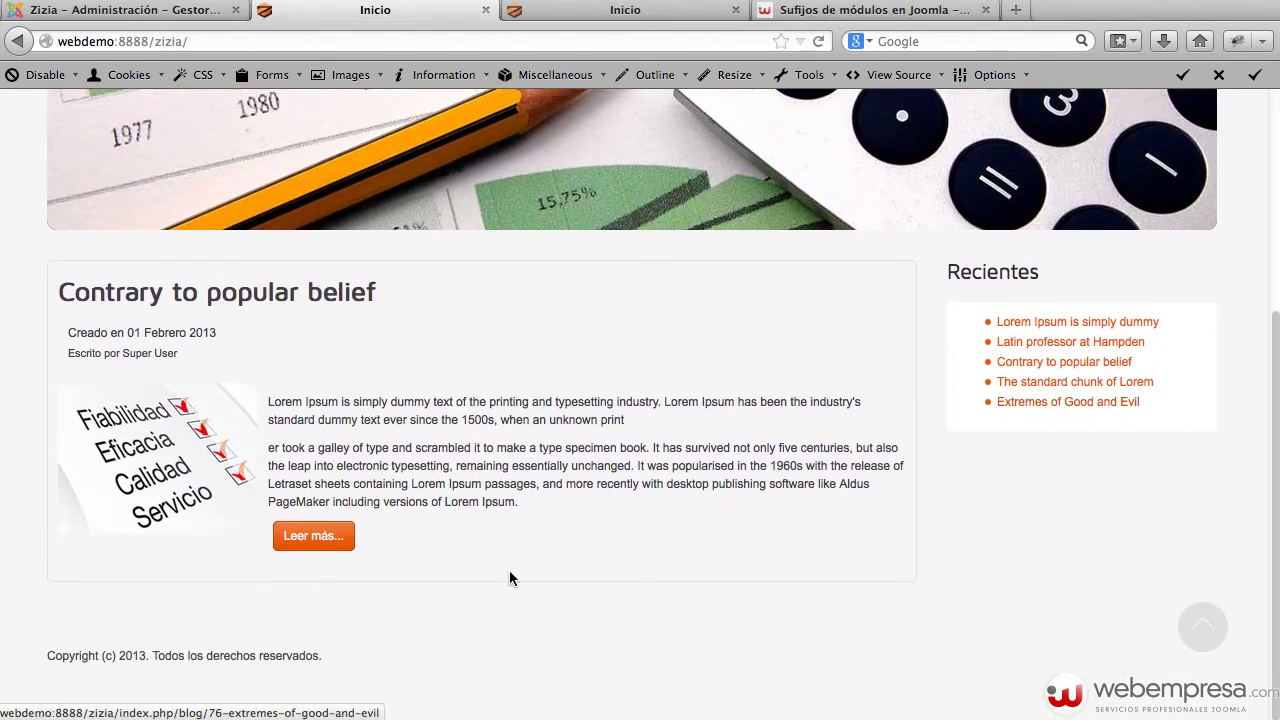
{"action": "scroll", "coordinate": [327, 273], "scroll_direction": "up", "scroll_amount": 2}
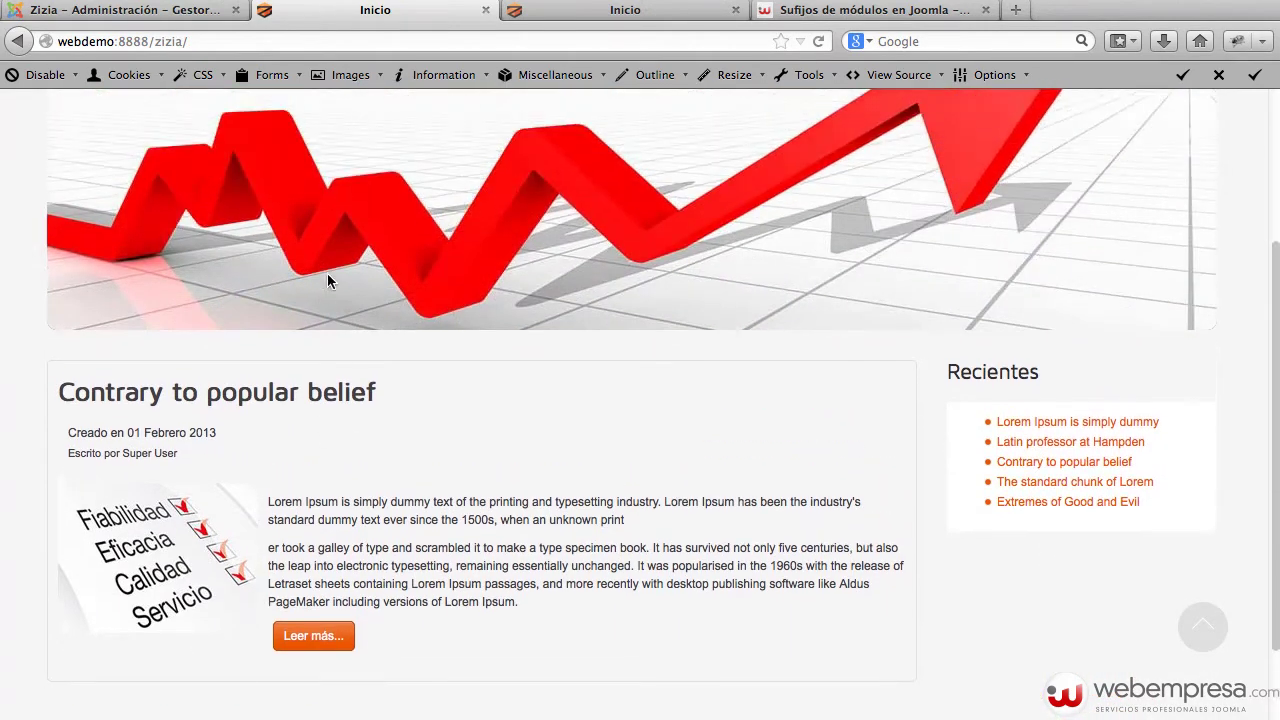
- Examine the template's module position preview for the positions available below the main content
{"action": "left_click", "coordinate": [585, 14]}
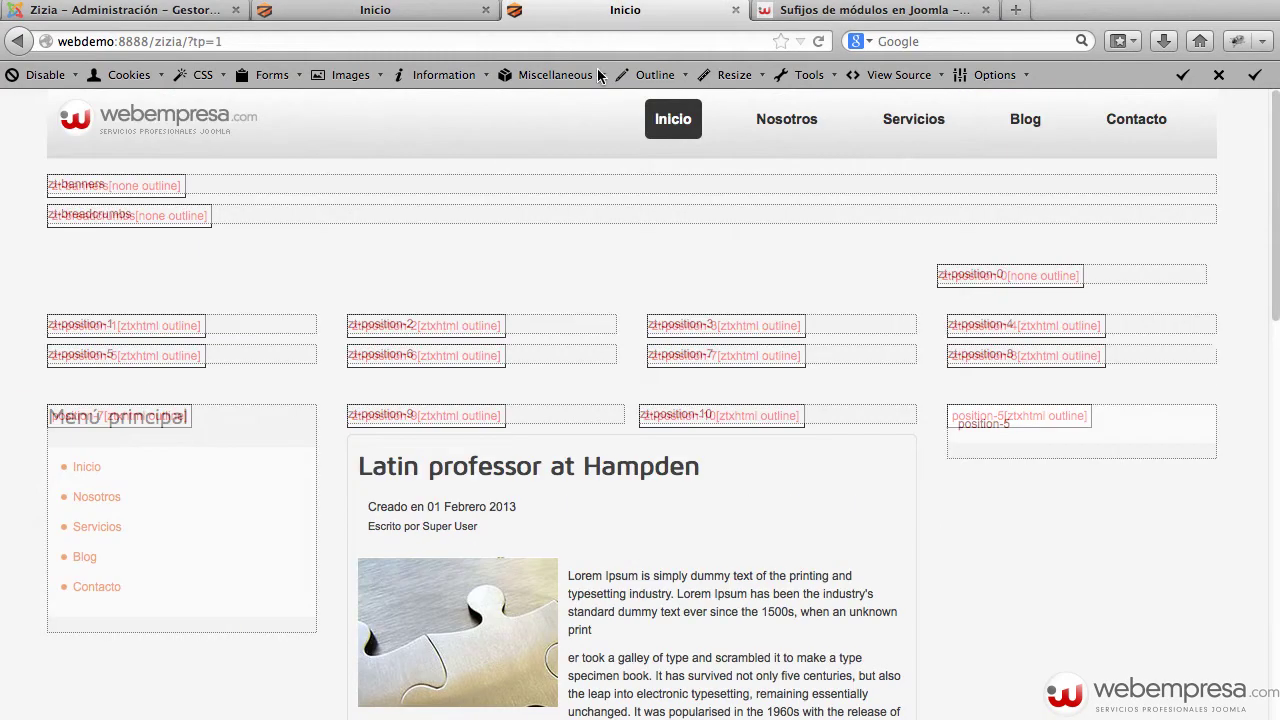
{"action": "scroll", "coordinate": [747, 369], "scroll_direction": "down", "scroll_amount": 8}
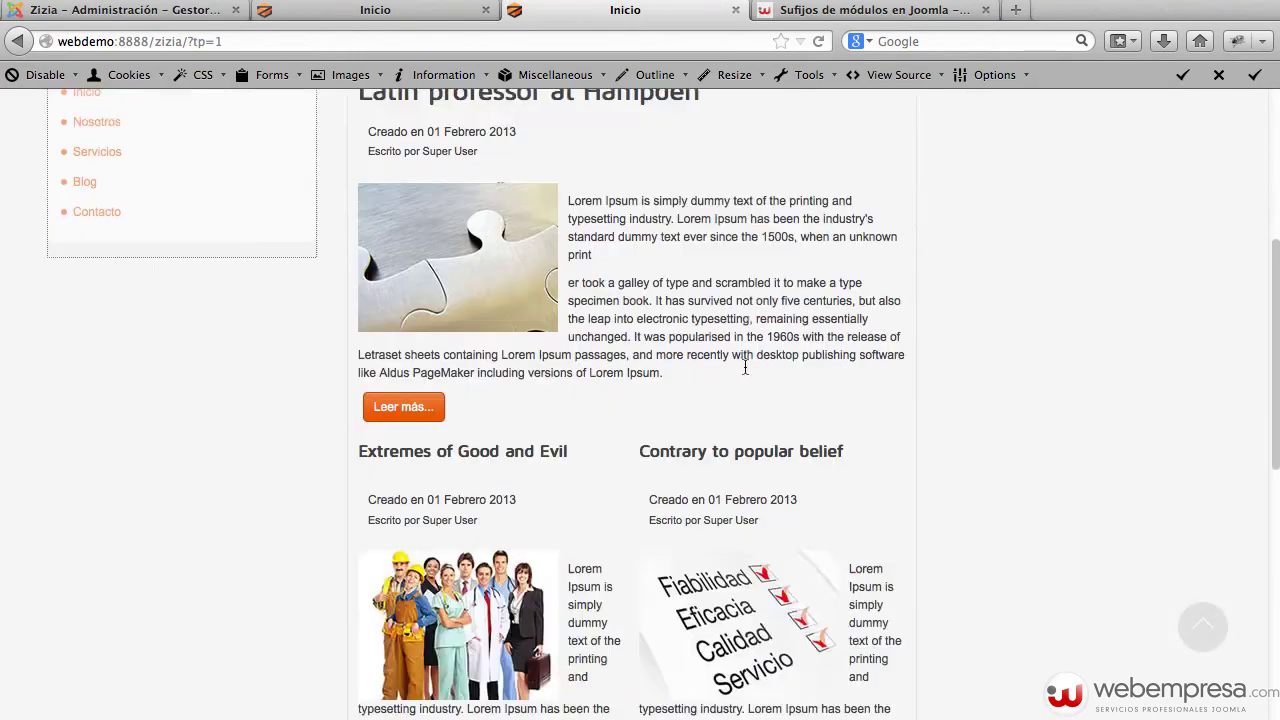
{"action": "scroll", "coordinate": [745, 368], "scroll_direction": "down", "scroll_amount": 10}
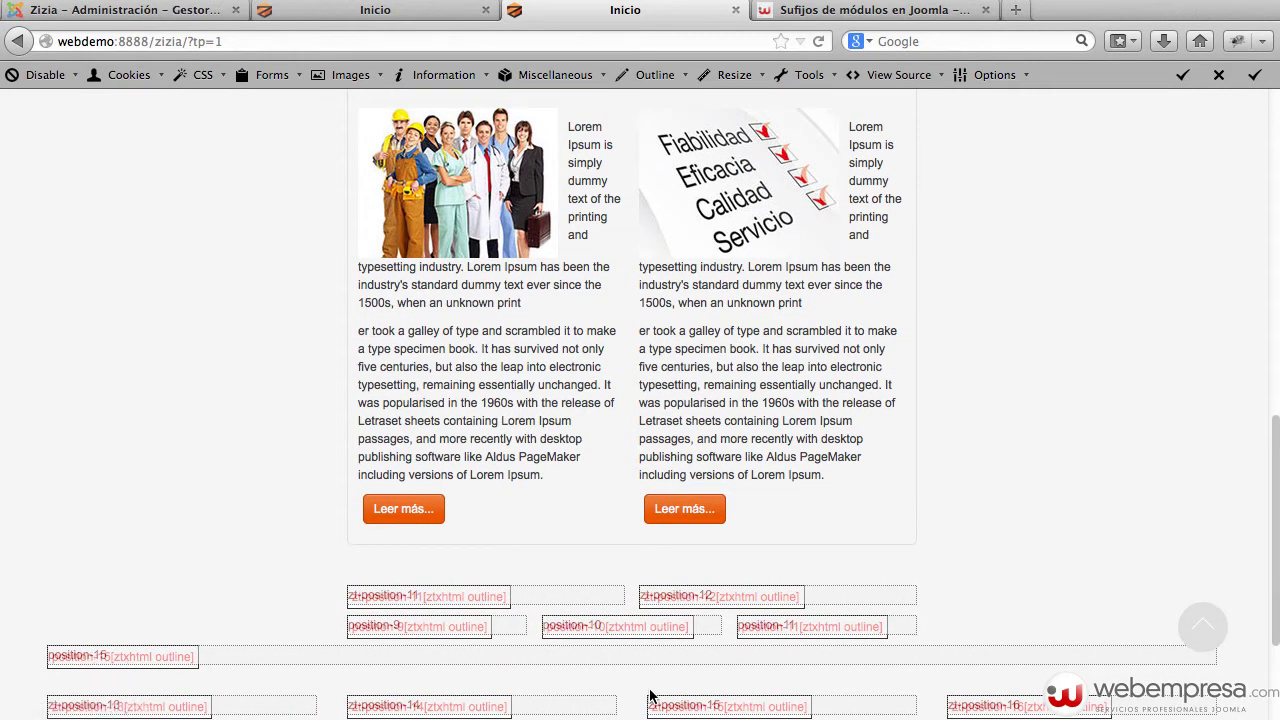
- Close the Recientes module in the administrator and create a new module of type HTML personalizado
{"action": "left_click", "coordinate": [177, 12]}
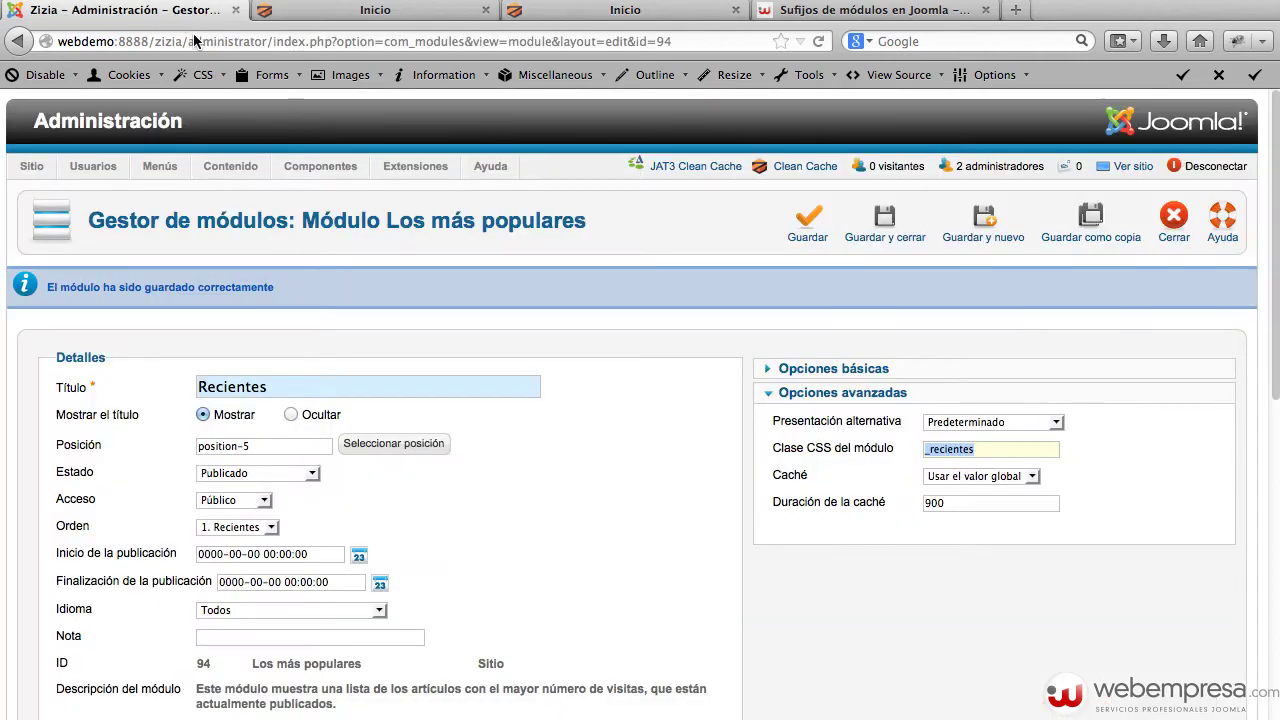
{"action": "left_click", "coordinate": [1162, 226]}
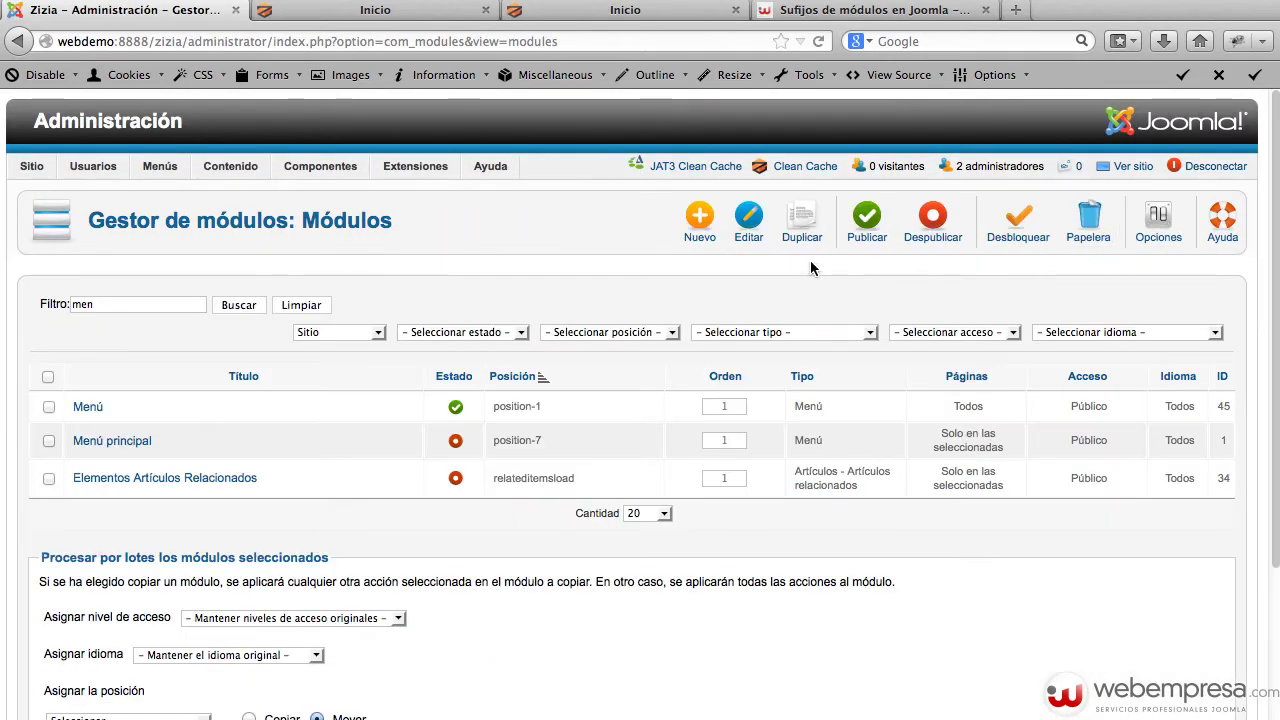
{"action": "left_click", "coordinate": [705, 237]}
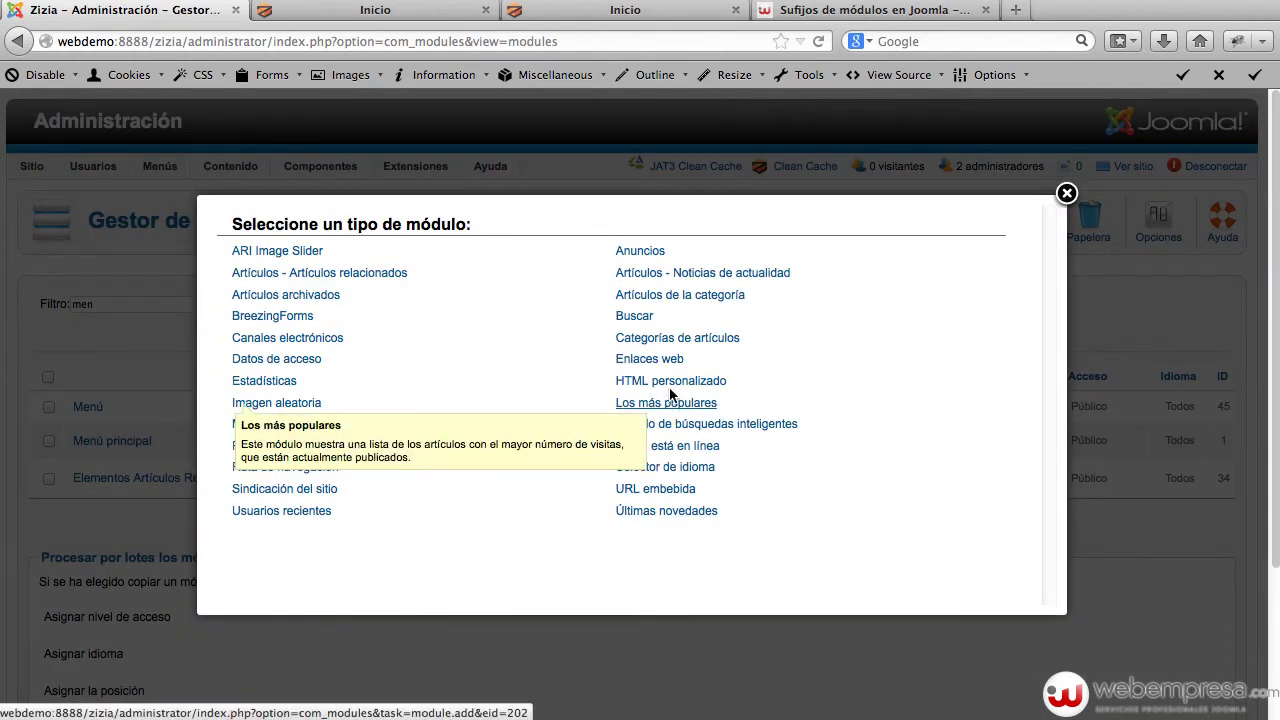
{"action": "left_click", "coordinate": [679, 389]}
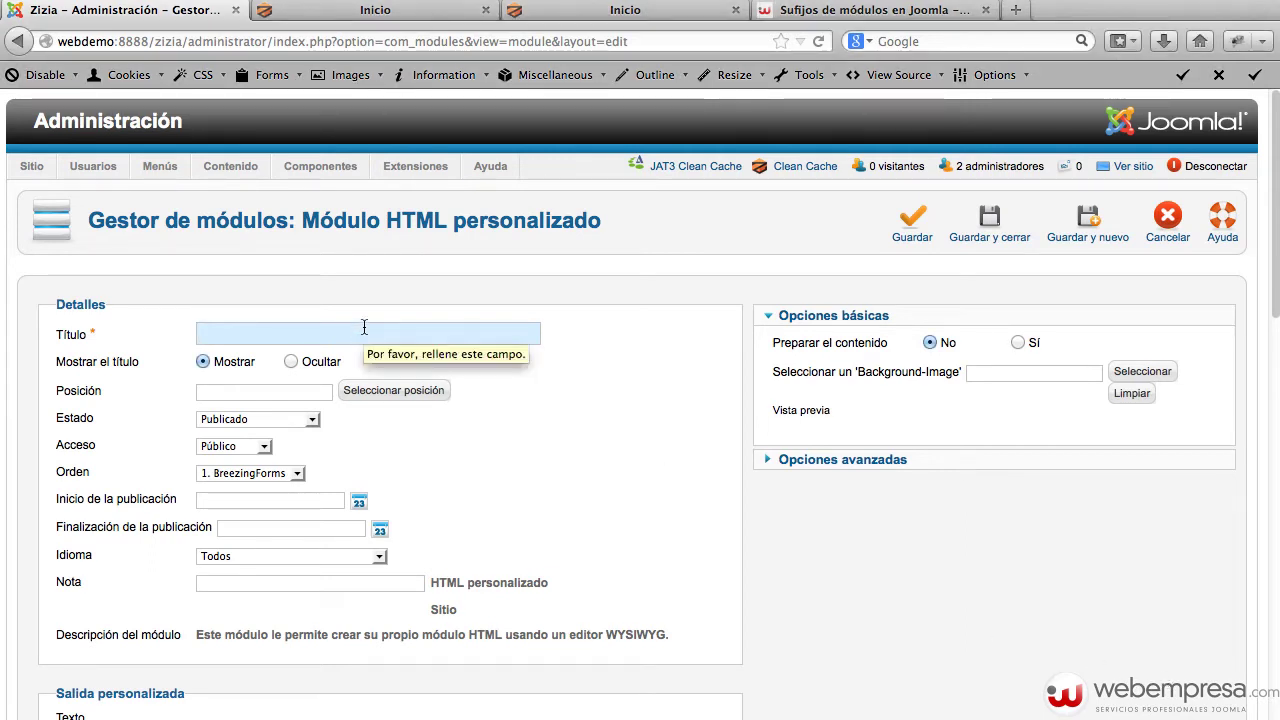
- Title the new module Testimonio and assign it to position-15
{"action": "left_click", "coordinate": [364, 327]}
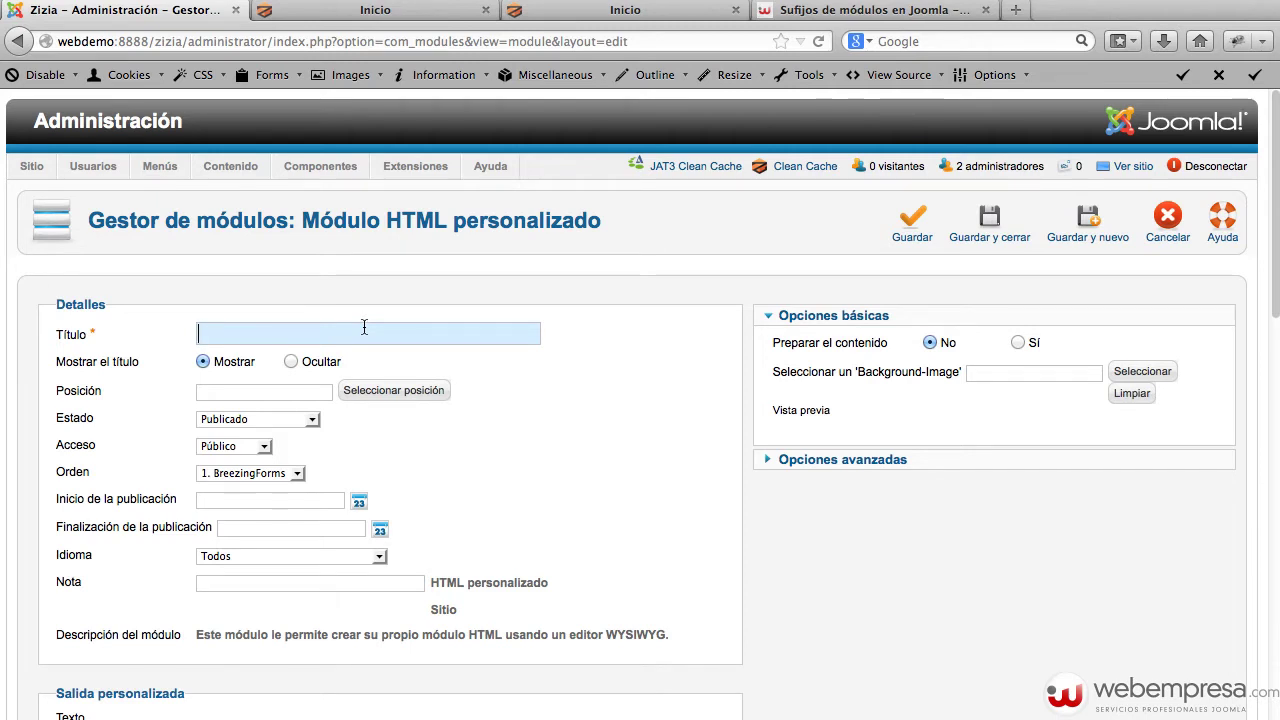
{"action": "type", "text": "Testimonio"}
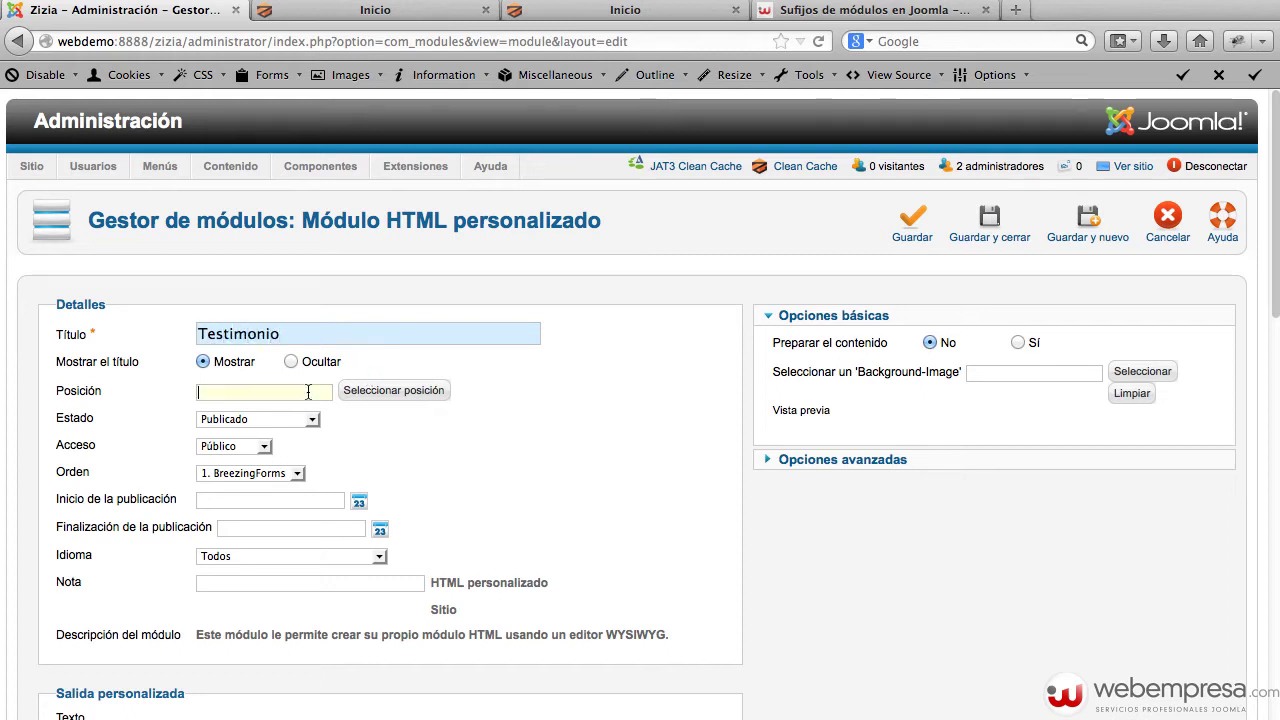
{"action": "type", "text": "po"}
{"action": "key", "text": "Down"}
{"action": "key", "text": "Down"}
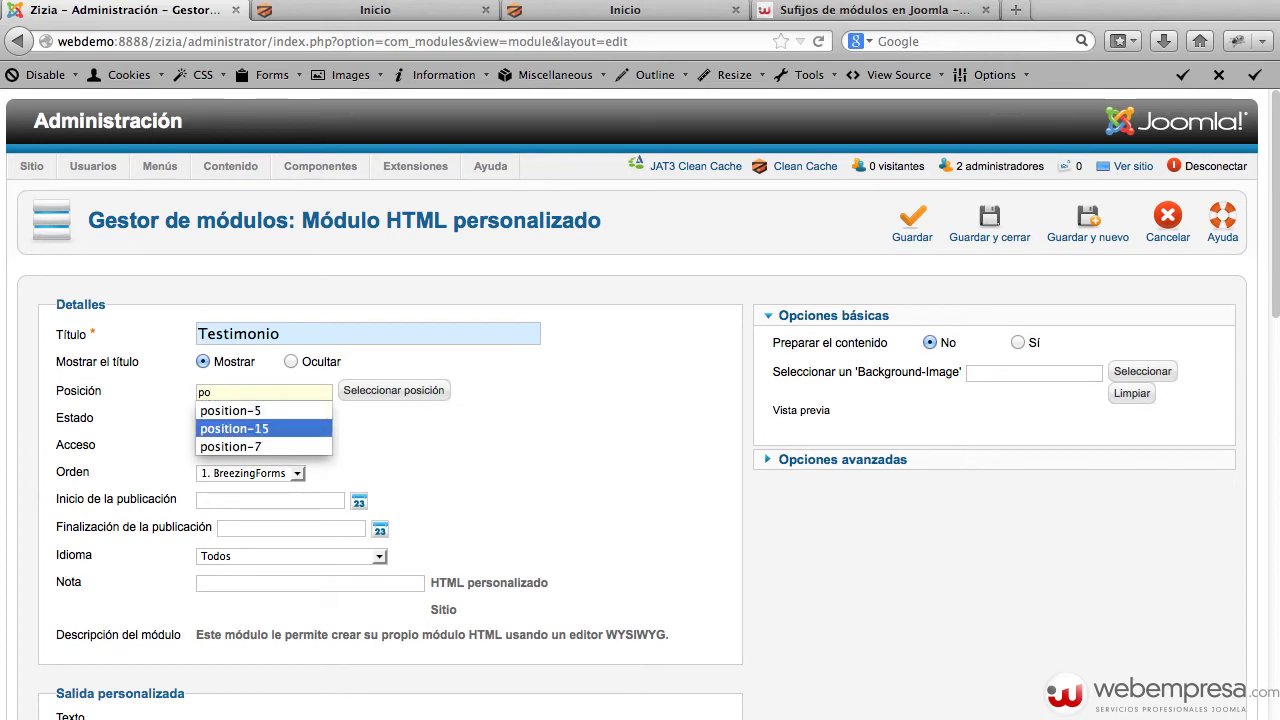
{"action": "key", "text": "Tab"}
- Restrict the Testimonio module to selected pages only, clearing all menu items except Inicio
{"action": "scroll", "coordinate": [400, 432], "scroll_direction": "down", "scroll_amount": 3}
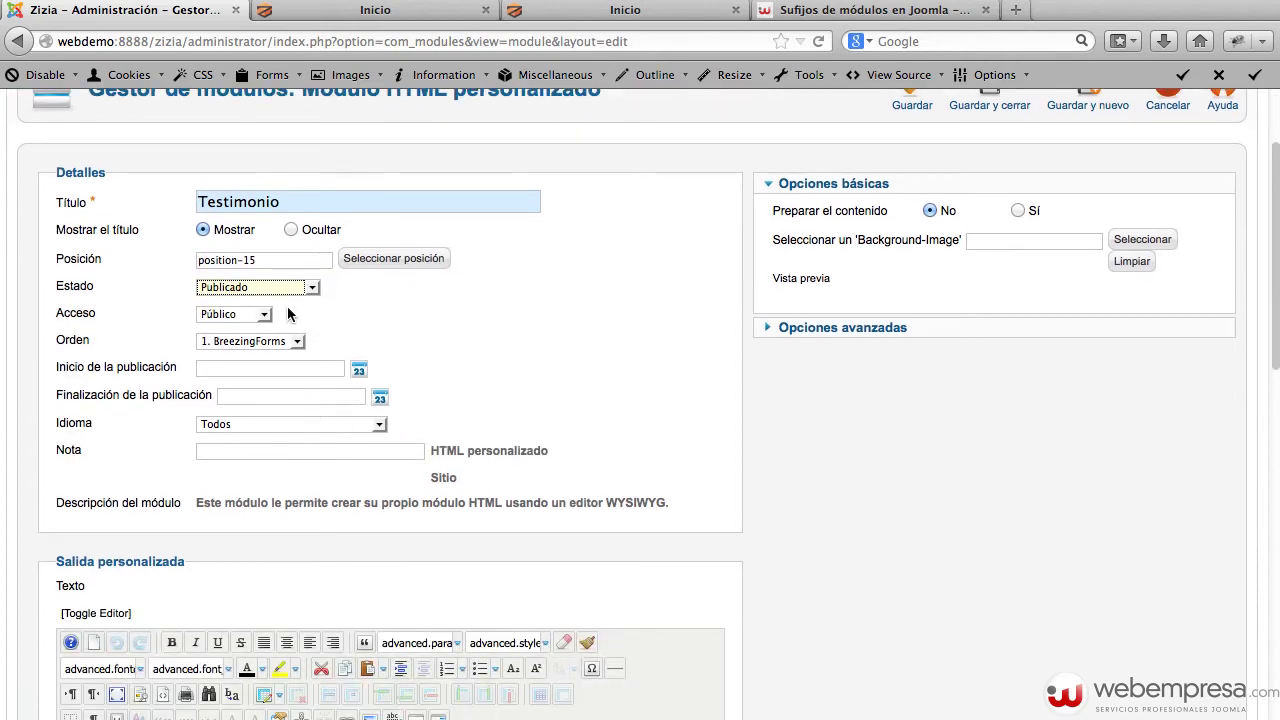
{"action": "scroll", "coordinate": [313, 303], "scroll_direction": "down", "scroll_amount": 12}
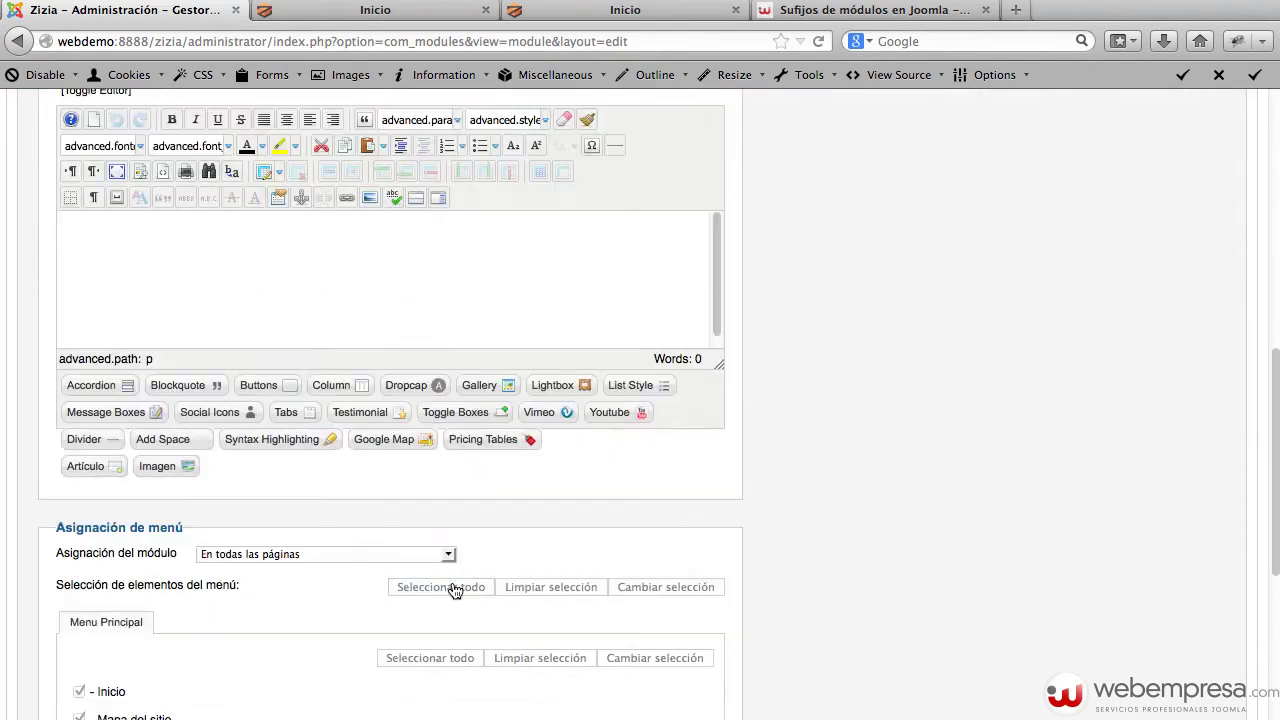
{"action": "left_click", "coordinate": [290, 554]}
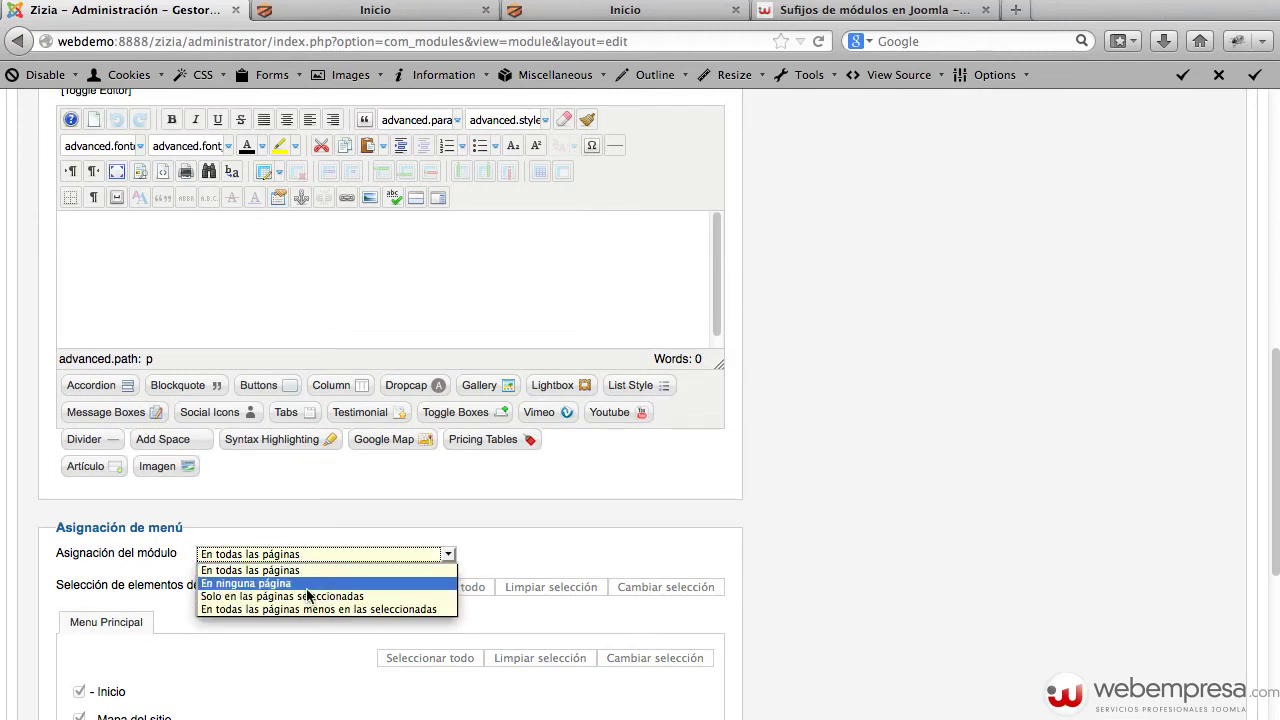
{"action": "left_click", "coordinate": [300, 596]}
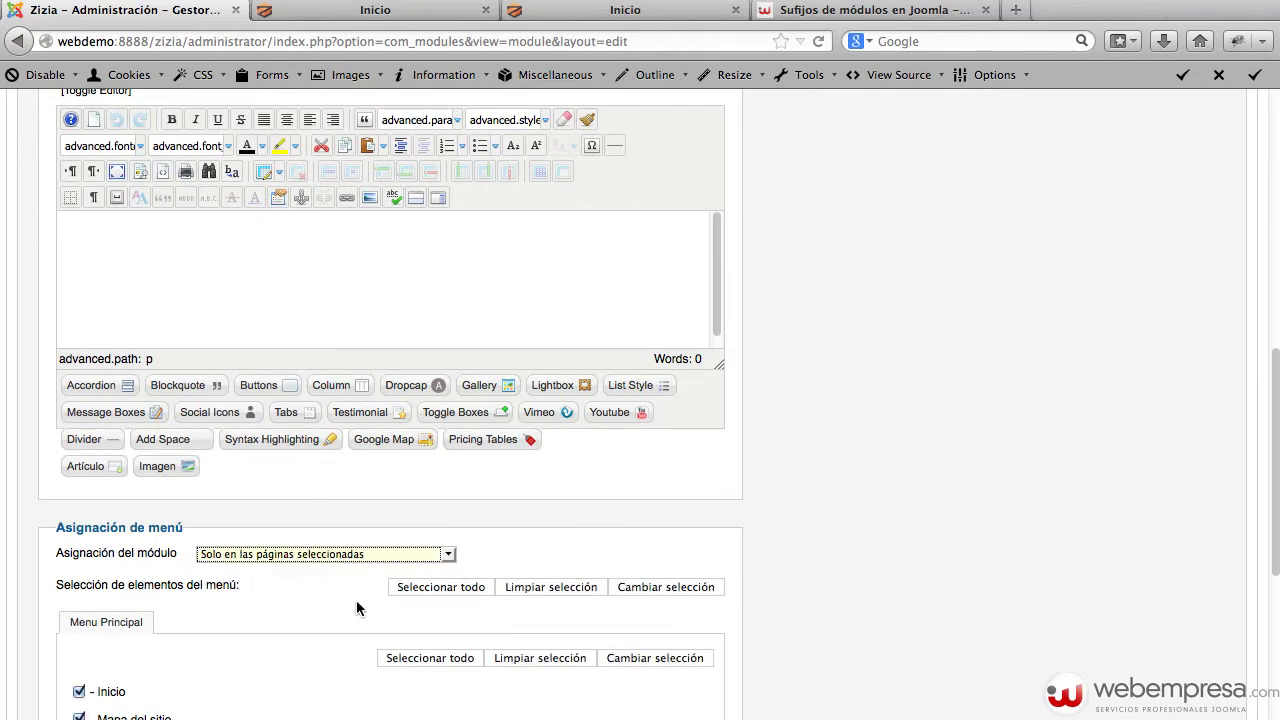
{"action": "left_click", "coordinate": [430, 589]}
{"action": "left_click", "coordinate": [543, 587]}
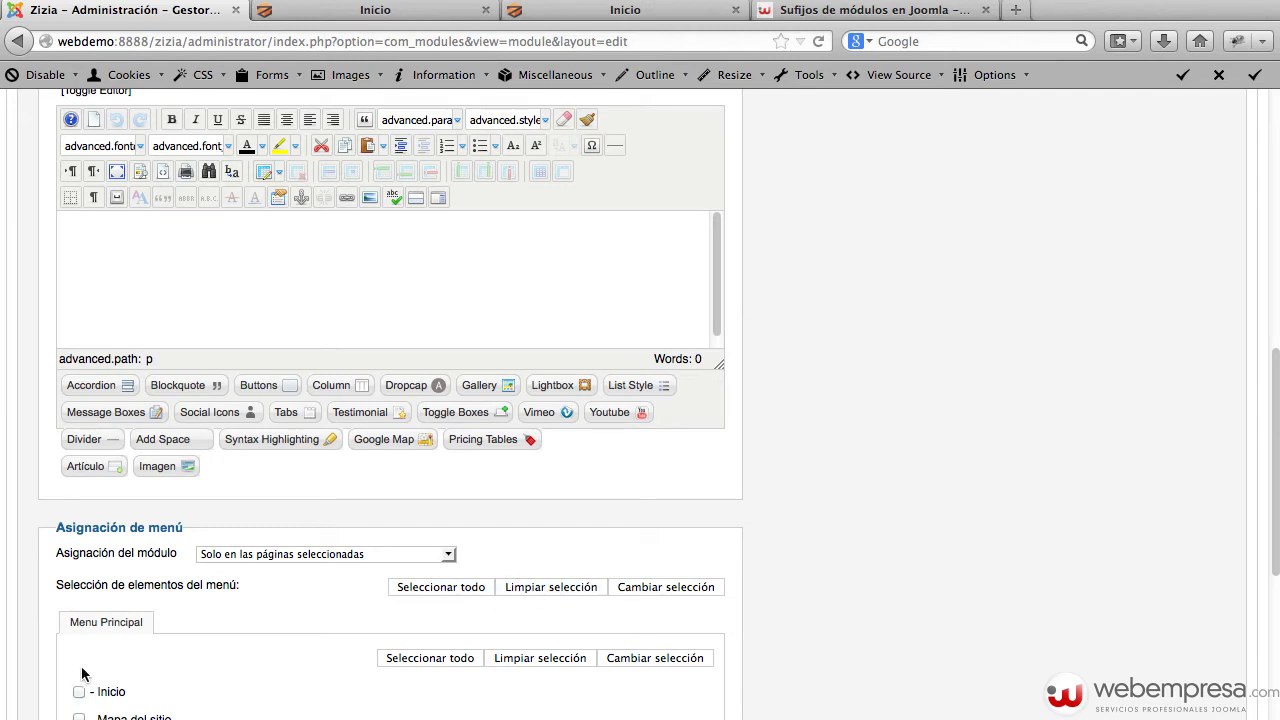
{"action": "left_click", "coordinate": [108, 693]}
- Fill the module's text with the Spanish Lorem Ipsum paragraph ending in "desde el año 1500" and save the module
{"action": "scroll", "coordinate": [294, 560], "scroll_direction": "up", "scroll_amount": 3}
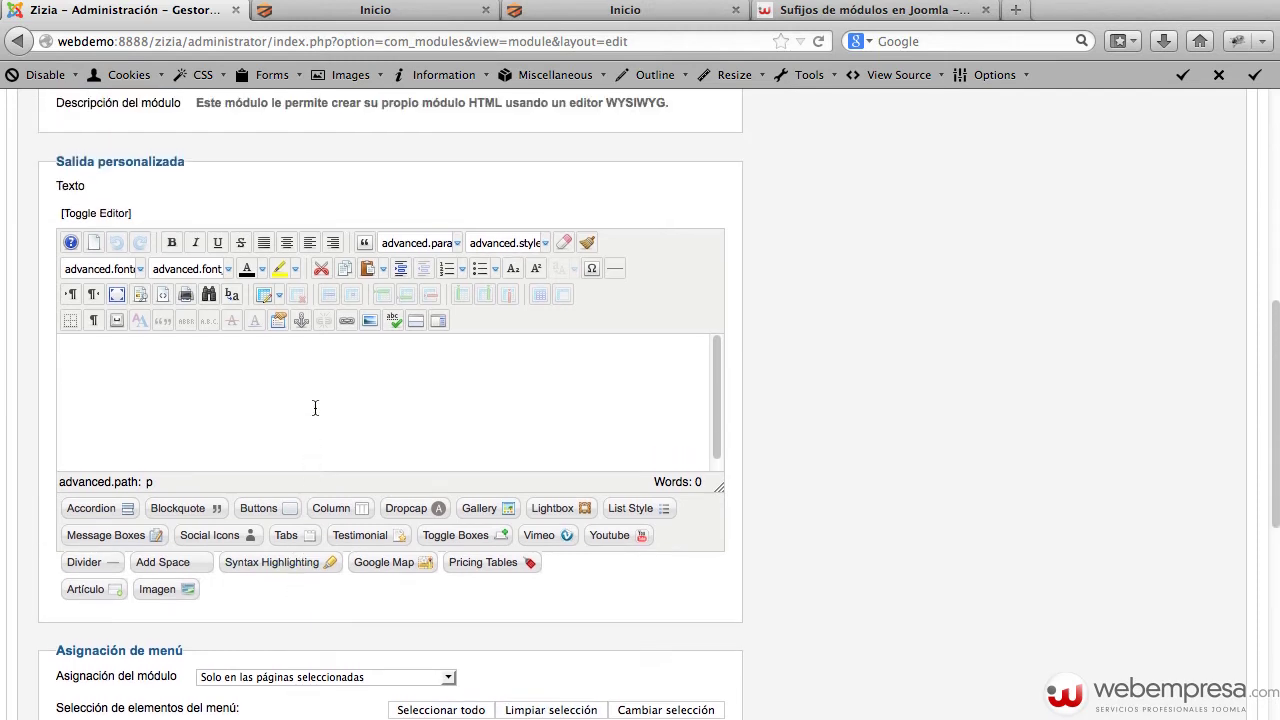
{"action": "left_click", "coordinate": [312, 394]}
{"action": "type", "text": "Lorem Ipsum es simplemente el texto de relleno de las imprentas y archivos de texto. Lorem Ipsum ha sido el texto de relleno estándar de las industrias desde el año 1500"}
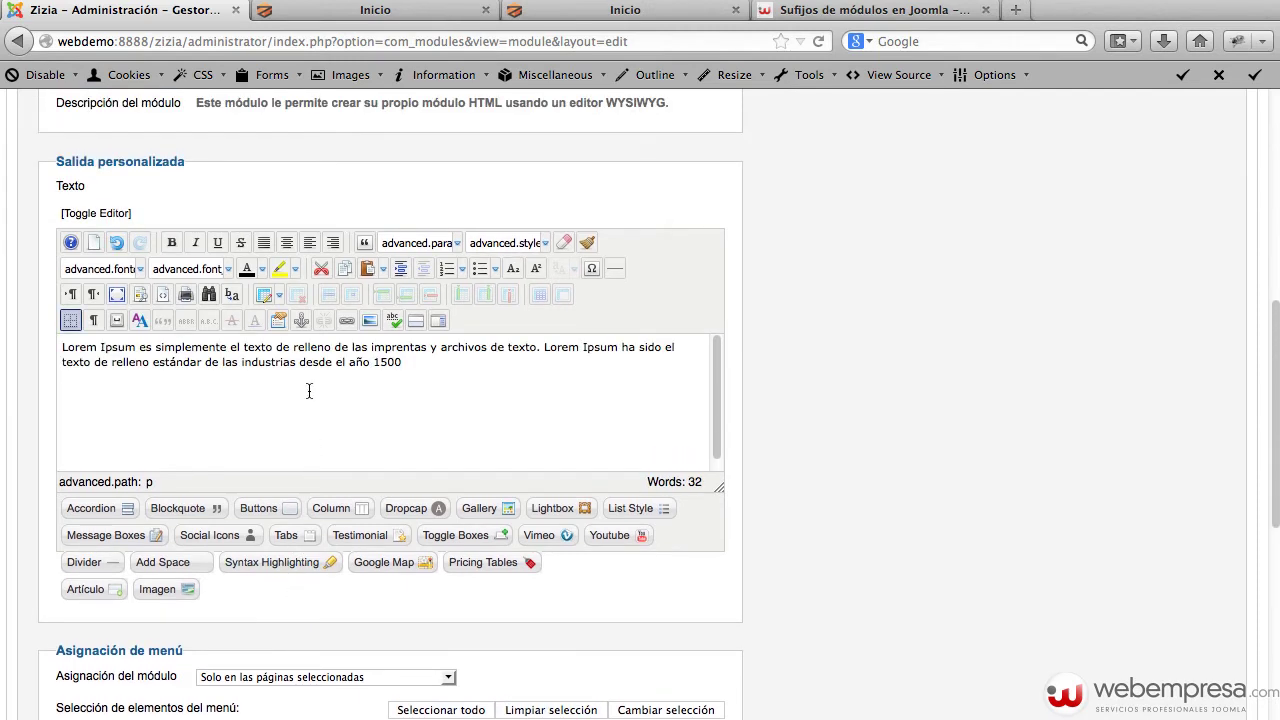
{"action": "scroll", "coordinate": [642, 410], "scroll_direction": "up", "scroll_amount": 10}
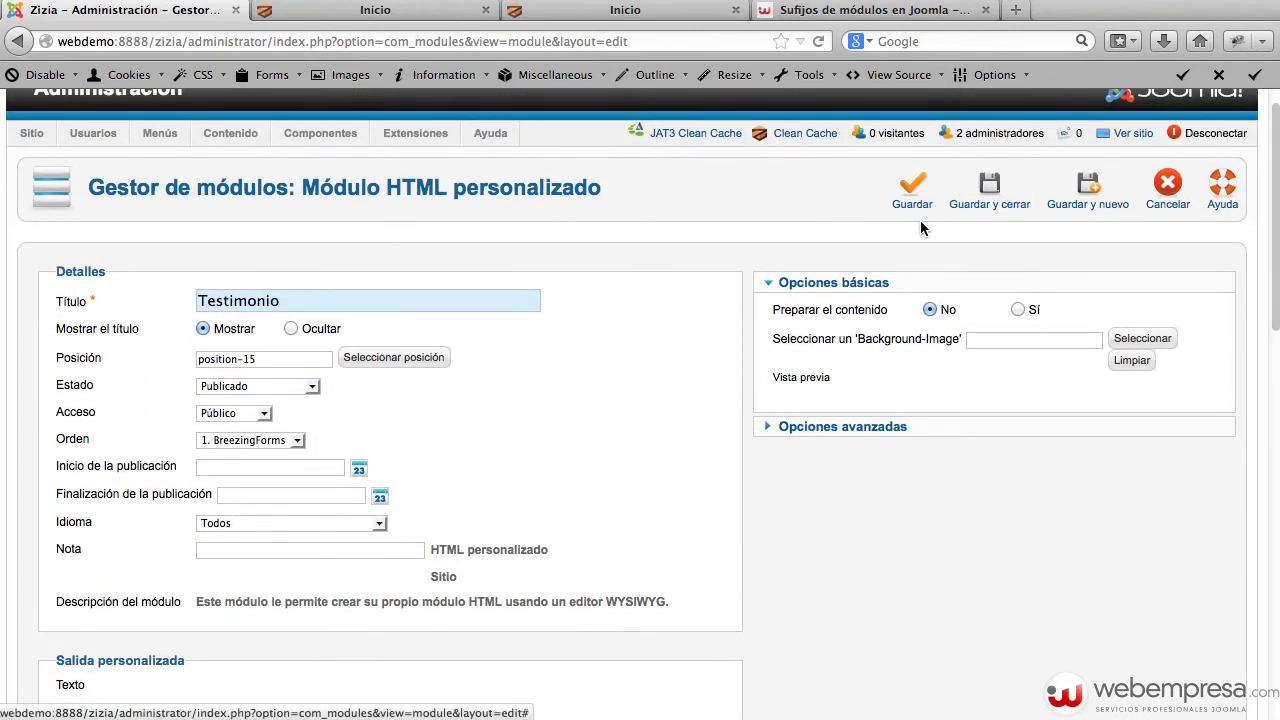
{"action": "left_click", "coordinate": [914, 195]}
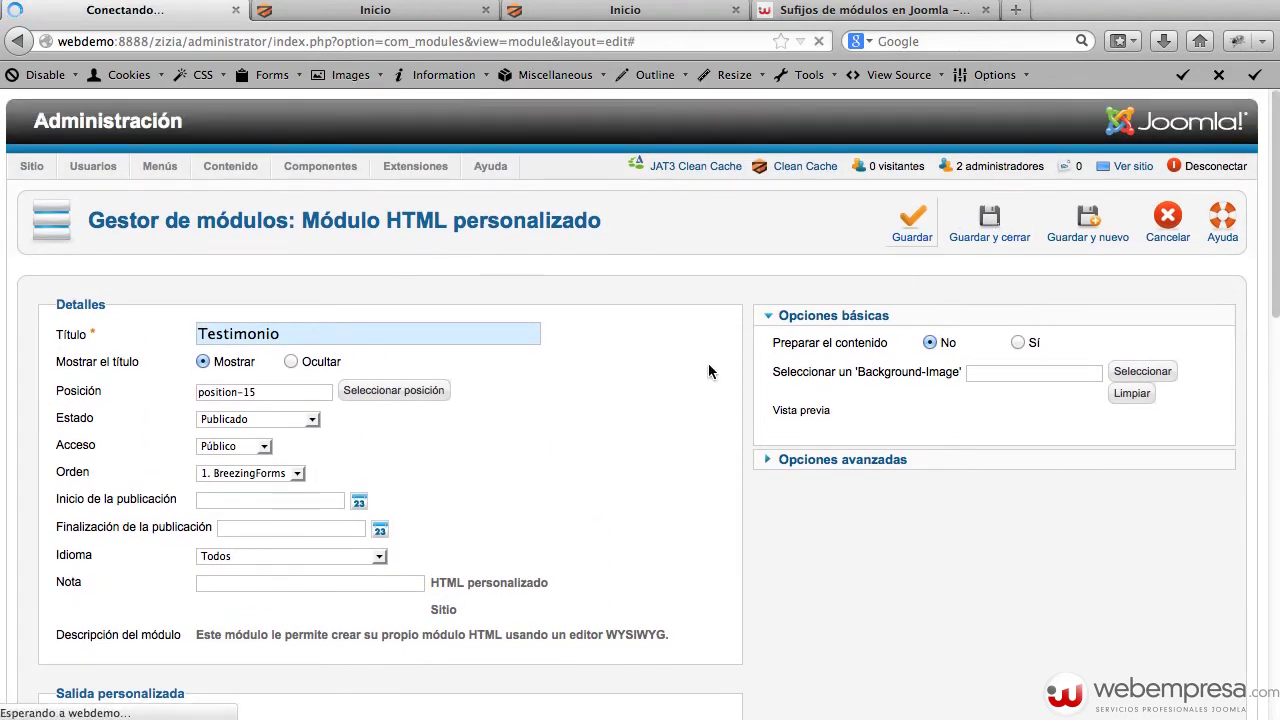
- Reload the public home page and examine how the Testimonio module appears below the featured article
{"action": "left_click", "coordinate": [352, 14]}
{"action": "key", "text": "super+r"}
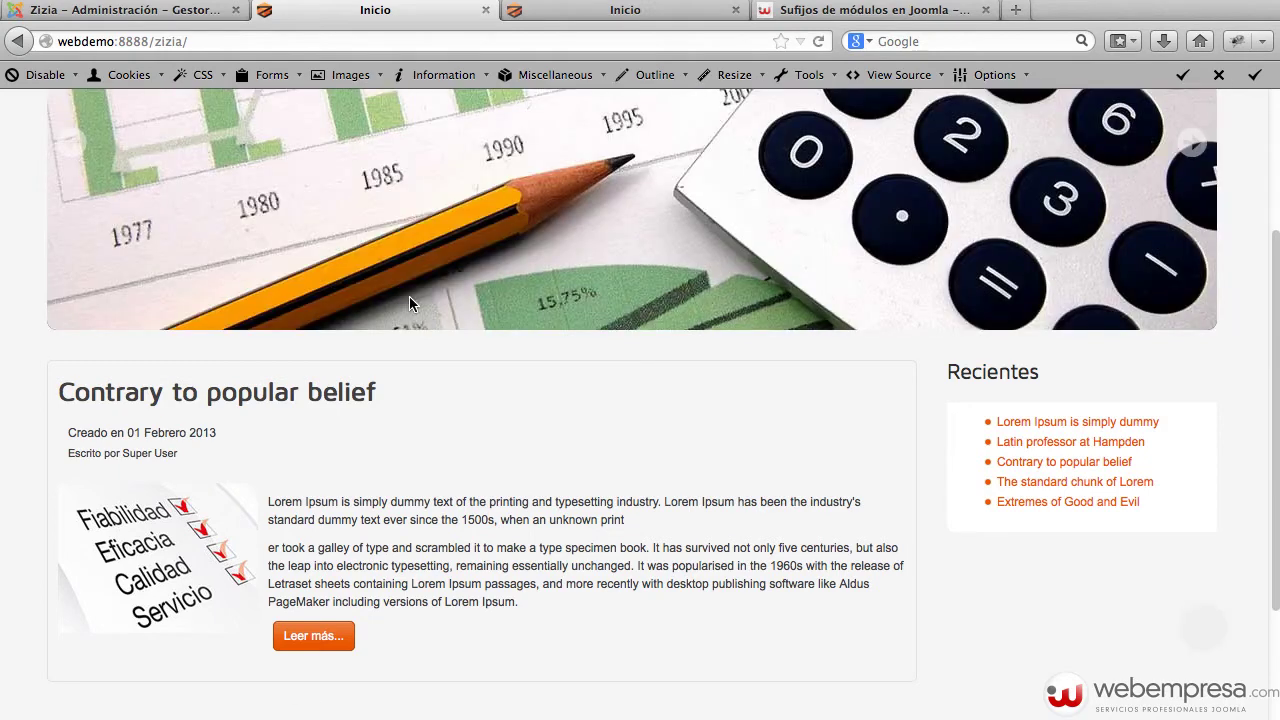
{"action": "scroll", "coordinate": [409, 296], "scroll_direction": "down", "scroll_amount": 3}
{"action": "left_click_drag", "start_coordinate": [330, 680], "coordinate": [48, 566]}
{"action": "left_click", "coordinate": [298, 556]}
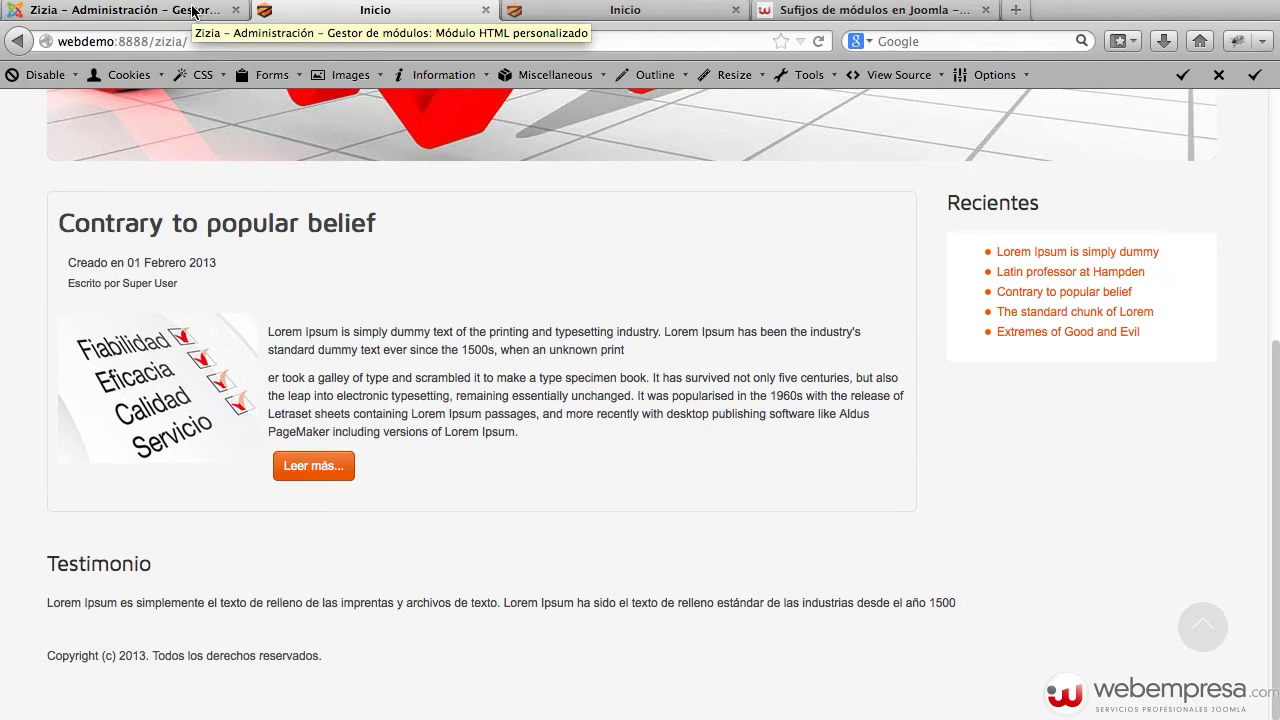
{"action": "scroll", "coordinate": [235, 432], "scroll_direction": "up", "scroll_amount": 5}
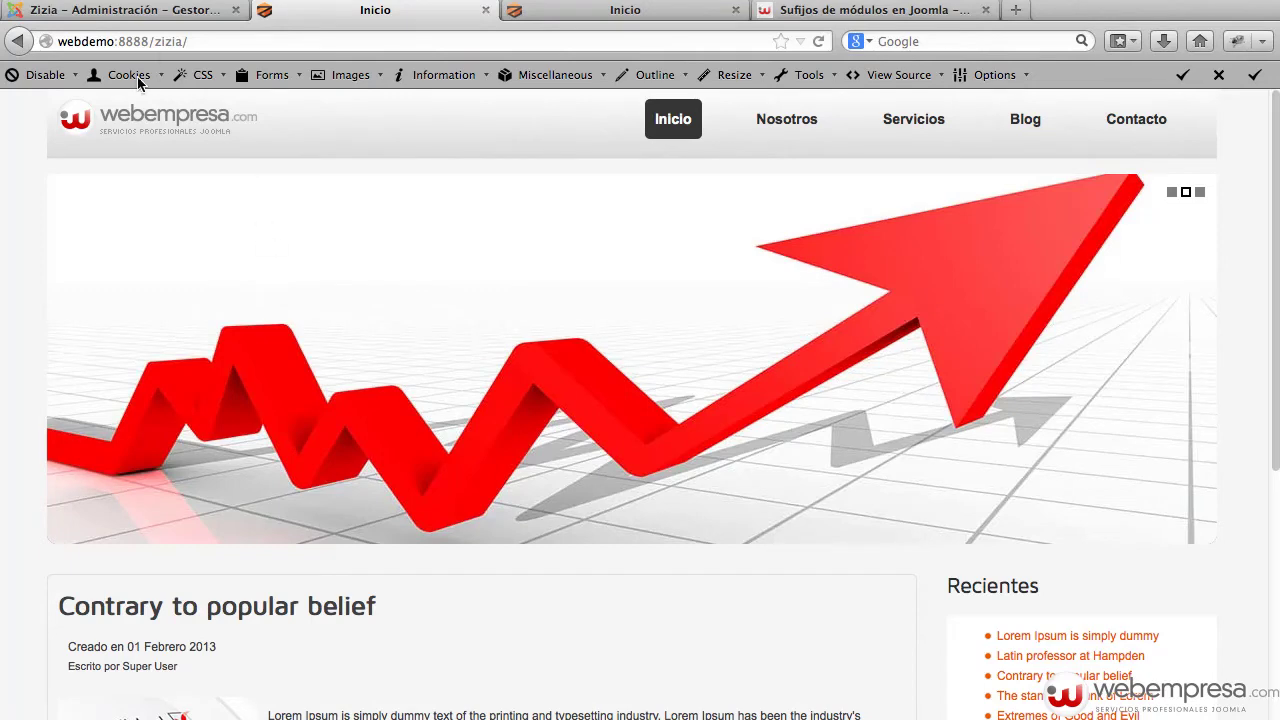
- Show the Testimonio module's text as HTML source and hide the module's title
{"action": "left_click", "coordinate": [175, 10]}
{"action": "scroll", "coordinate": [414, 333], "scroll_direction": "down", "scroll_amount": 5}
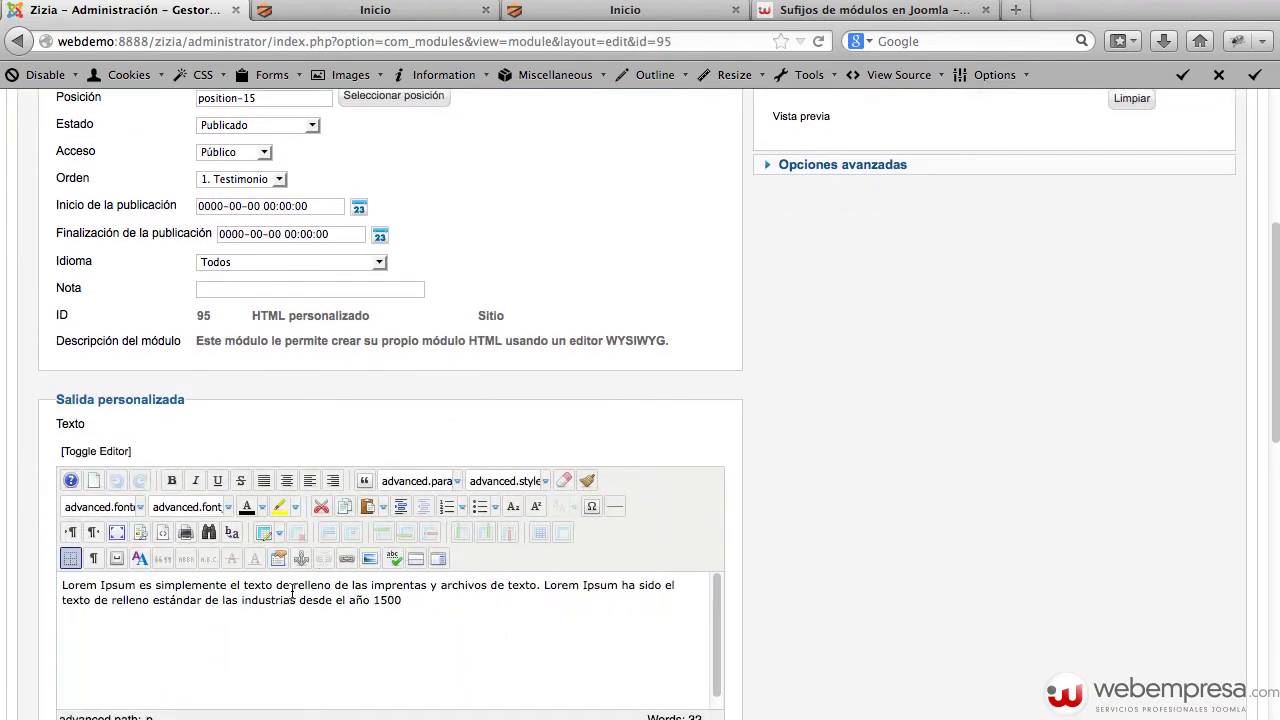
{"action": "left_click", "coordinate": [97, 451]}
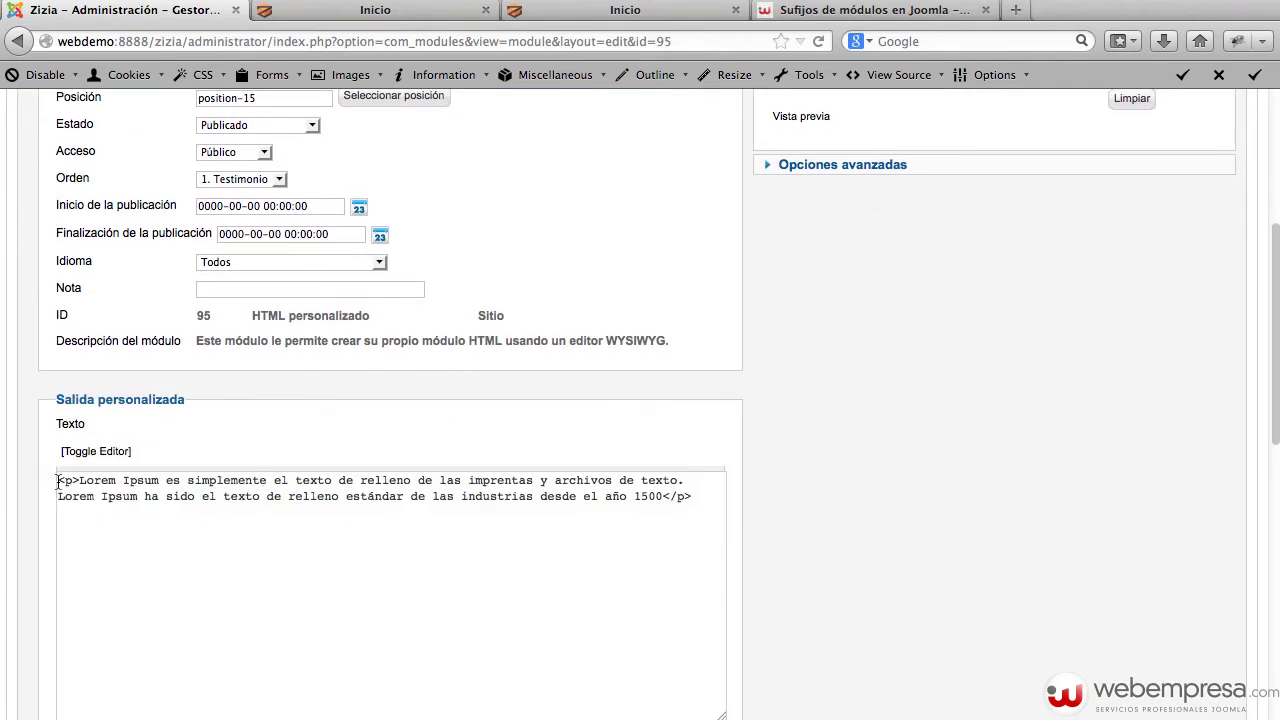
{"action": "key", "text": "Return"}
{"action": "key", "text": "Return"}
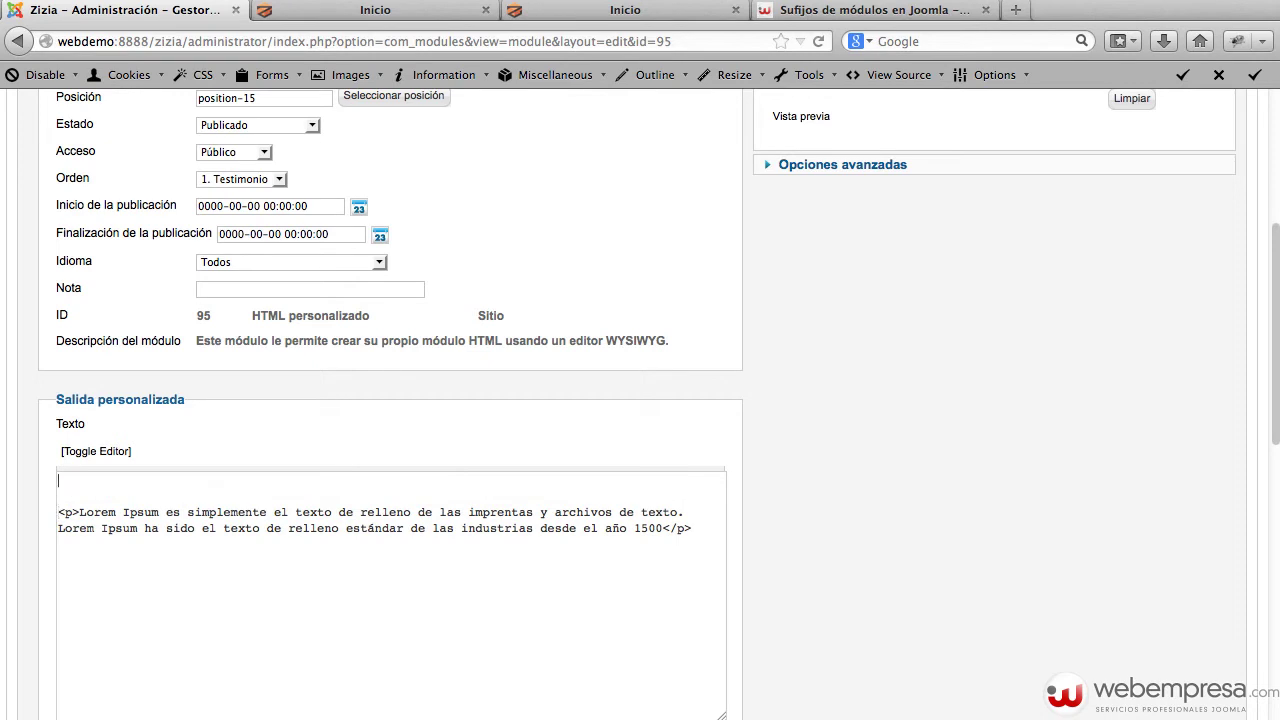
{"action": "scroll", "coordinate": [593, 373], "scroll_direction": "up", "scroll_amount": 3}
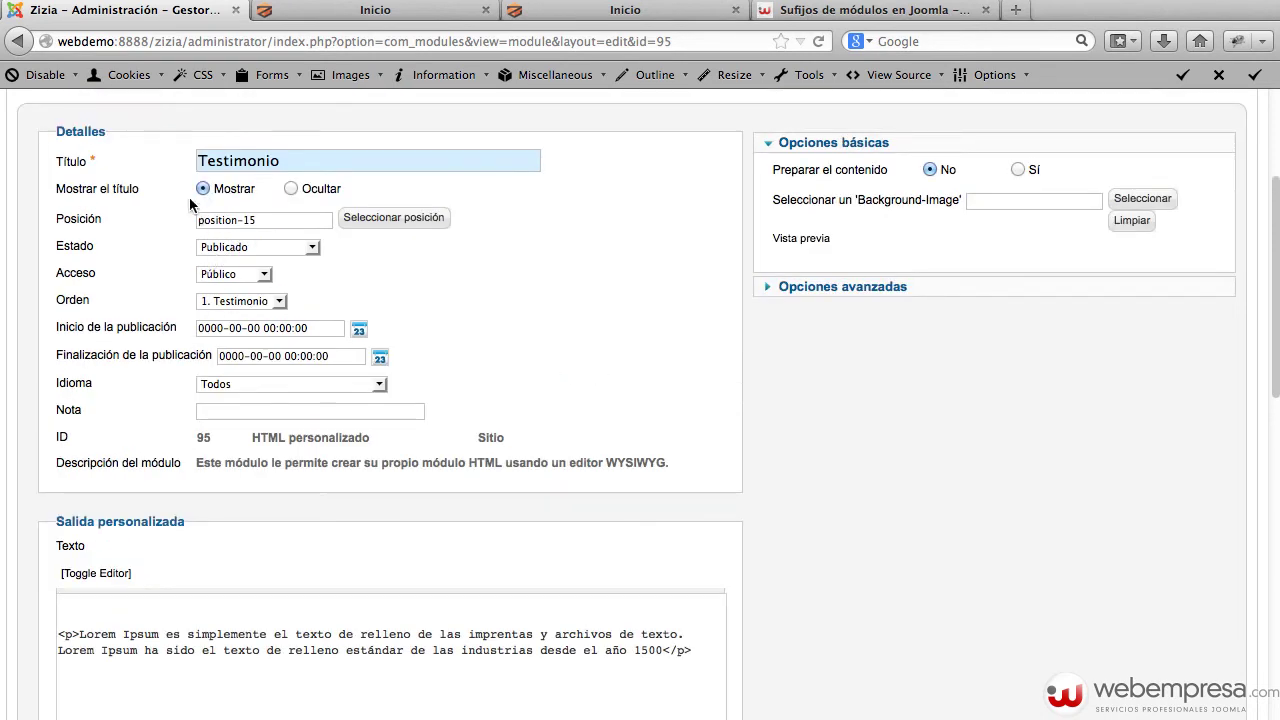
{"action": "left_click", "coordinate": [290, 189]}
- Wrap the Lorem Ipsum paragraph in a <div id="slider"> element and save the Testimonio module
{"action": "left_click", "coordinate": [449, 609]}
{"action": "key", "text": "Delete"}
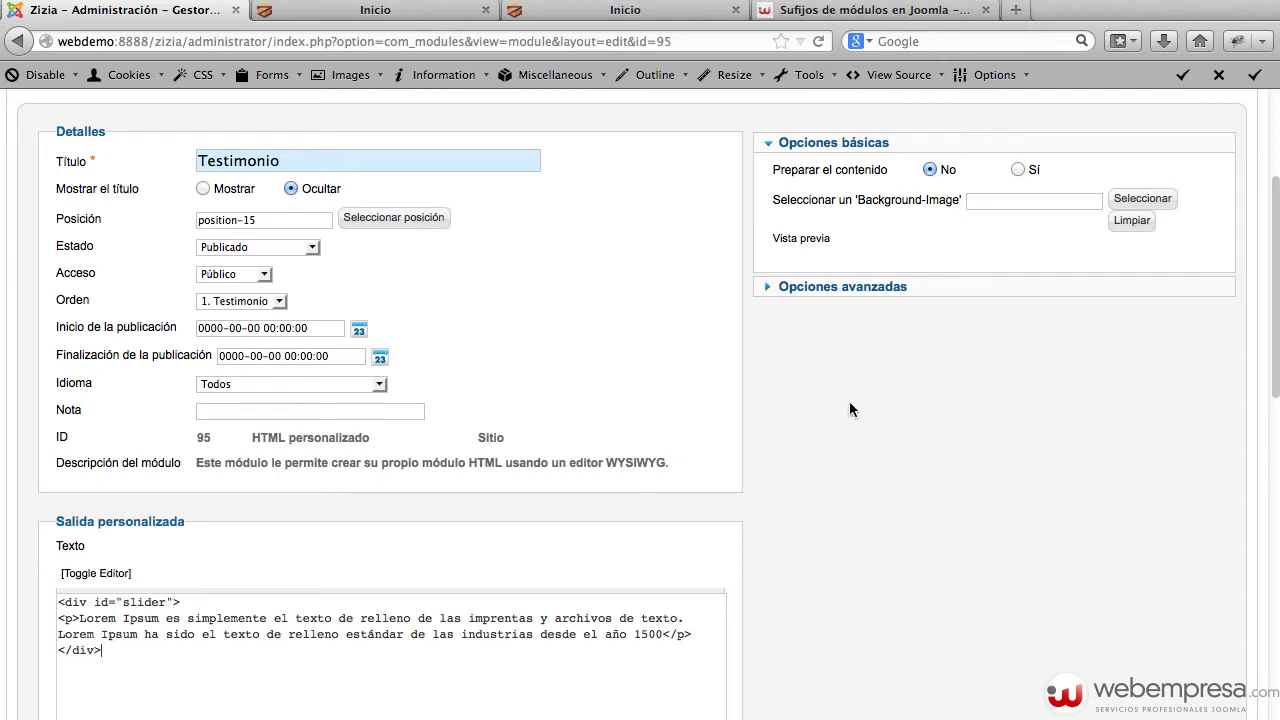
{"action": "scroll", "coordinate": [849, 409], "scroll_direction": "up", "scroll_amount": 5}
{"action": "left_click", "coordinate": [809, 228]}
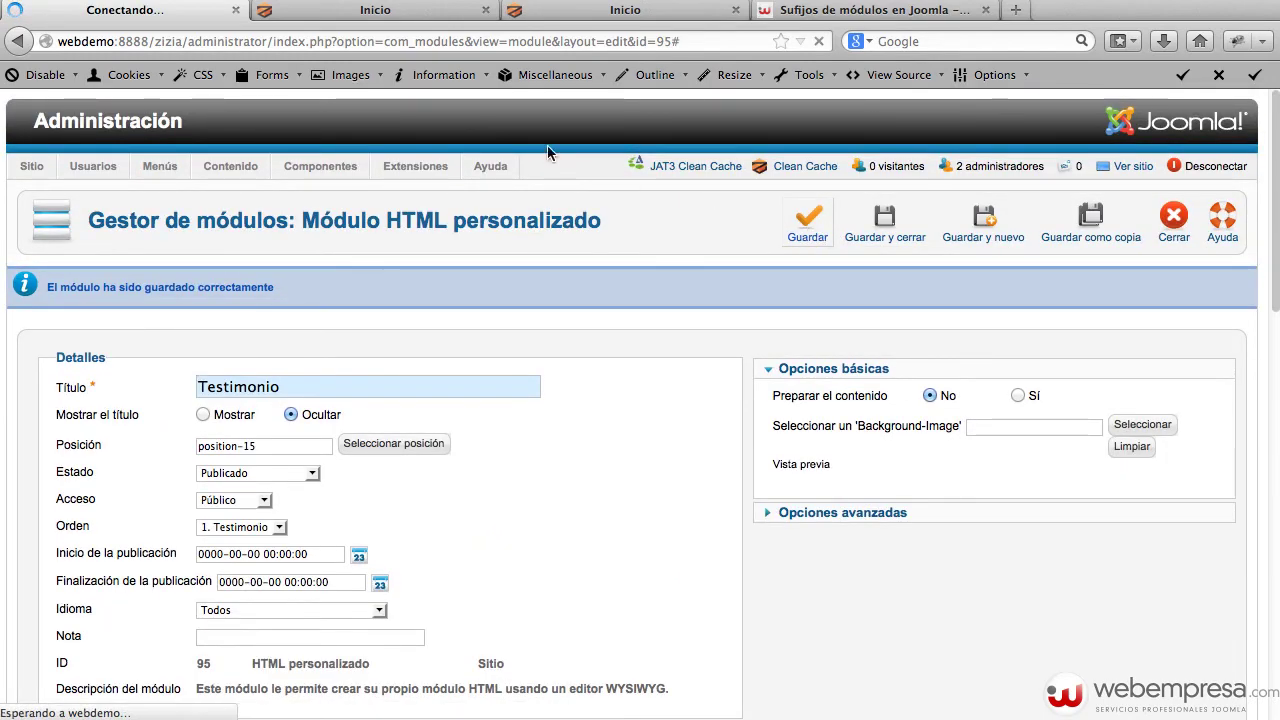
- Reload the public home page and examine how the slider div styles the testimonial text
{"action": "left_click", "coordinate": [372, 16]}
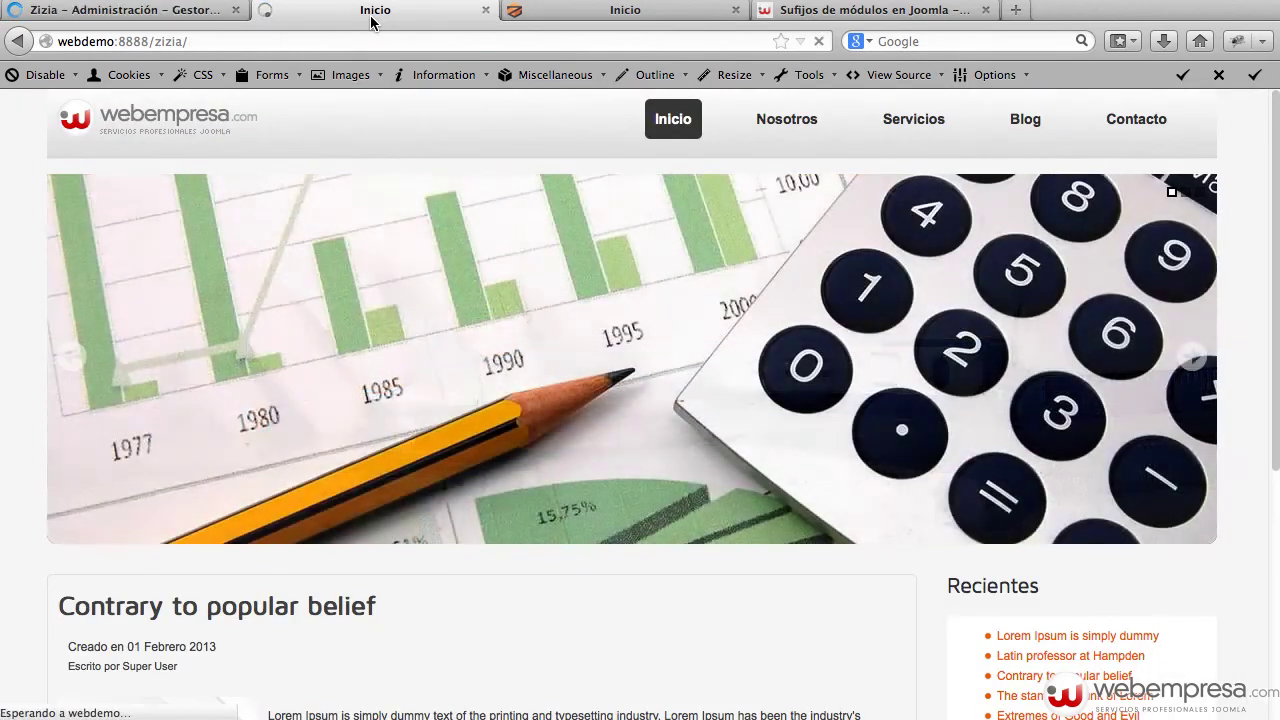
{"action": "scroll", "coordinate": [528, 267], "scroll_direction": "down", "scroll_amount": 5}
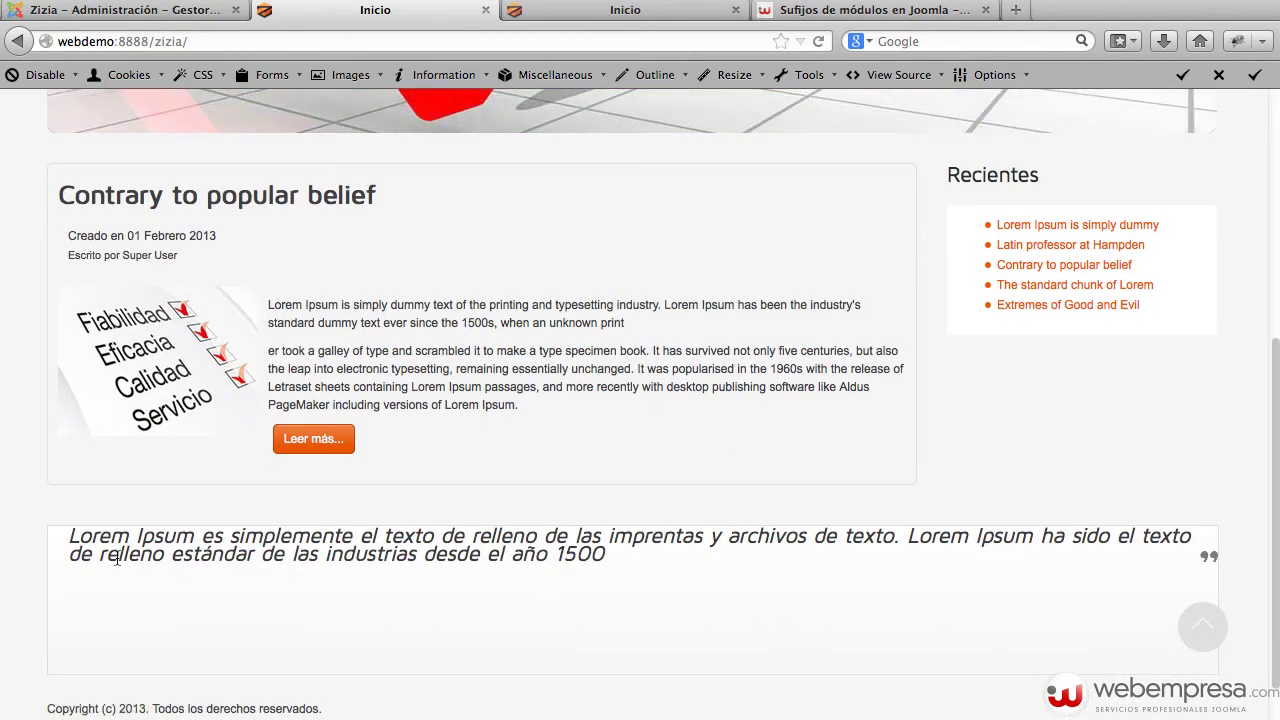
{"action": "left_click_drag", "start_coordinate": [74, 538], "coordinate": [651, 563]}
{"action": "left_click", "coordinate": [651, 566]}
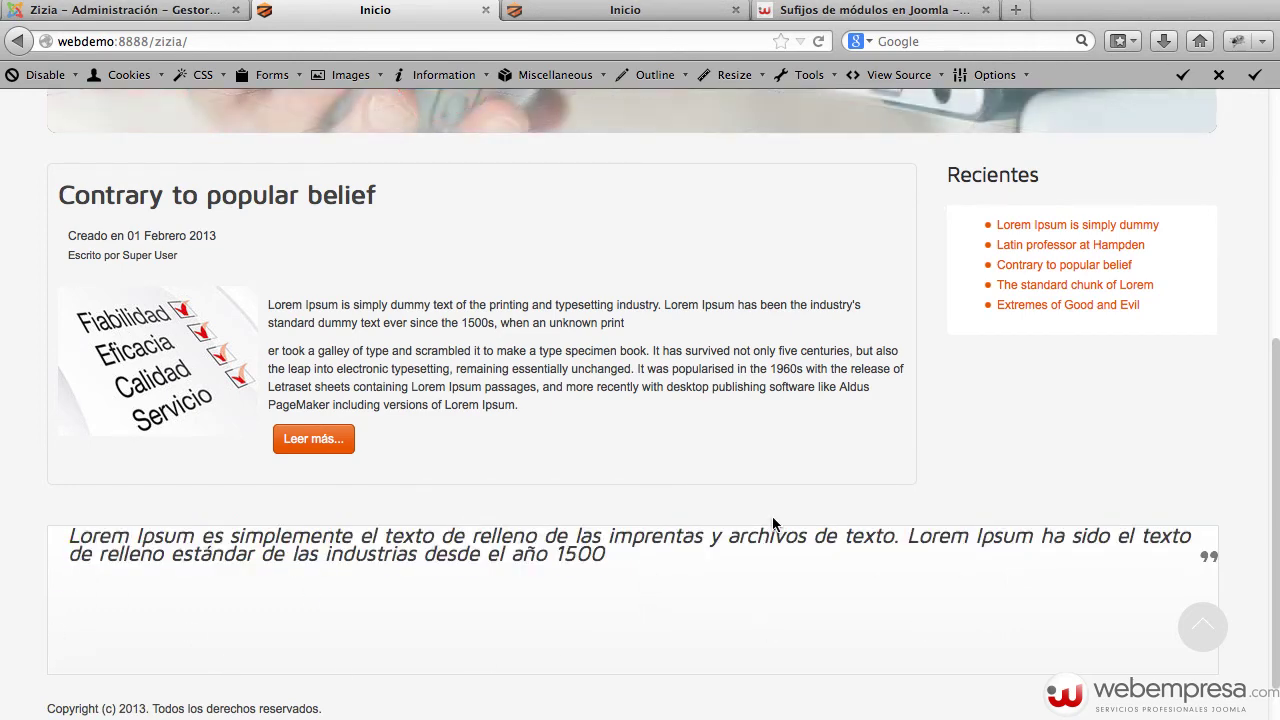
{"action": "scroll", "coordinate": [772, 515], "scroll_direction": "up", "scroll_amount": 3}
- Nest a <div class="open"> around the paragraph inside the slider div and save the module
{"action": "left_click", "coordinate": [120, 10]}
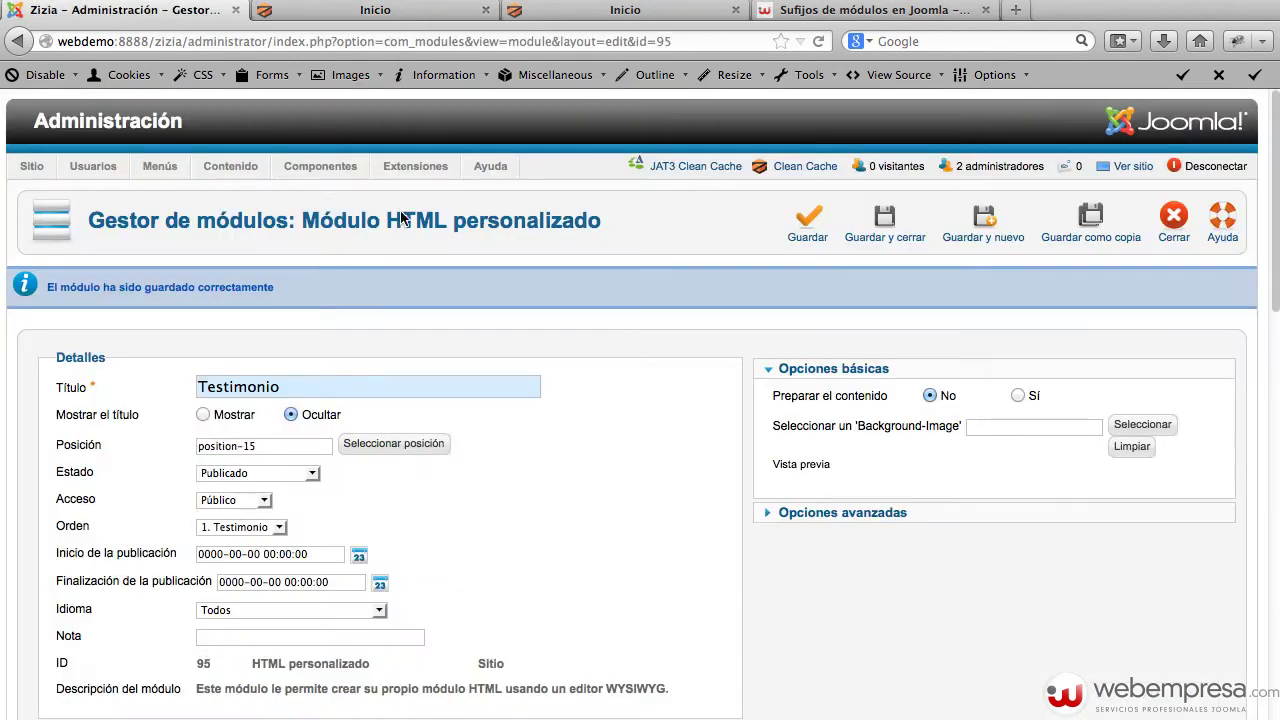
{"action": "scroll", "coordinate": [540, 337], "scroll_direction": "down", "scroll_amount": 3}
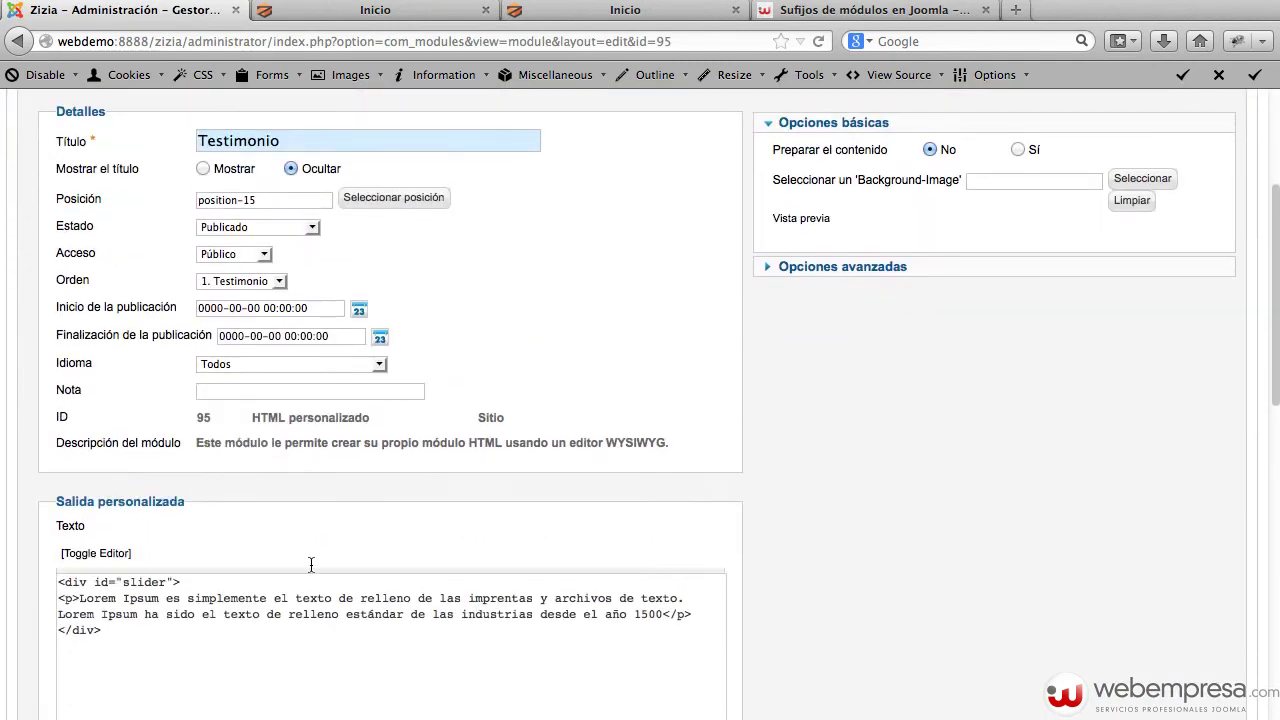
{"action": "left_click", "coordinate": [377, 577]}
{"action": "key", "text": "Return"}
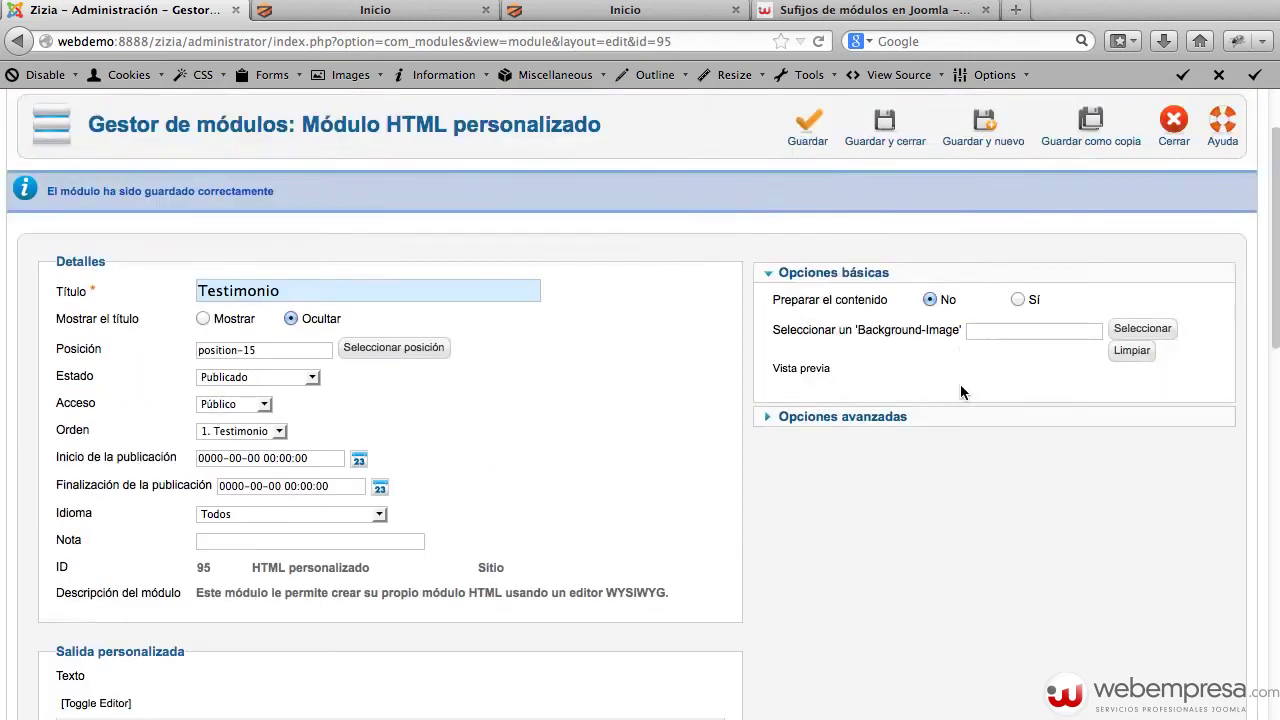
{"action": "scroll", "coordinate": [960, 384], "scroll_direction": "up", "scroll_amount": 2}
{"action": "left_click", "coordinate": [808, 222]}
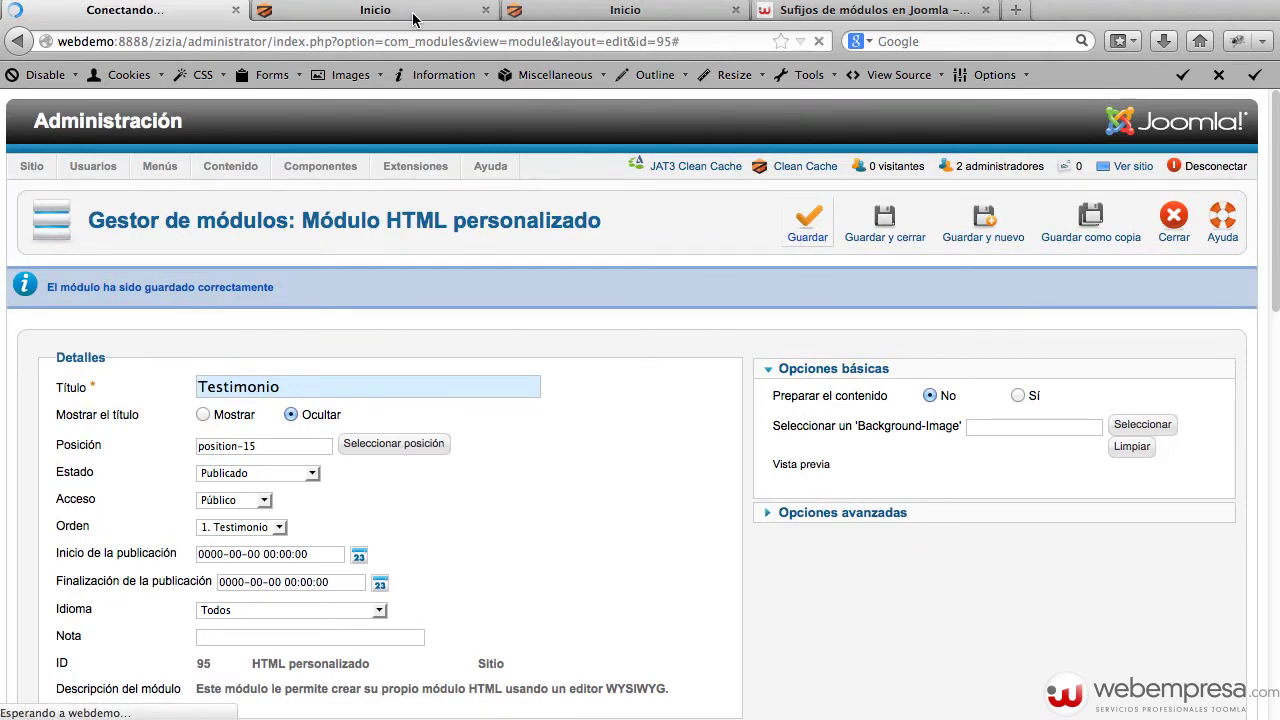
- Reload the public home page and examine the testimonial's quotation marks and text alignment
{"action": "left_click", "coordinate": [376, 9]}
{"action": "key", "text": "super+r"}
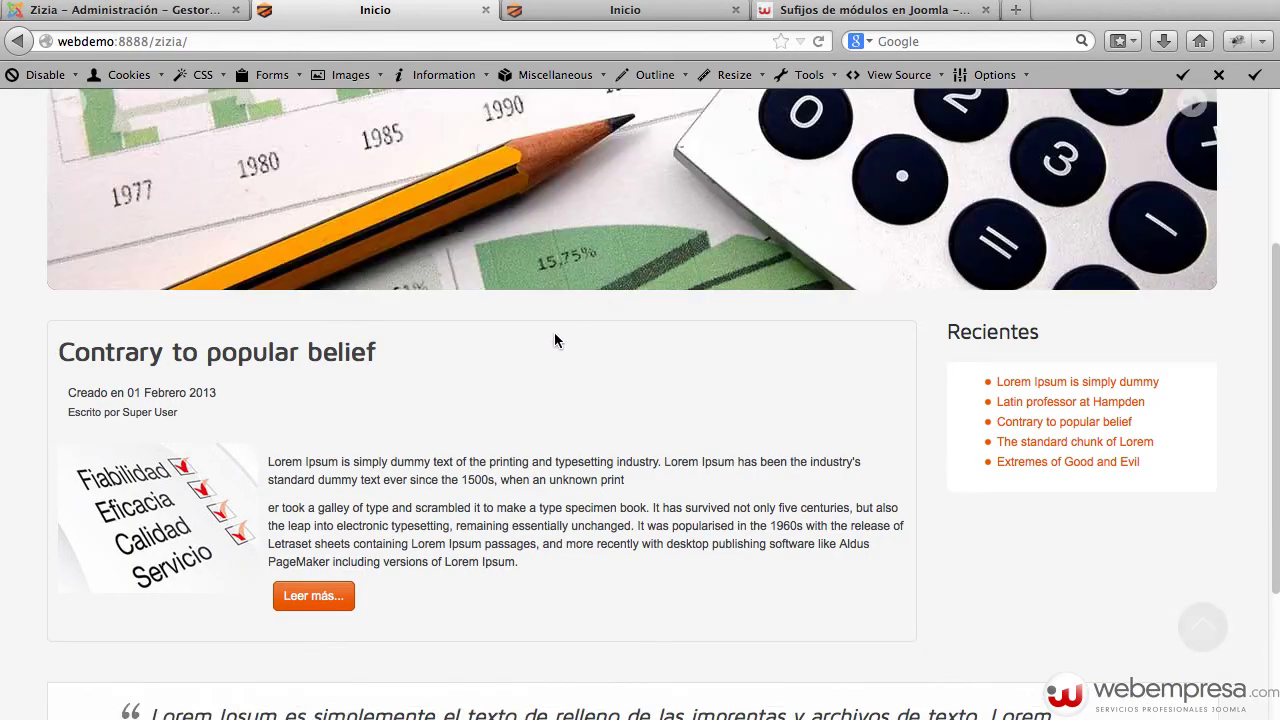
{"action": "scroll", "coordinate": [554, 332], "scroll_direction": "down", "scroll_amount": 3}
{"action": "scroll", "coordinate": [554, 332], "scroll_direction": "down", "scroll_amount": 1}
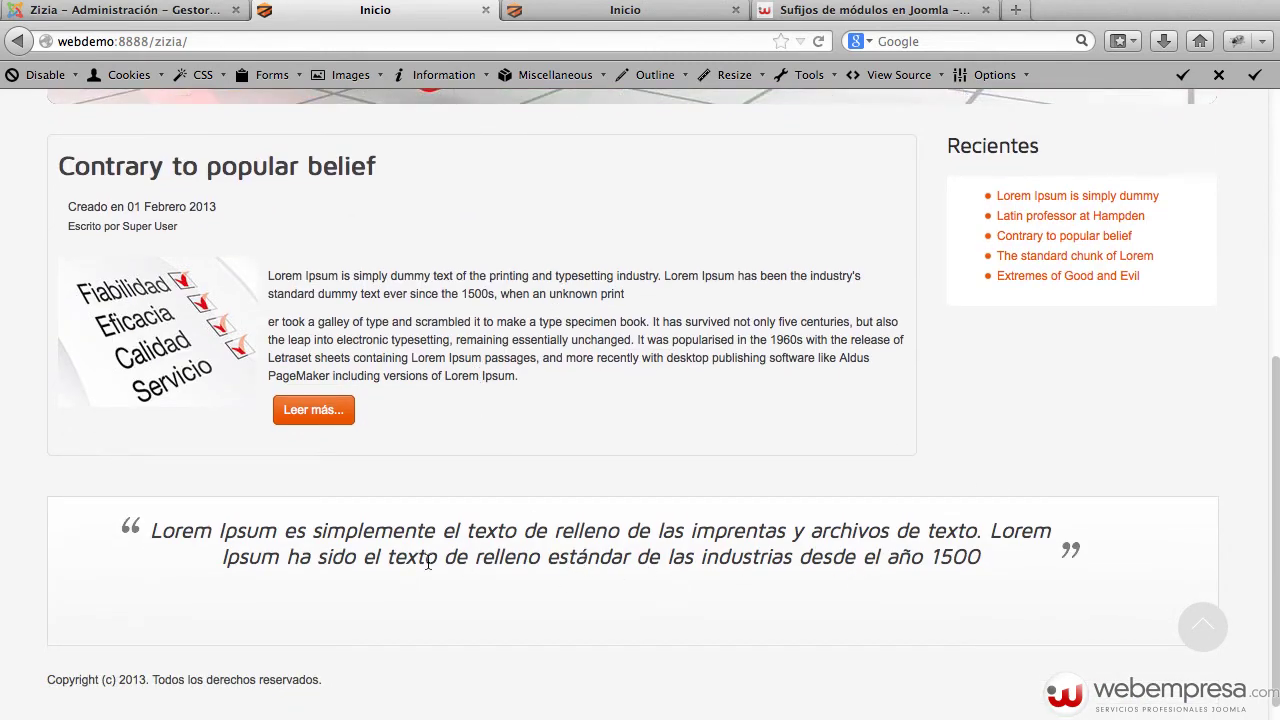
{"action": "left_click_drag", "start_coordinate": [403, 533], "coordinate": [866, 584]}
{"action": "left_click", "coordinate": [871, 592]}
{"action": "scroll", "coordinate": [871, 592], "scroll_direction": "up", "scroll_amount": 3}
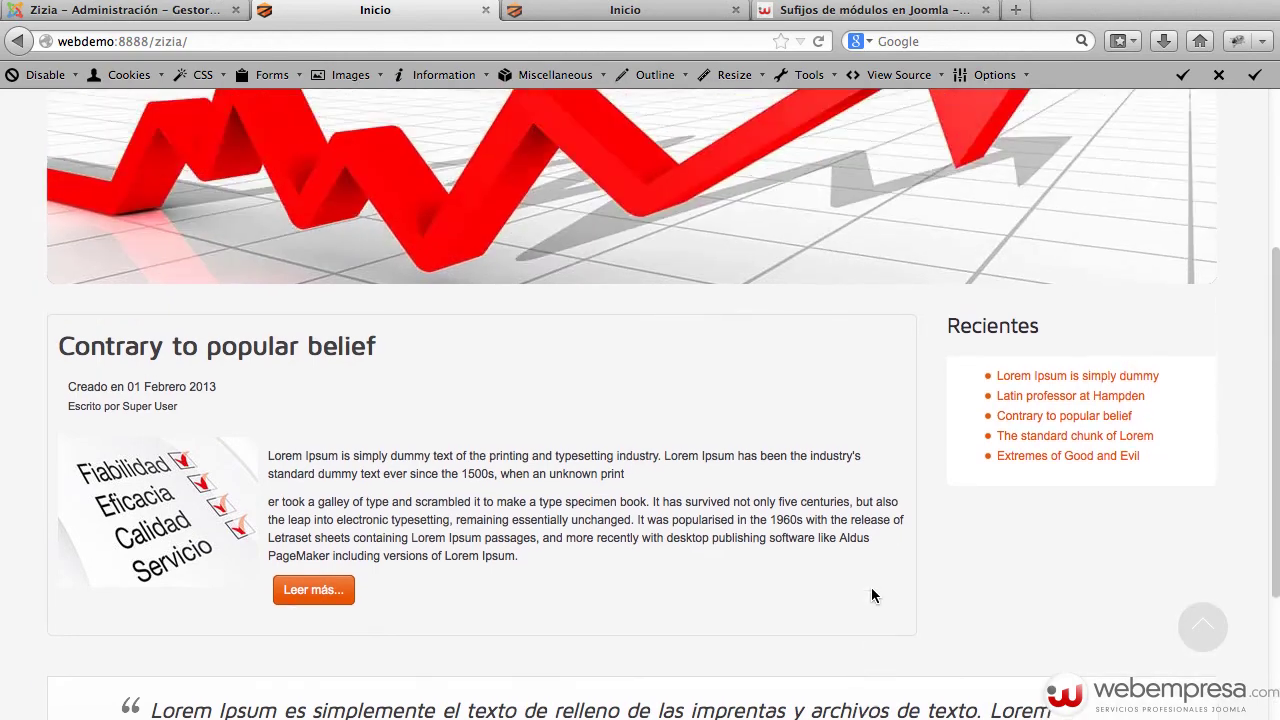
{"action": "scroll", "coordinate": [871, 592], "scroll_direction": "down", "scroll_amount": 3}
{"action": "scroll", "coordinate": [871, 595], "scroll_direction": "up", "scroll_amount": 4}
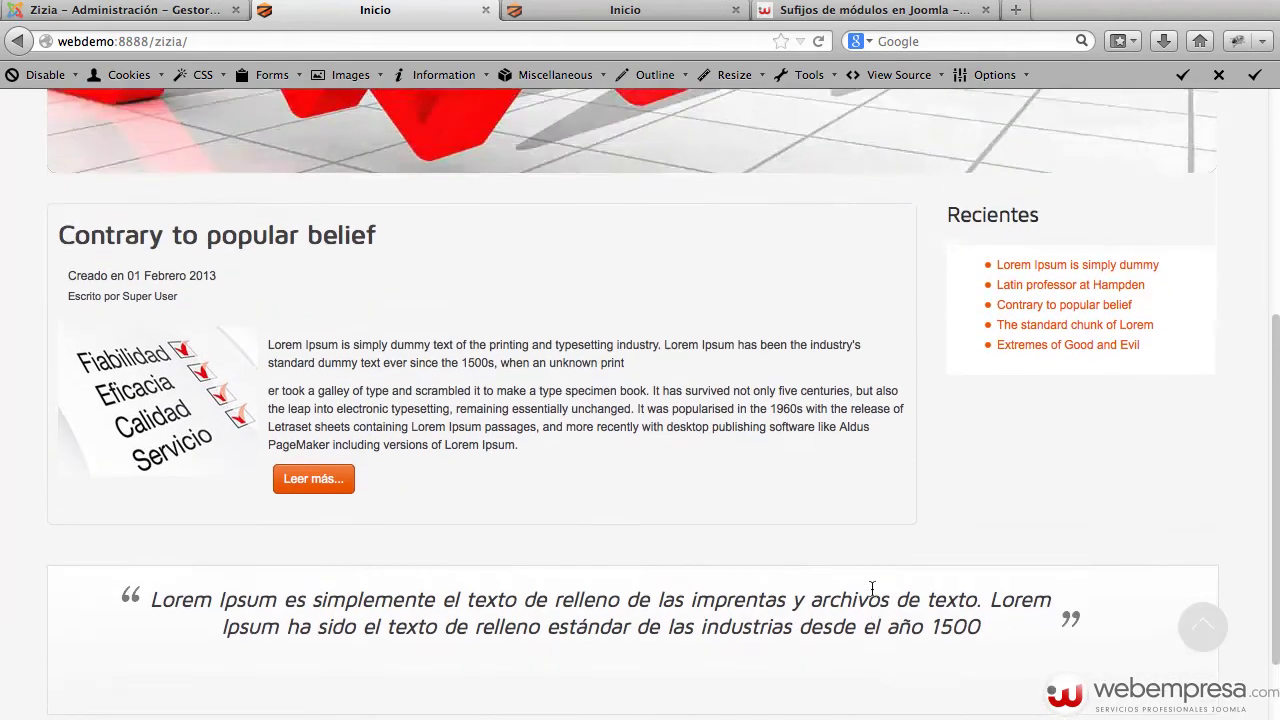
- Add the line <span>Sitio webempresa </span> below the paragraph, inside the div with class "open"
{"action": "left_click", "coordinate": [183, 12]}
{"action": "scroll", "coordinate": [497, 472], "scroll_direction": "down", "scroll_amount": 3}
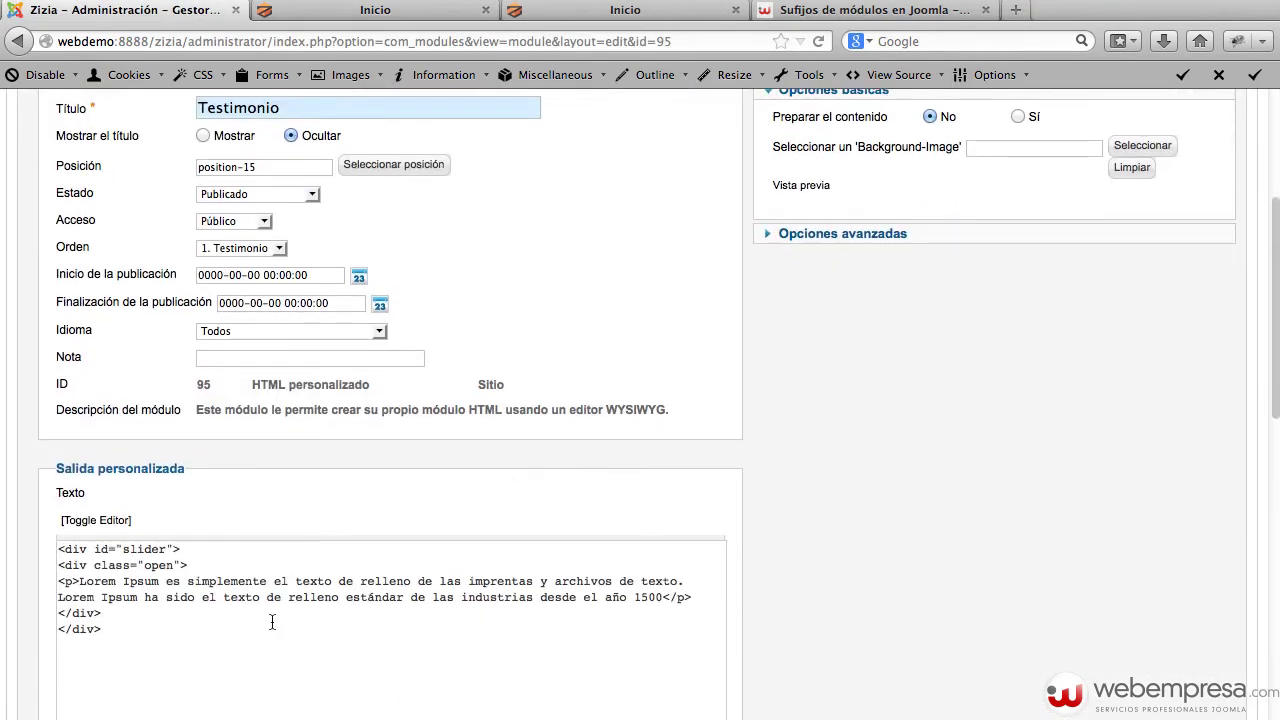
{"action": "left_click", "coordinate": [708, 598]}
{"action": "key", "text": "Return"}
{"action": "type", "text": "<span>"}
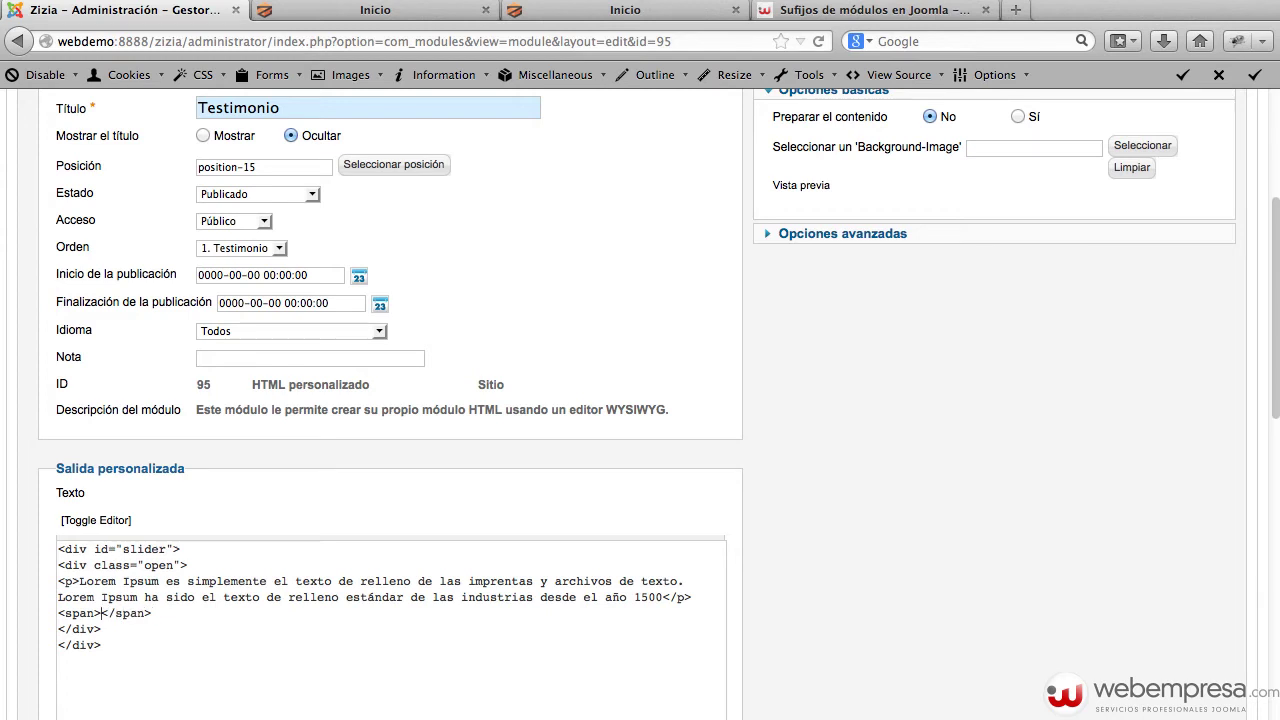
{"action": "type", "text": "webempresa "}
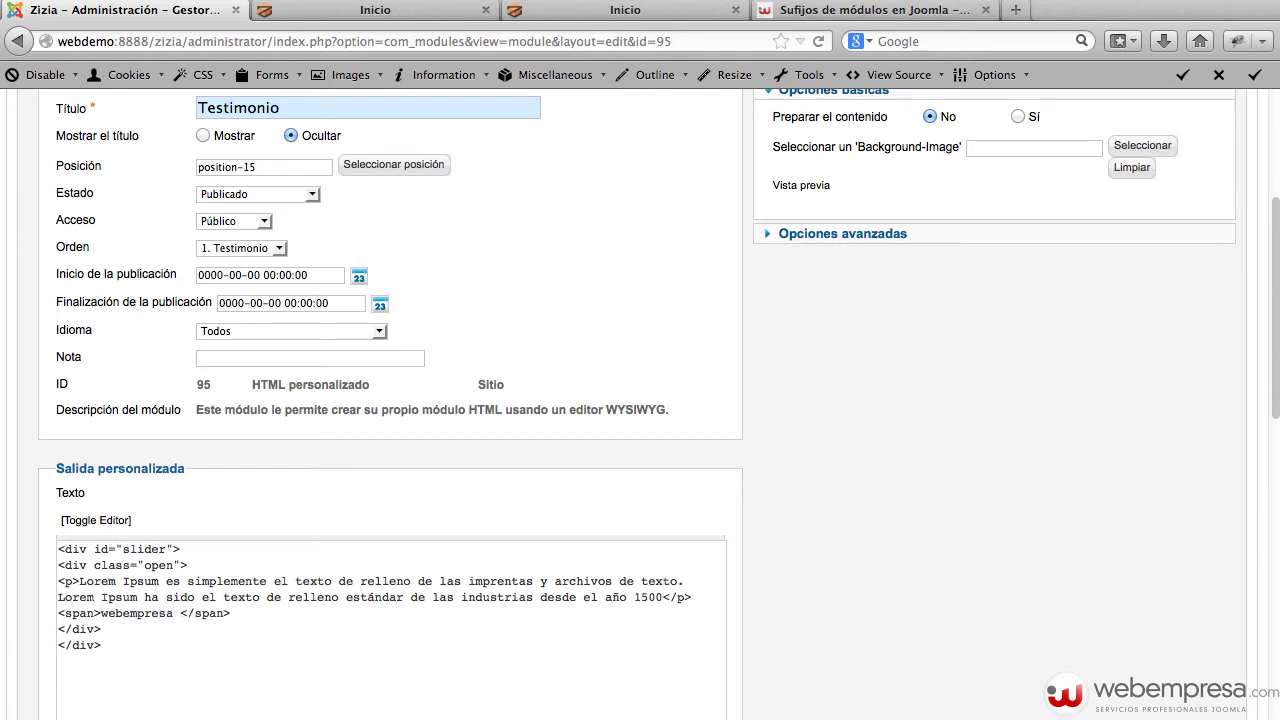
{"action": "type", "text": "wse"}
{"action": "key", "text": "BackSpace"}
{"action": "key", "text": "BackSpace"}
{"action": "key", "text": "BackSpace"}
{"action": "type", "text": "Sitio"}
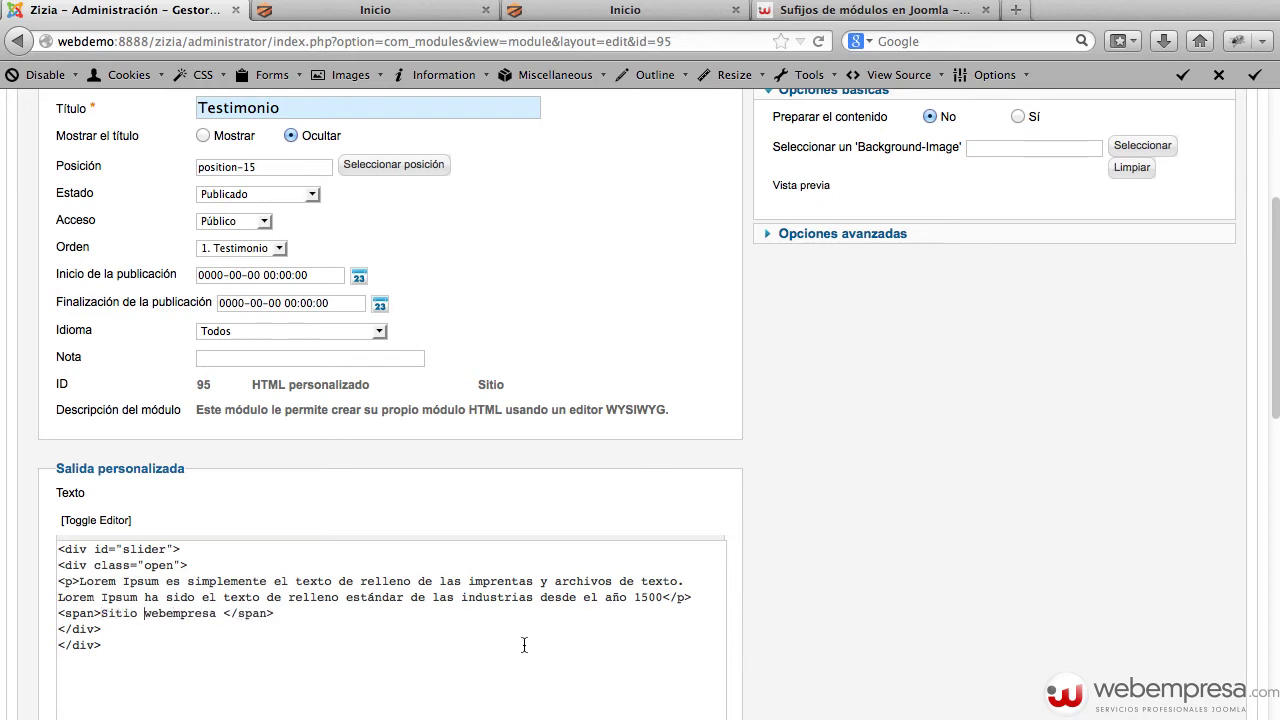
- Return the module's text to the visual editor and enlarge the editing area to show the Sitio webempresa line
{"action": "left_click", "coordinate": [114, 520]}
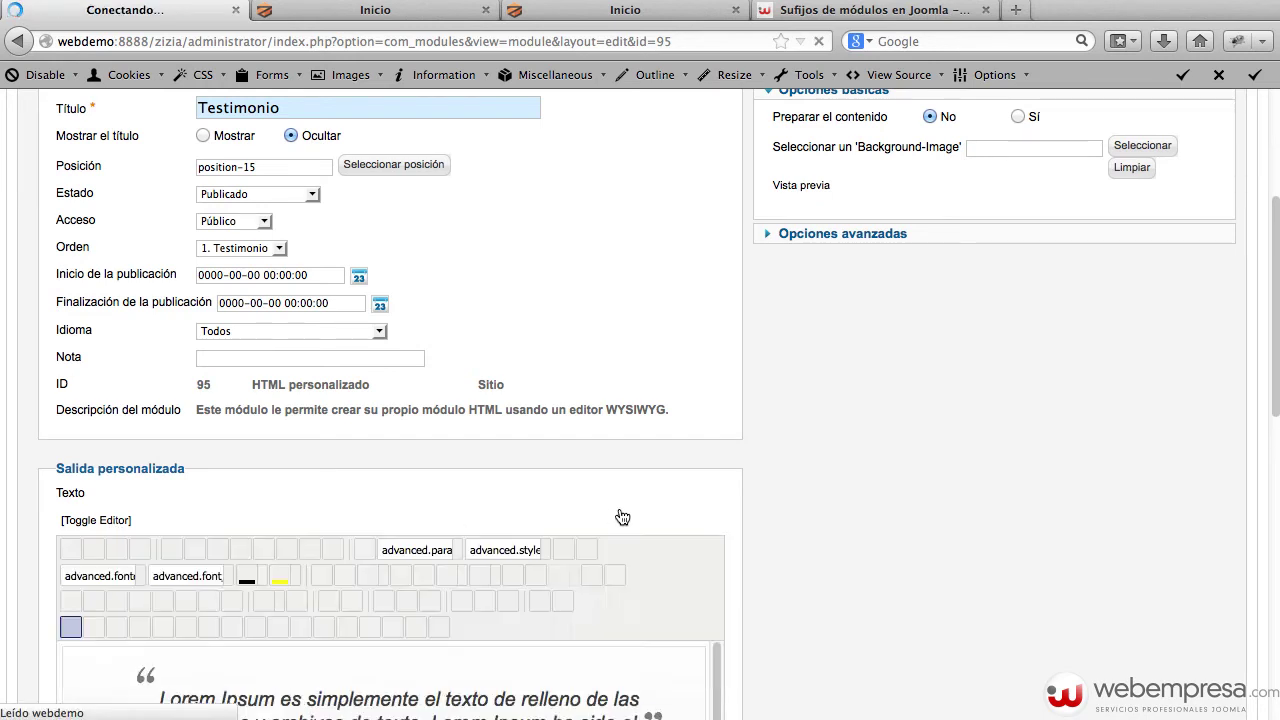
{"action": "scroll", "coordinate": [619, 507], "scroll_direction": "down", "scroll_amount": 3}
{"action": "scroll", "coordinate": [581, 571], "scroll_direction": "down", "scroll_amount": 1}
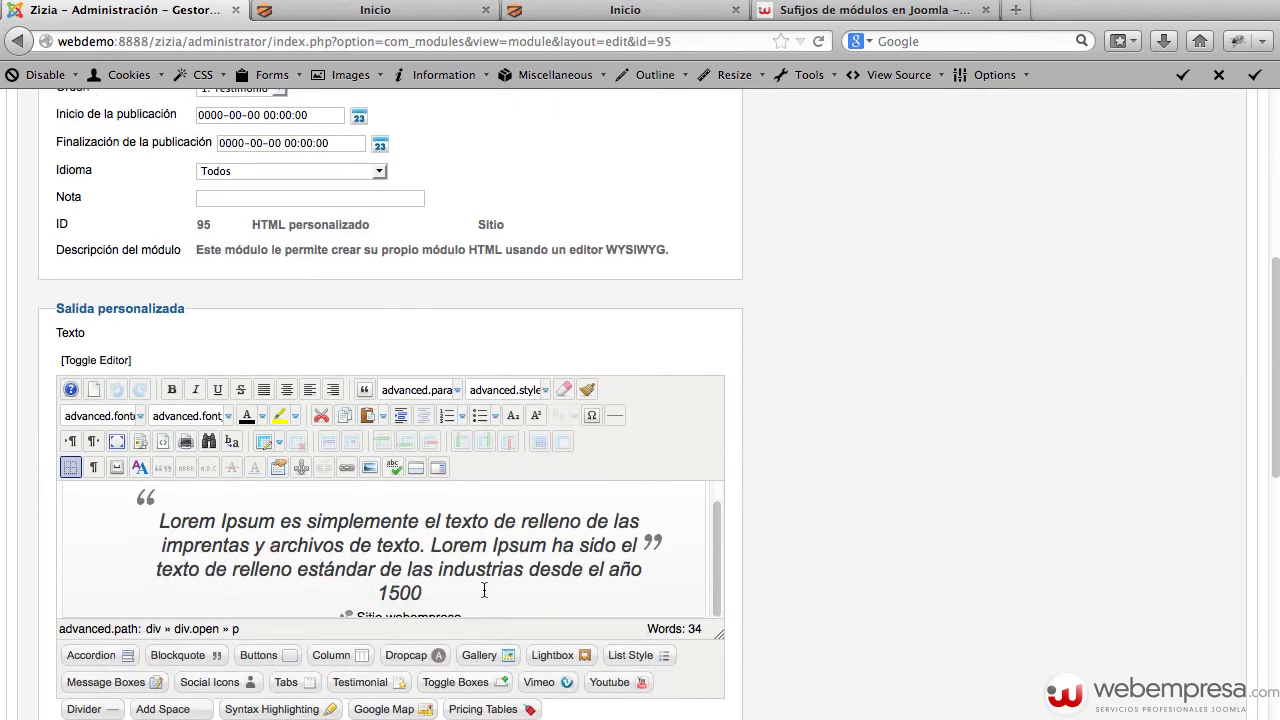
{"action": "scroll", "coordinate": [487, 592], "scroll_direction": "down", "scroll_amount": 2}
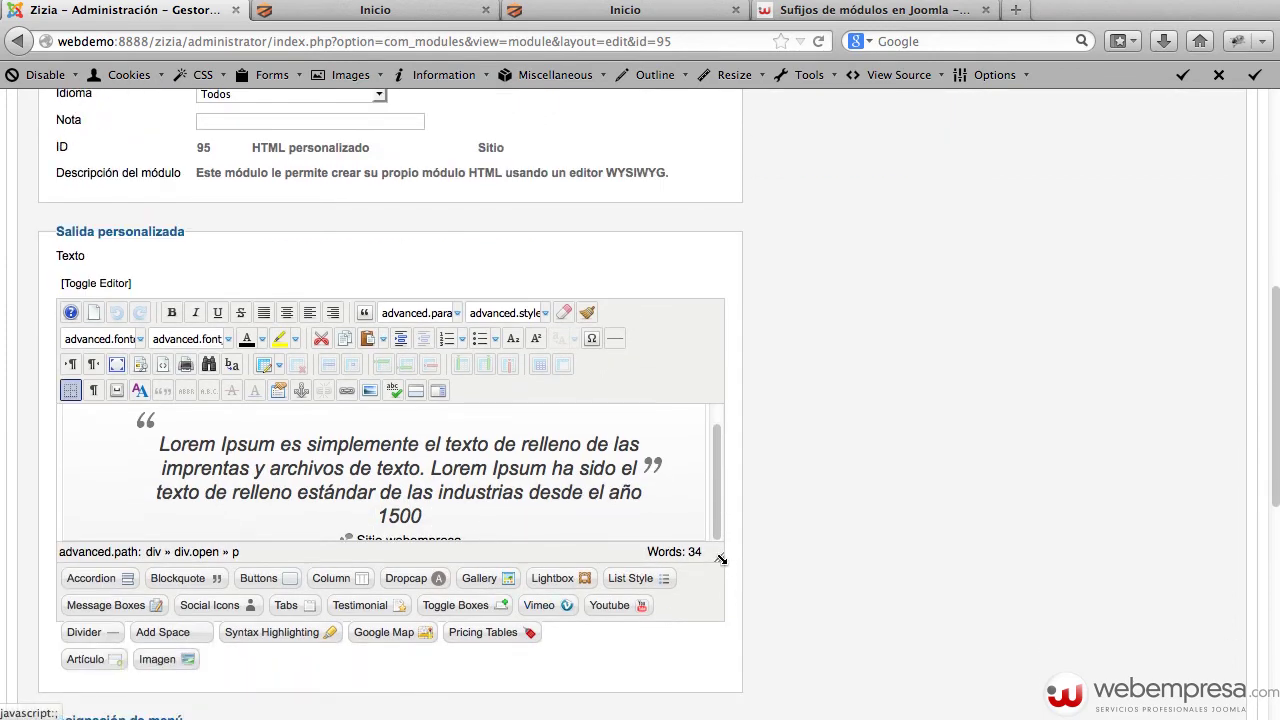
{"action": "left_click_drag", "start_coordinate": [724, 564], "coordinate": [744, 690]}
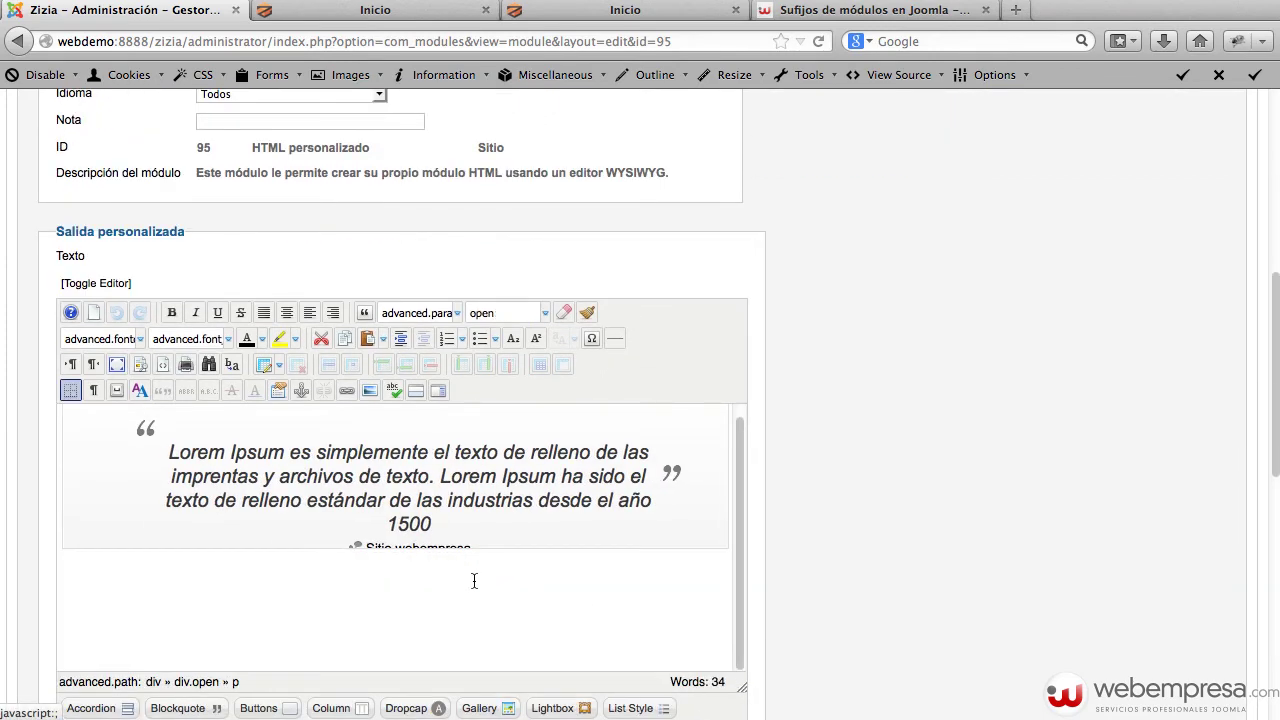
- Link the word "webempresa" in the author line to the URL #
{"action": "double_click", "coordinate": [435, 545]}
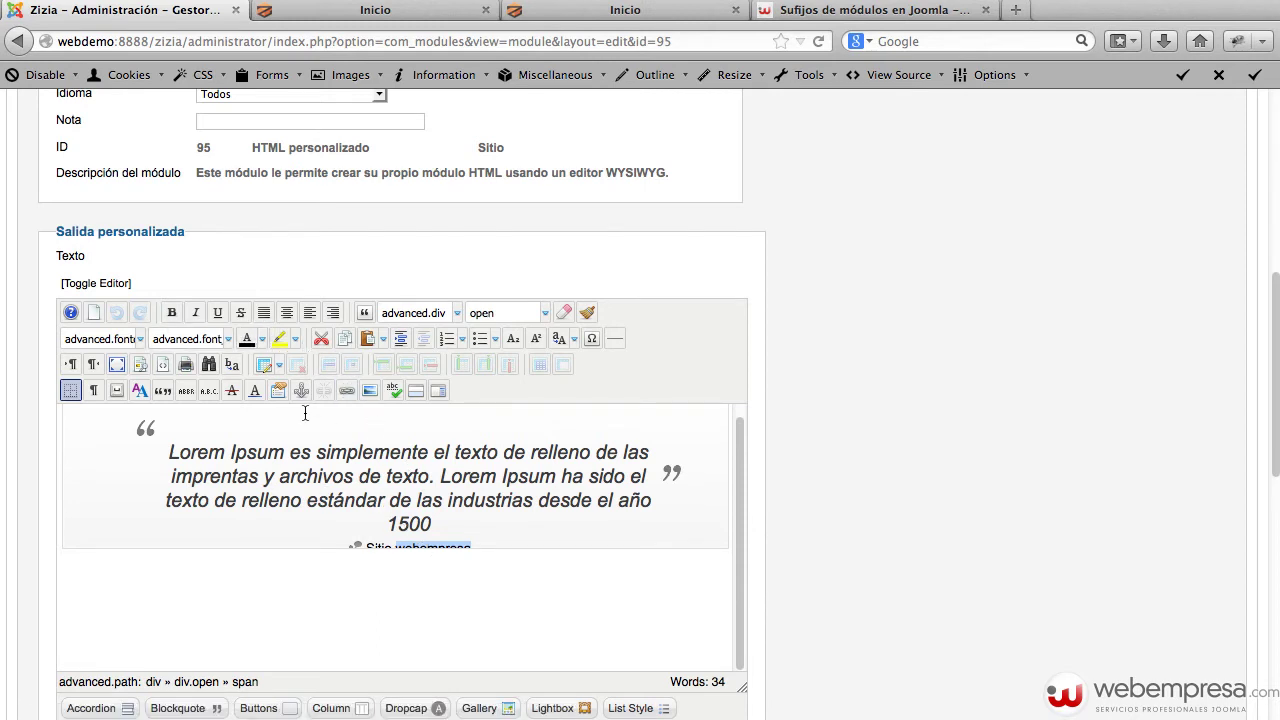
{"action": "left_click", "coordinate": [344, 391]}
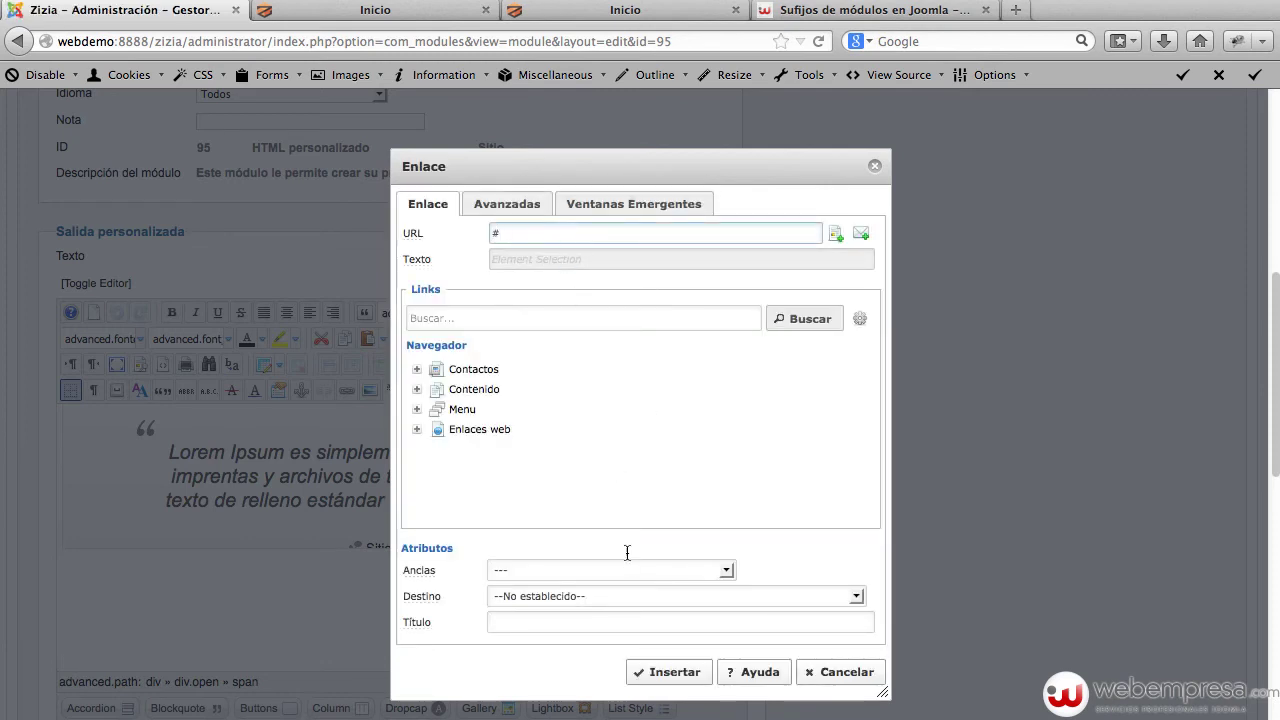
{"action": "left_click", "coordinate": [692, 680]}
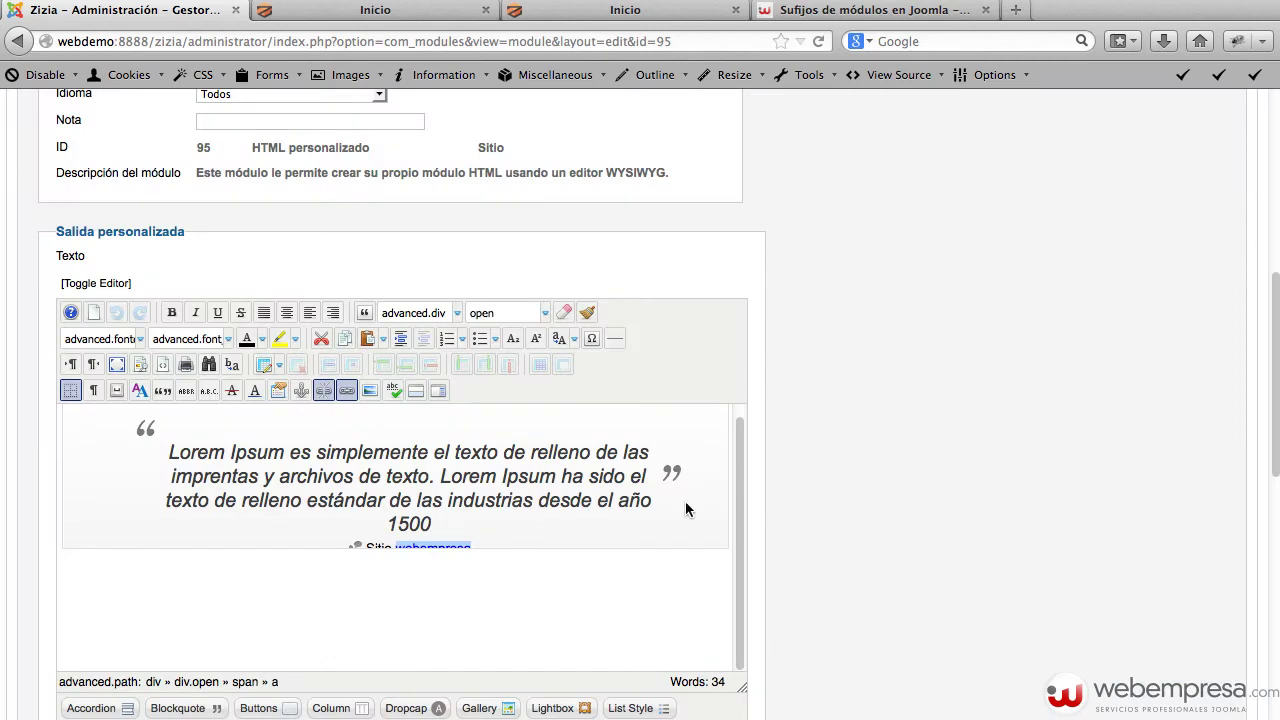
- Save the Testimonio module and check the linked author line on the public home page
{"action": "scroll", "coordinate": [892, 507], "scroll_direction": "up", "scroll_amount": 10}
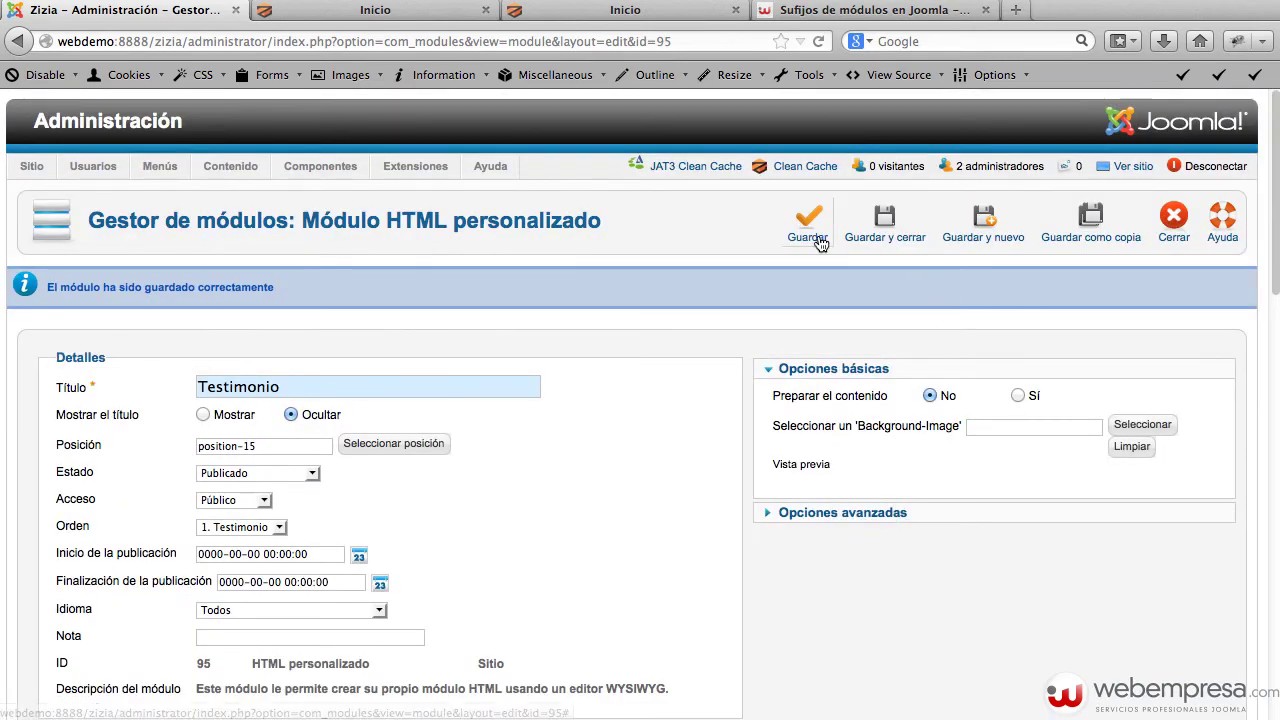
{"action": "left_click", "coordinate": [820, 244]}
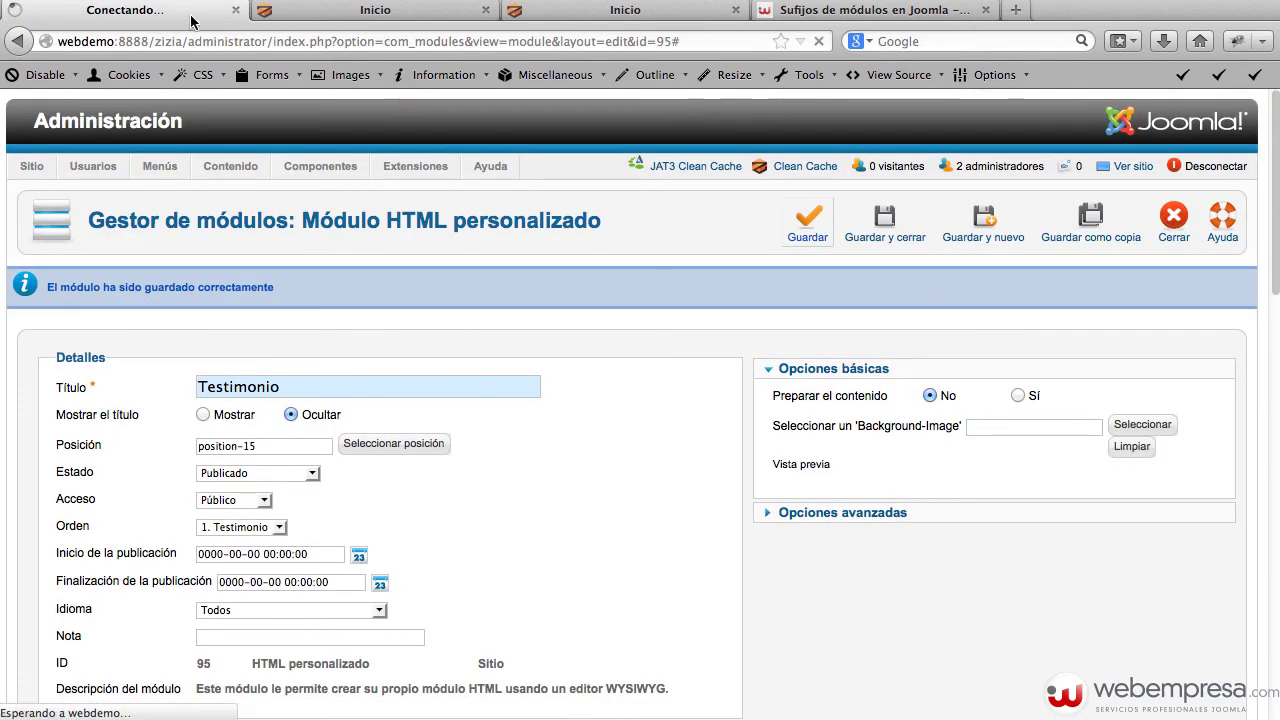
{"action": "left_click", "coordinate": [335, 12]}
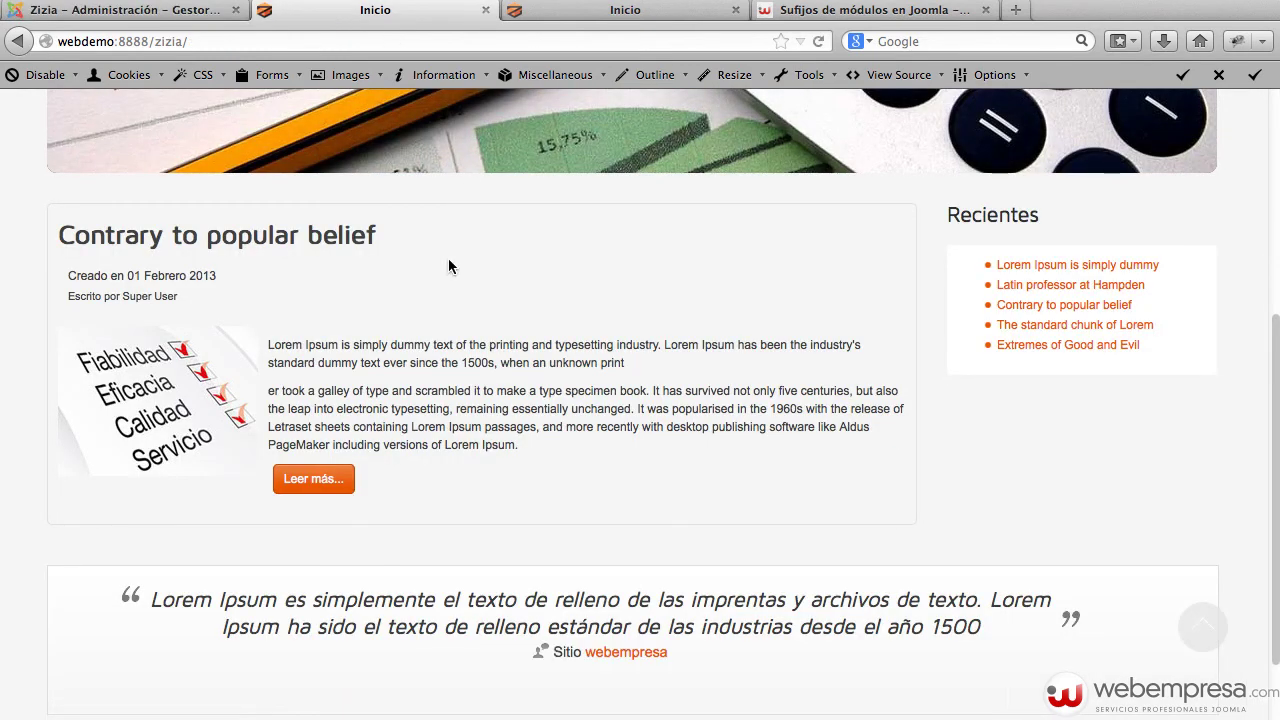
{"action": "scroll", "coordinate": [612, 270], "scroll_direction": "down", "scroll_amount": 1}
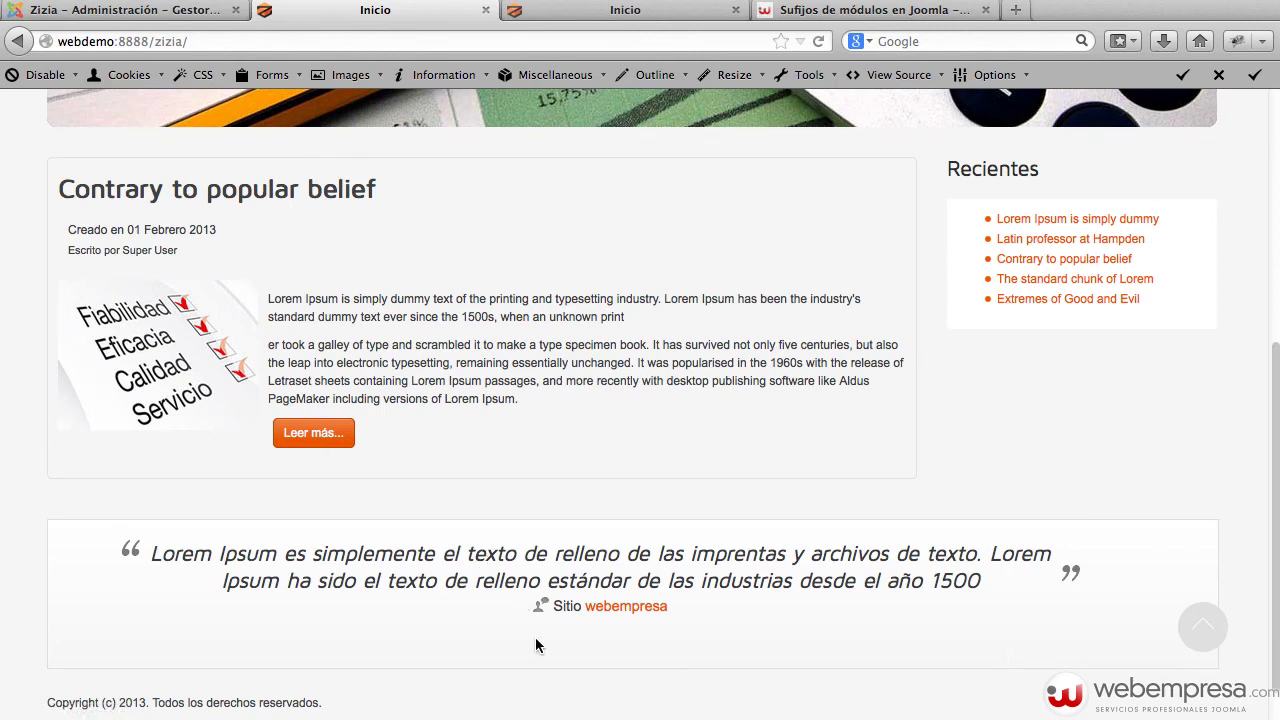
- Examine the Testimonio module's HTML source, the "slider" id, the "open" class and the span line, against the quote on the public home page
{"action": "left_click", "coordinate": [160, 10]}
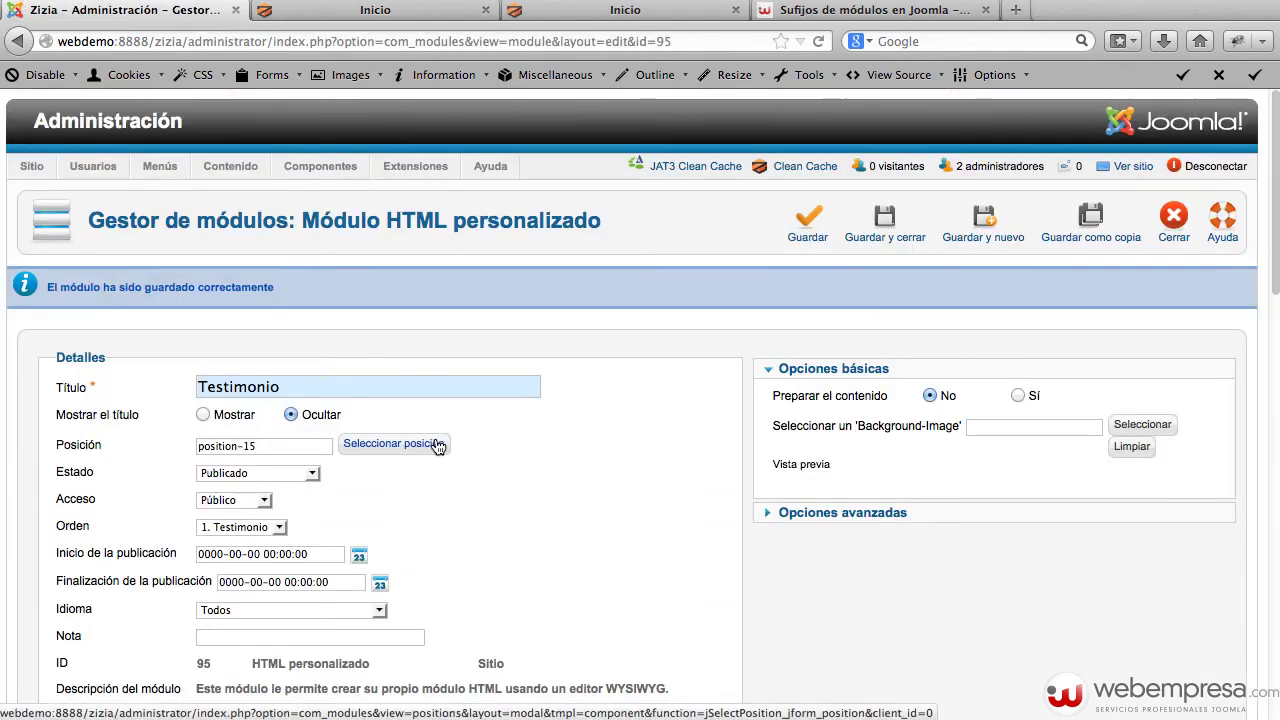
{"action": "scroll", "coordinate": [430, 446], "scroll_direction": "down", "scroll_amount": 3}
{"action": "left_click", "coordinate": [95, 598]}
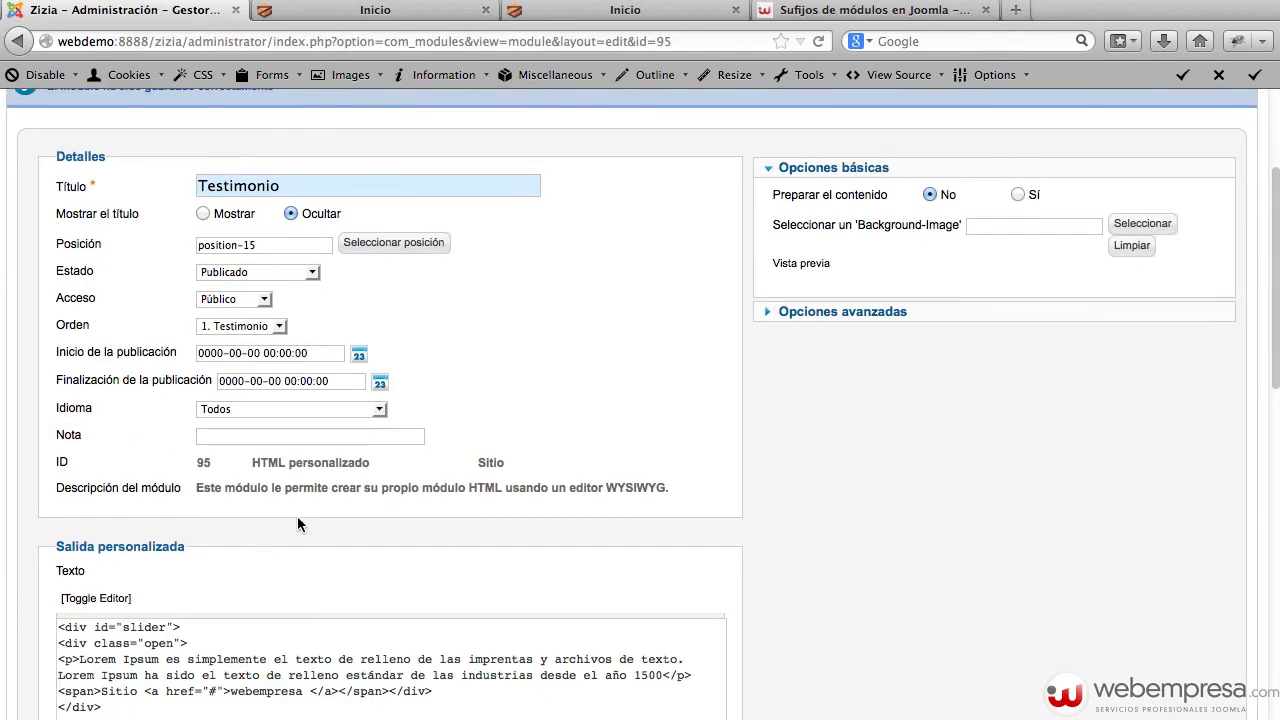
{"action": "scroll", "coordinate": [297, 516], "scroll_direction": "down", "scroll_amount": 1}
{"action": "left_click_drag", "start_coordinate": [182, 568], "coordinate": [8, 566]}
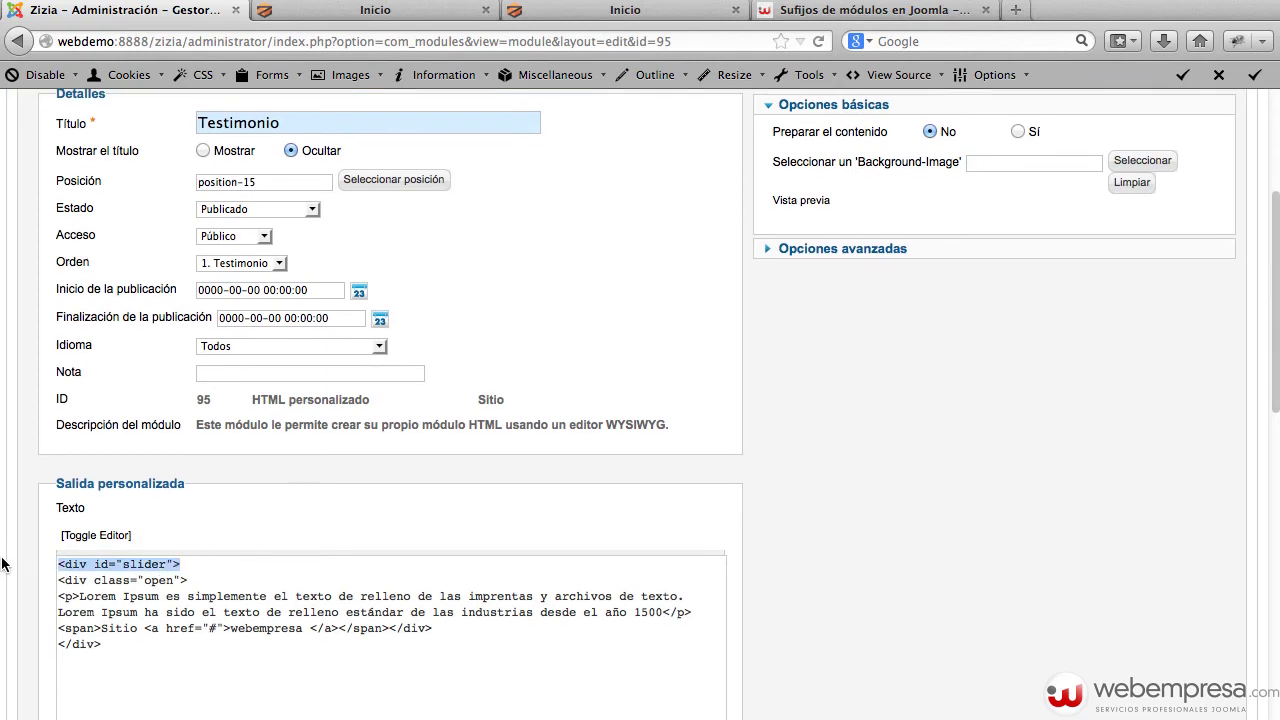
{"action": "double_click", "coordinate": [136, 563]}
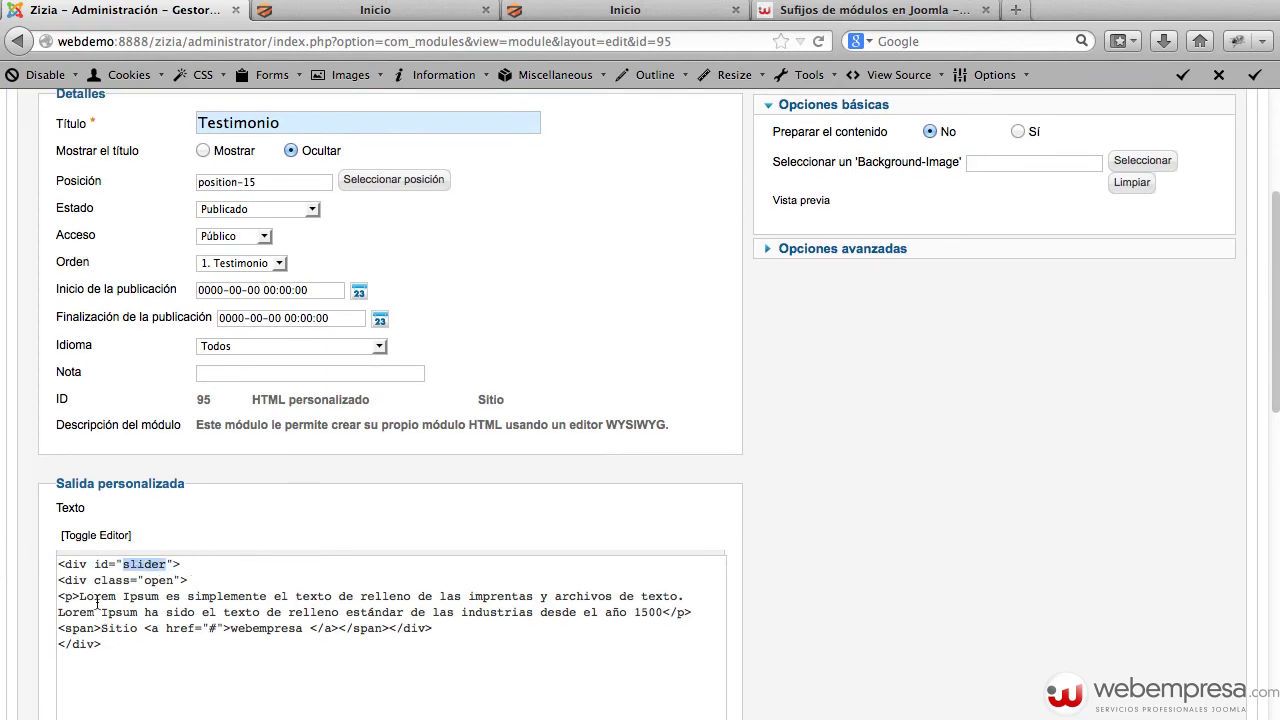
{"action": "double_click", "coordinate": [152, 580]}
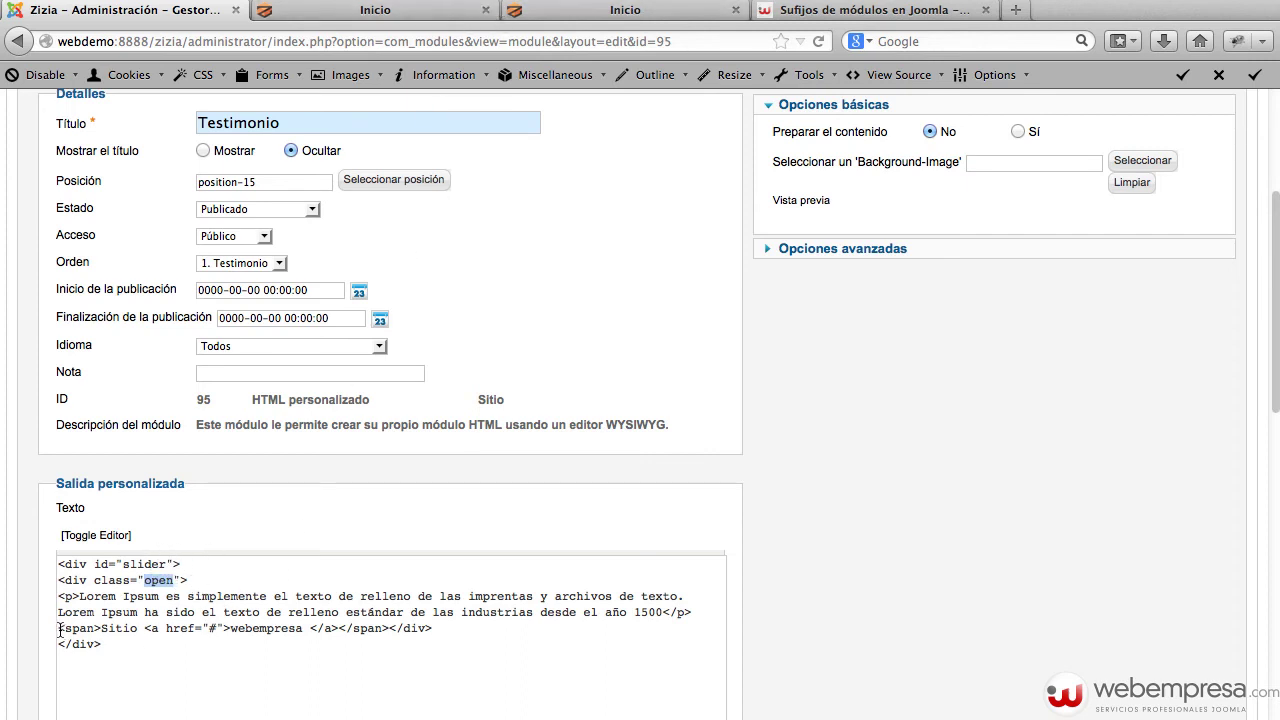
{"action": "left_click_drag", "start_coordinate": [59, 630], "coordinate": [430, 632]}
{"action": "left_click", "coordinate": [455, 633]}
{"action": "left_click", "coordinate": [375, 10]}
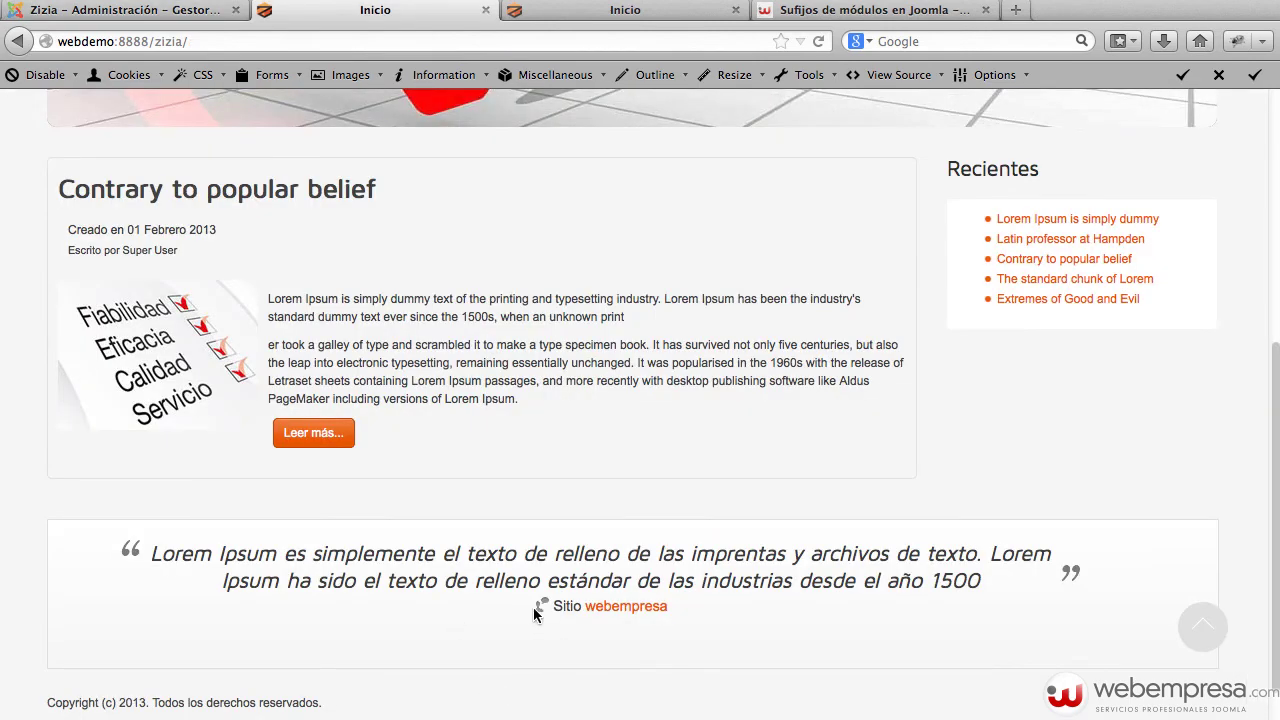
- Insert a line break before "Lorem Ipsum" at the start of the testimonial quote in the visual editor and inspect it in the HTML source
{"action": "left_click", "coordinate": [130, 12]}
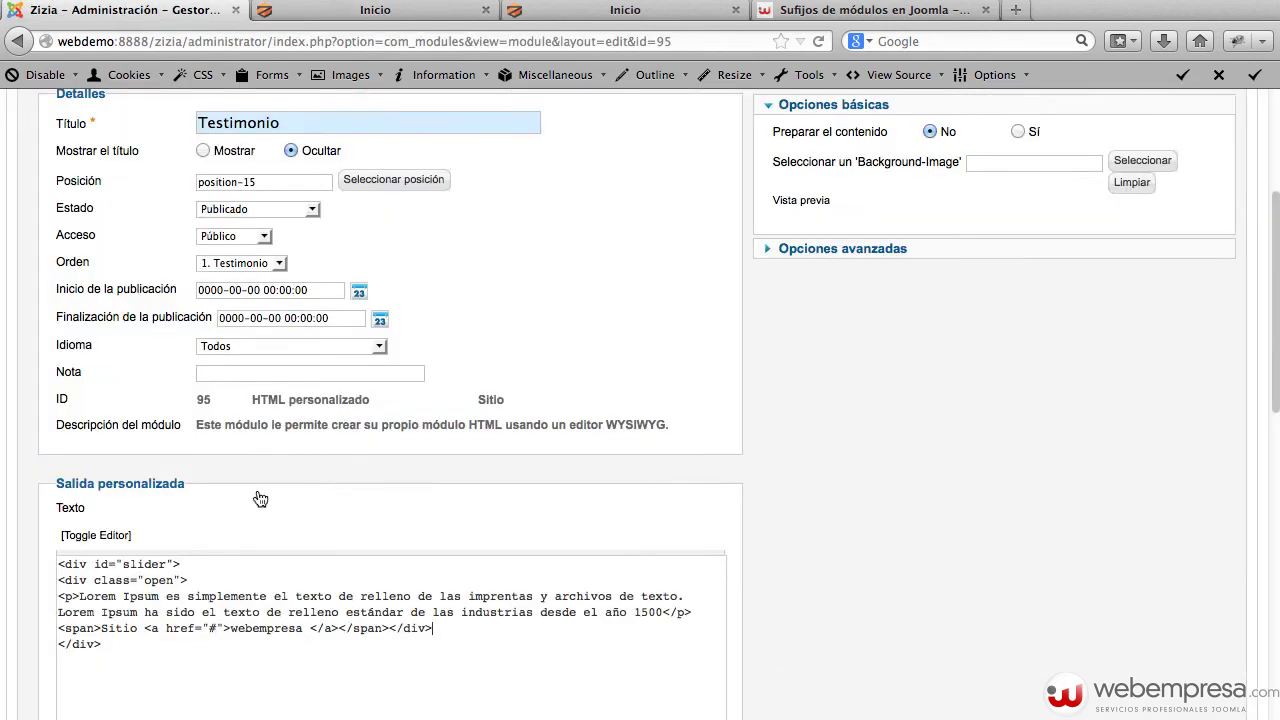
{"action": "left_click", "coordinate": [118, 535]}
{"action": "scroll", "coordinate": [400, 512], "scroll_direction": "down", "scroll_amount": 1}
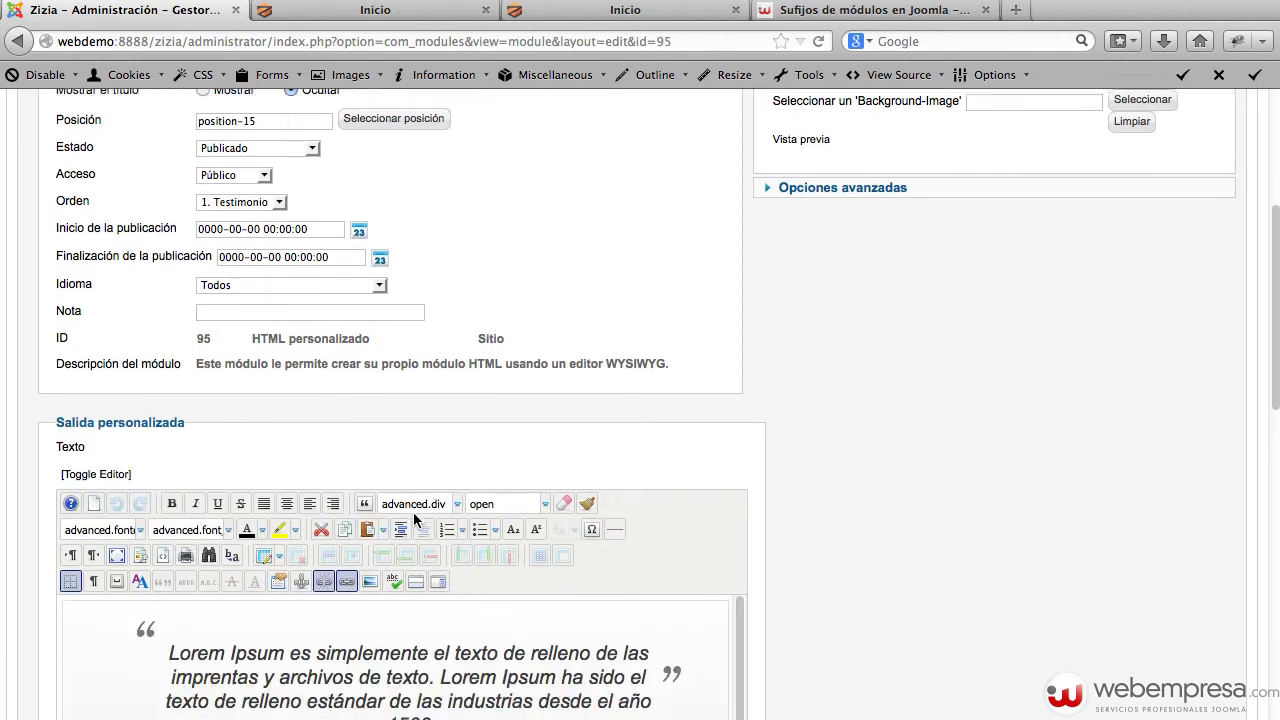
{"action": "scroll", "coordinate": [413, 512], "scroll_direction": "down", "scroll_amount": 1}
{"action": "left_click", "coordinate": [167, 625]}
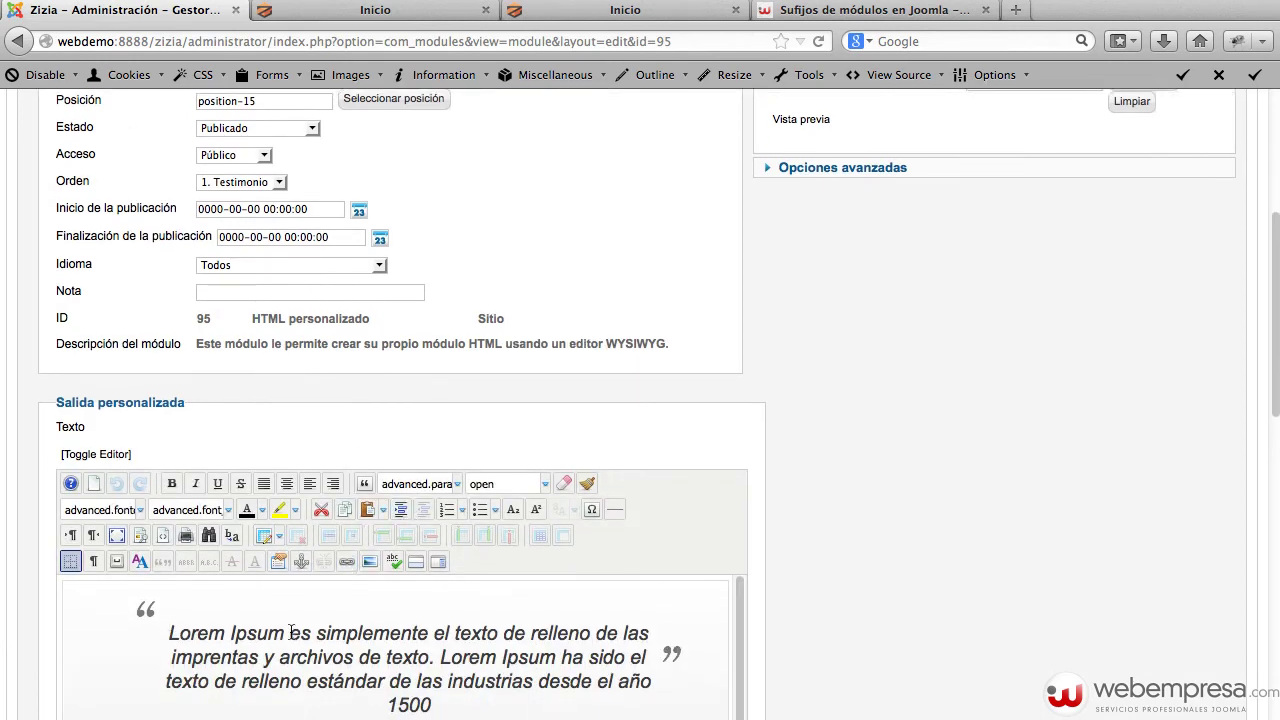
{"action": "key", "text": "Return"}
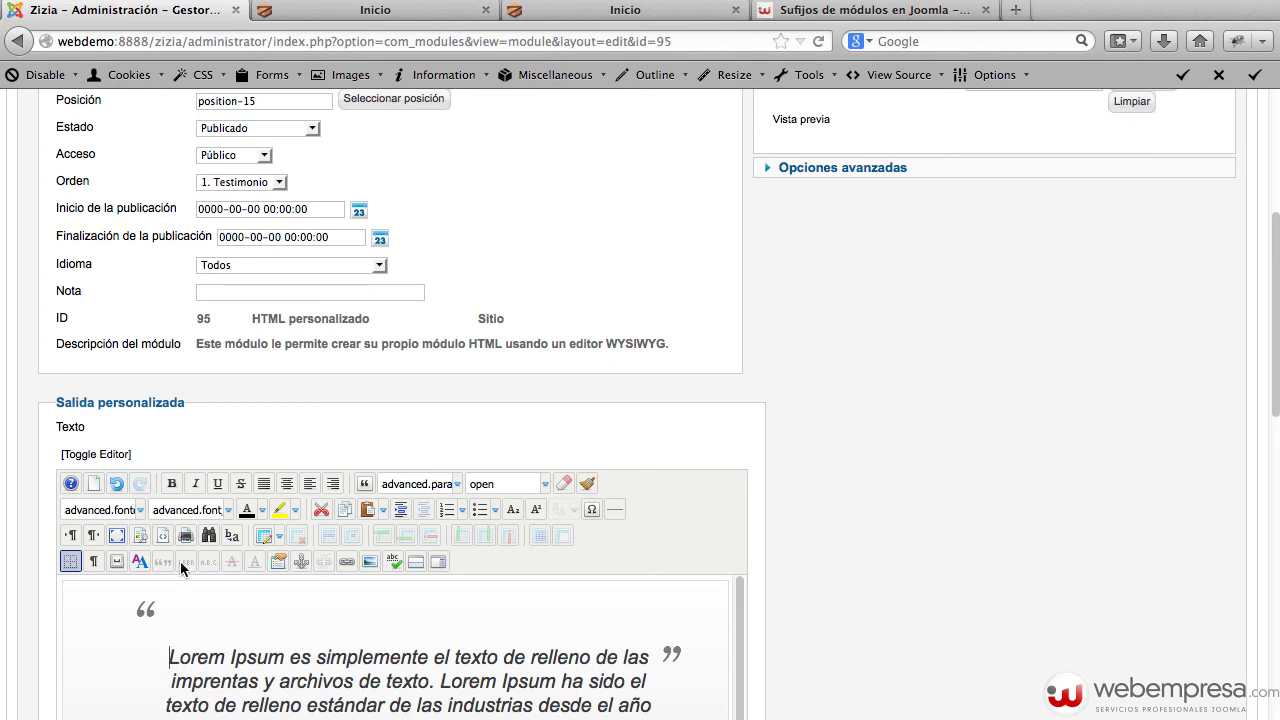
{"action": "left_click", "coordinate": [96, 455]}
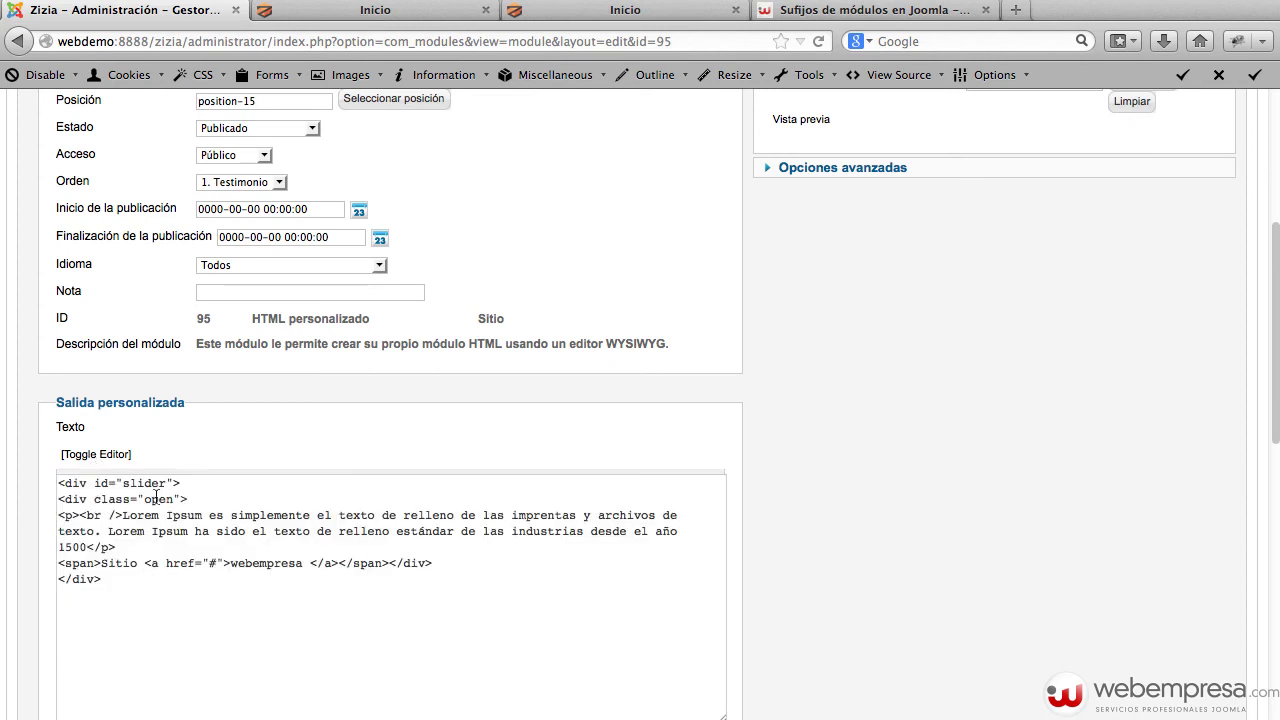
{"action": "left_click_drag", "start_coordinate": [76, 516], "coordinate": [114, 513]}
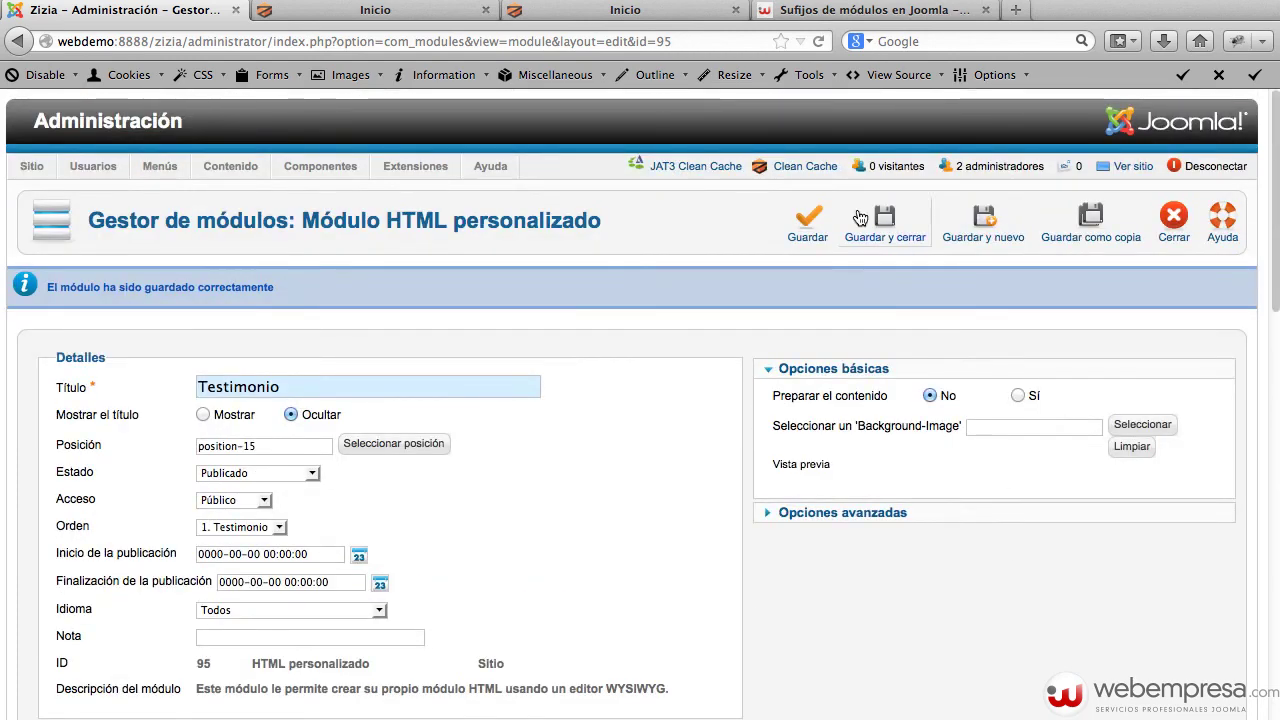
- Save the Testimonio module without closing it and check the quote's spacing on the reloaded public home page
{"action": "left_click", "coordinate": [806, 220]}
{"action": "left_click", "coordinate": [408, 20]}
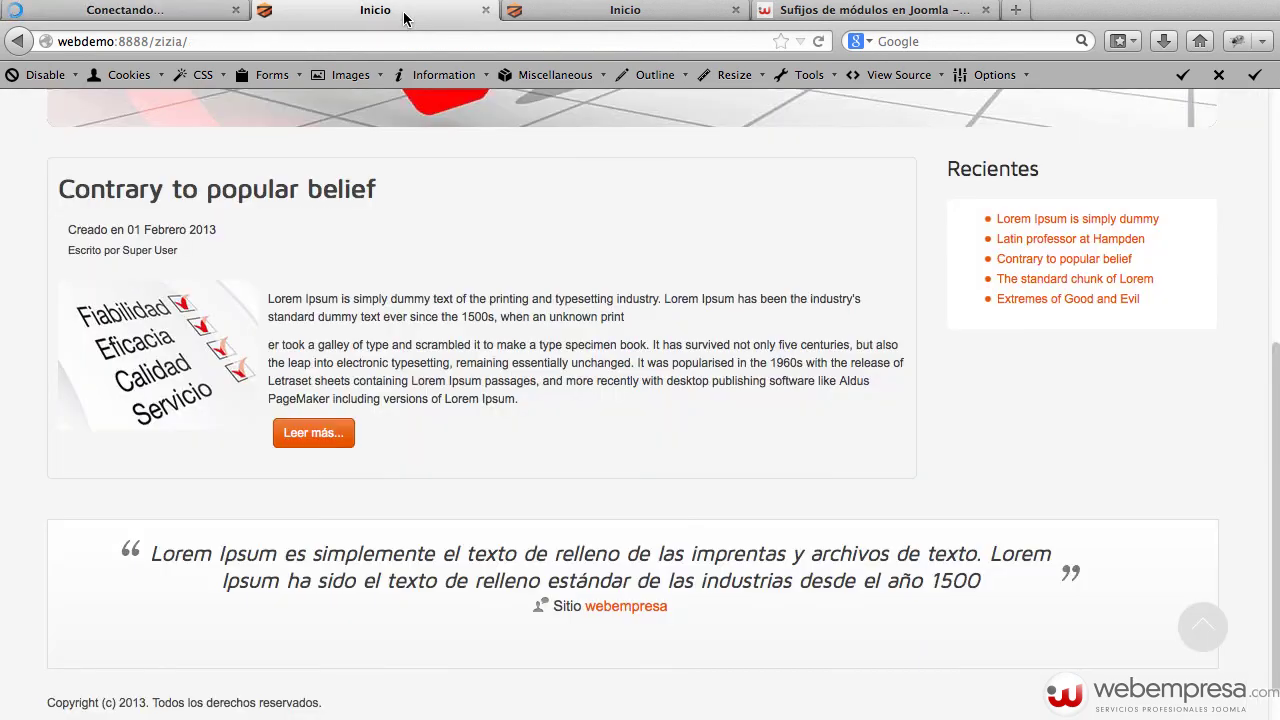
{"action": "key", "text": "super+r"}
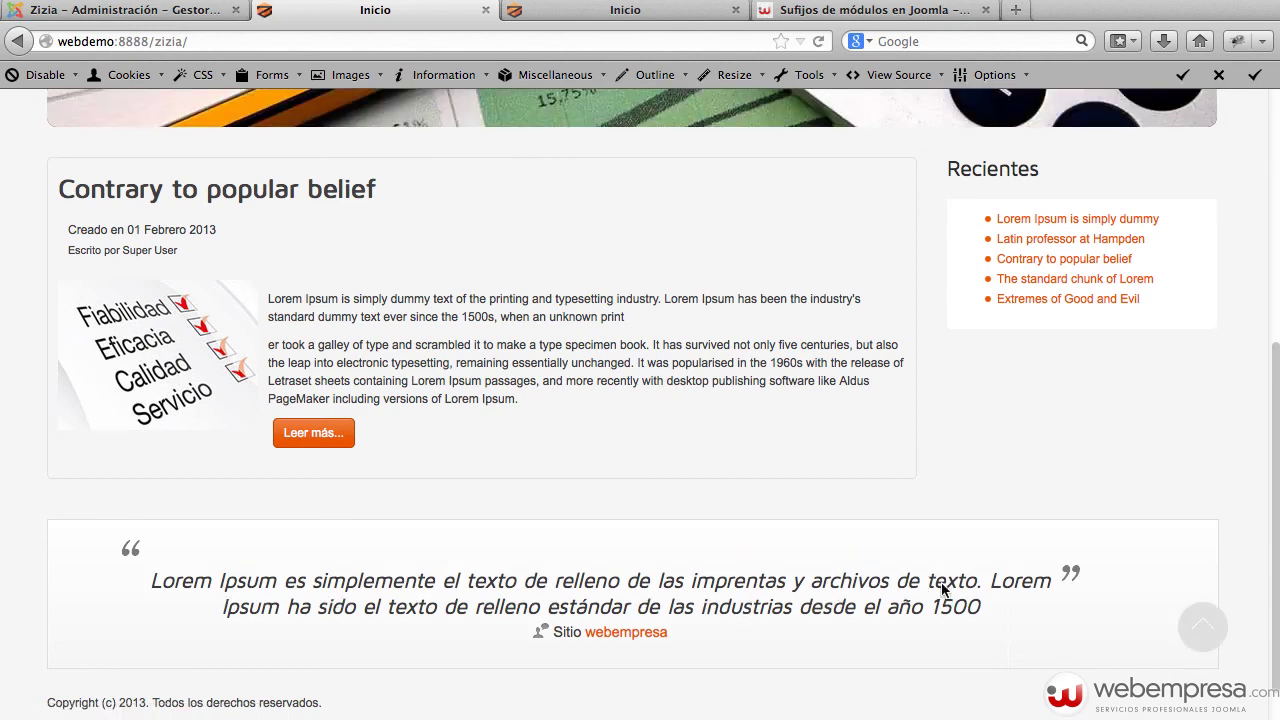
{"action": "scroll", "coordinate": [932, 491], "scroll_direction": "down", "scroll_amount": 1}
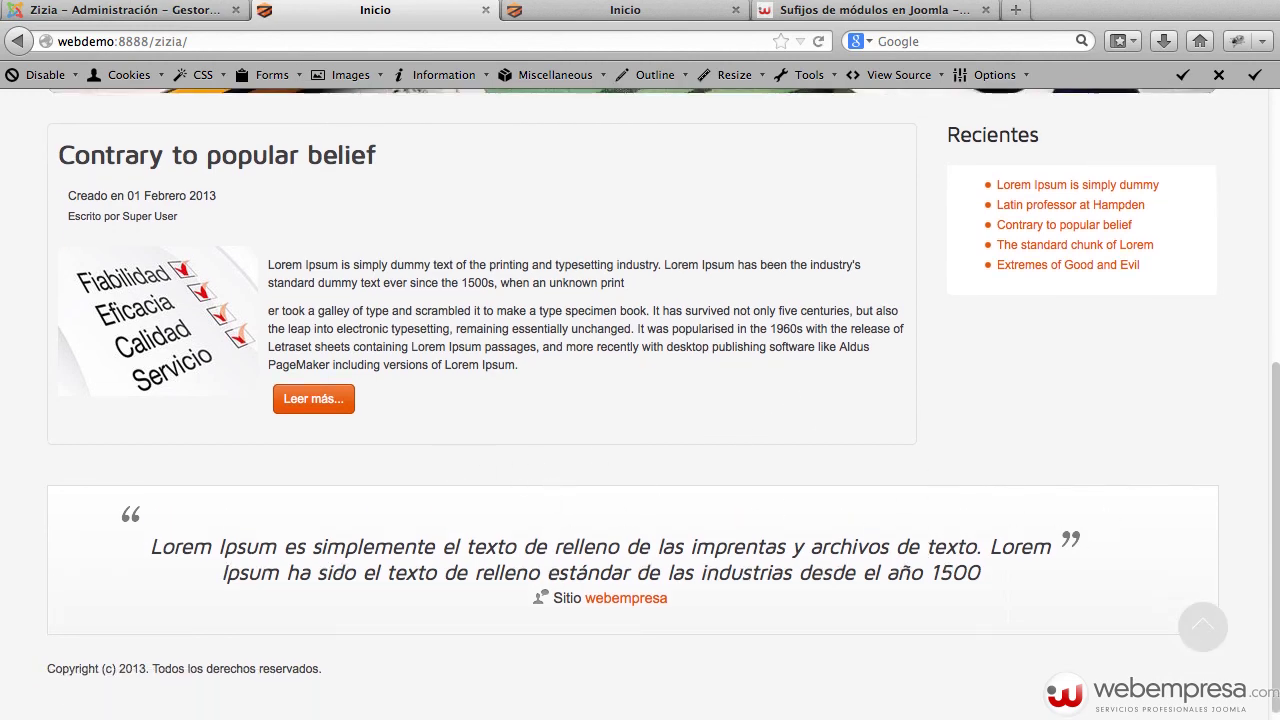
- Review the <br /> tag in the Testimonio module's HTML source, and return the text to the visual editor
{"action": "key", "text": "ctrl+shift+Tab"}
{"action": "scroll", "coordinate": [420, 376], "scroll_direction": "down", "scroll_amount": 5}
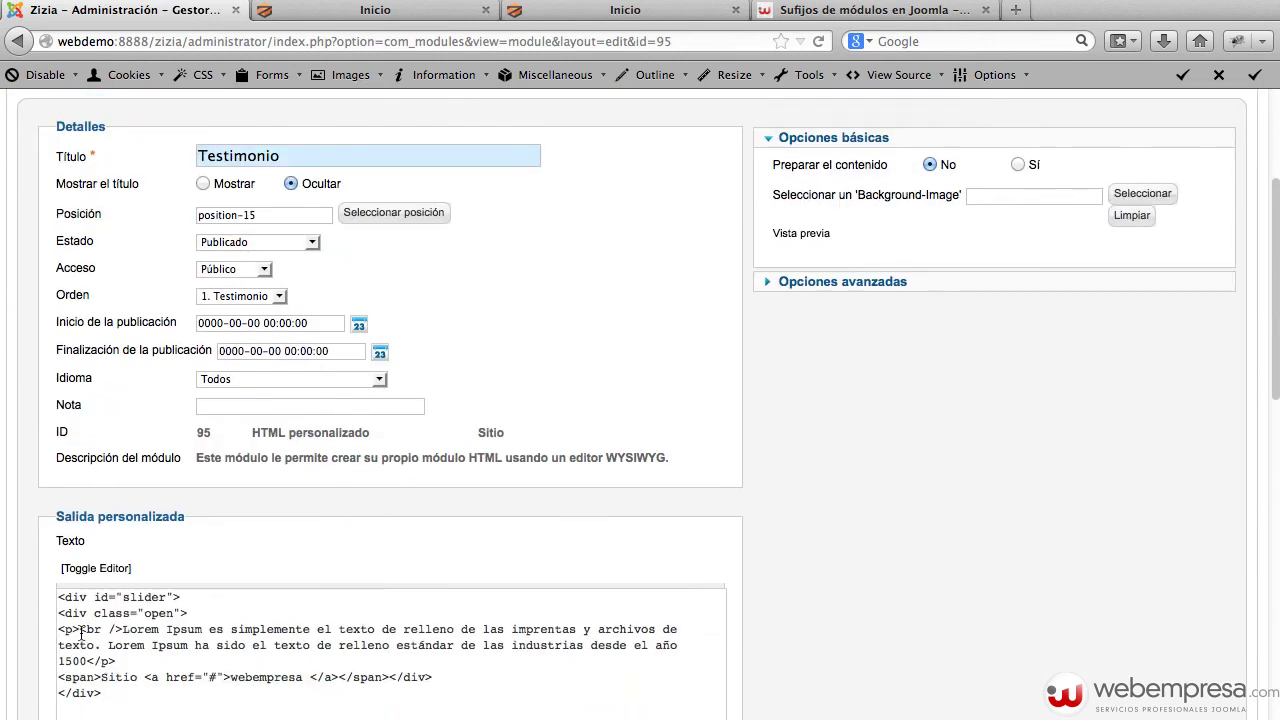
{"action": "left_click_drag", "start_coordinate": [81, 630], "coordinate": [120, 629]}
{"action": "left_click", "coordinate": [124, 569]}
{"action": "scroll", "coordinate": [257, 600], "scroll_direction": "down", "scroll_amount": 3}
{"action": "scroll", "coordinate": [257, 600], "scroll_direction": "down", "scroll_amount": 2}
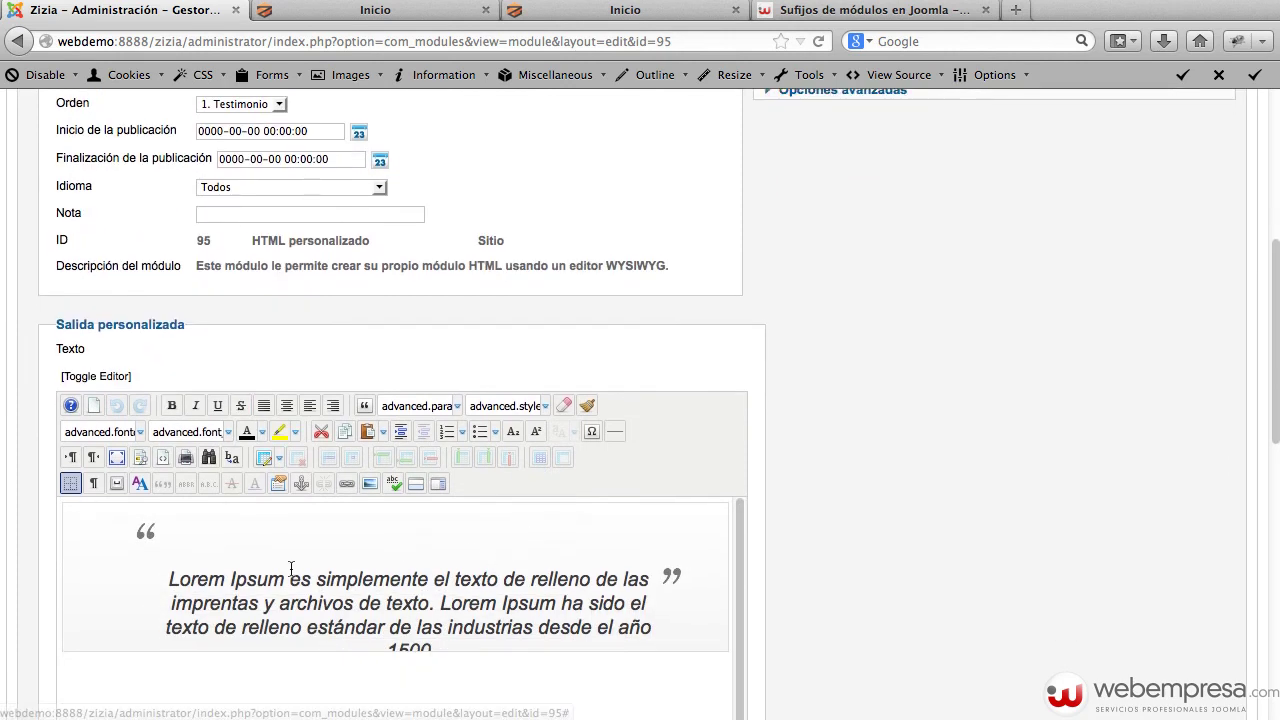
{"action": "left_click", "coordinate": [389, 567]}
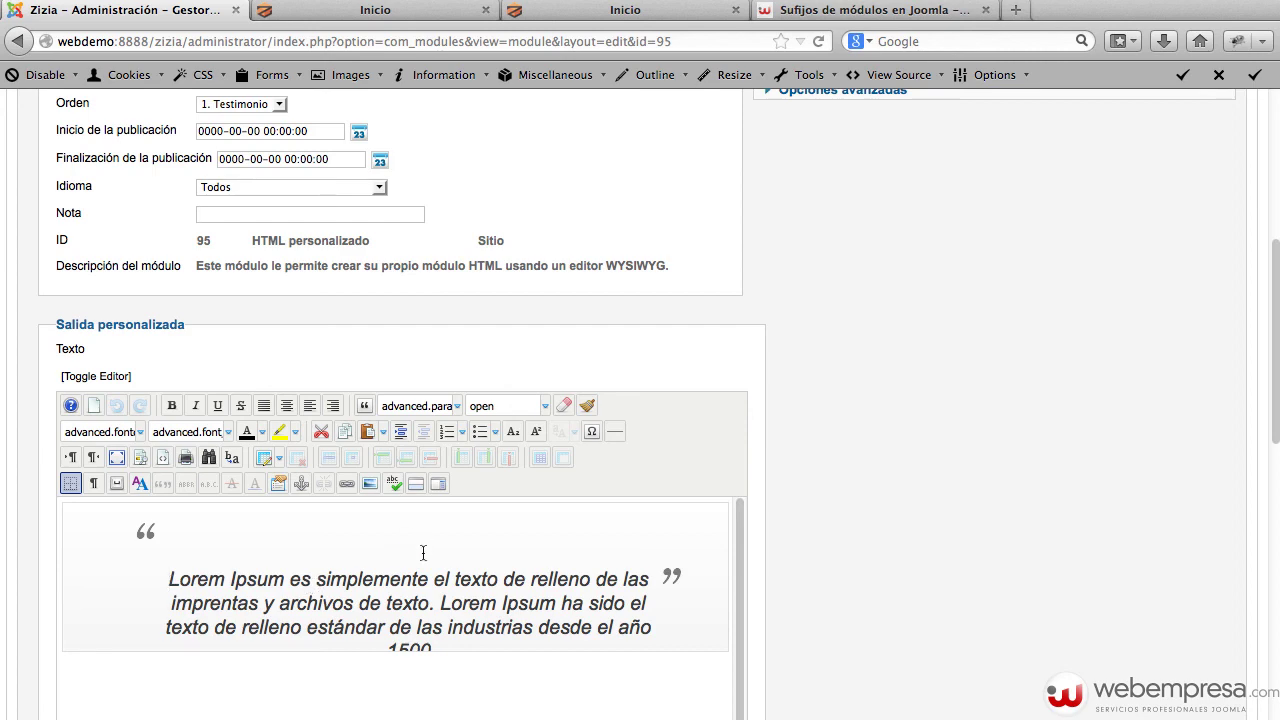
- Save and close the Testimonio module, and review the reloaded public home page from the slider to the featured article
{"action": "scroll", "coordinate": [884, 481], "scroll_direction": "up", "scroll_amount": 1}
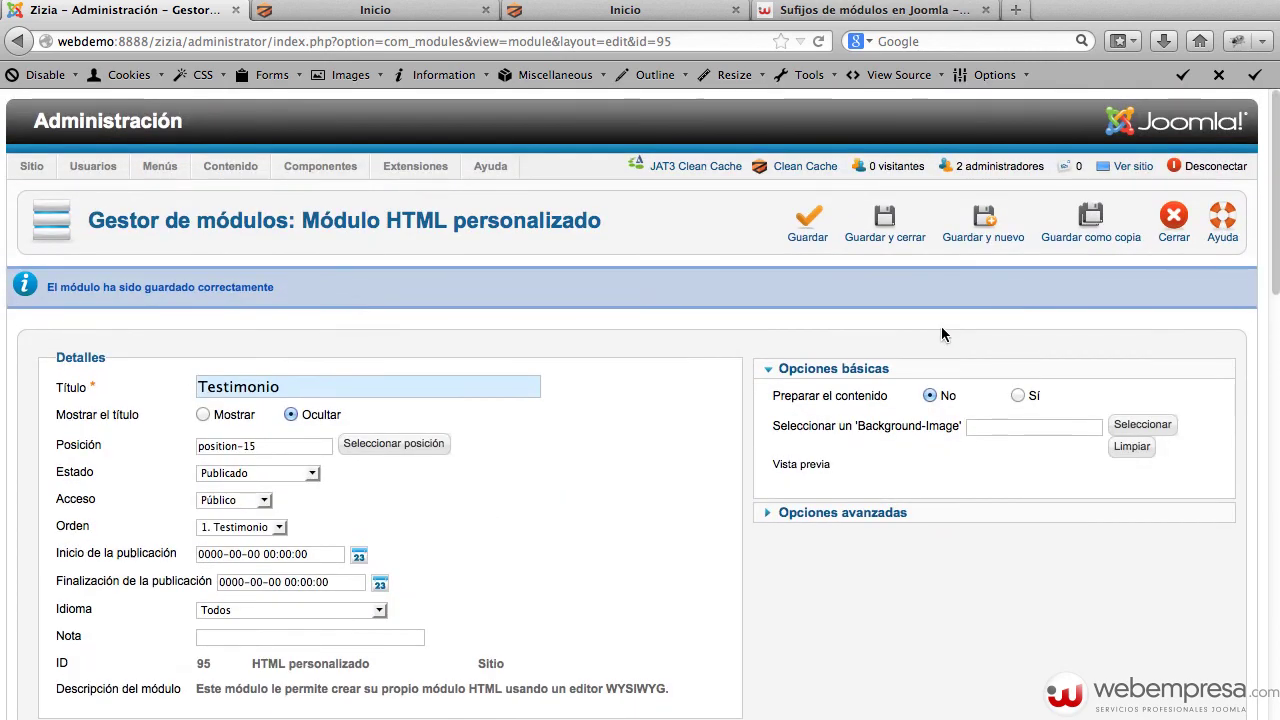
{"action": "left_click", "coordinate": [893, 238]}
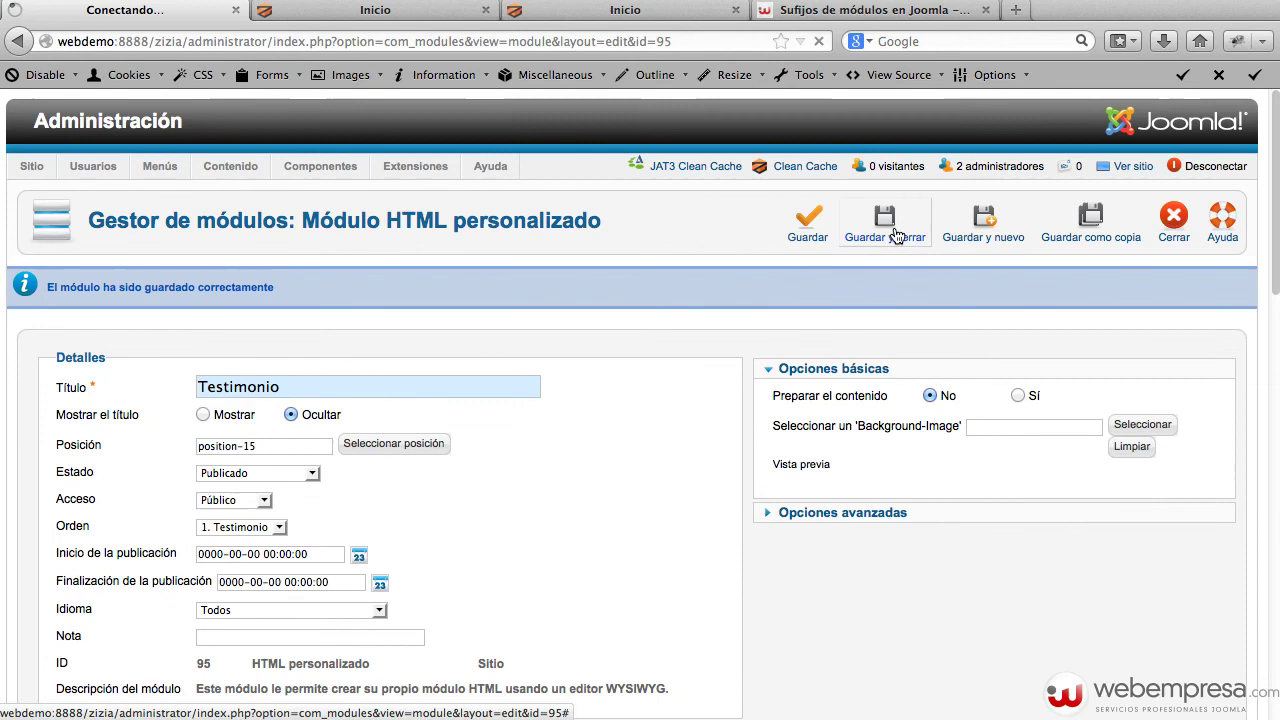
{"action": "left_click", "coordinate": [384, 14]}
{"action": "key", "text": "super+r"}
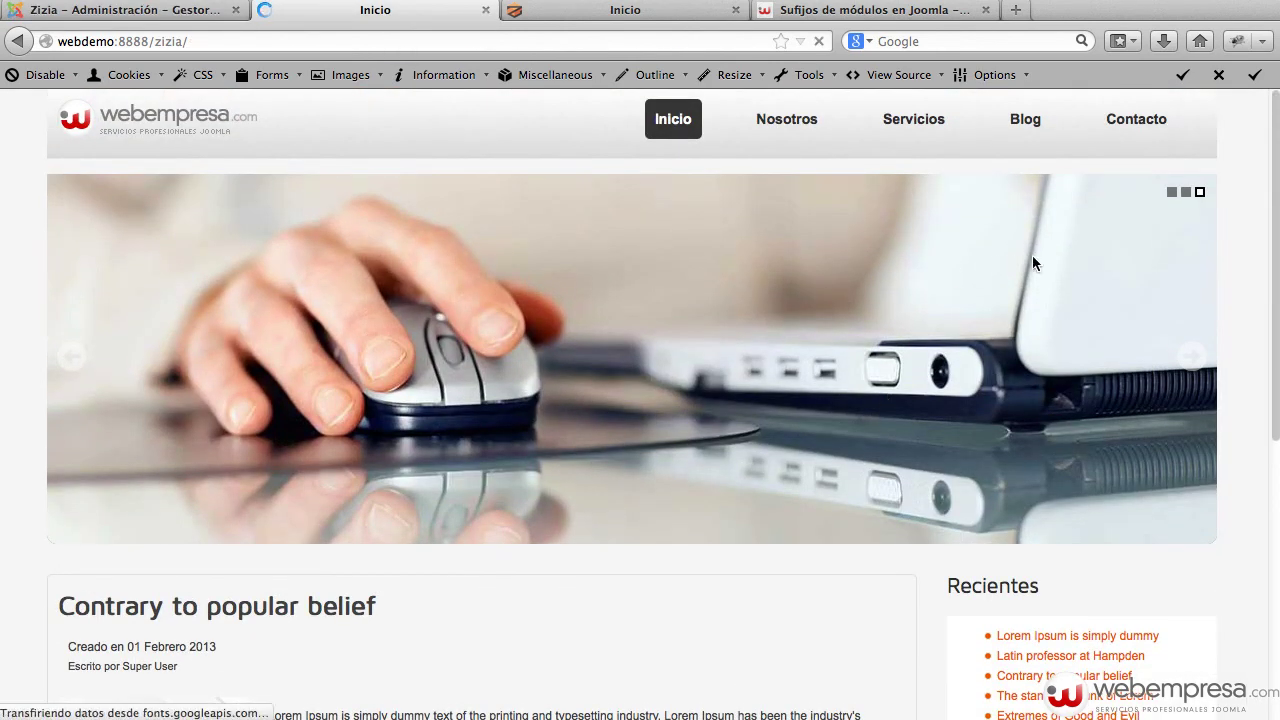
{"action": "scroll", "coordinate": [730, 311], "scroll_direction": "down", "scroll_amount": 3}
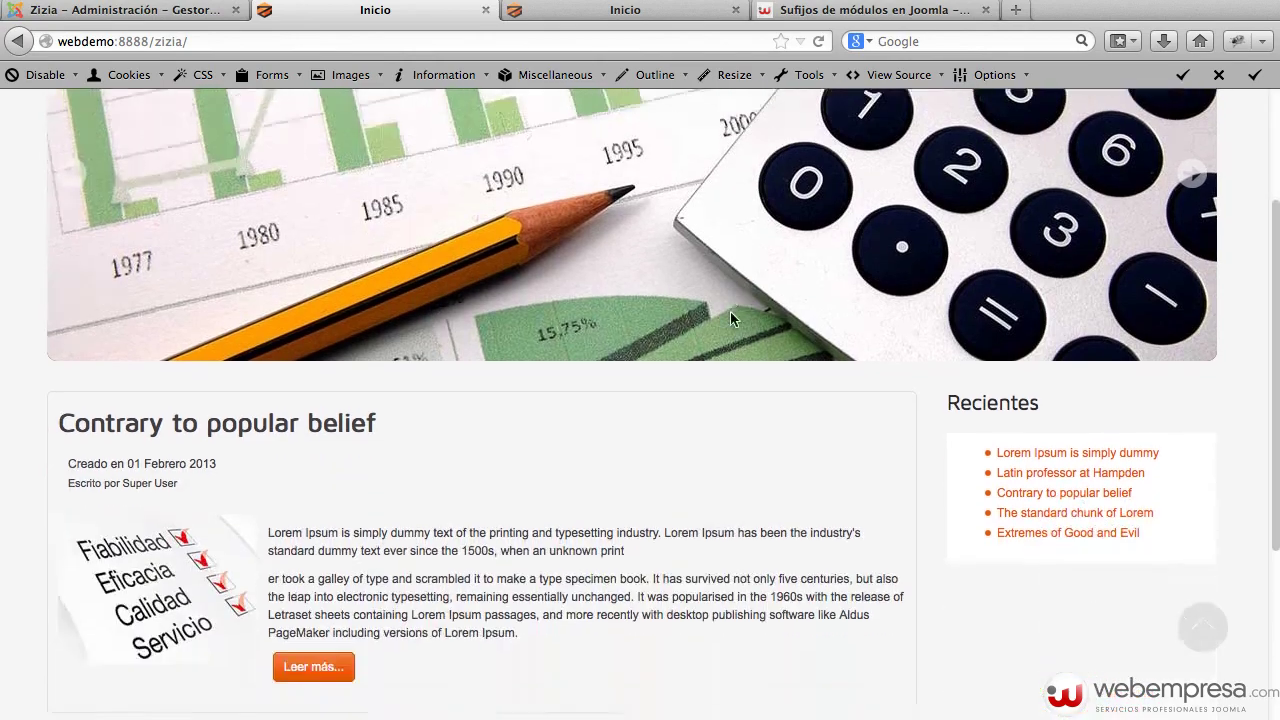
{"action": "scroll", "coordinate": [736, 314], "scroll_direction": "up", "scroll_amount": 3}
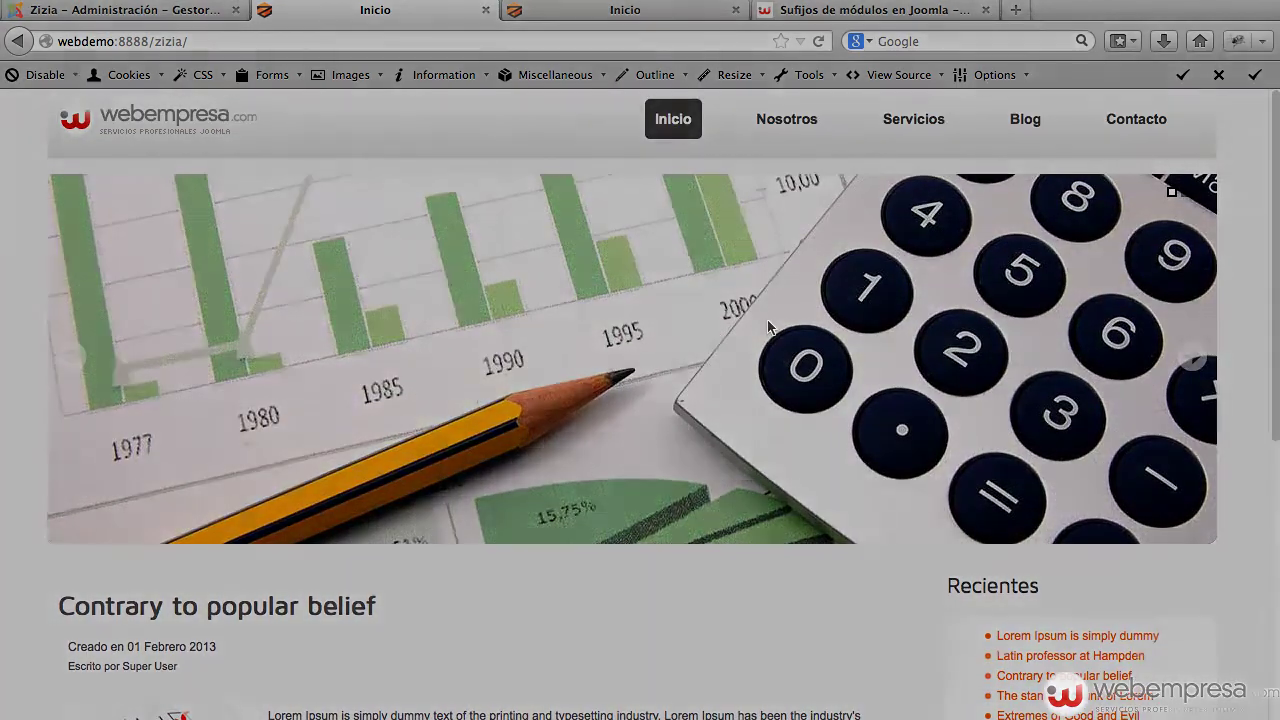